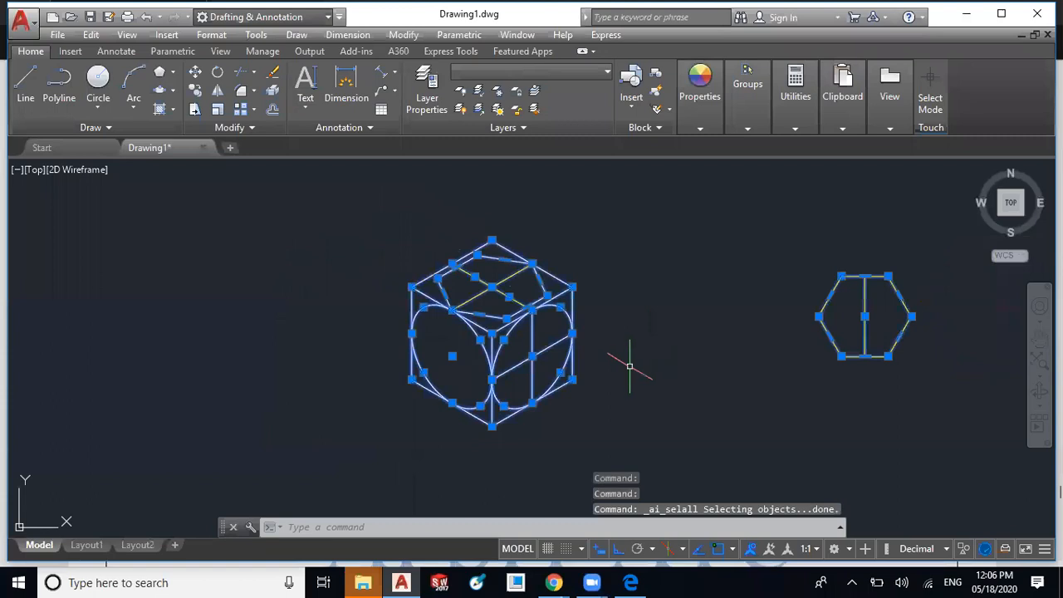
- Erase all selected objects, including the isometric cube and the hexagon, to leave an empty drawing area
key(Delete)
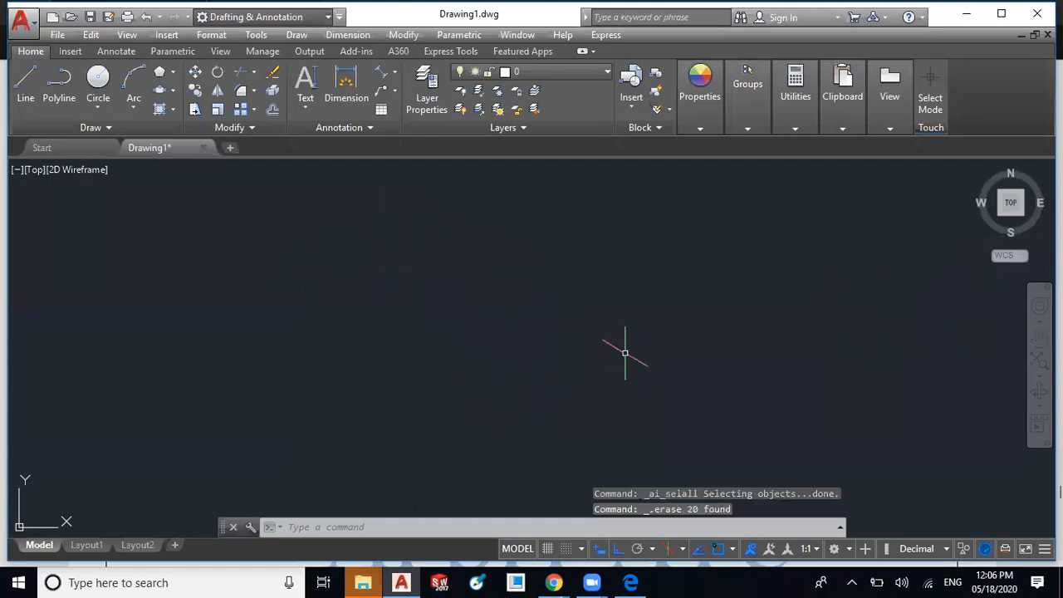
middle_click(574, 357)
scroll(574, 359, down, 3)
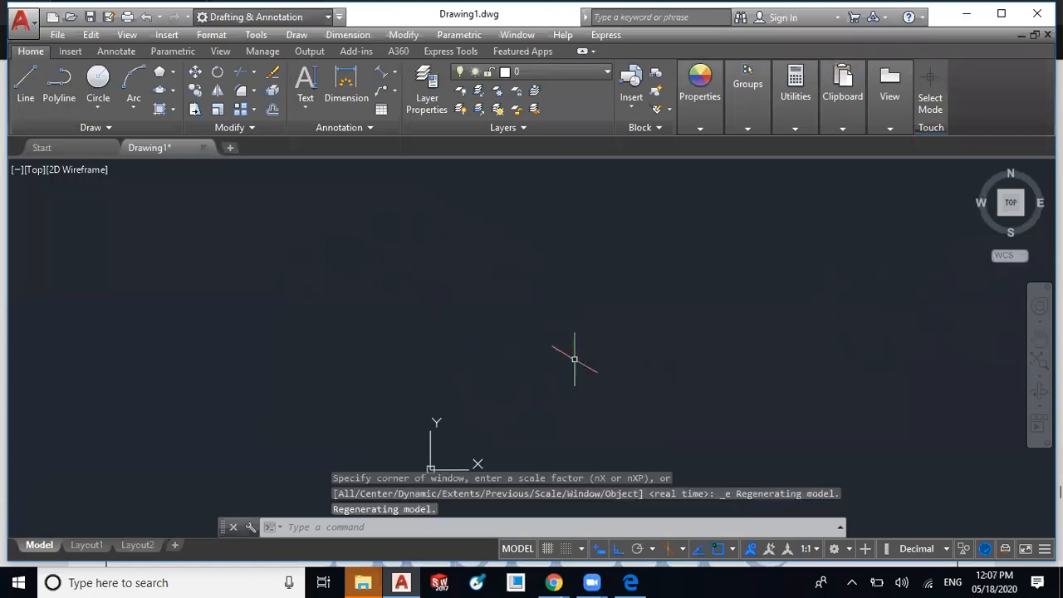
middle_drag(573, 368, 539, 387)
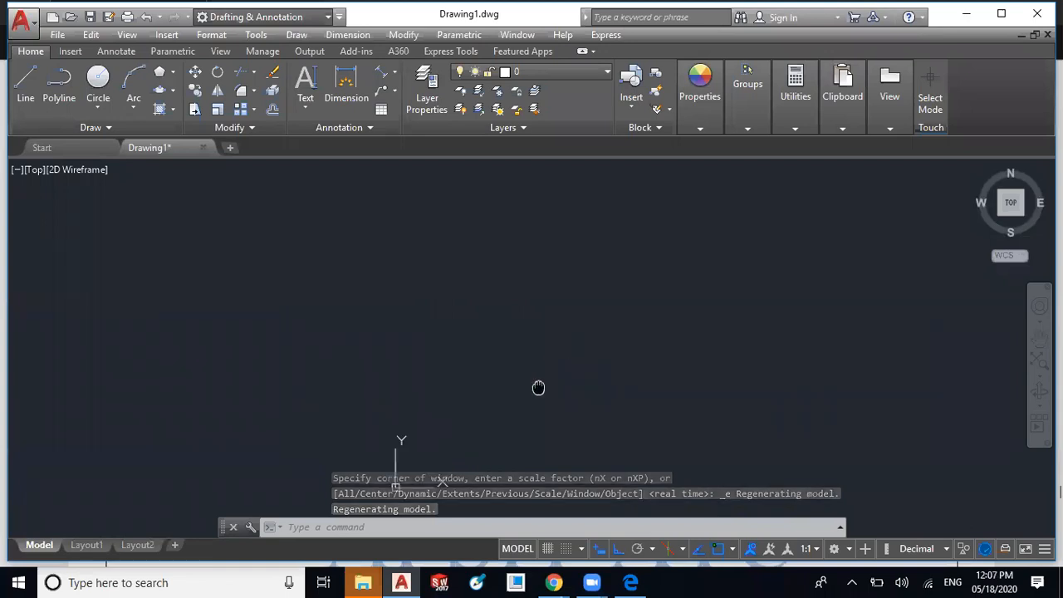
- Toggle isometric drafting off and on again, and cycle through the isoplanes to the right isoplane
click(666, 550)
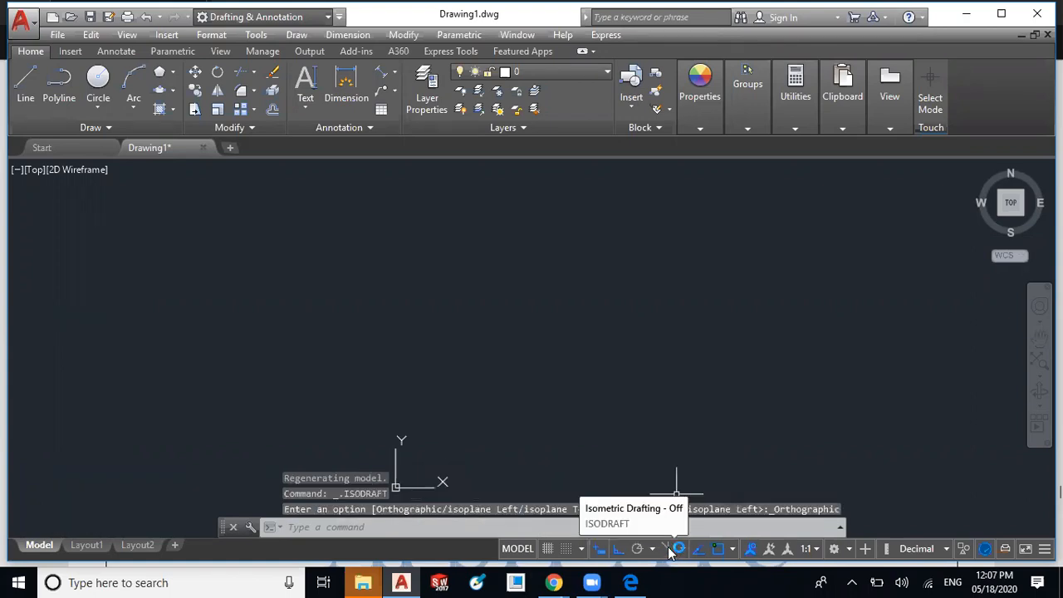
click(667, 550)
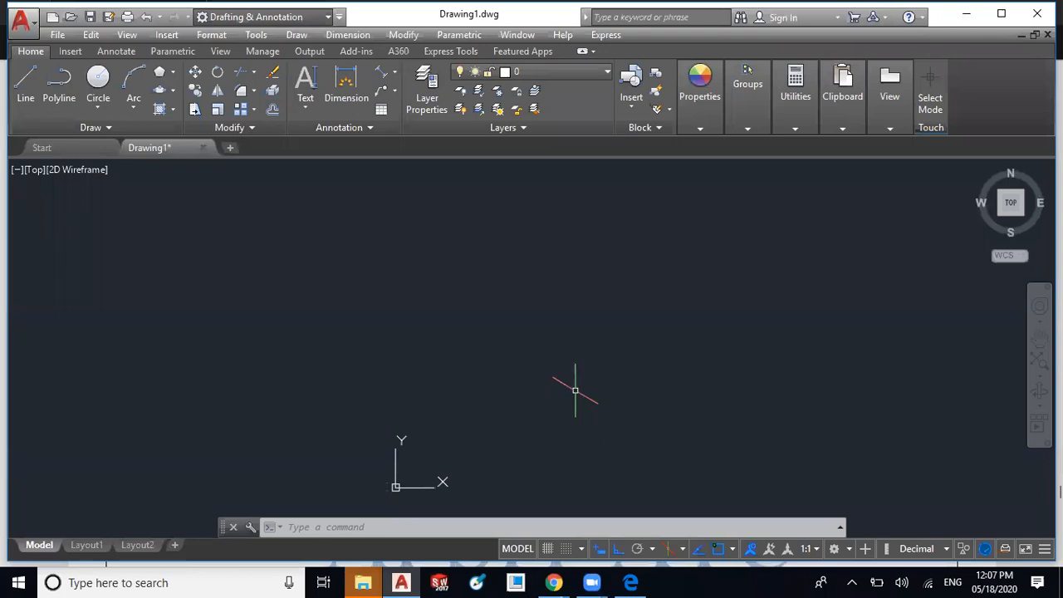
key(F5)
key(F5)
key(F5)
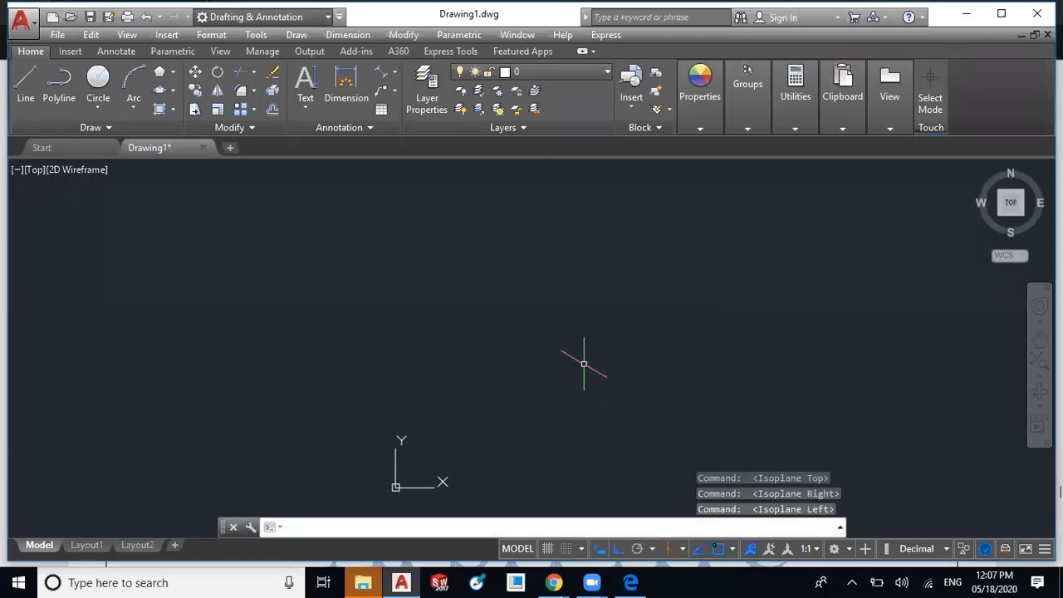
key(F5)
key(F5)
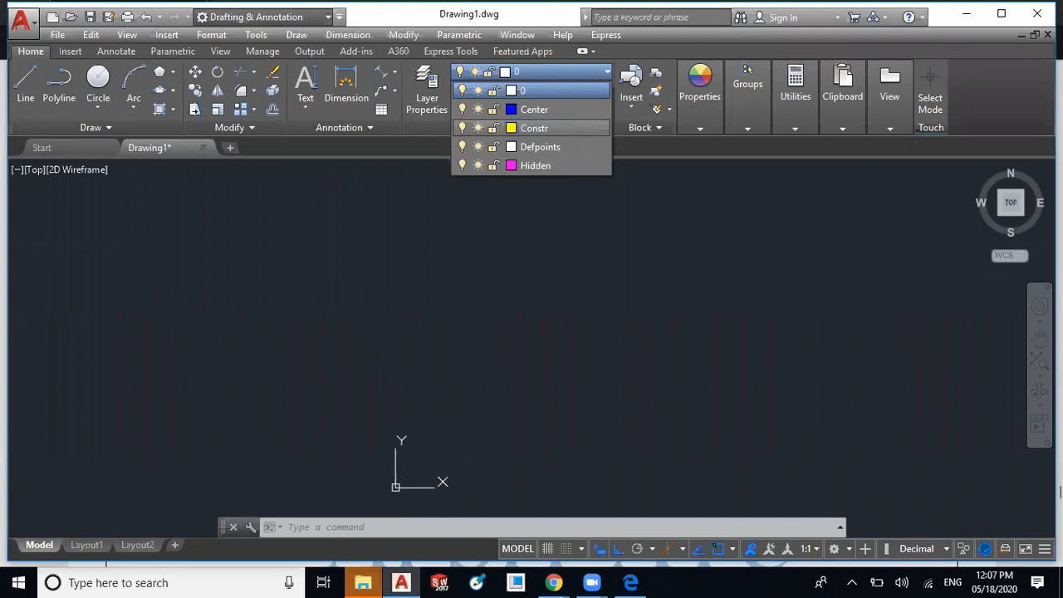
key(Escape)
click(532, 297)
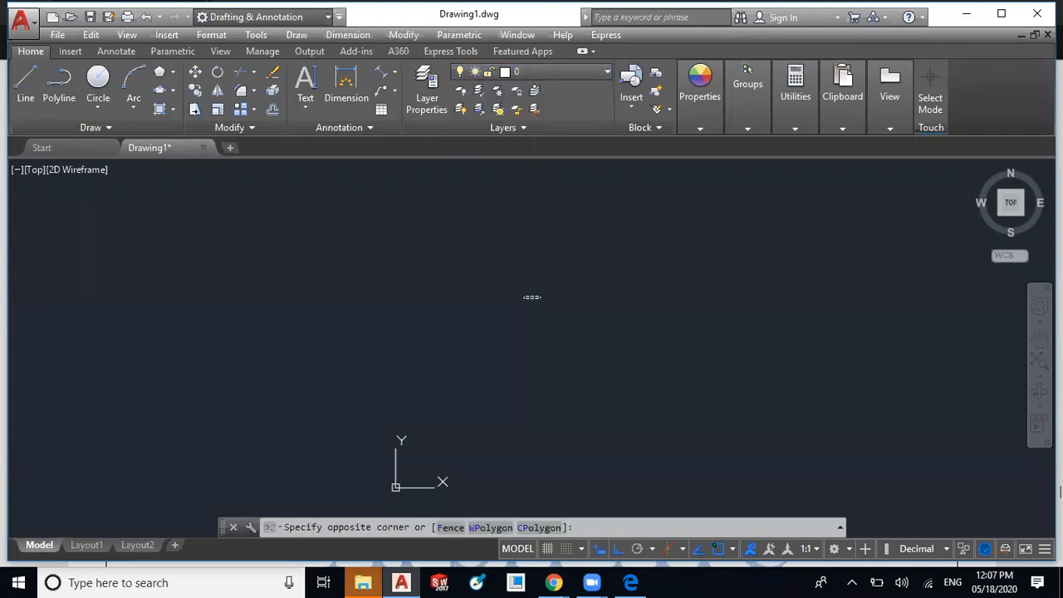
click(588, 333)
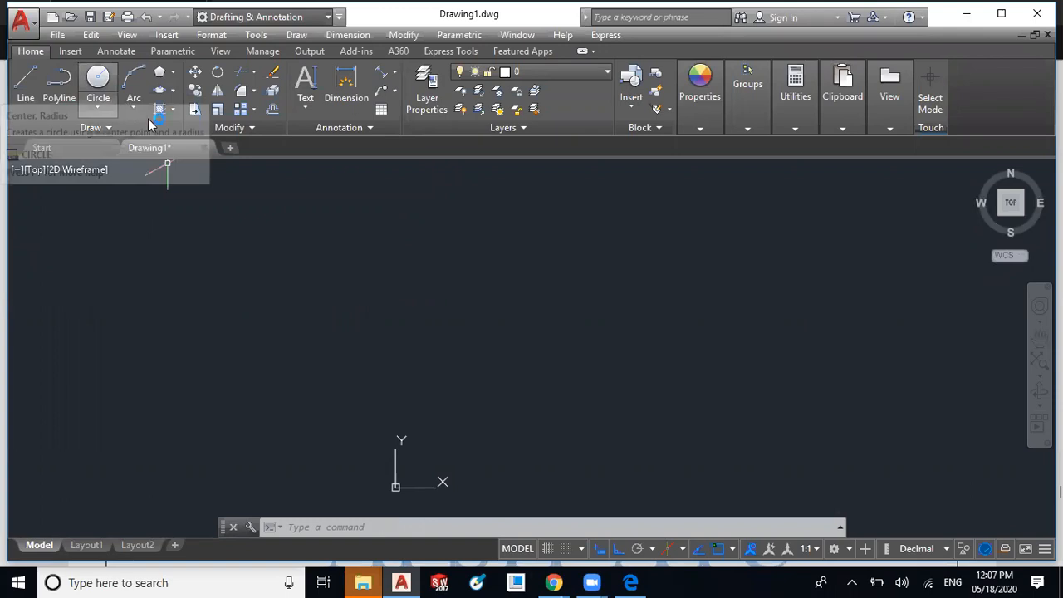
- Switch to the PDF study material in Edge, examine the overall dimensions of Example-01's front and side views, and return to AutoCAD
click(631, 582)
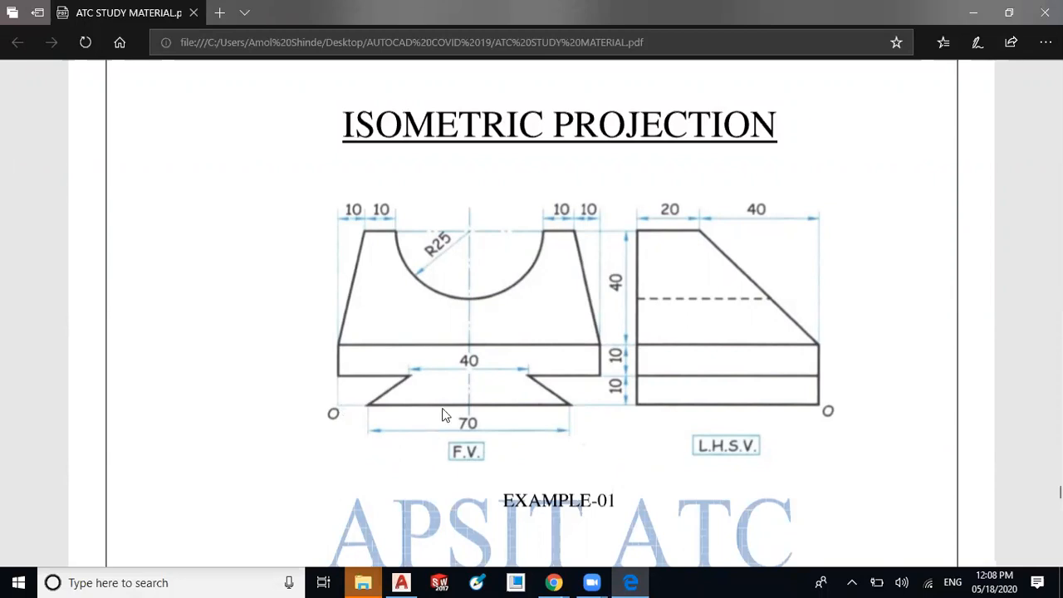
click(437, 582)
click(438, 229)
click(566, 236)
click(401, 582)
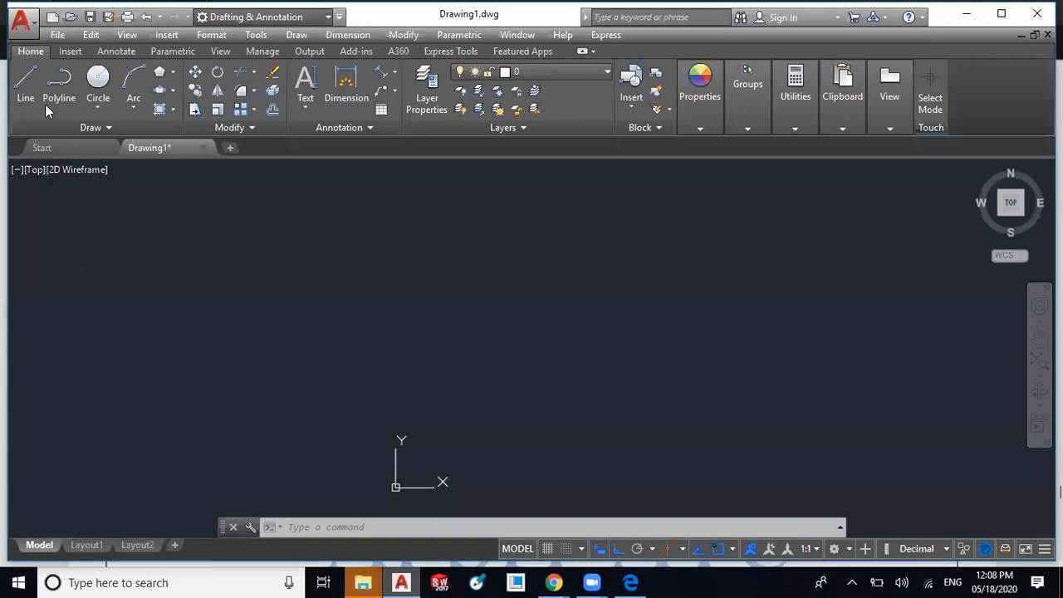
- Make Constr the current layer and draw a 90-unit line at 30° as the bottom edge of the right face
click(556, 71)
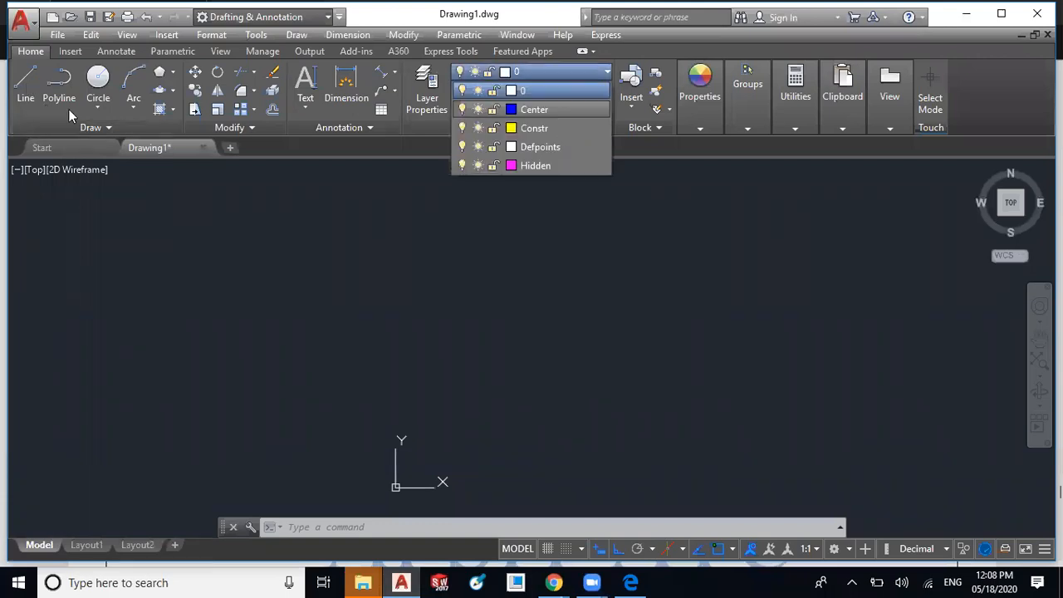
click(519, 124)
click(27, 81)
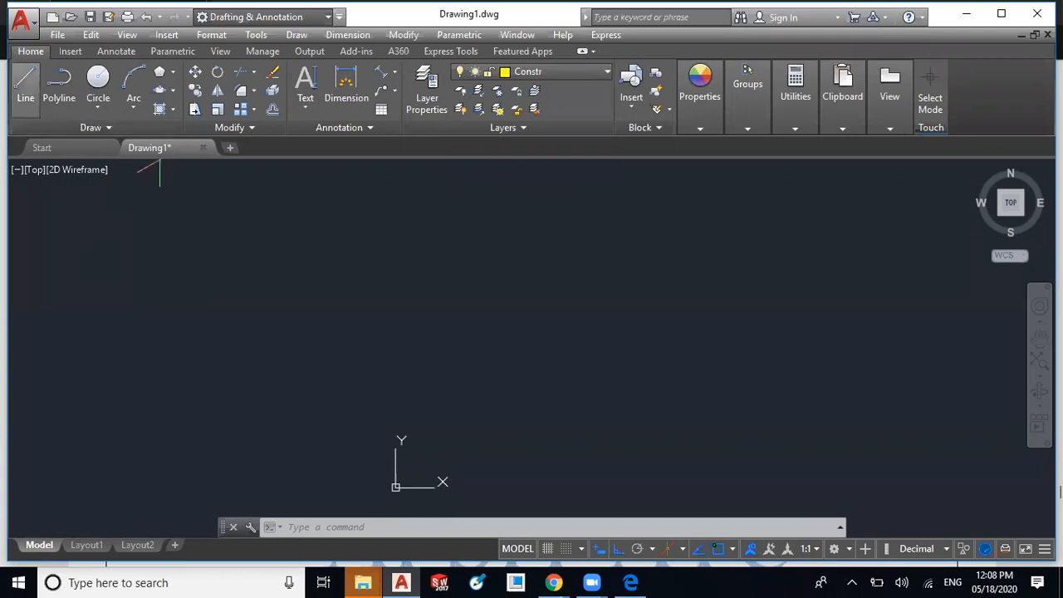
middle_drag(737, 378, 613, 389)
click(613, 387)
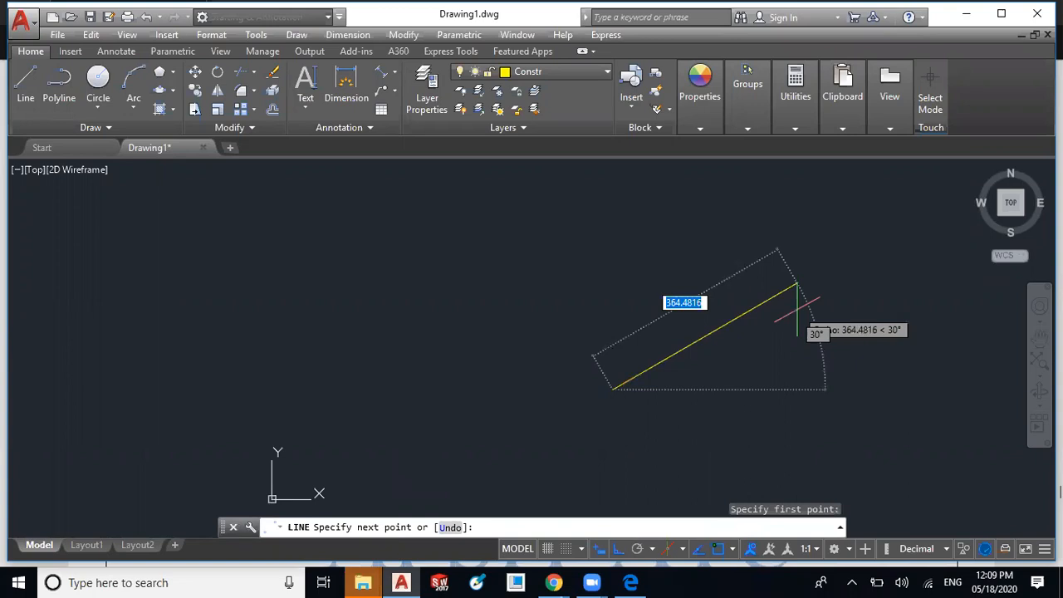
text(9)
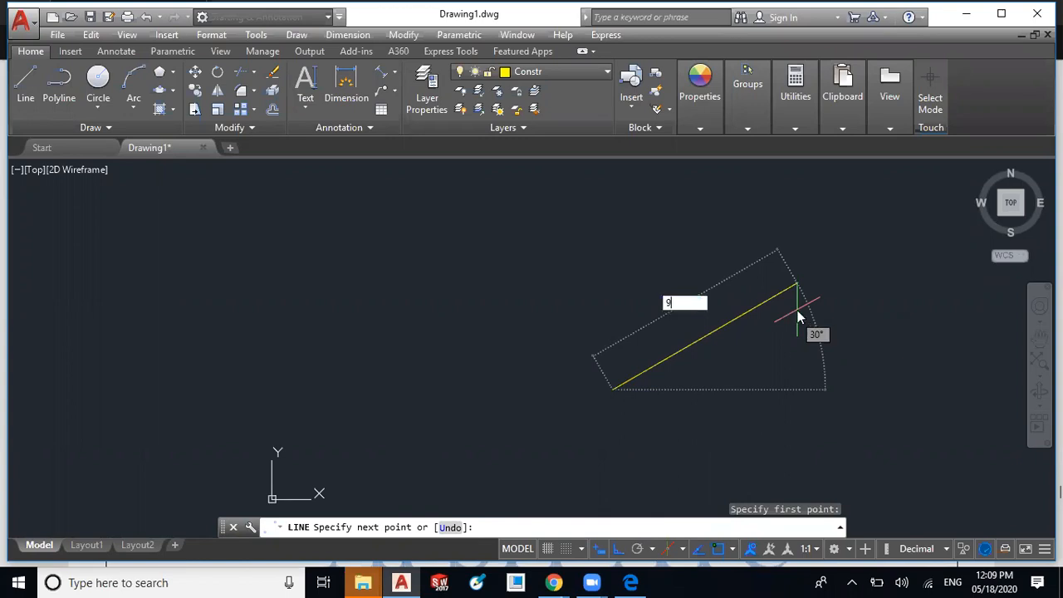
text(0)
key(Return)
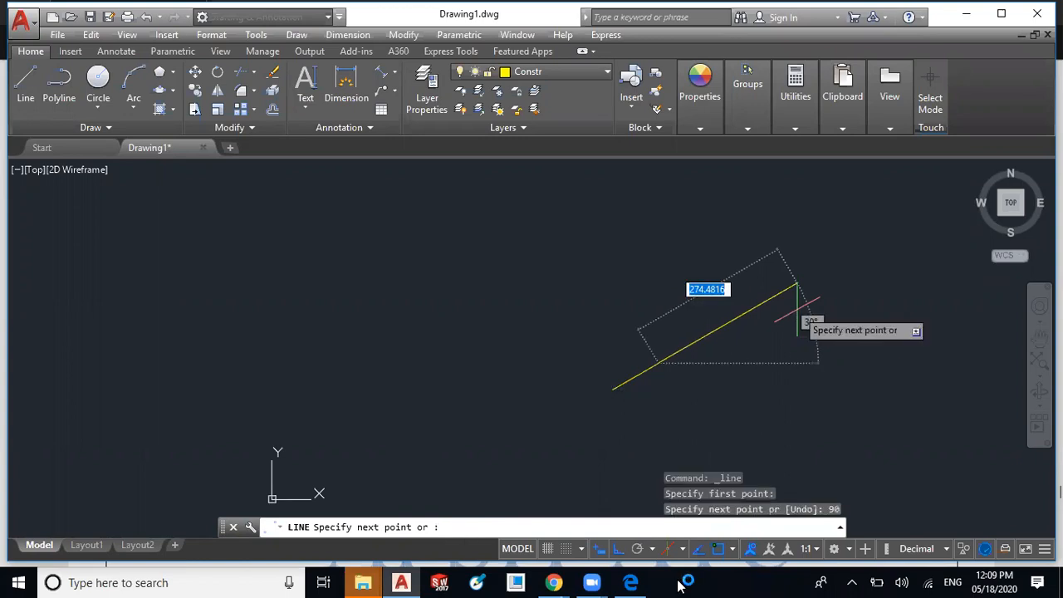
- Check the height in the PDF and complete the right face with a 60-unit vertical, a parallel 90-unit top edge and a closing edge
key(alt+Tab)
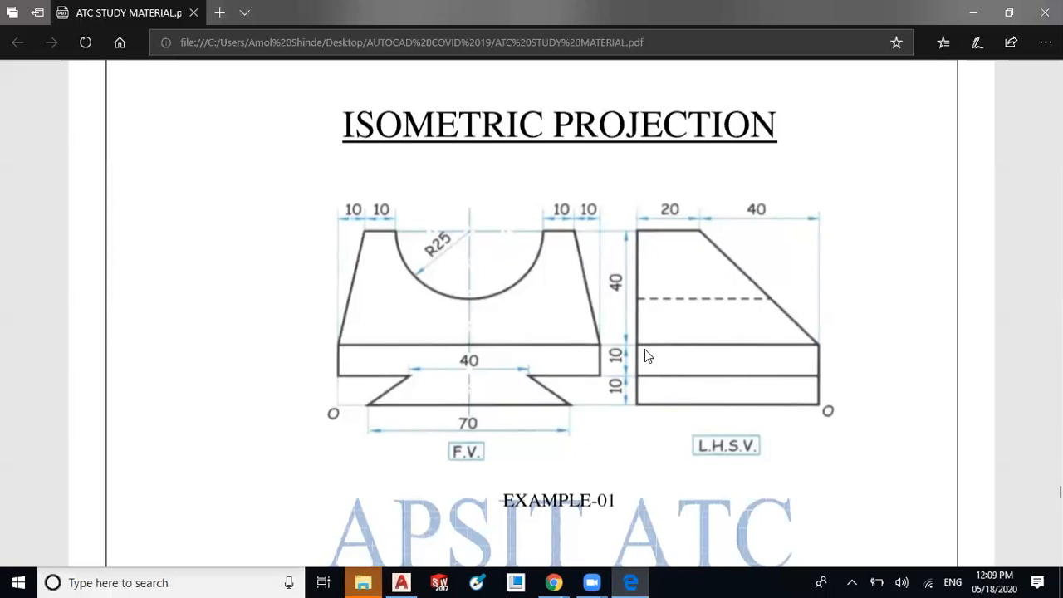
click(631, 299)
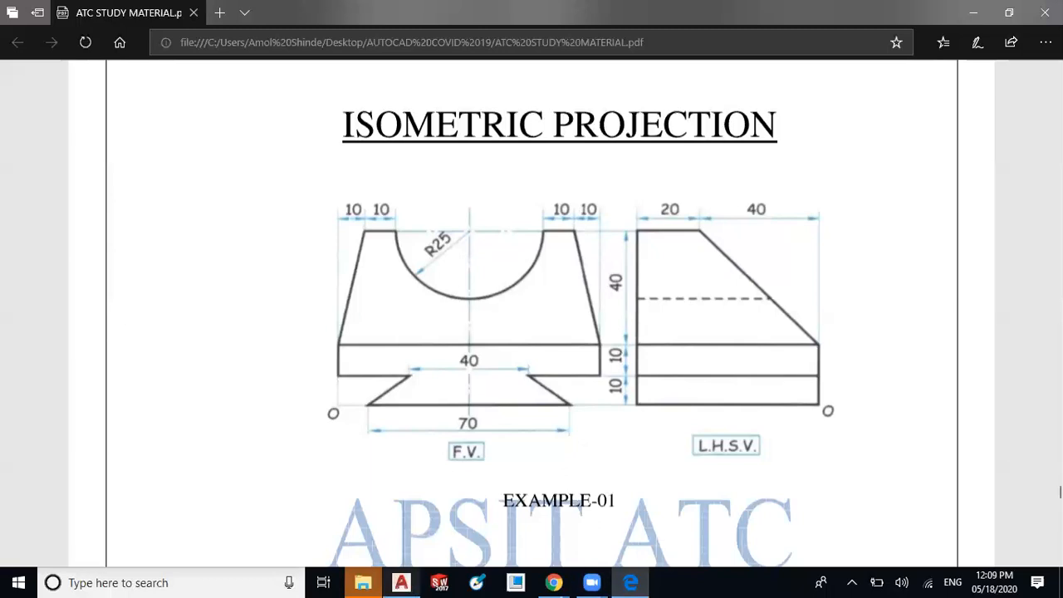
click(401, 582)
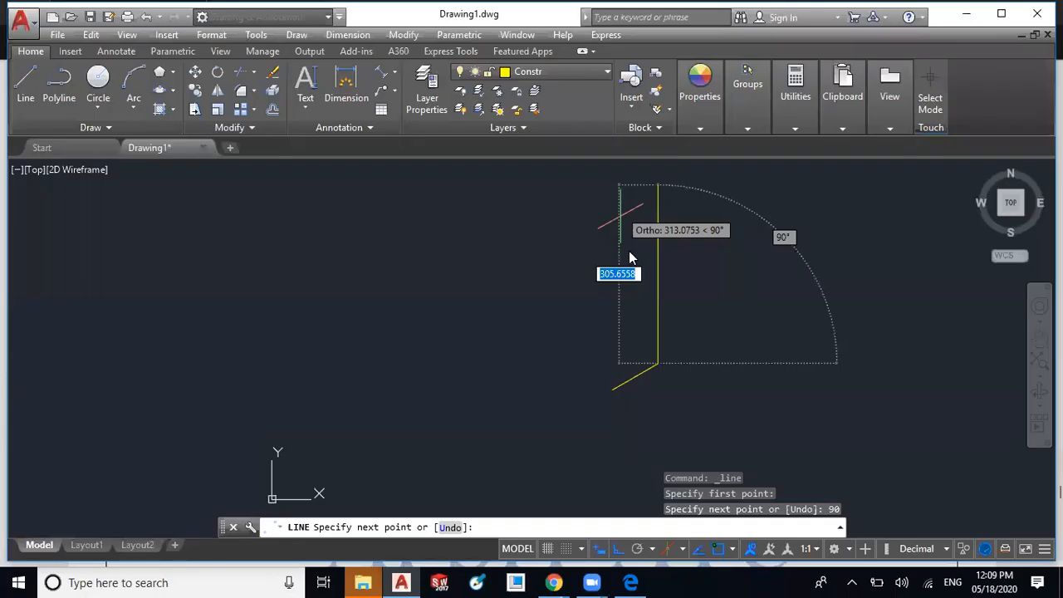
text(60)
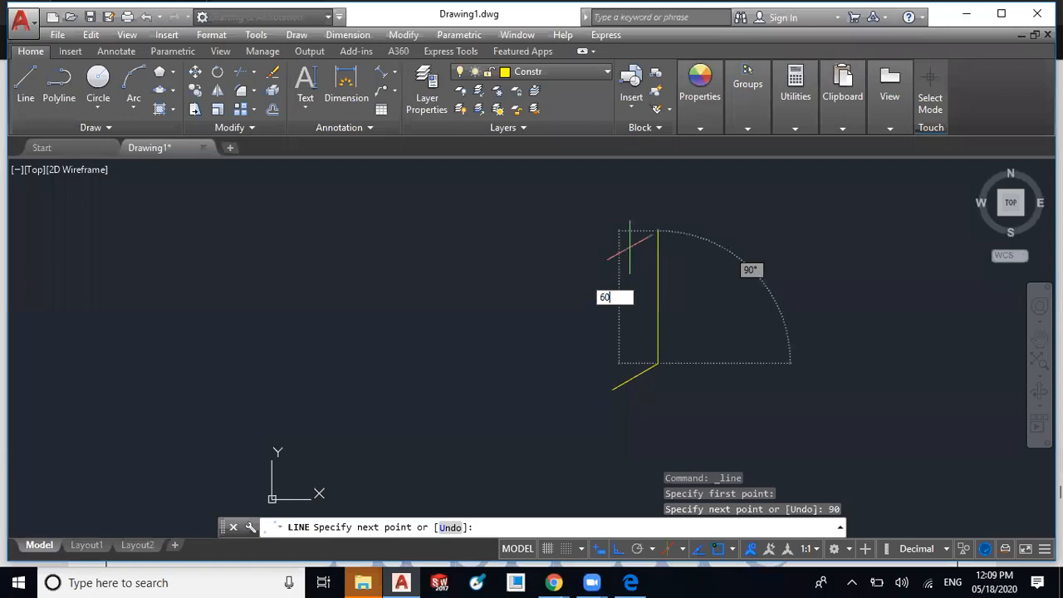
key(Return)
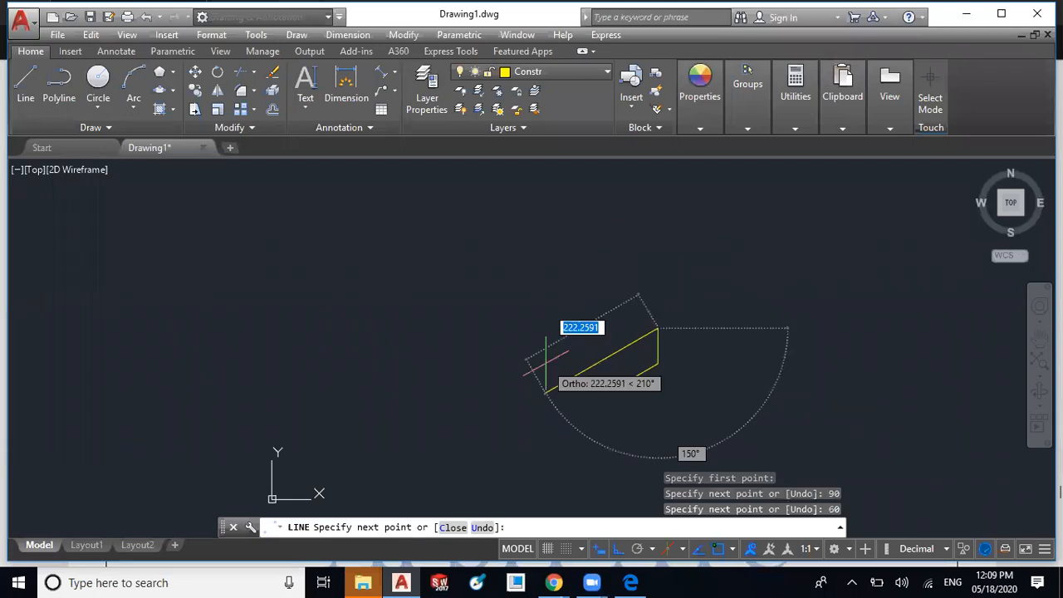
text(90)
key(Return)
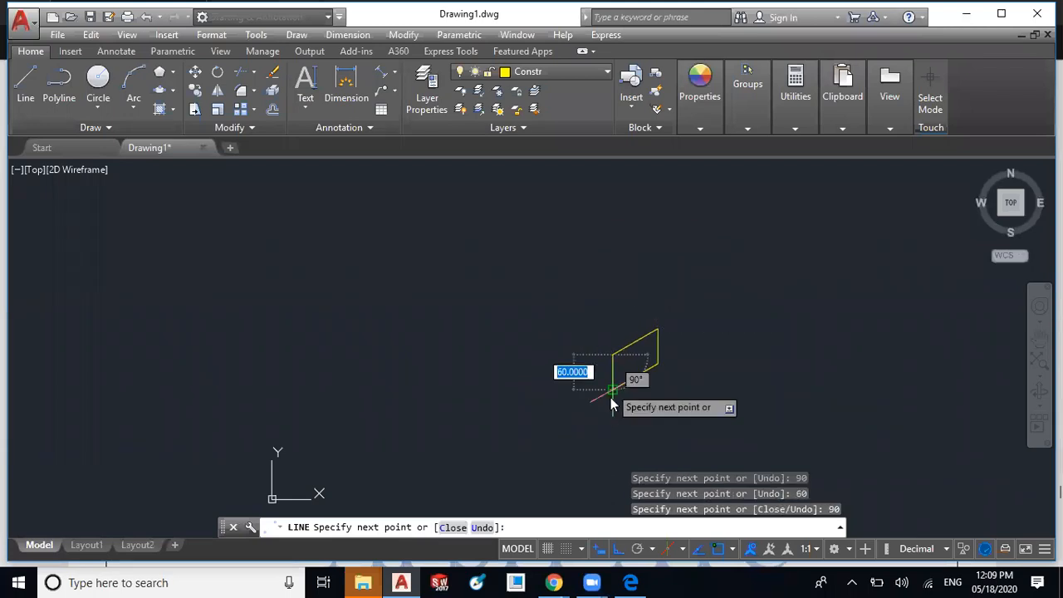
click(612, 389)
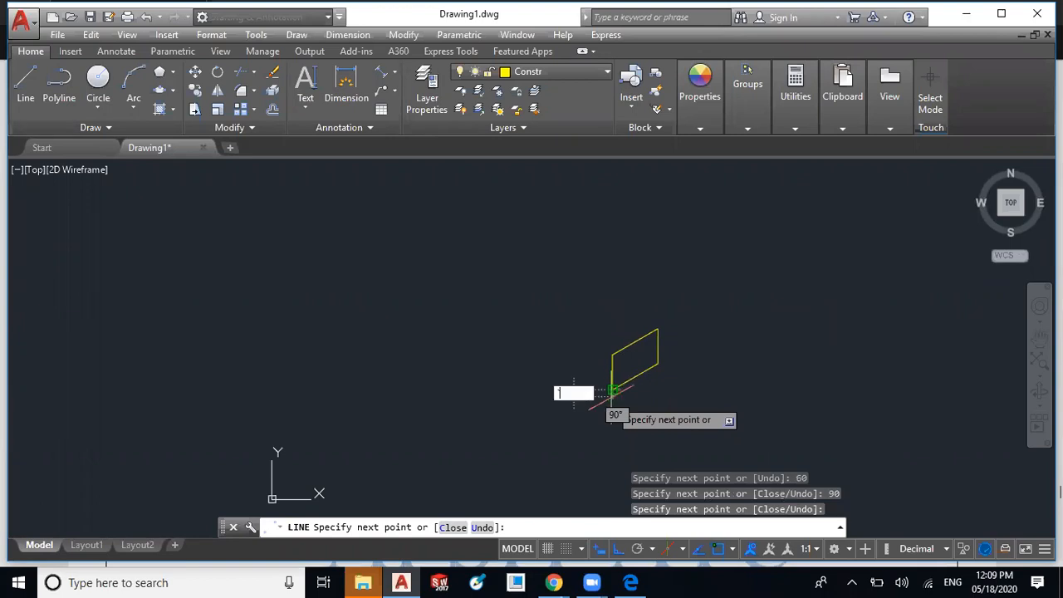
key(Escape)
scroll(655, 360, up, 5)
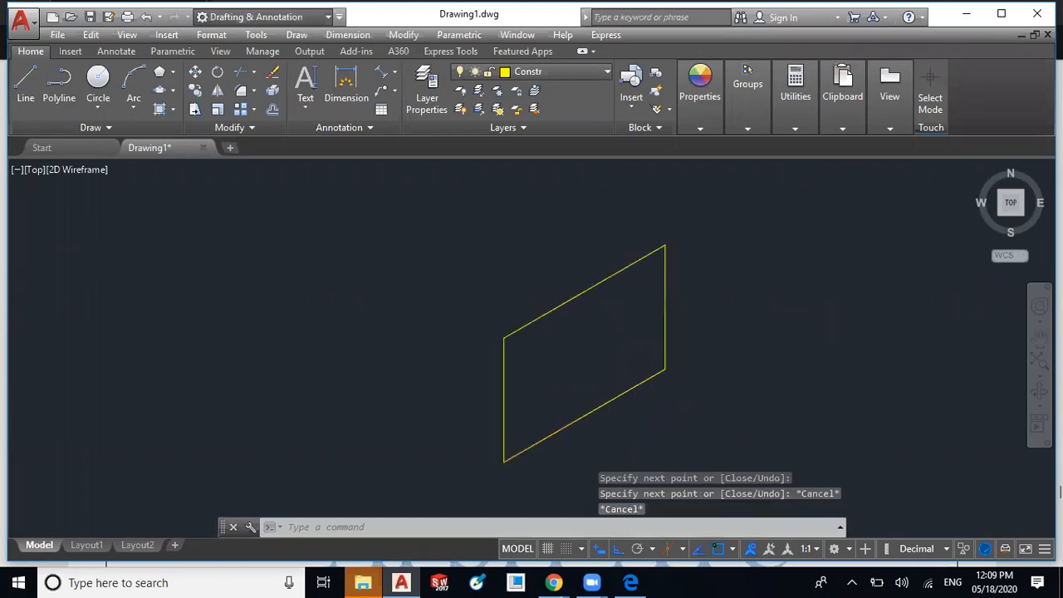
middle_click(542, 380)
middle_click(542, 380)
middle_drag(541, 380, 573, 345)
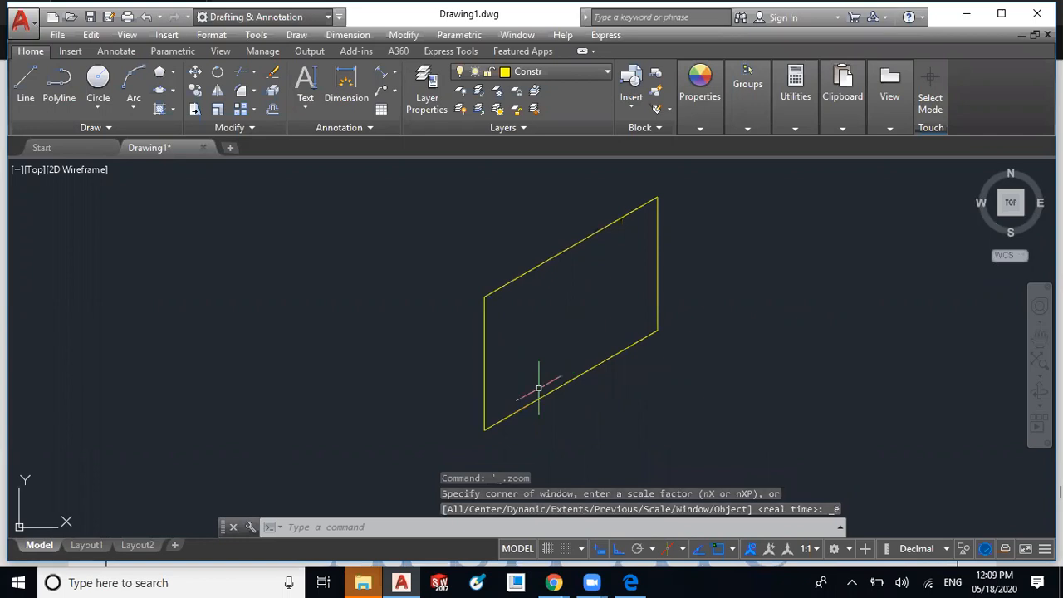
- Check the depth in the PDF and draw the left face on the left isoplane, 60 units deep and 60 high, from the shared bottom corner
click(631, 581)
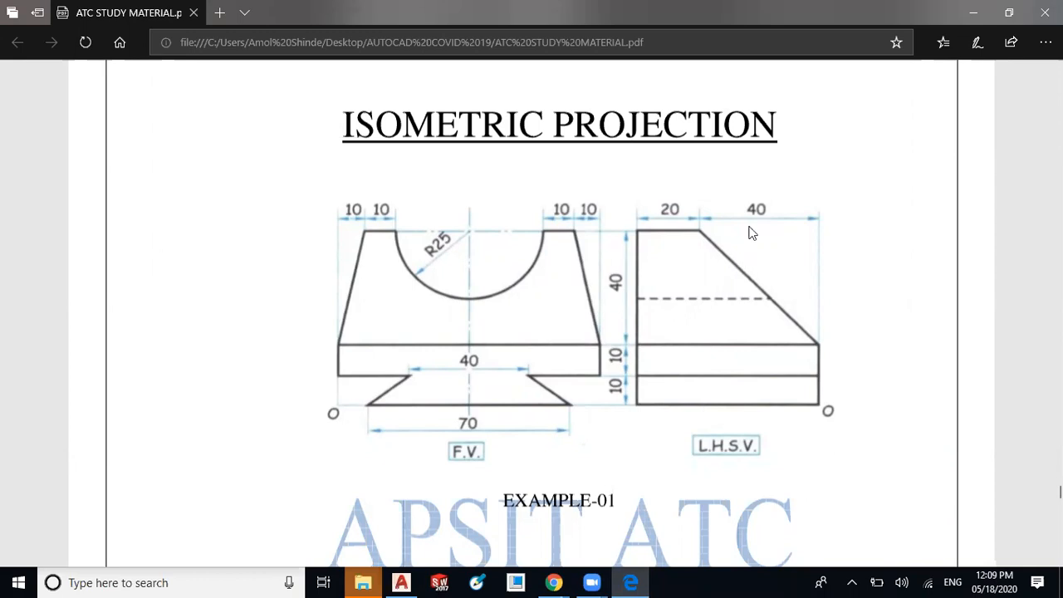
click(399, 583)
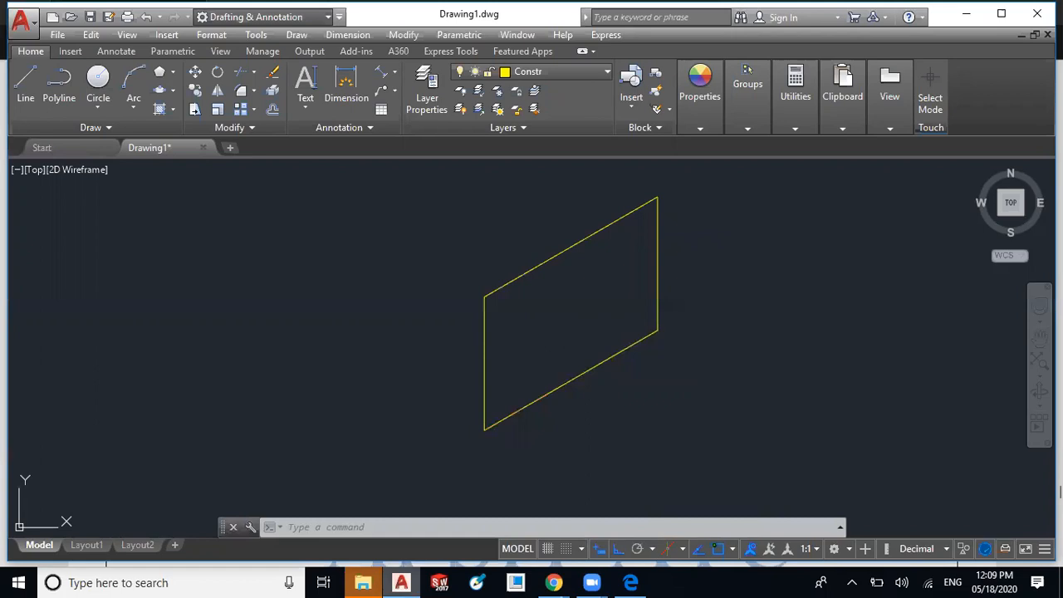
key(F5)
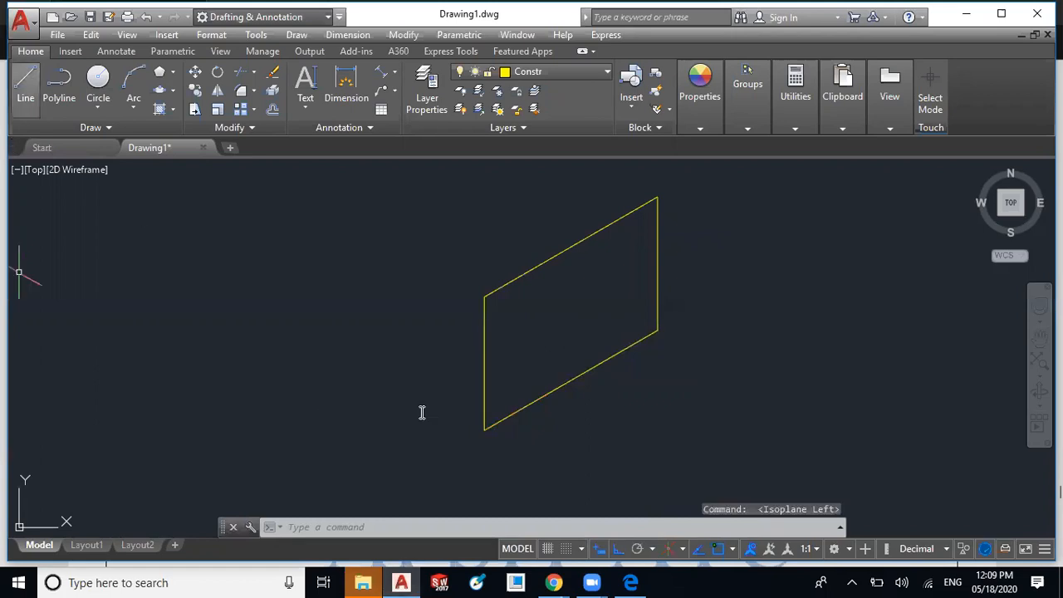
click(25, 85)
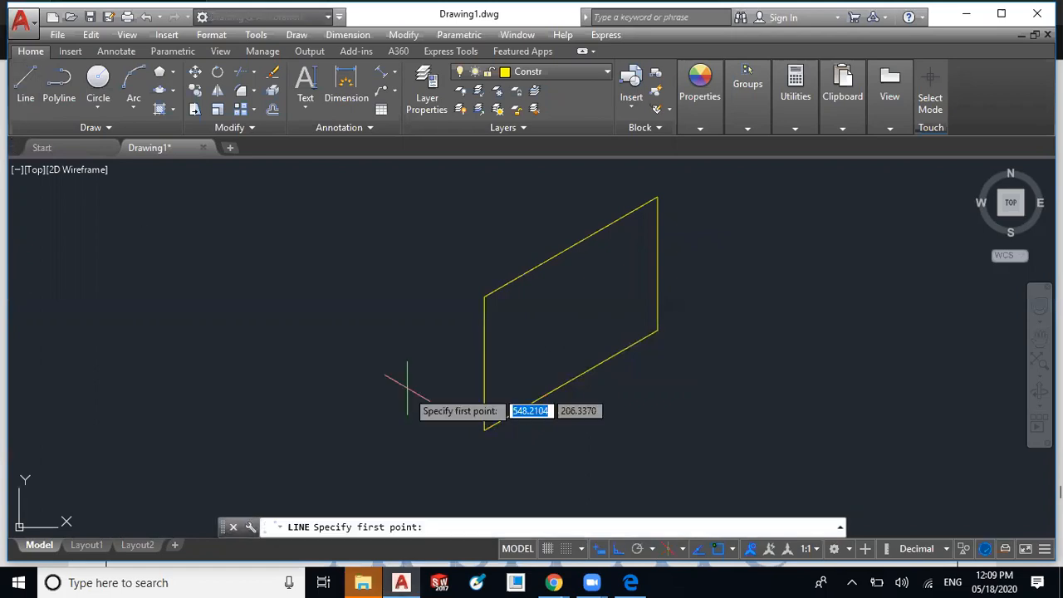
click(483, 429)
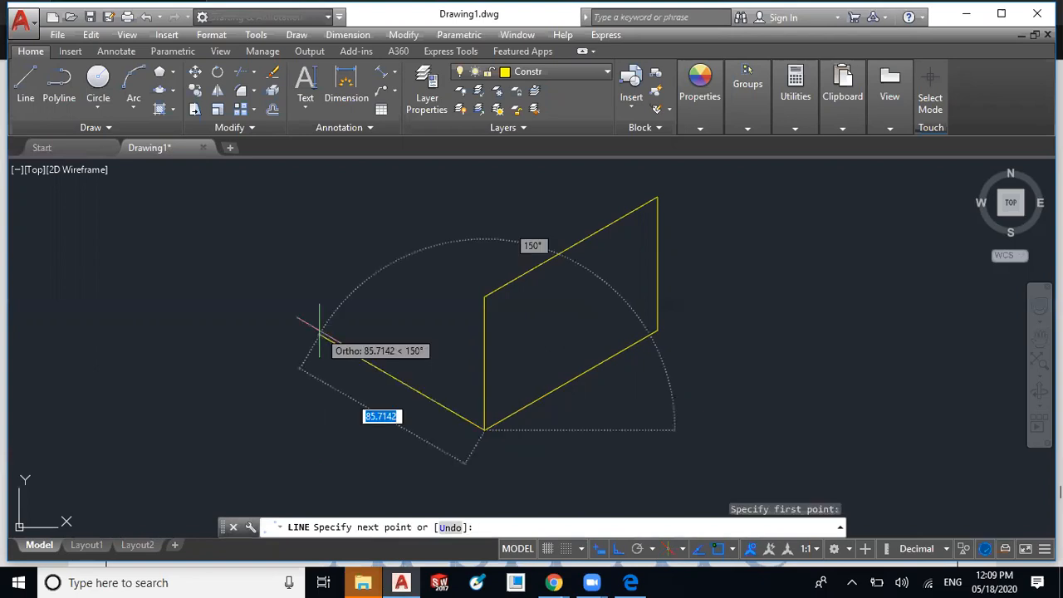
text(60)
key(Return)
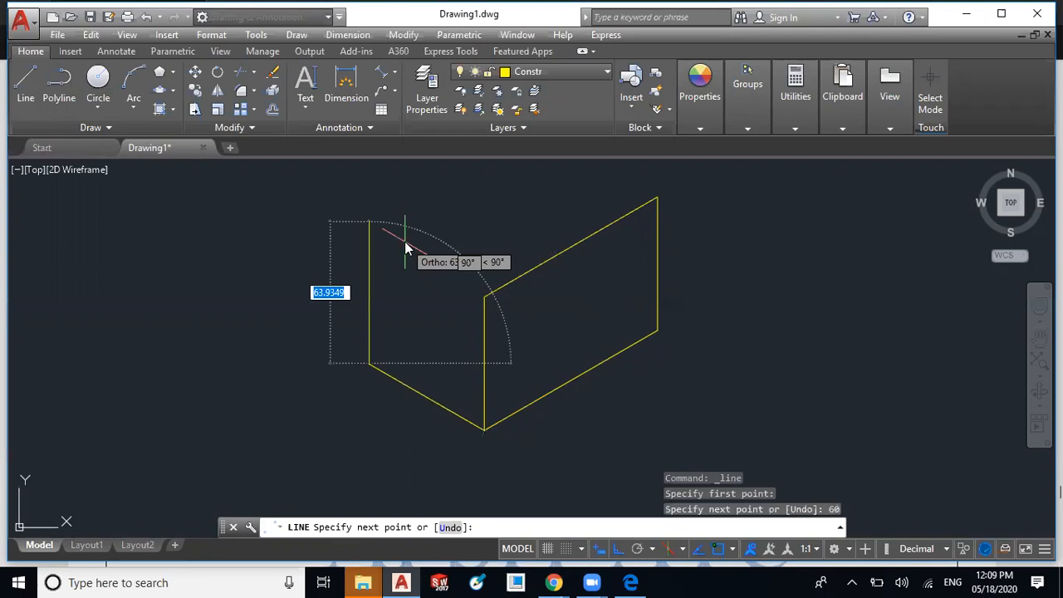
text(60)
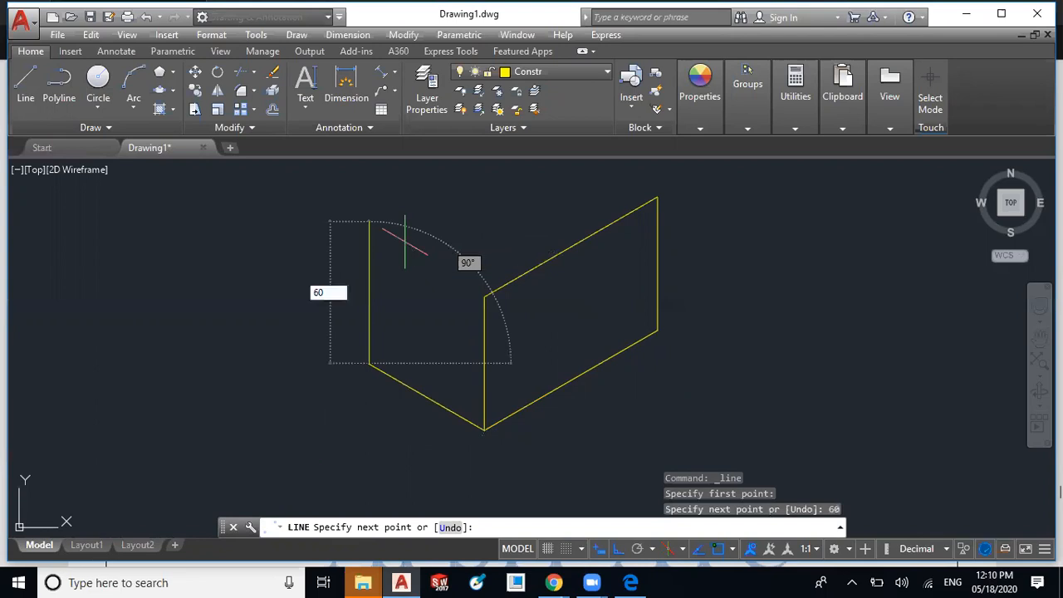
key(Return)
key(Escape)
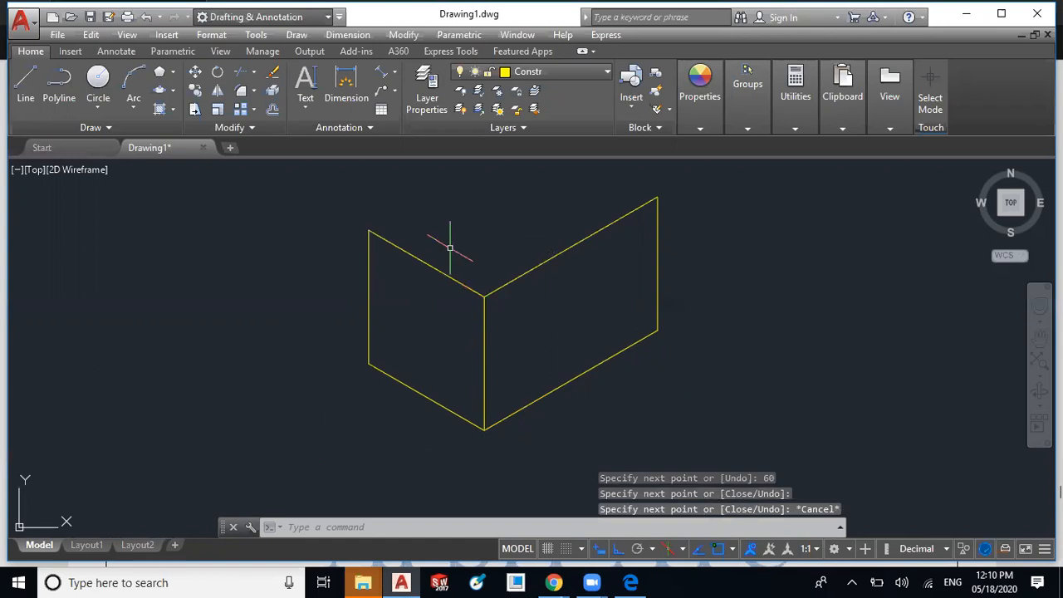
- Complete the box's top face on the top isoplane with a 90-unit line from the left face's upper back corner, closed to the right face
middle_drag(449, 247, 449, 293)
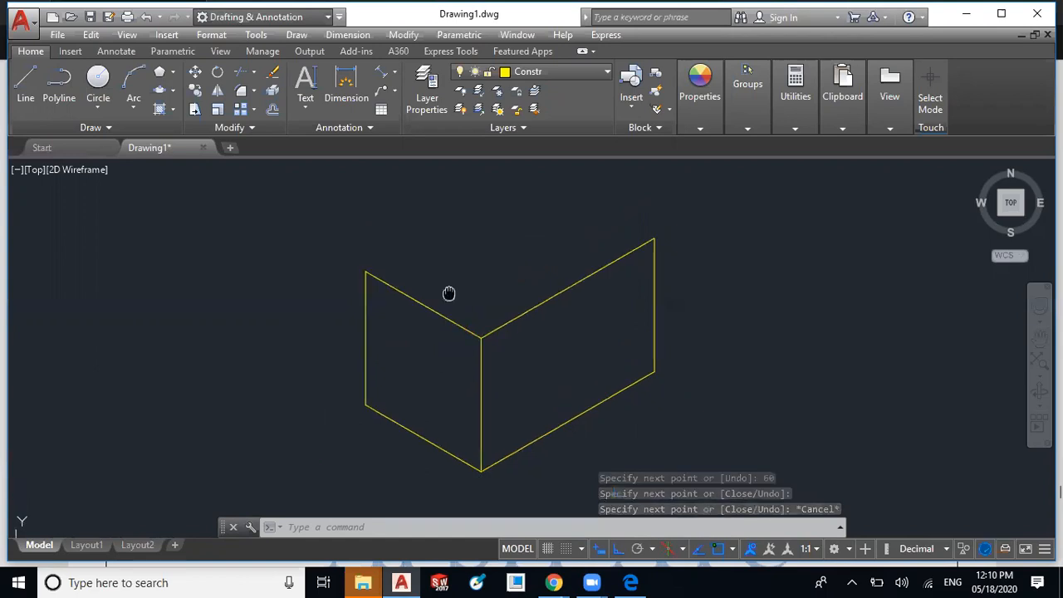
key(F5)
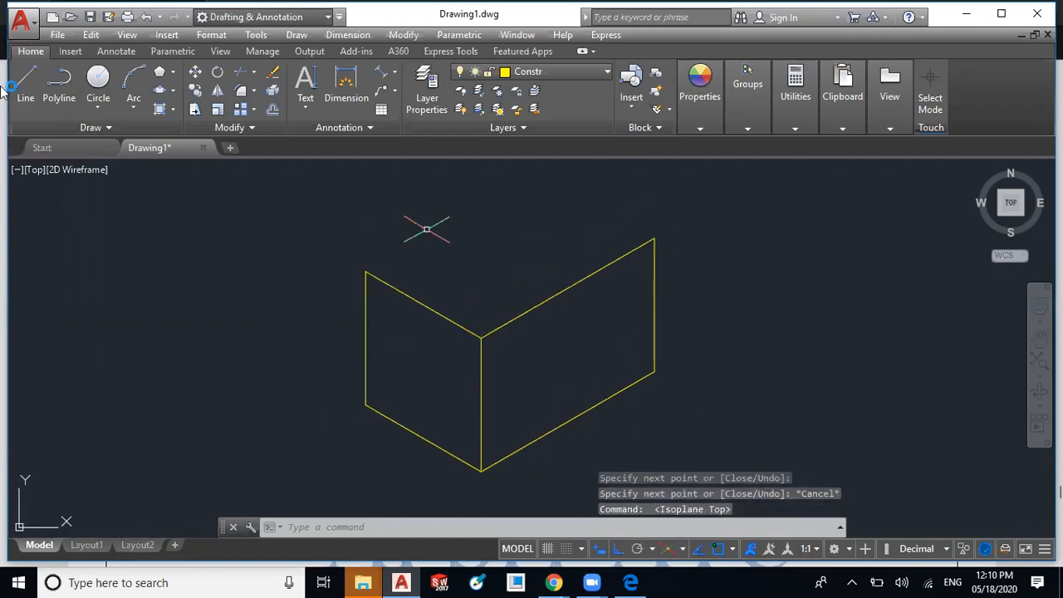
click(366, 272)
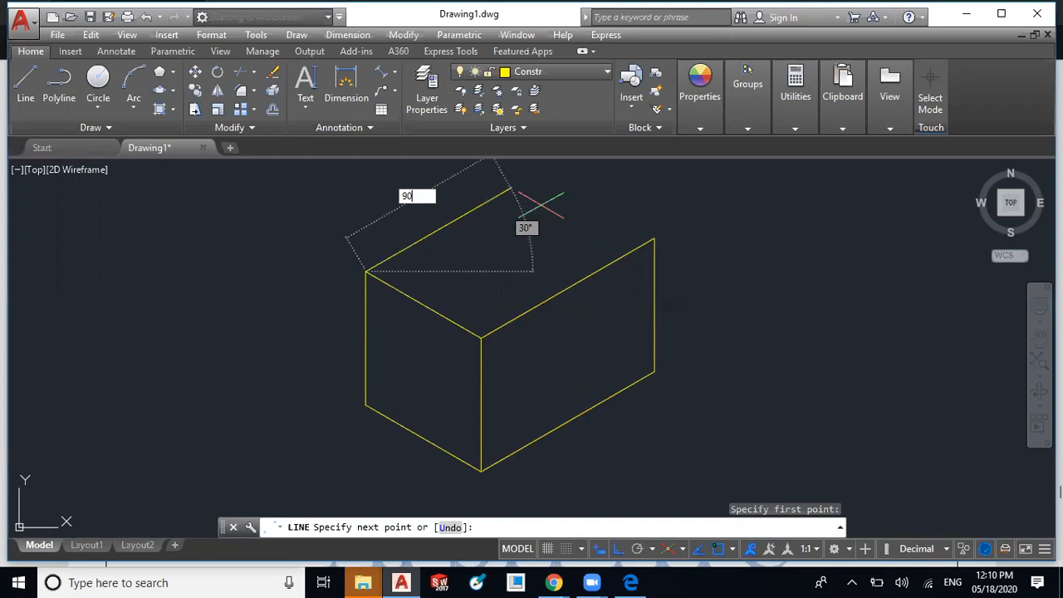
key(Return)
click(655, 239)
key(Escape)
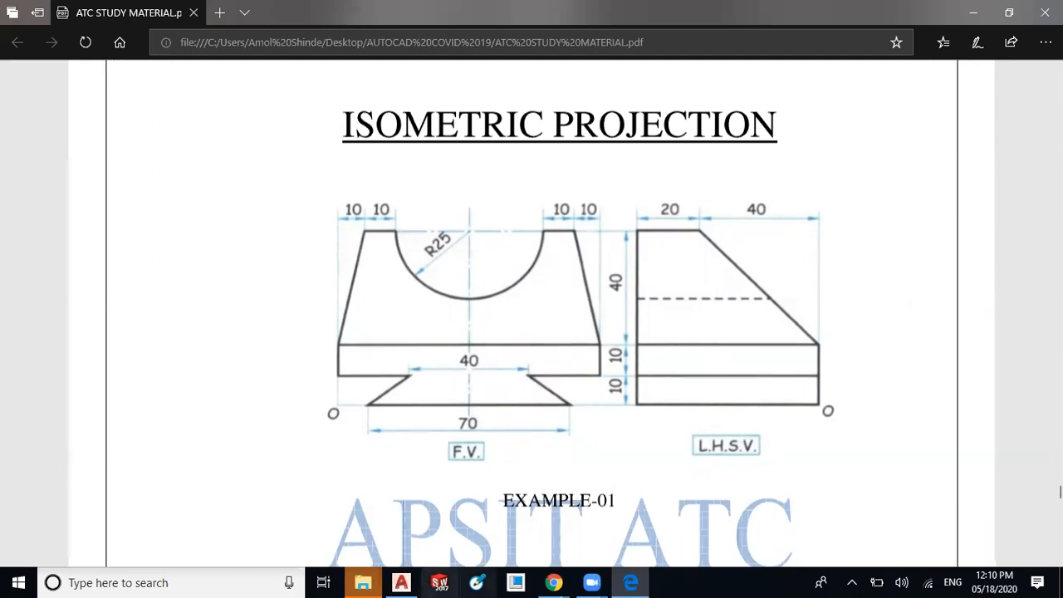
- Back in AutoCAD, switch to the right isoplane and draw a vertical centre line on layer Center between the right face's edge midpoints
click(402, 584)
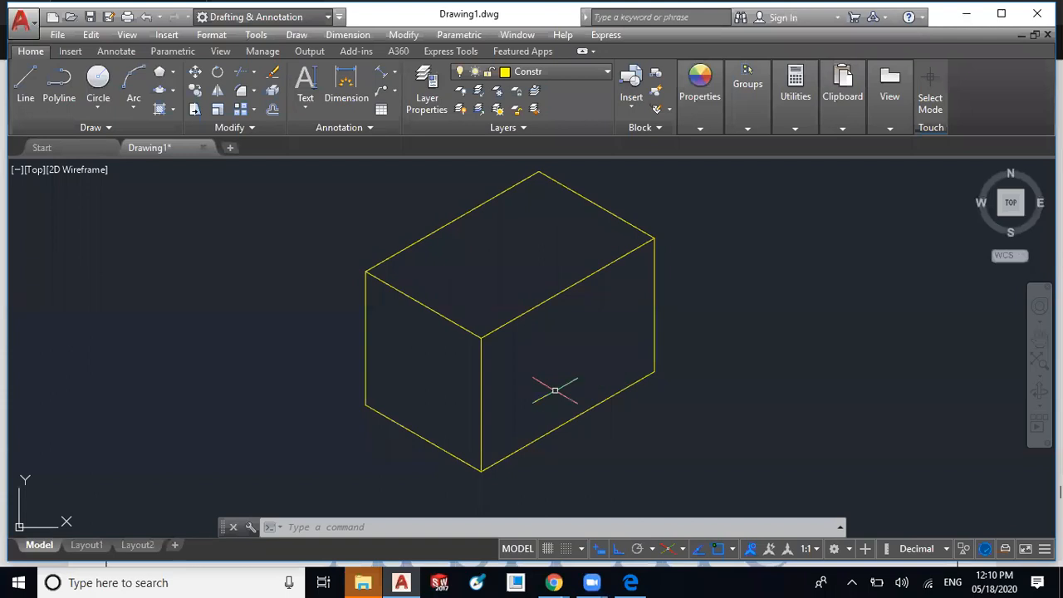
key(F5)
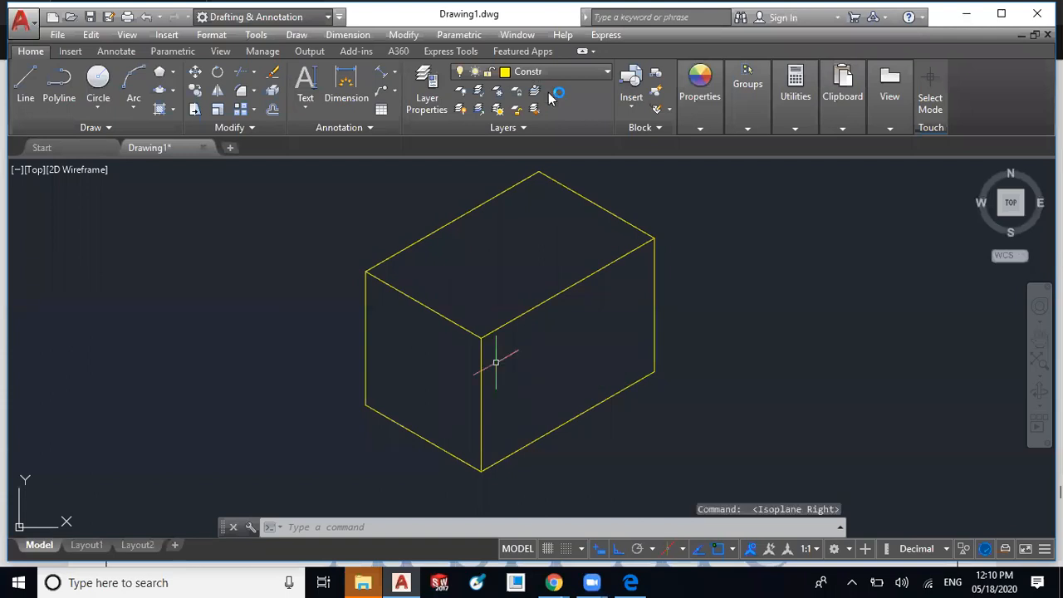
click(552, 72)
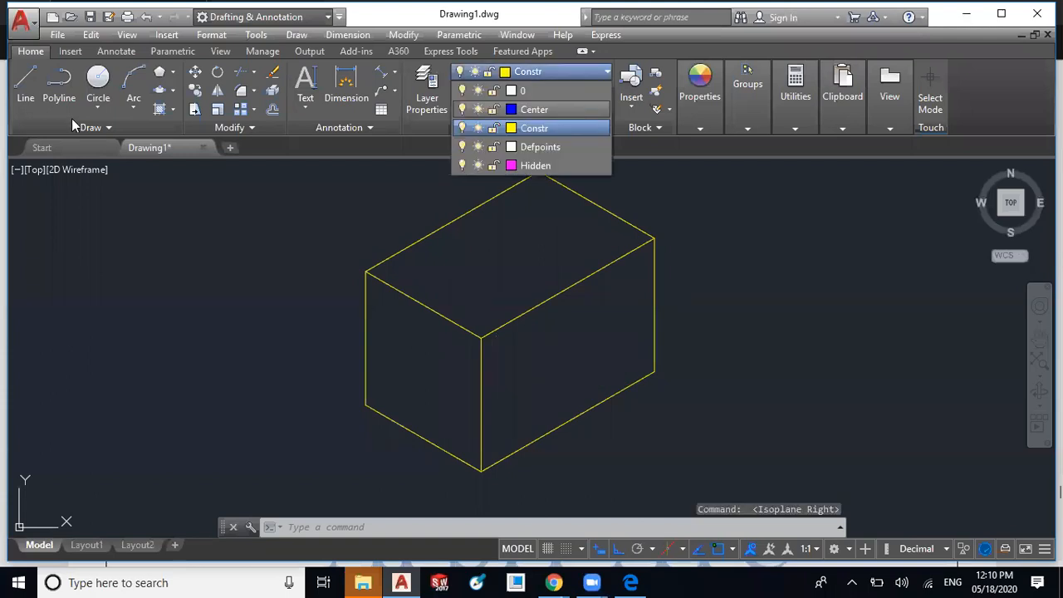
click(22, 89)
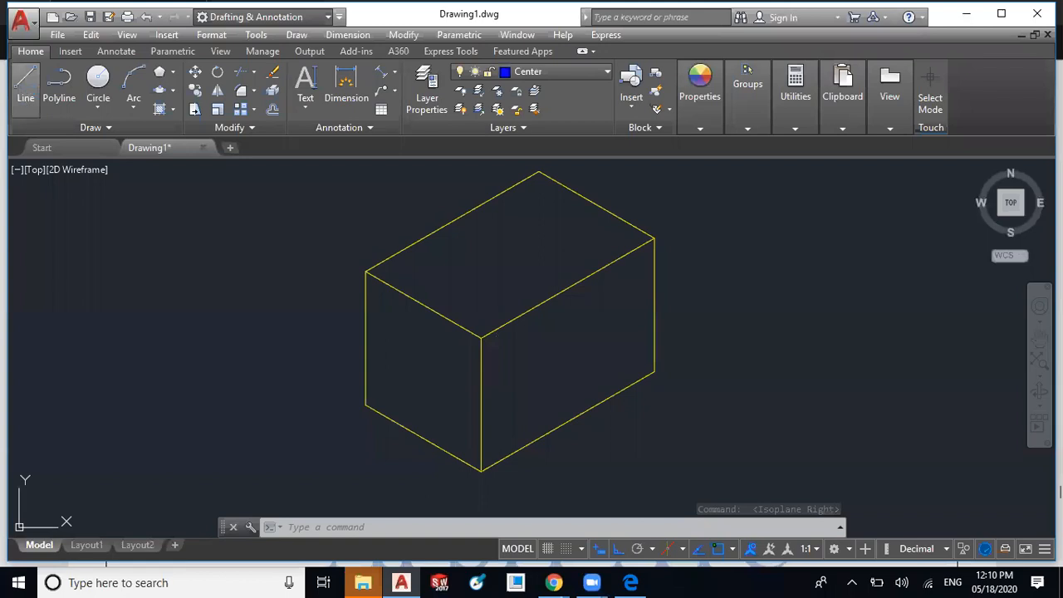
click(568, 423)
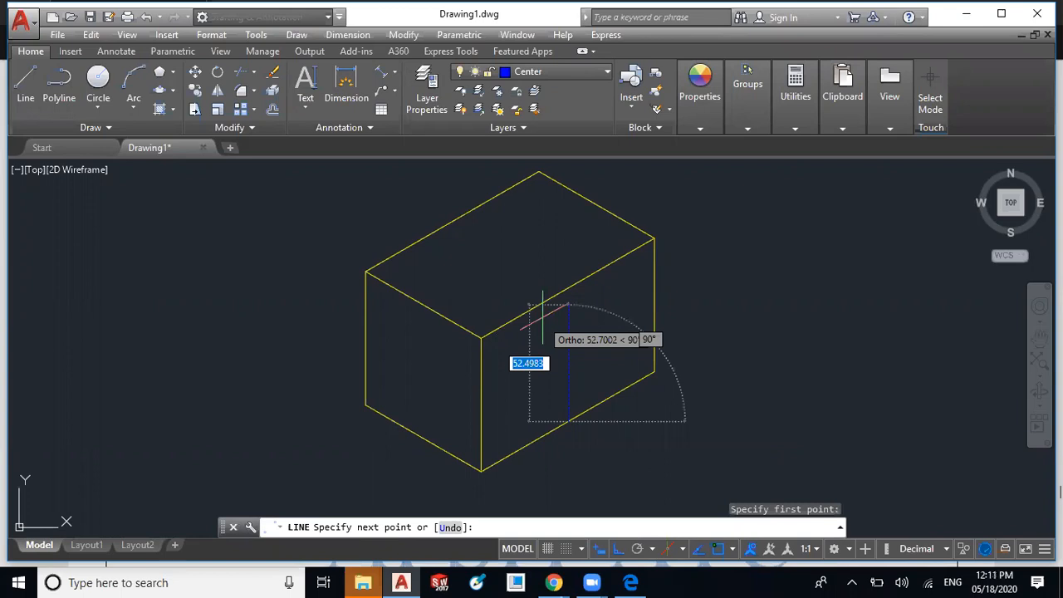
click(569, 289)
key(Escape)
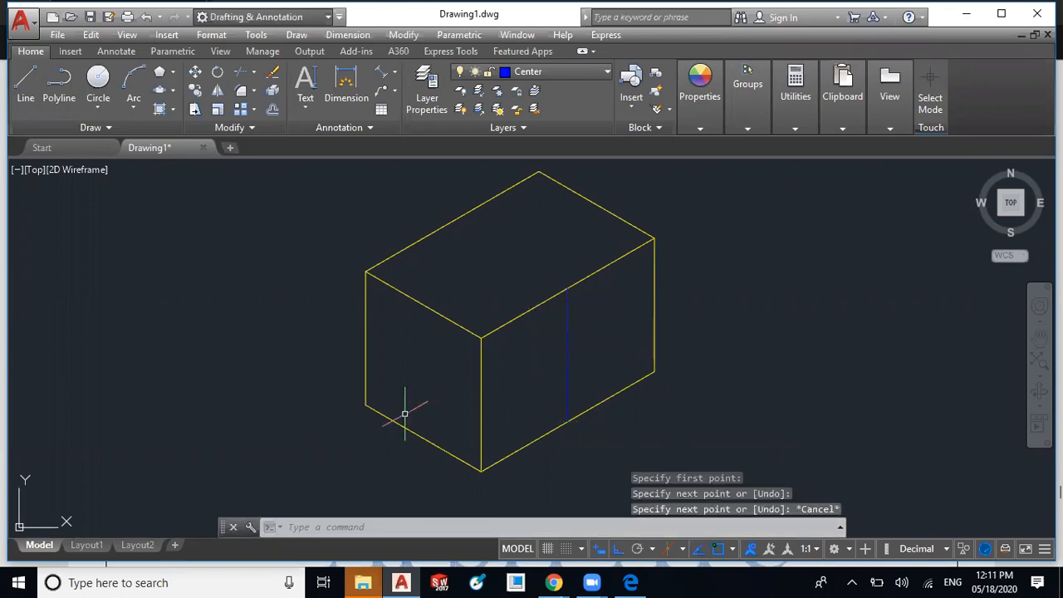
- Check the base width in the PDF, then on layer 0 draw a 35-unit line from the centre line's foot towards the box's front corner
middle_drag(772, 410, 764, 389)
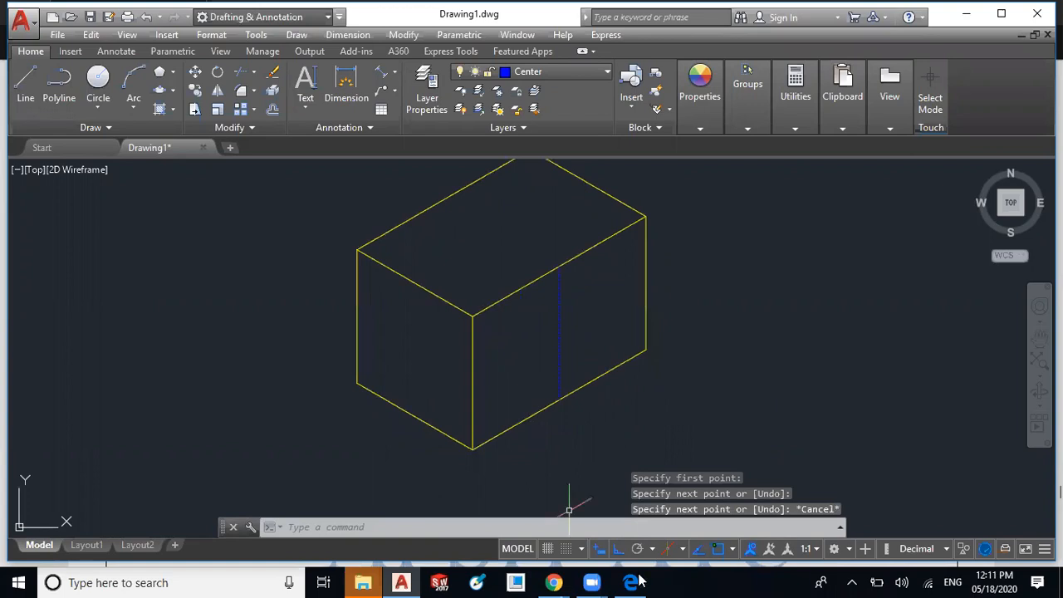
mouse_move(637, 582)
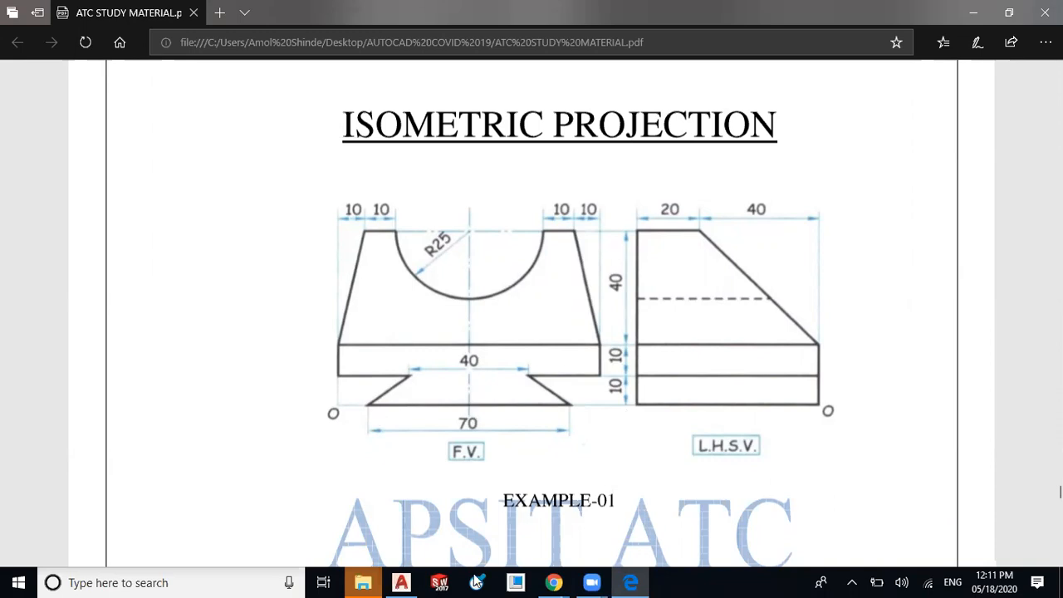
click(402, 582)
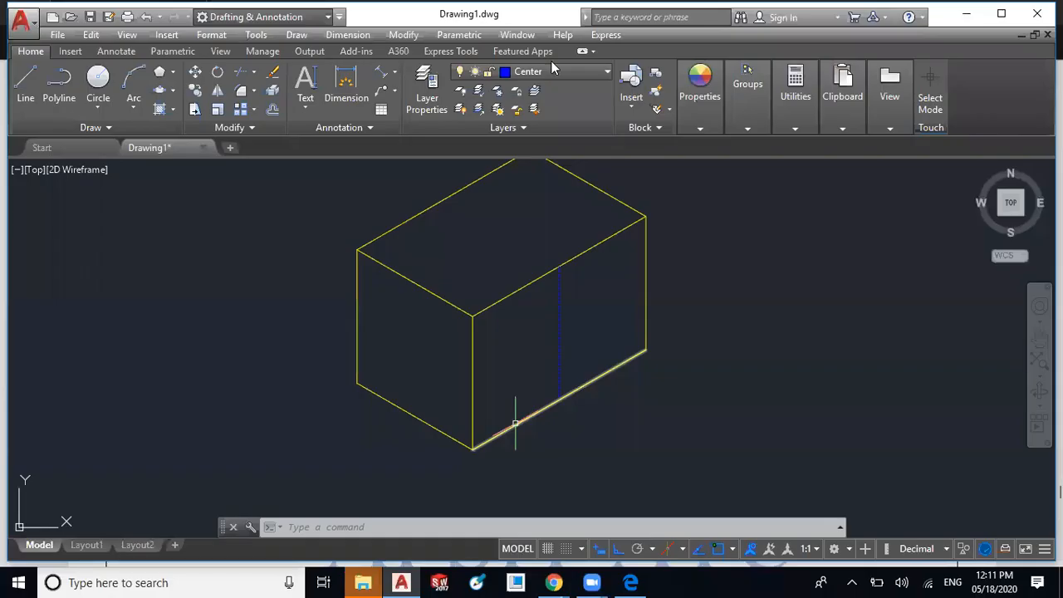
click(573, 79)
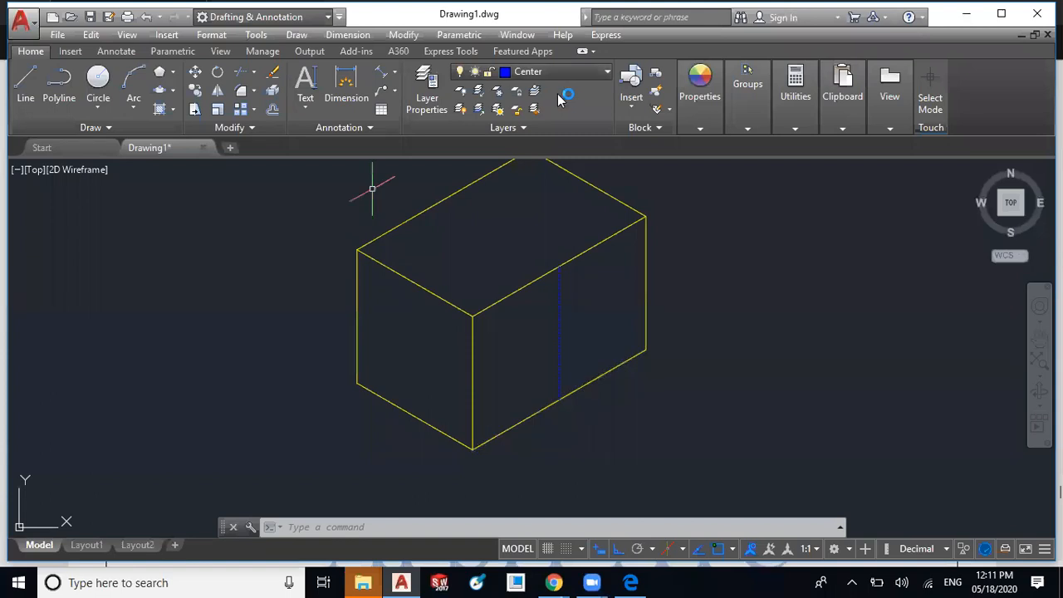
click(26, 83)
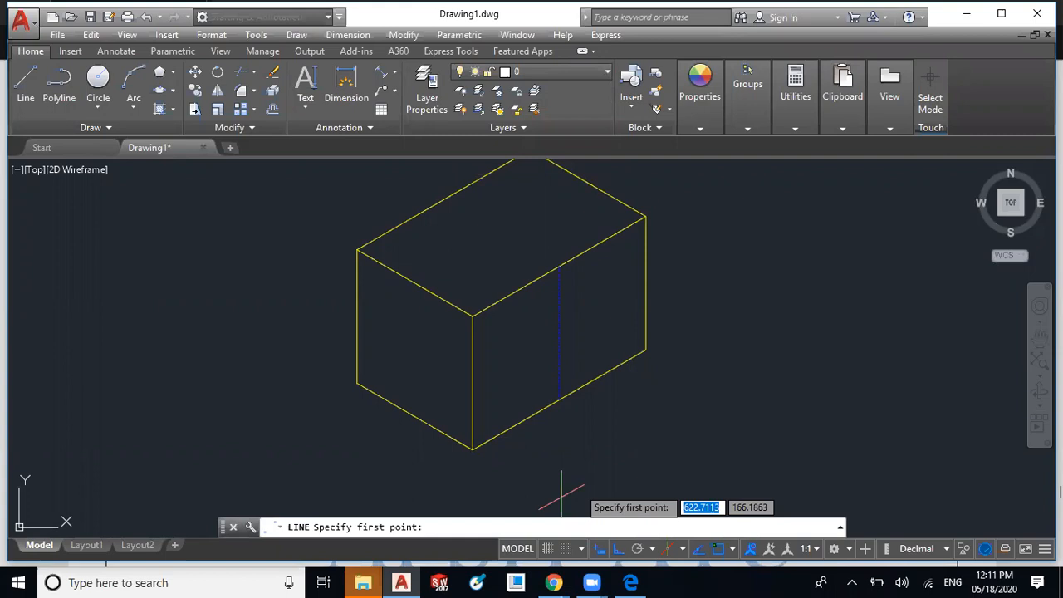
click(472, 448)
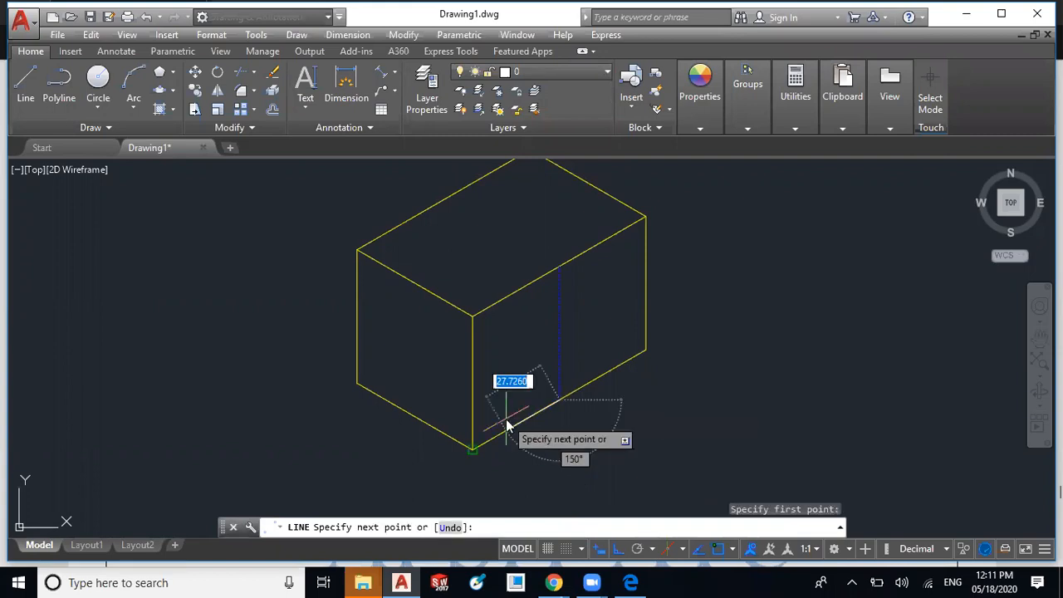
text(35)
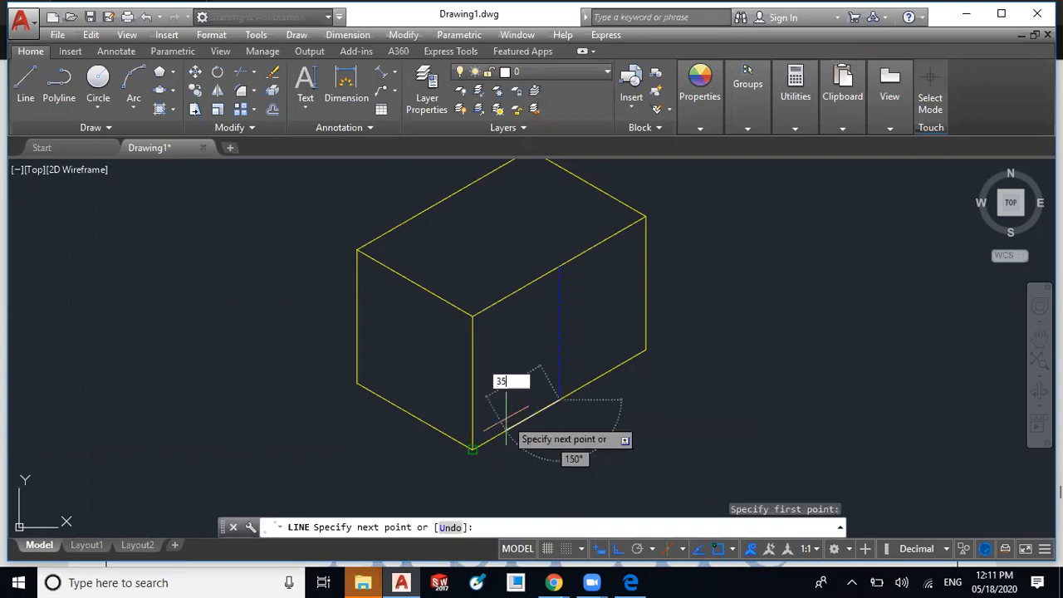
key(Return)
key(Escape)
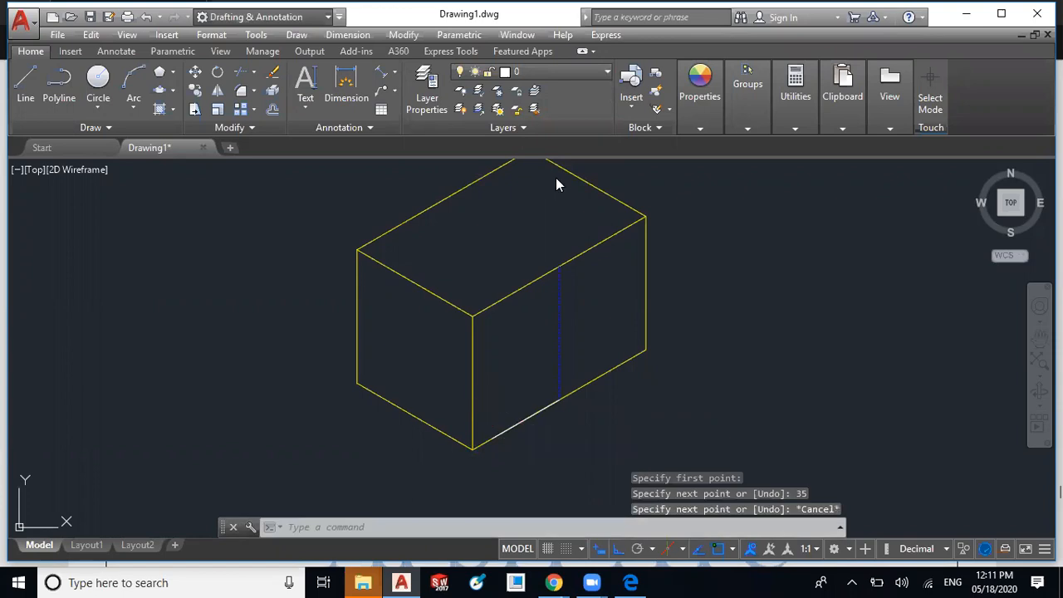
right_click(570, 123)
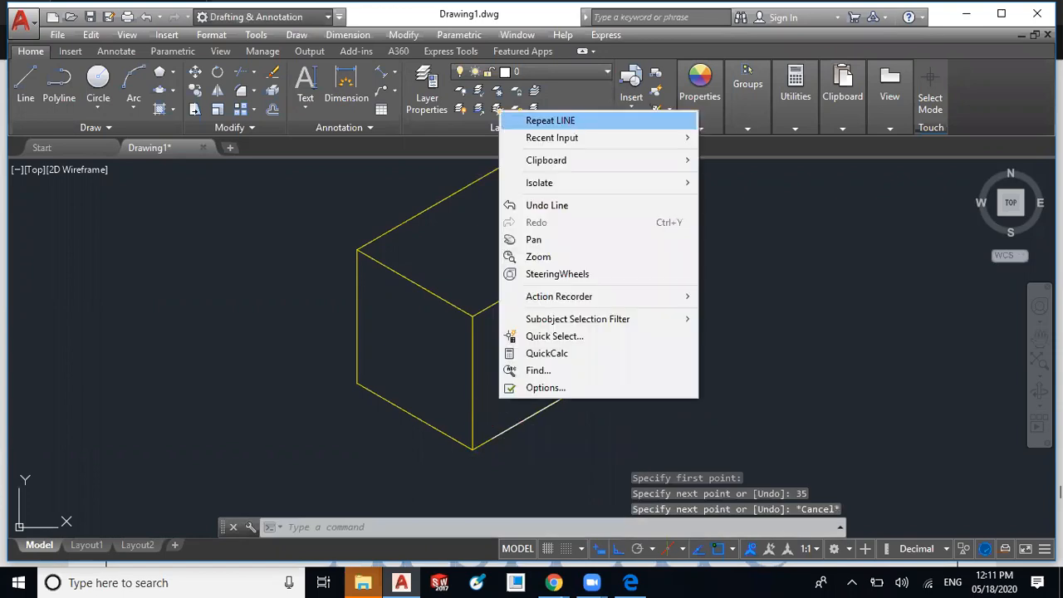
click(565, 121)
click(561, 400)
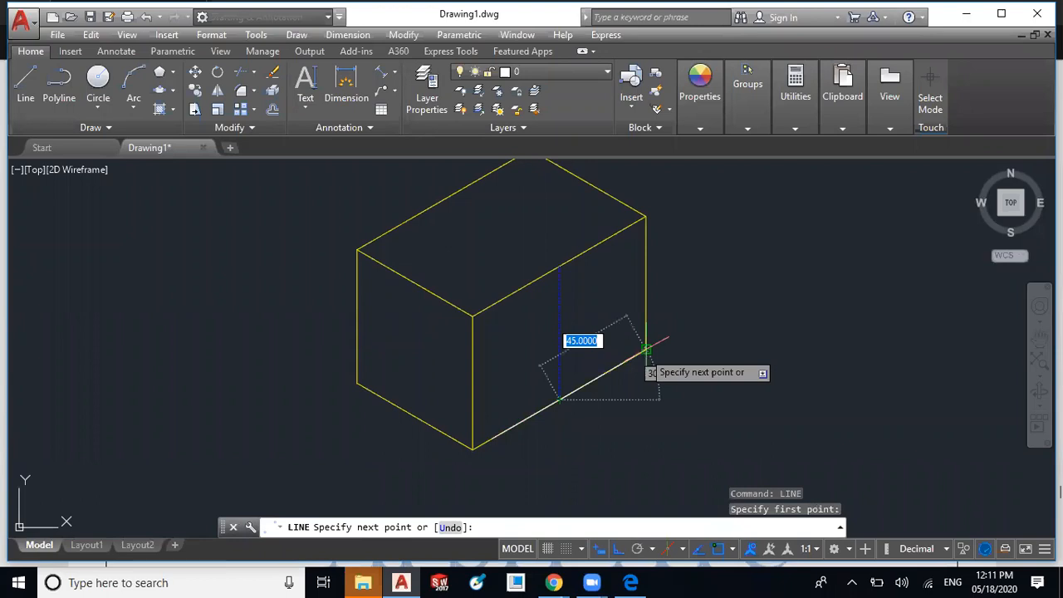
key(Return)
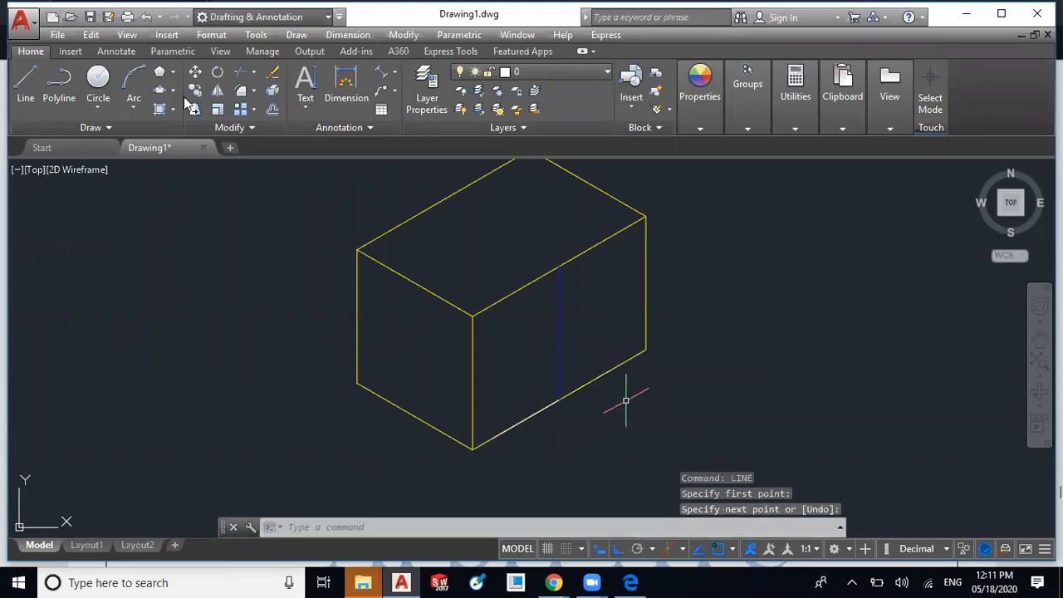
- Draw a 35-unit line at 30° from the centre line's foot along the other half of the right face's bottom edge
click(34, 102)
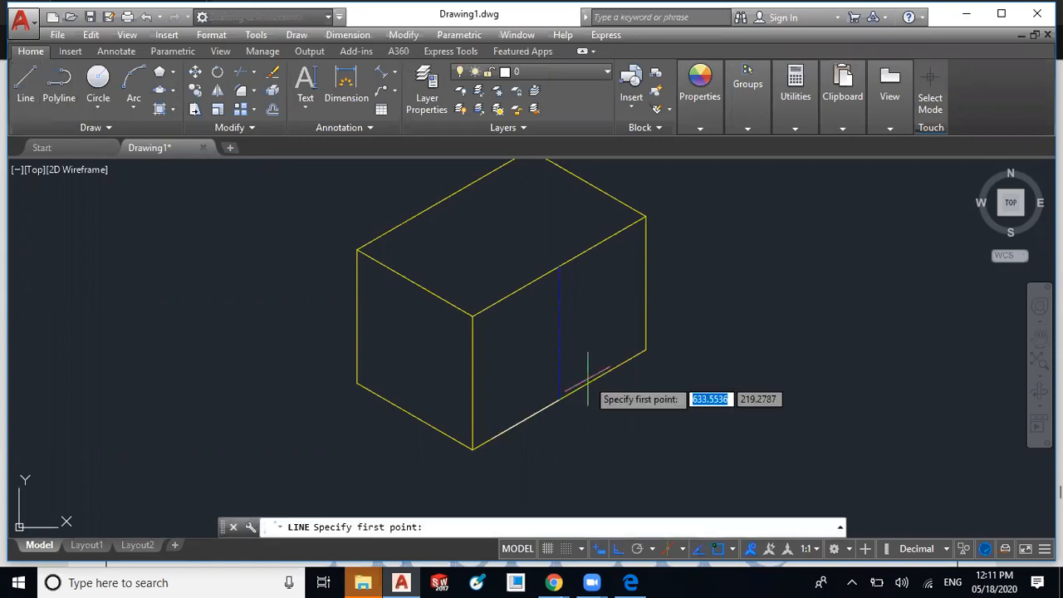
click(559, 399)
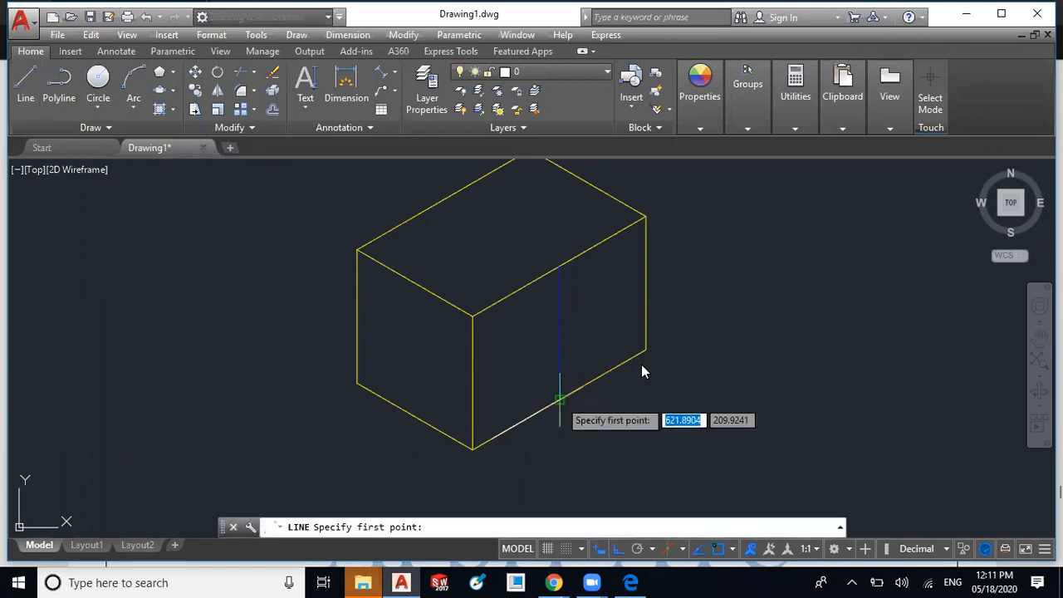
text(35)
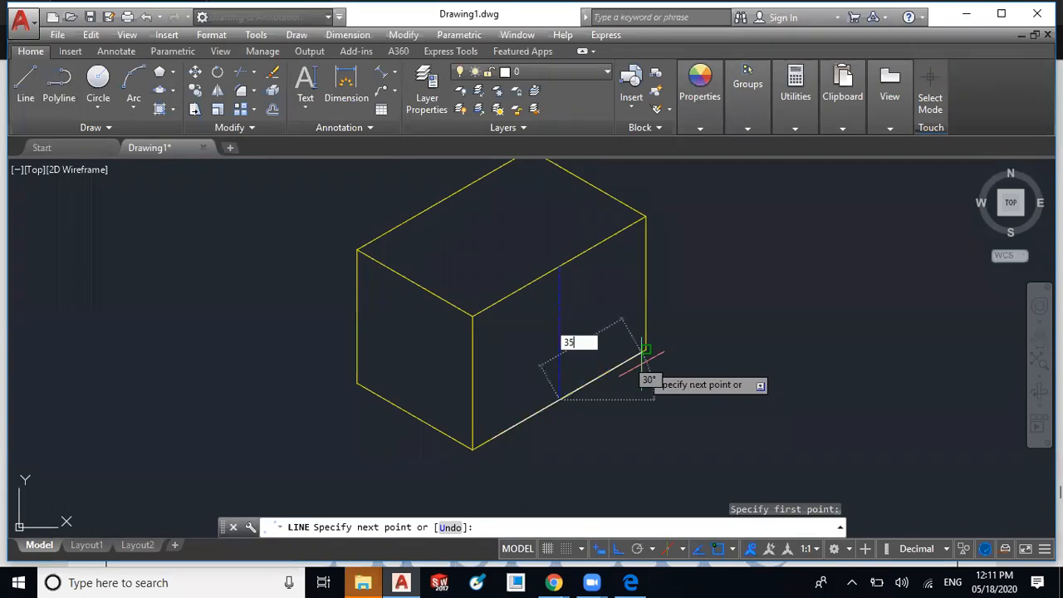
key(Return)
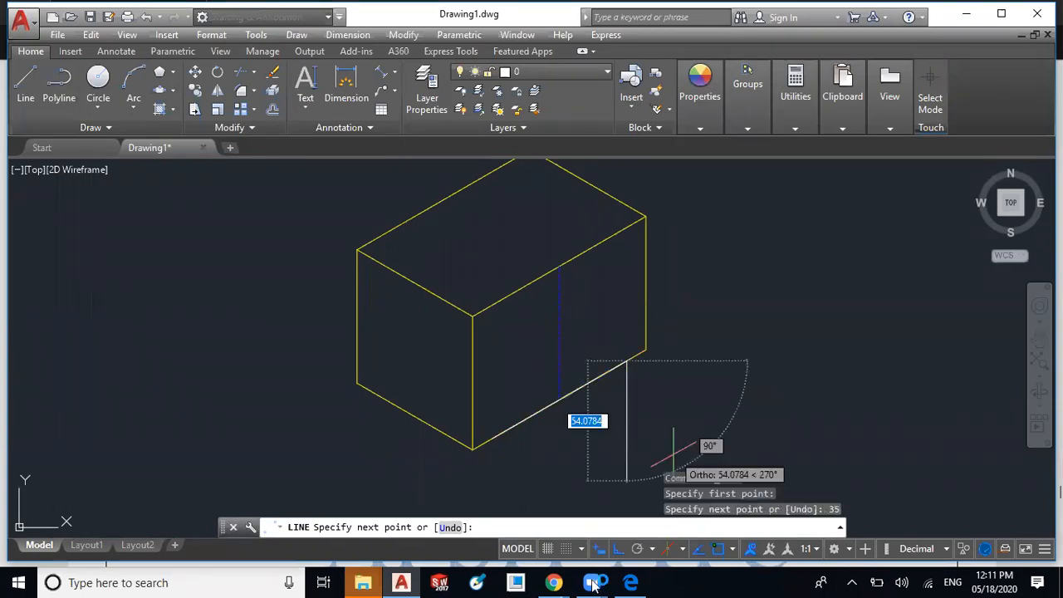
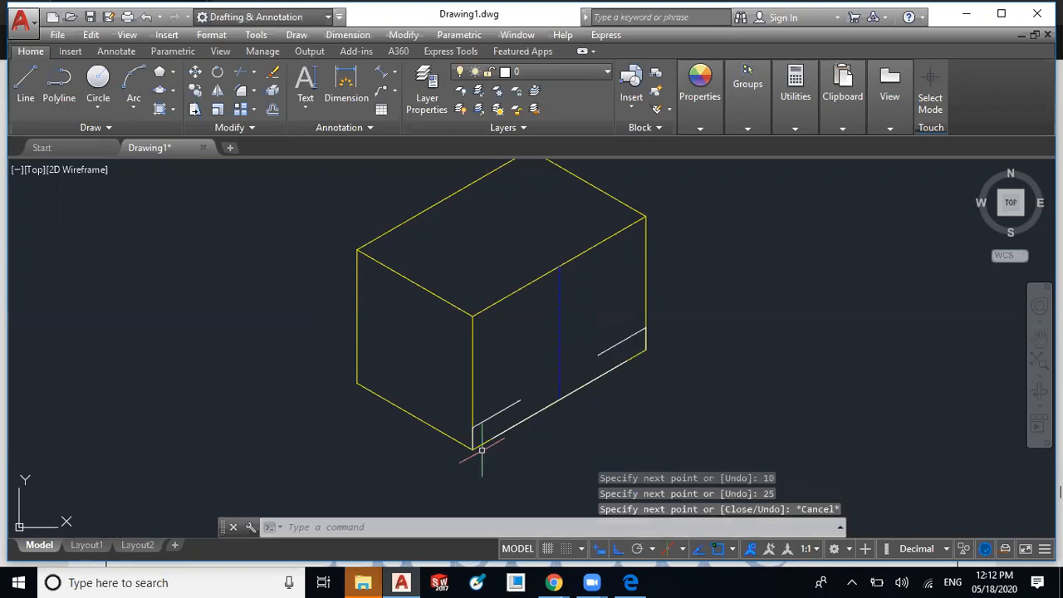
- Check the slab height in the PDF and outline it above the dovetail ledges with a 10-unit vertical, a 90-unit parallel edge and a closing vertical
click(629, 583)
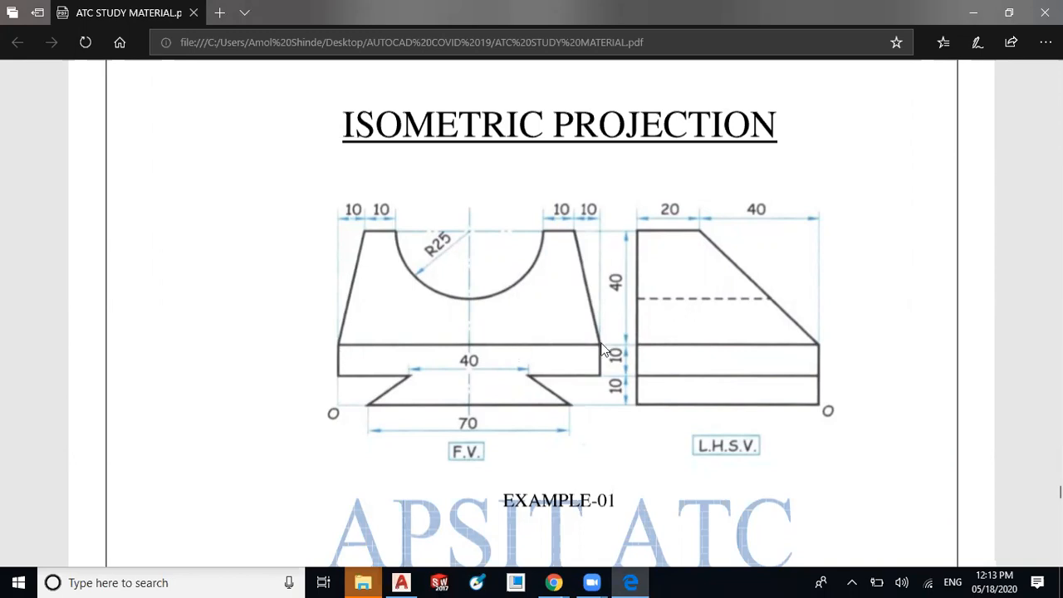
click(392, 576)
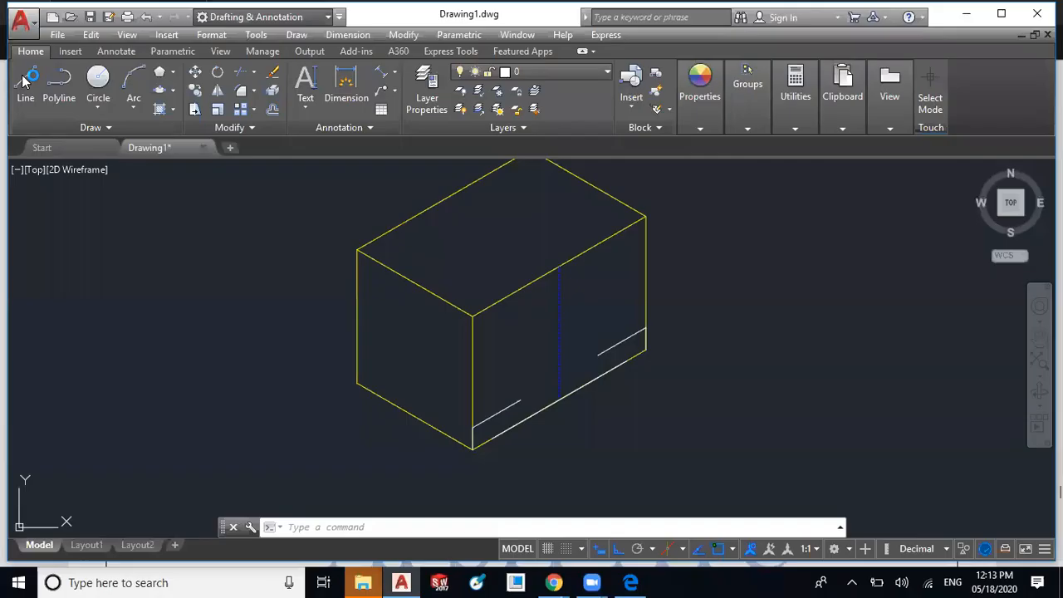
click(28, 78)
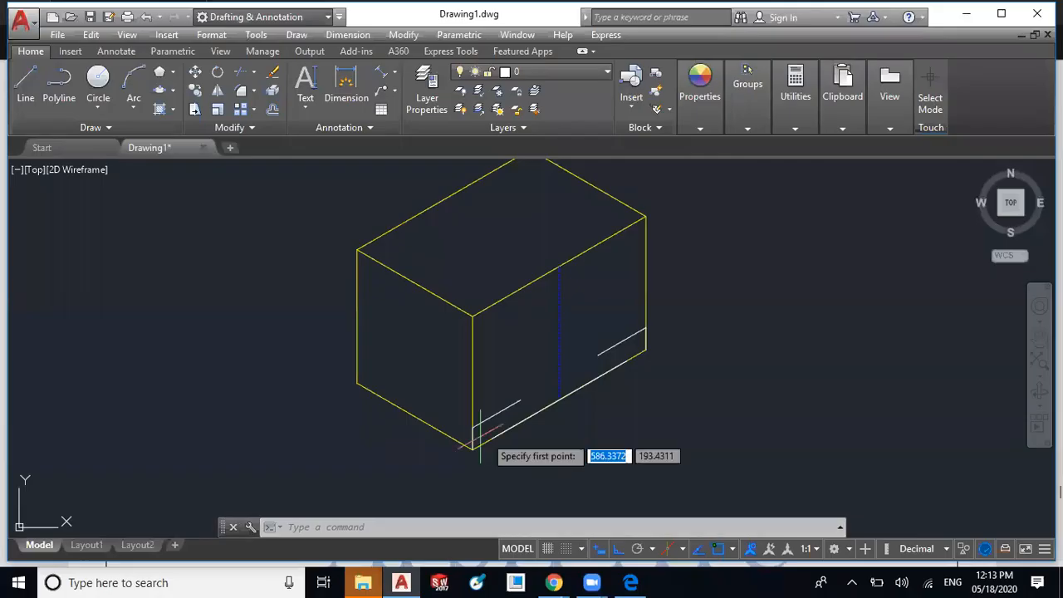
click(473, 430)
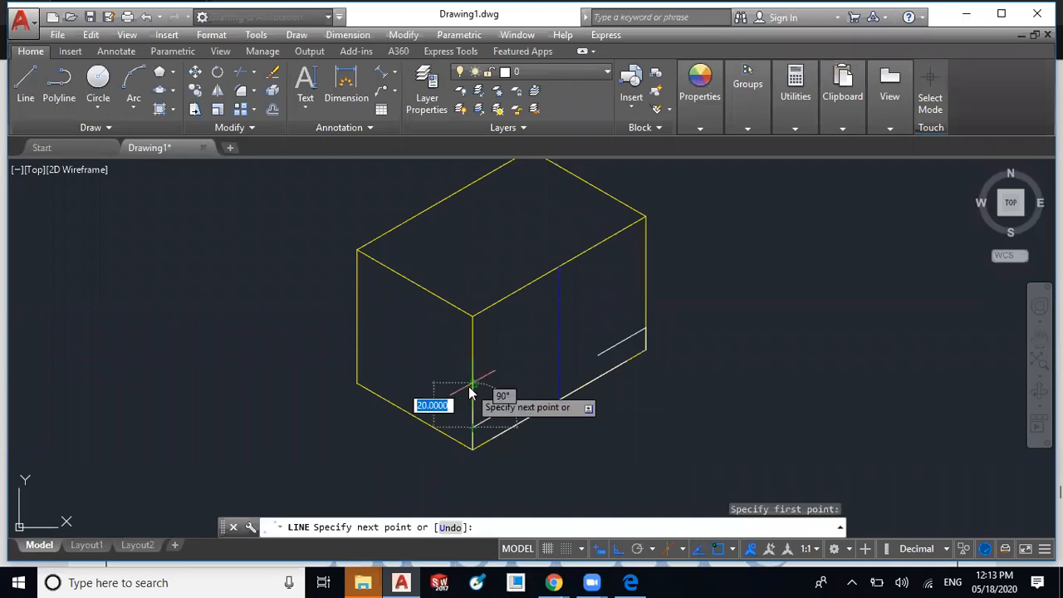
text(10)
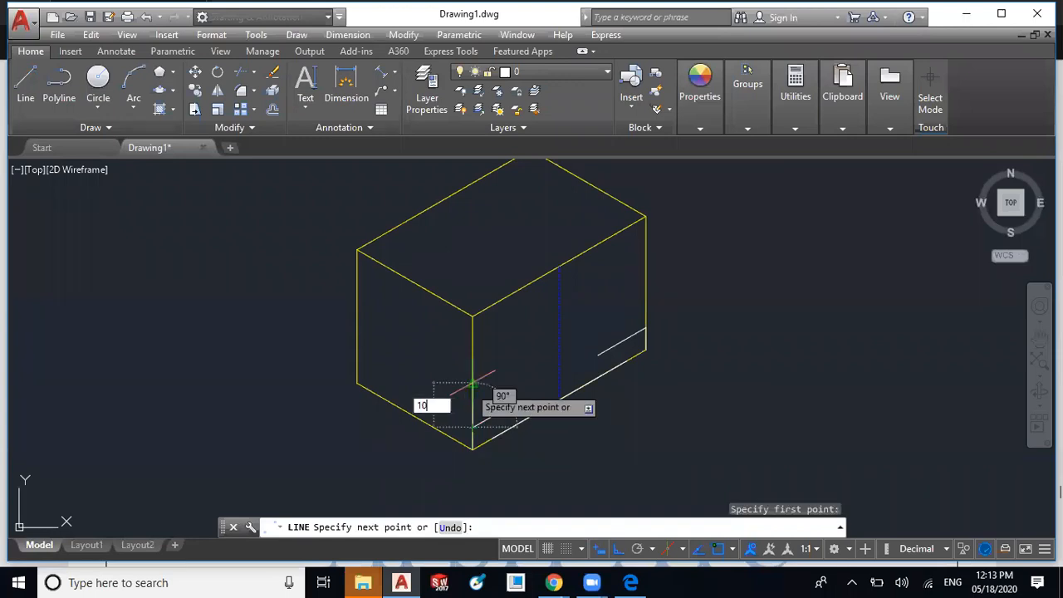
key(Return)
text(90)
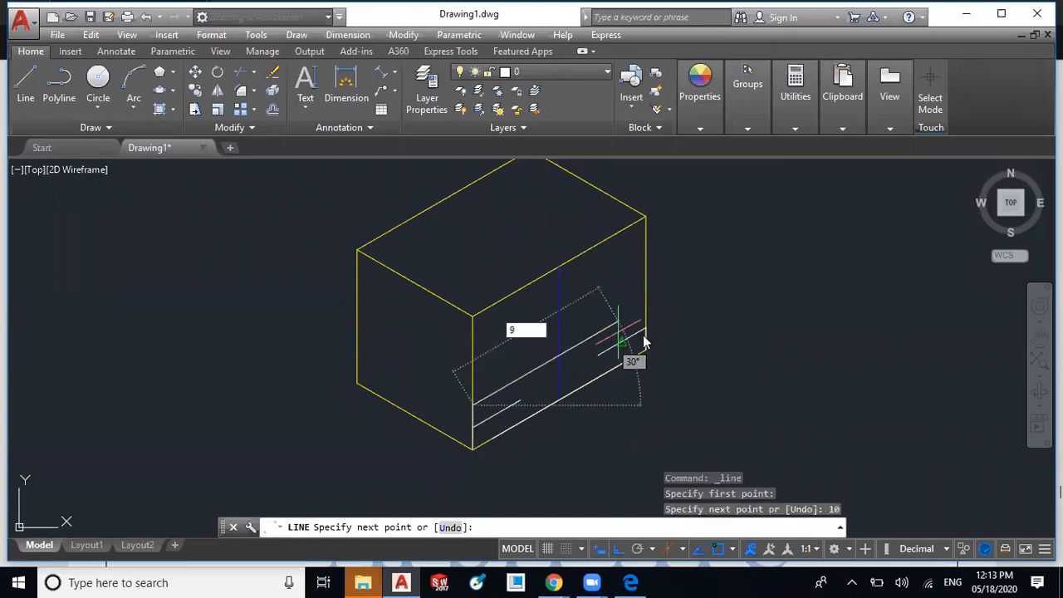
key(Return)
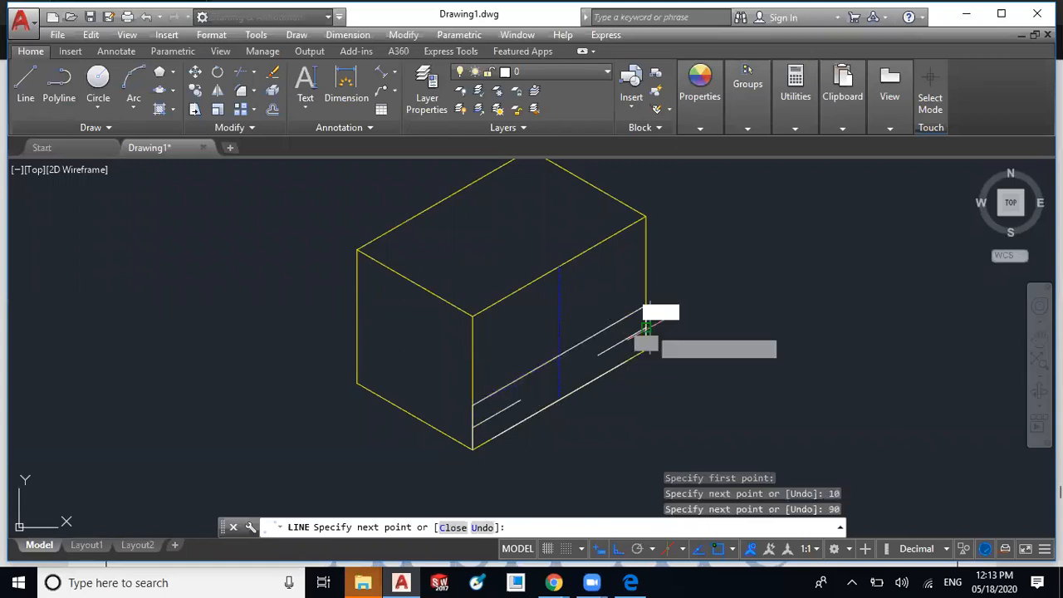
key(Escape)
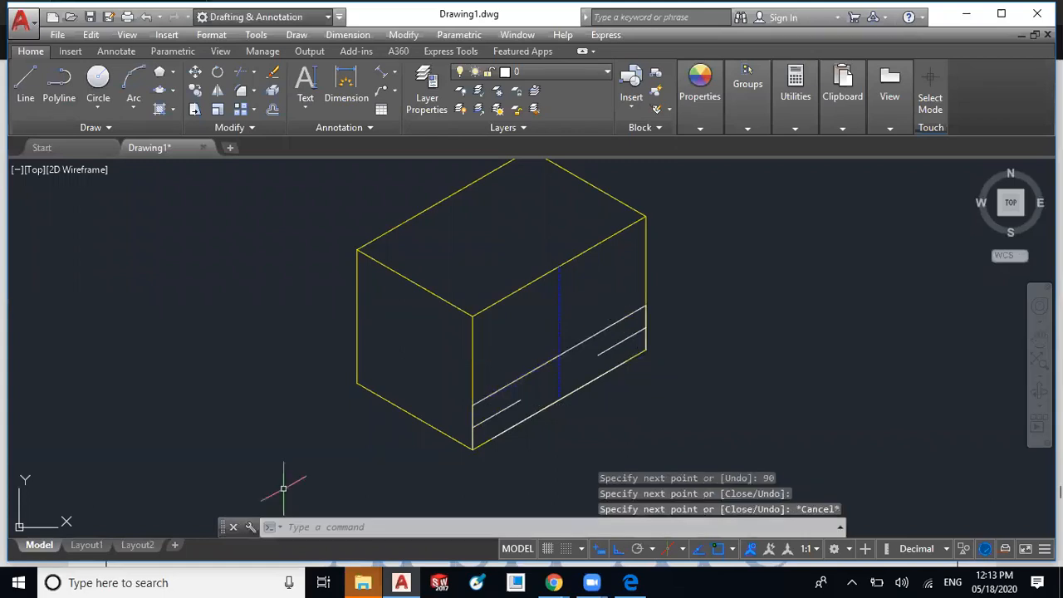
- Check the dovetail in the PDF, then draw its two slanted sides from the ledge ends to the ends of the 70-unit base line
click(628, 582)
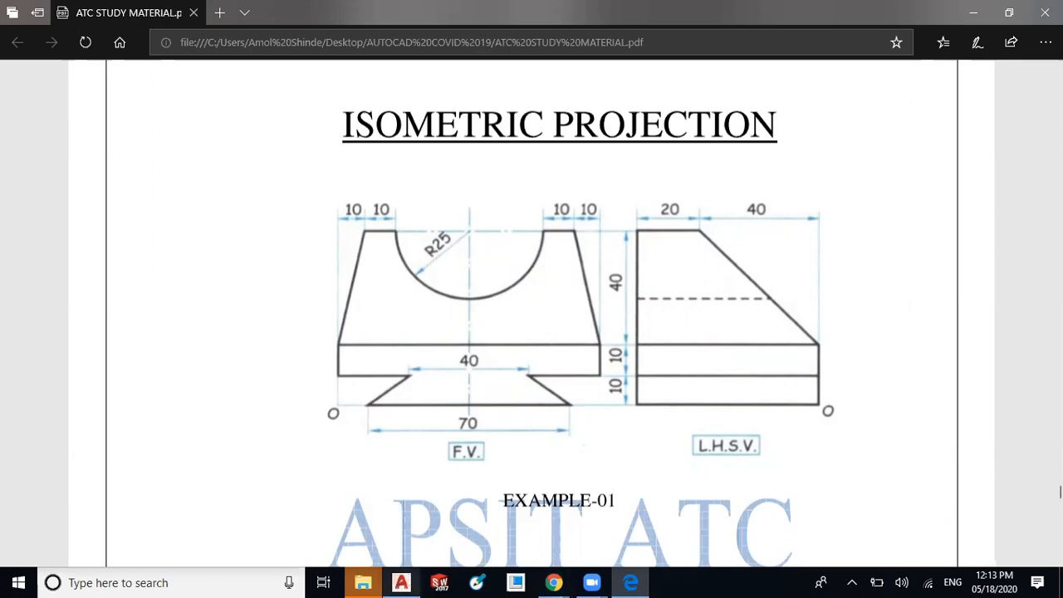
click(401, 582)
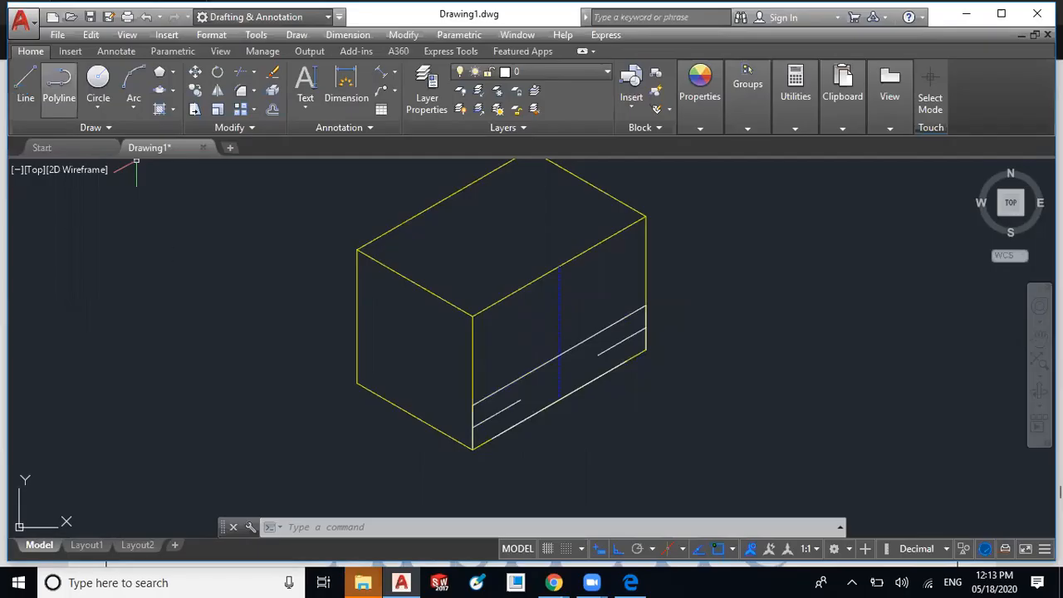
click(25, 84)
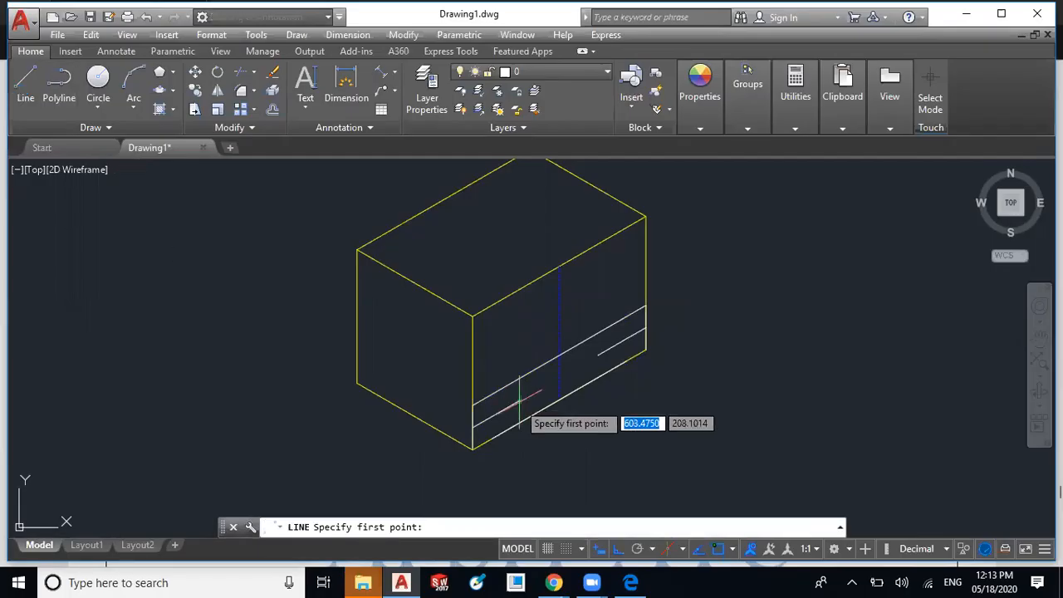
click(519, 403)
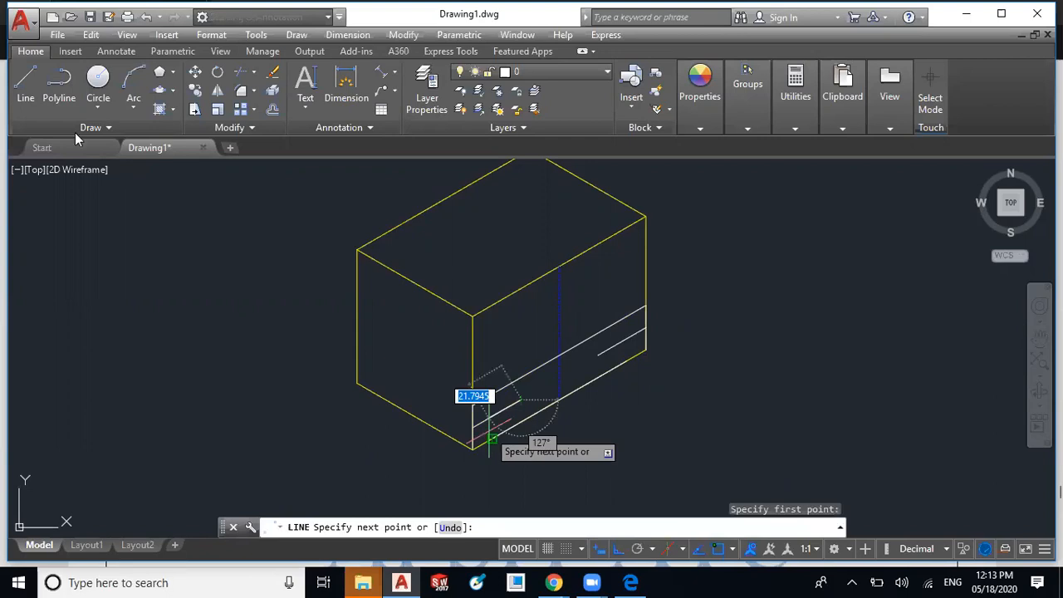
click(492, 438)
key(Escape)
click(25, 83)
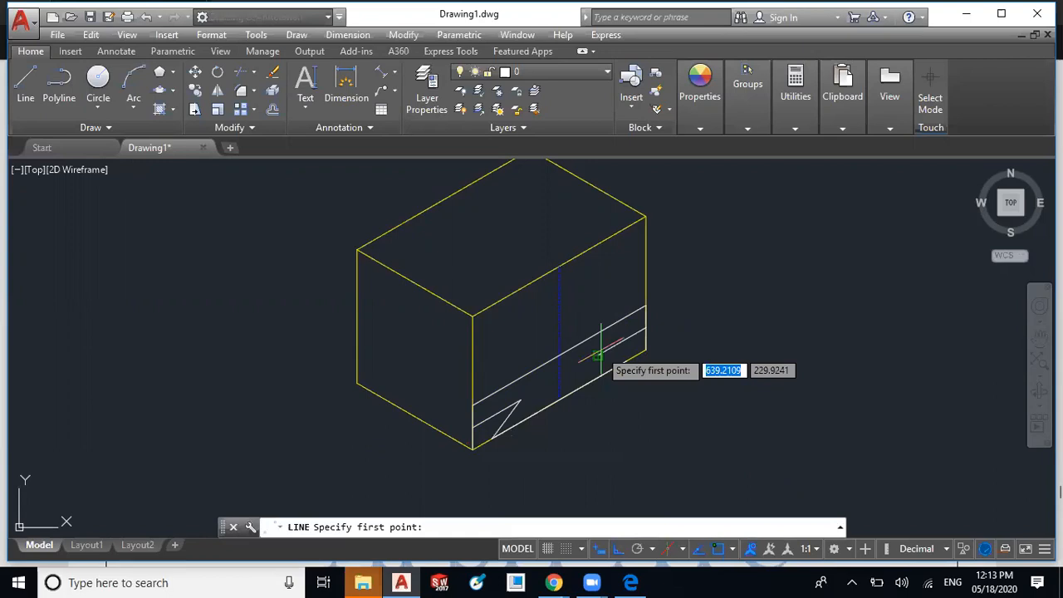
click(600, 355)
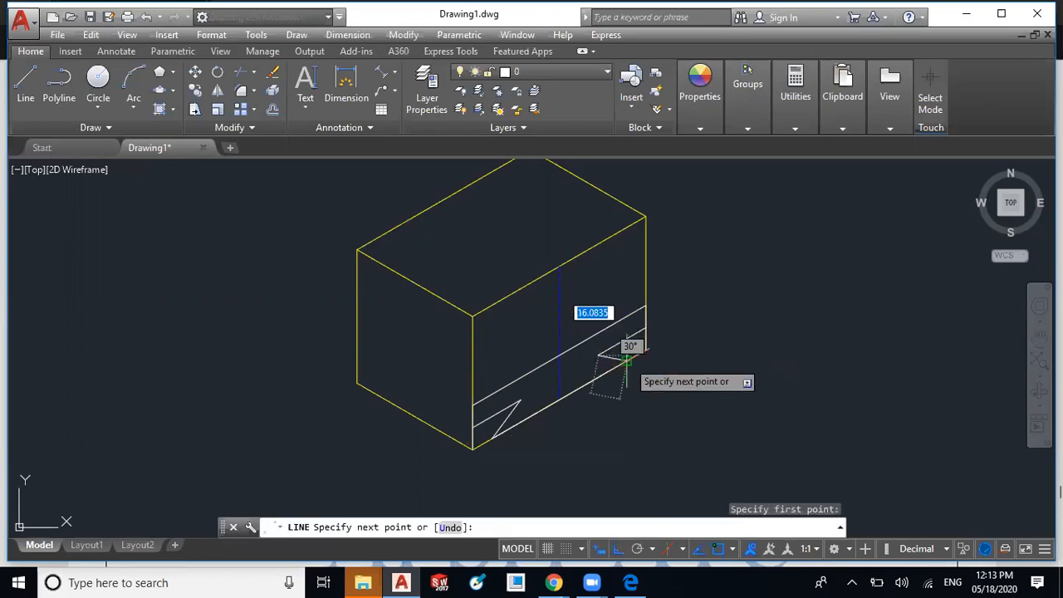
key(Escape)
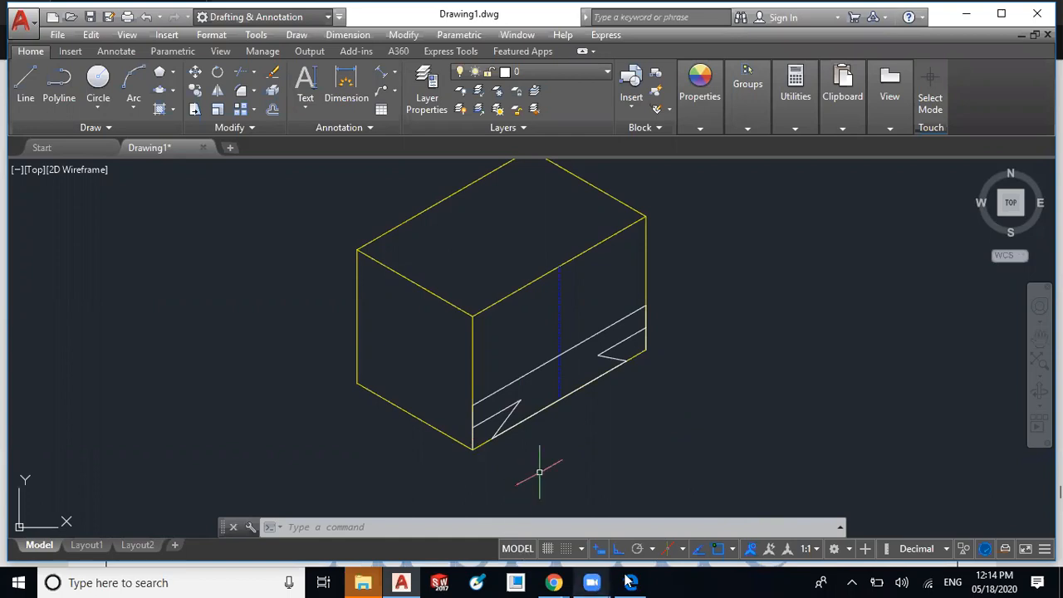
- Switch to the left isoplane and outline the base on the left face with the full bottom edge, a 10-unit vertical and a parallel edge
click(632, 536)
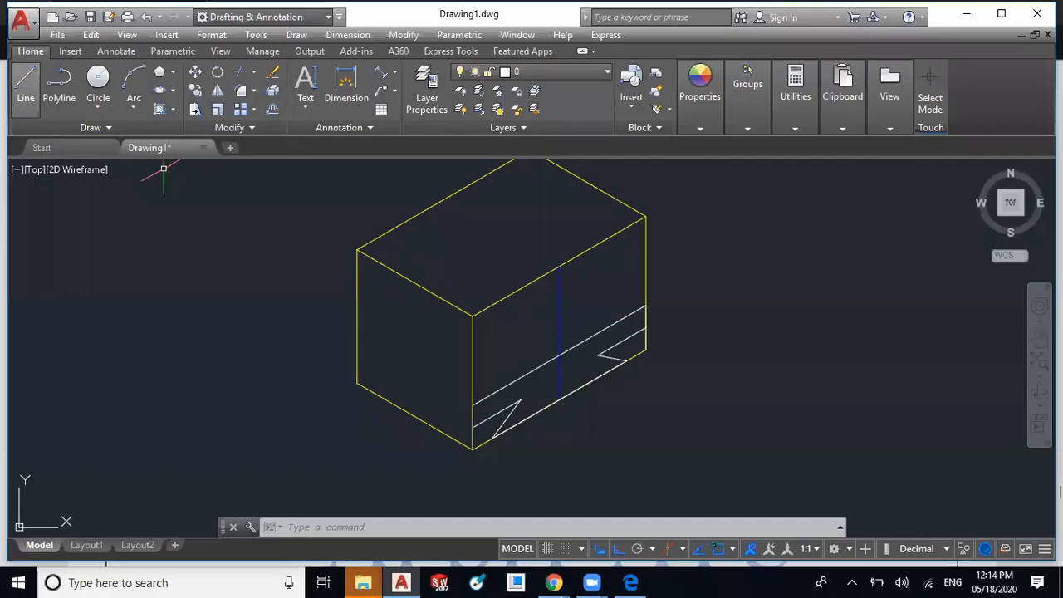
key(F5)
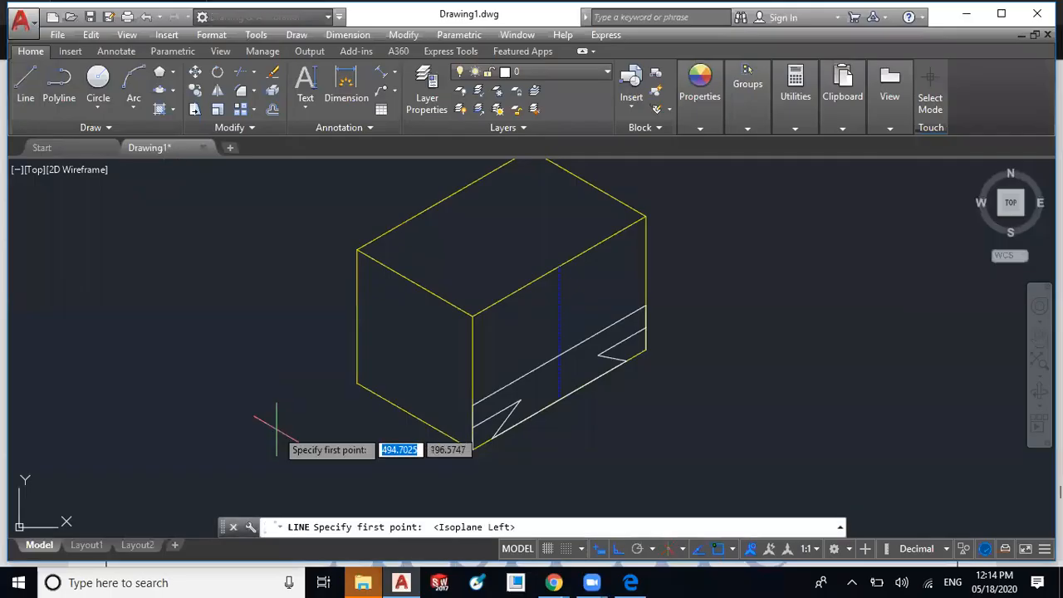
click(472, 449)
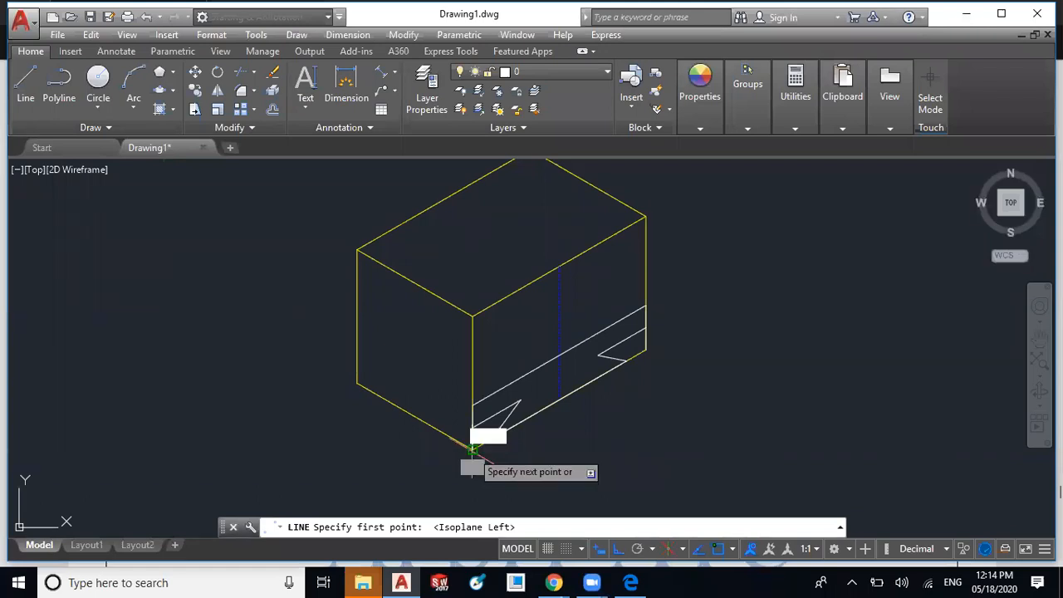
click(357, 383)
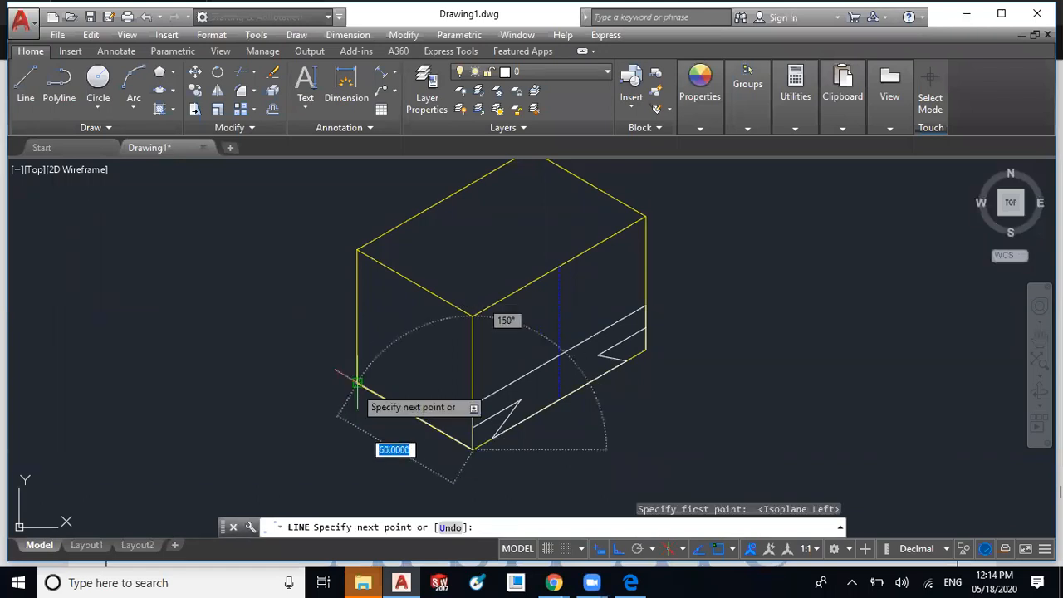
text(0)
key(Return)
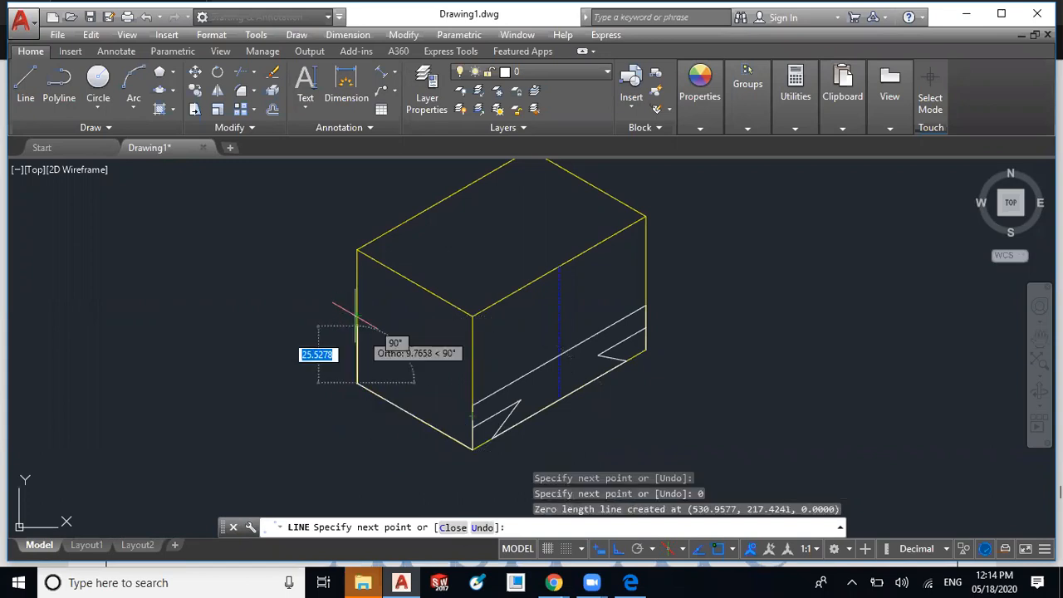
text(10)
key(Return)
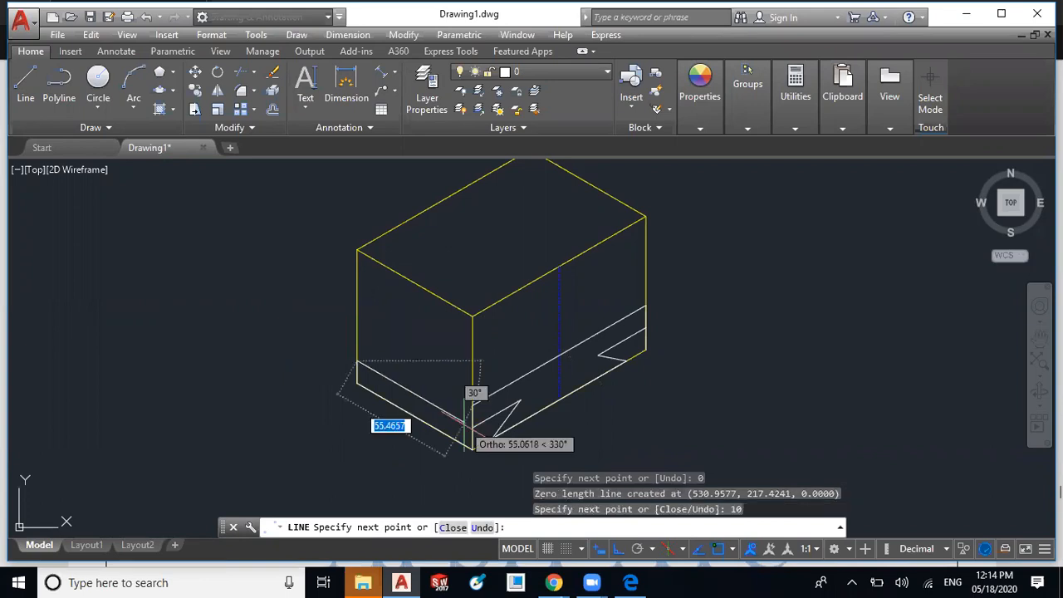
click(470, 435)
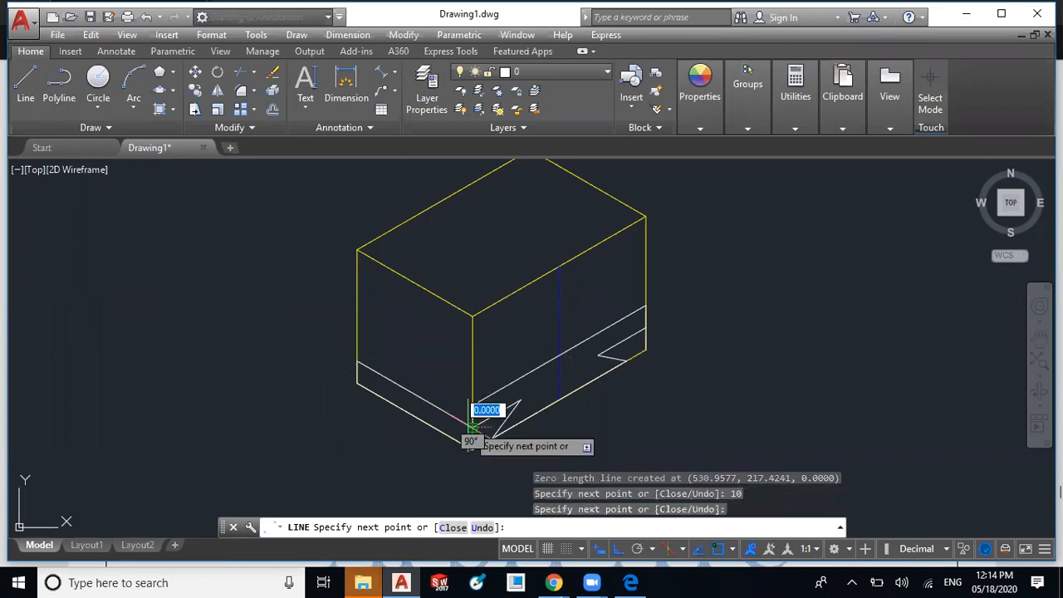
key(Escape)
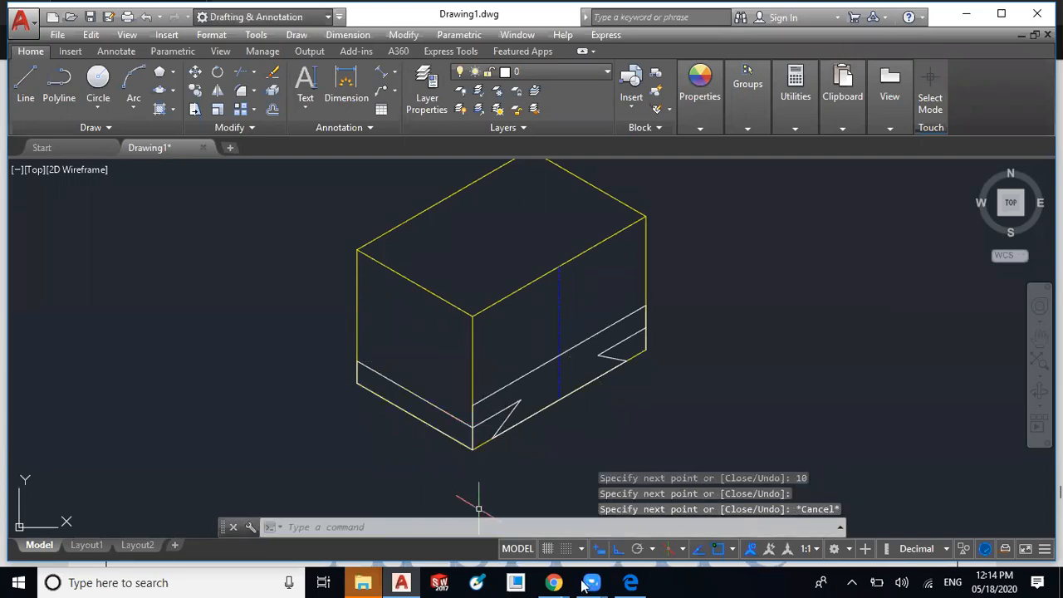
- Check the slab height in the PDF, then outline the slab on the left face with a 10-unit vertical and a parallel edge to the front corner
click(628, 583)
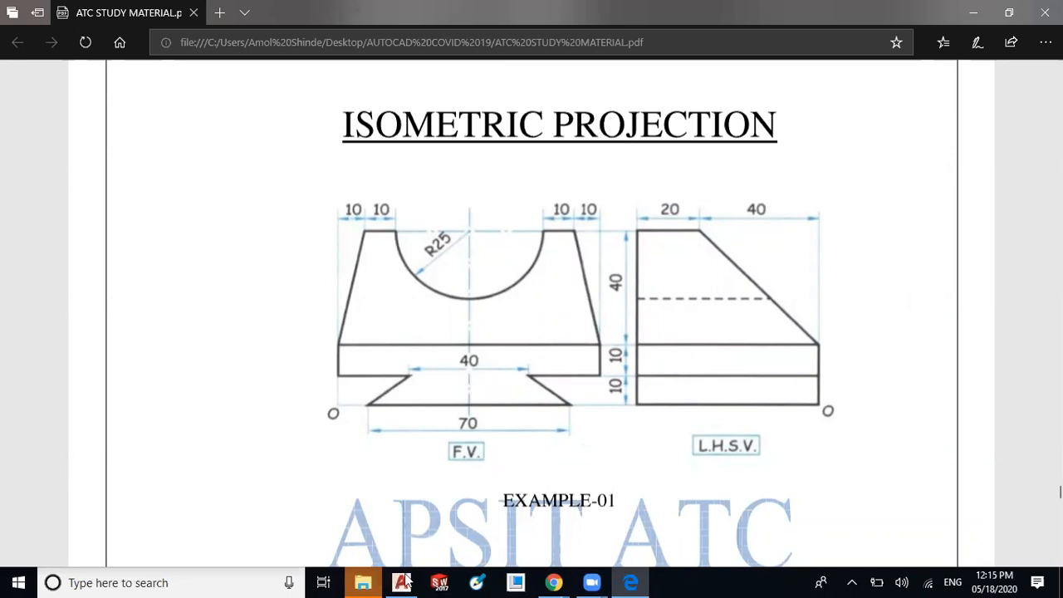
key(alt+Tab)
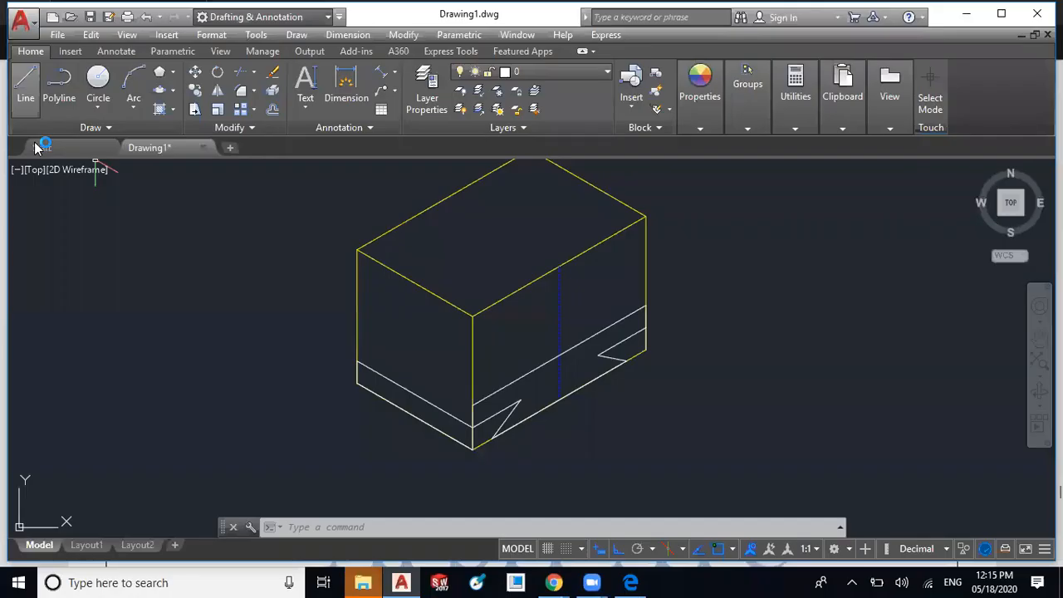
click(26, 83)
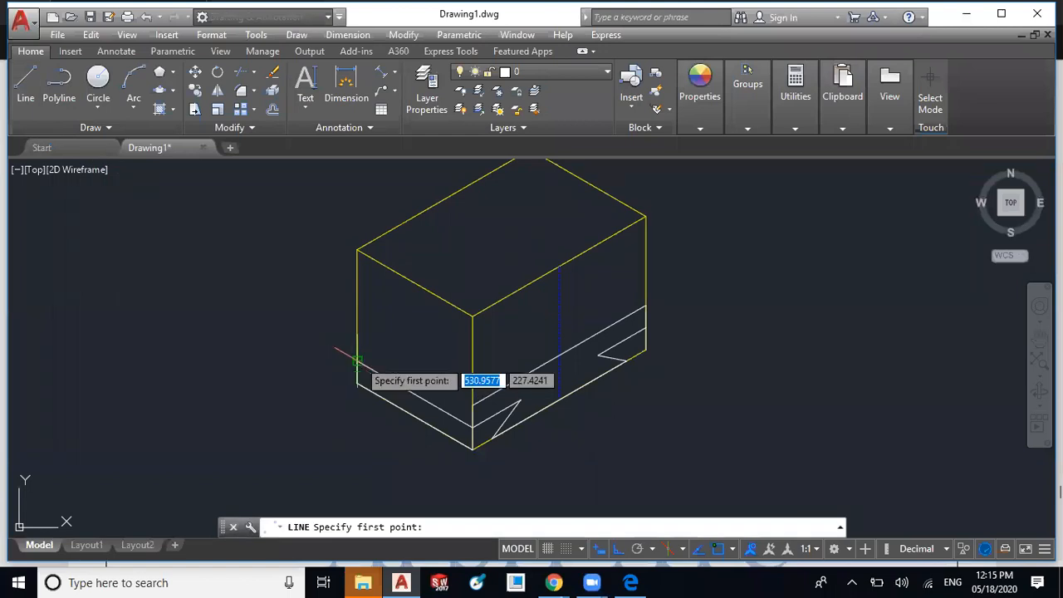
click(357, 362)
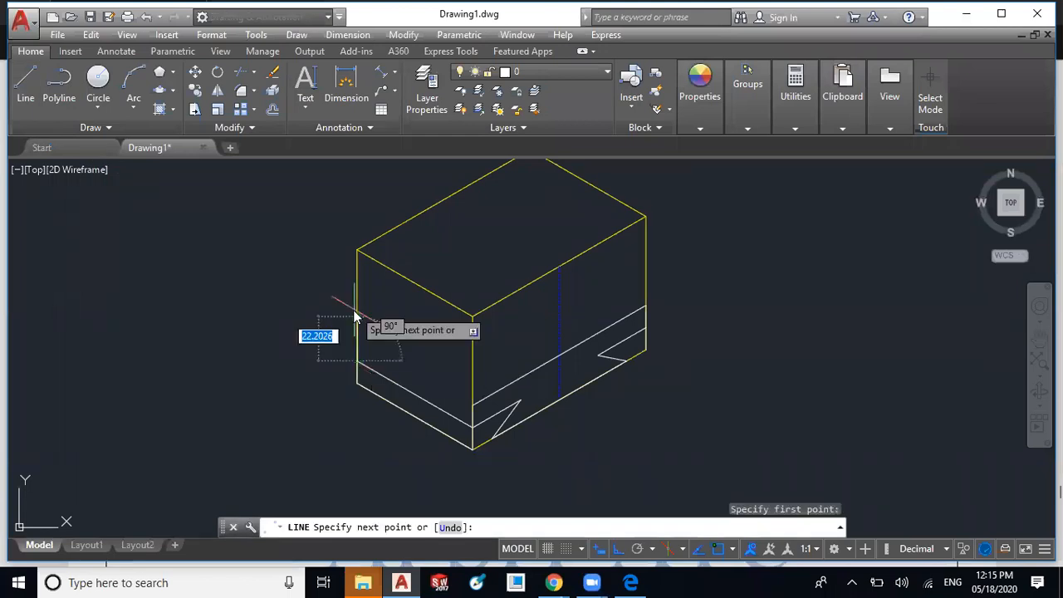
text(10)
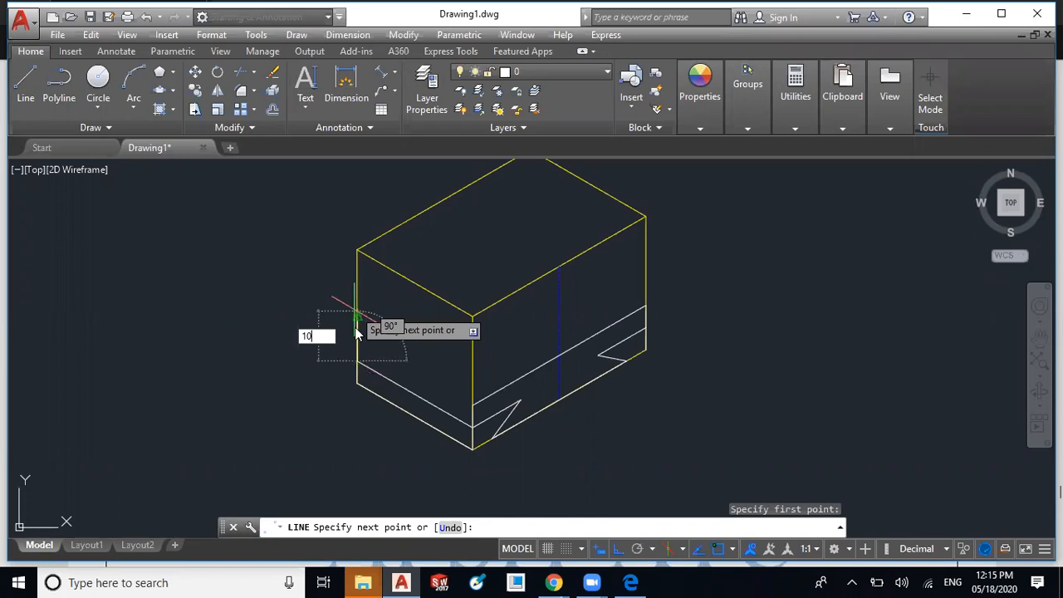
key(Return)
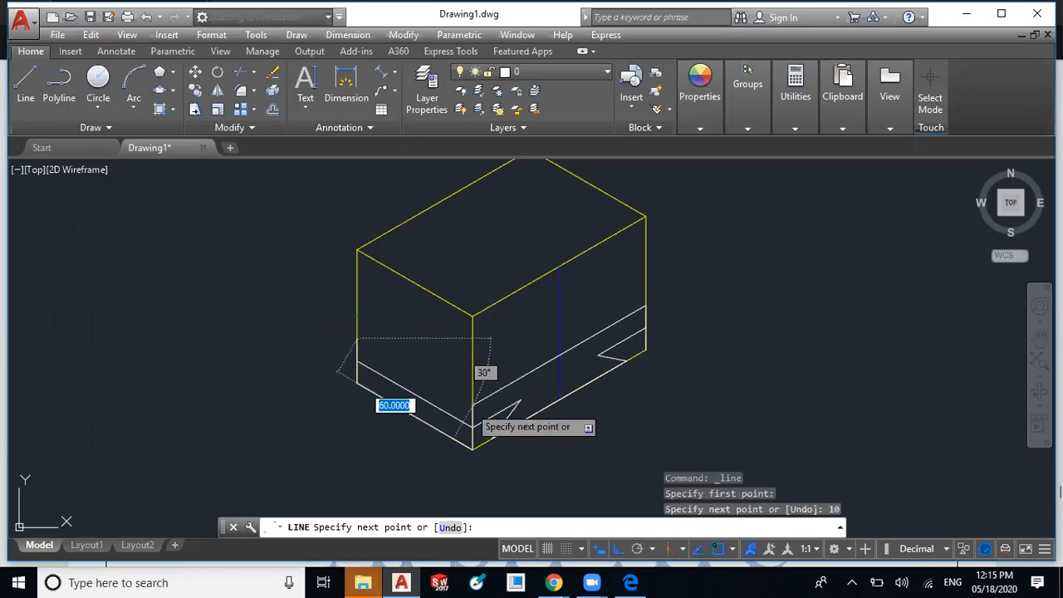
key(Escape)
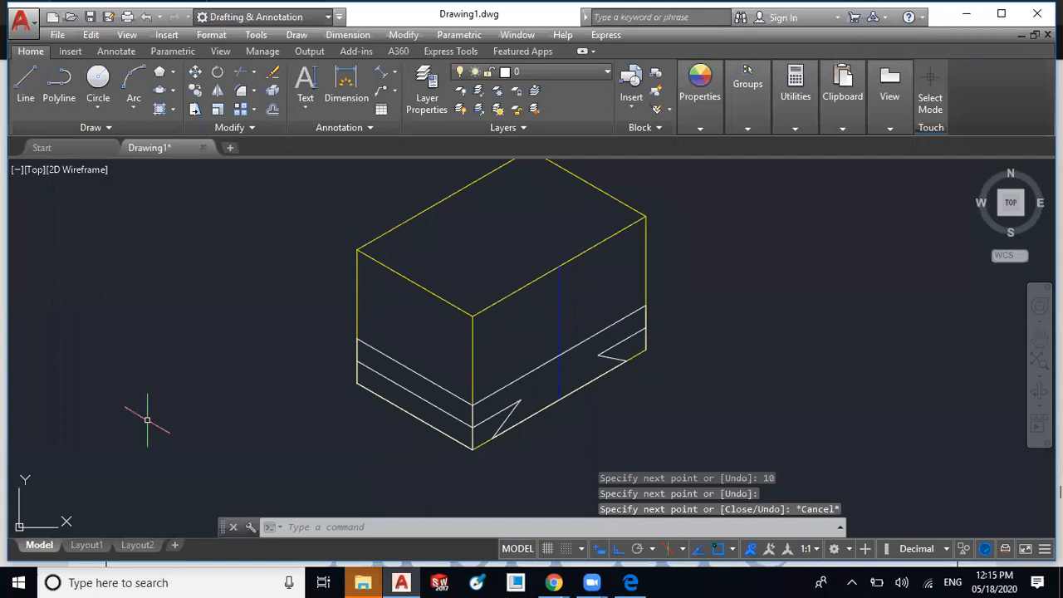
- Check the side view in the PDF, then outline the left face above the slab with a rear vertical, a 20-unit top edge and the slope
click(631, 583)
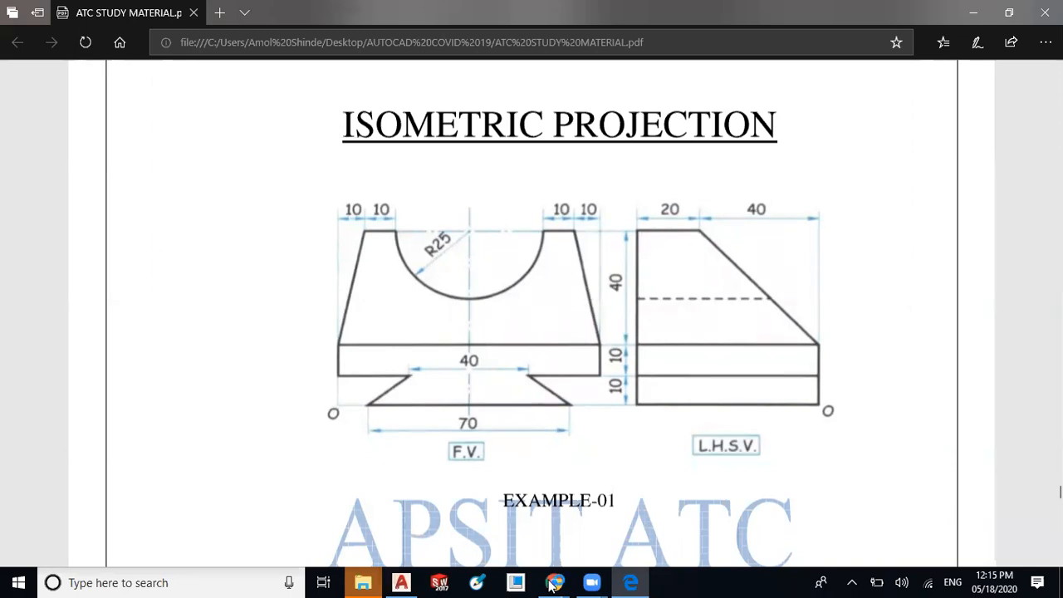
click(476, 582)
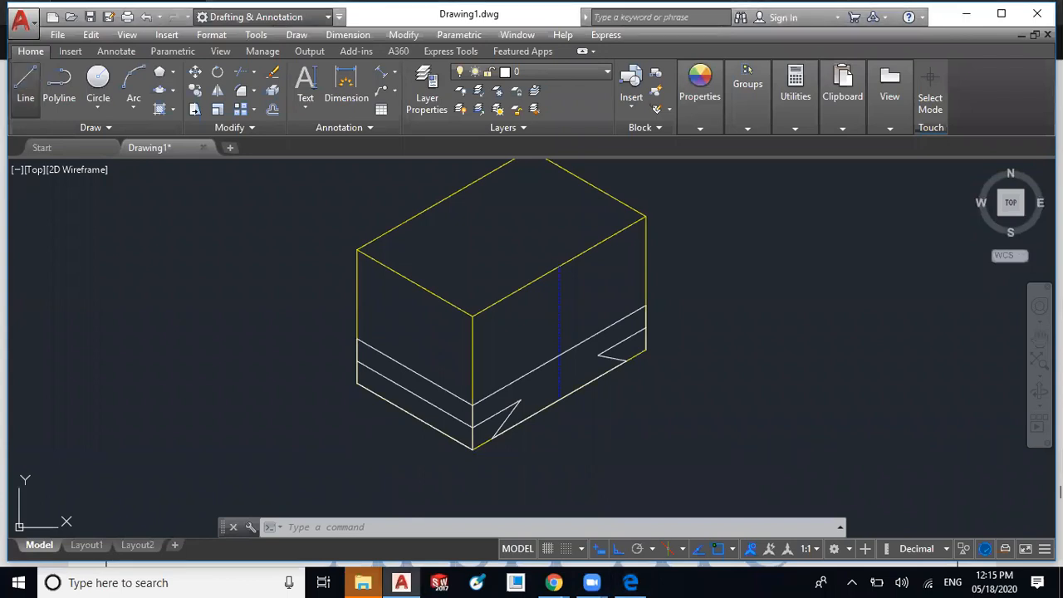
text(l)
key(Return)
click(357, 338)
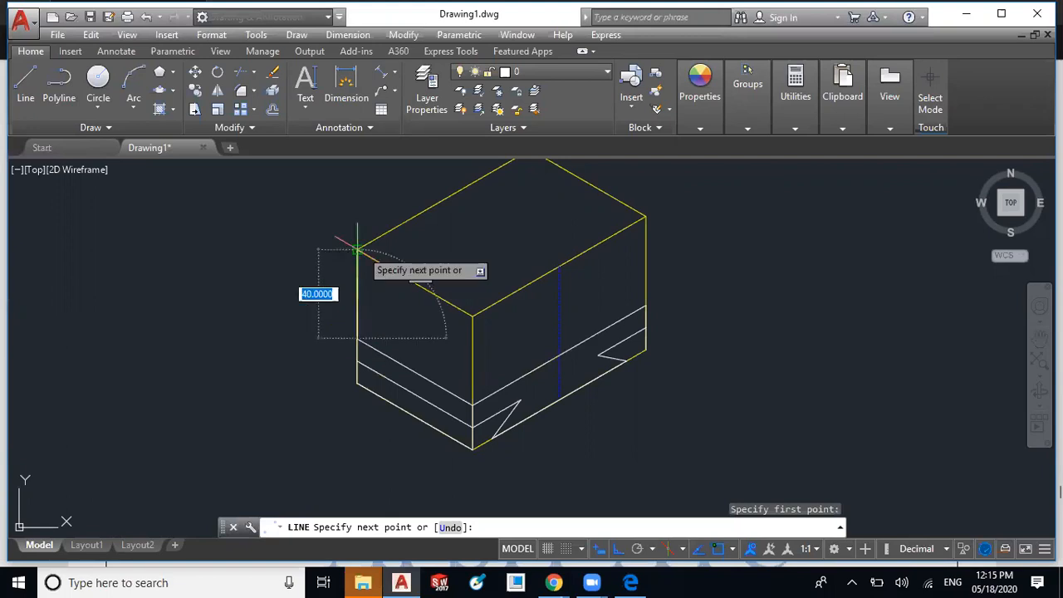
click(357, 249)
text(20)
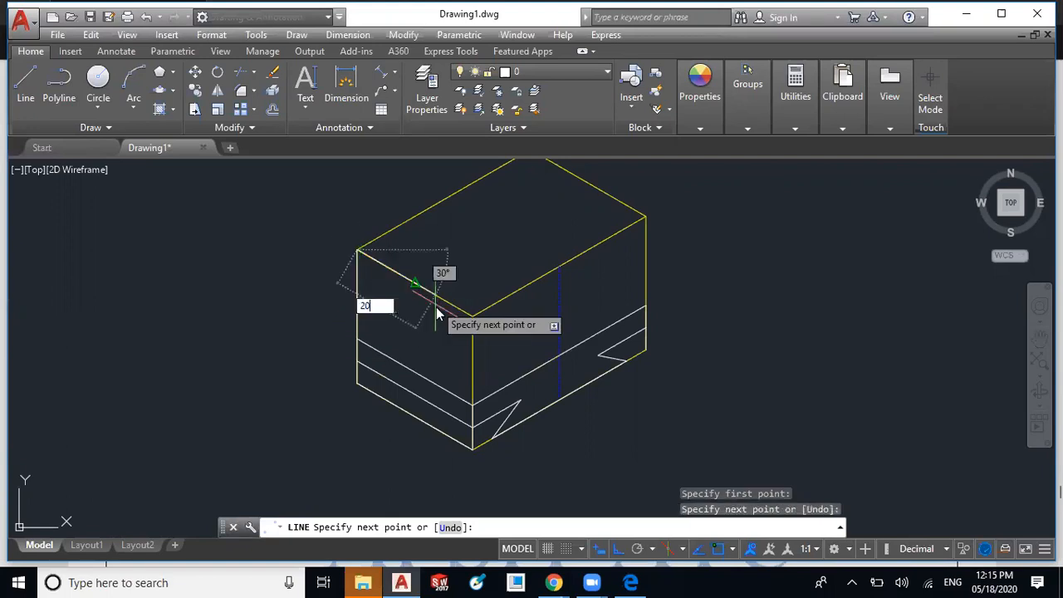
key(Return)
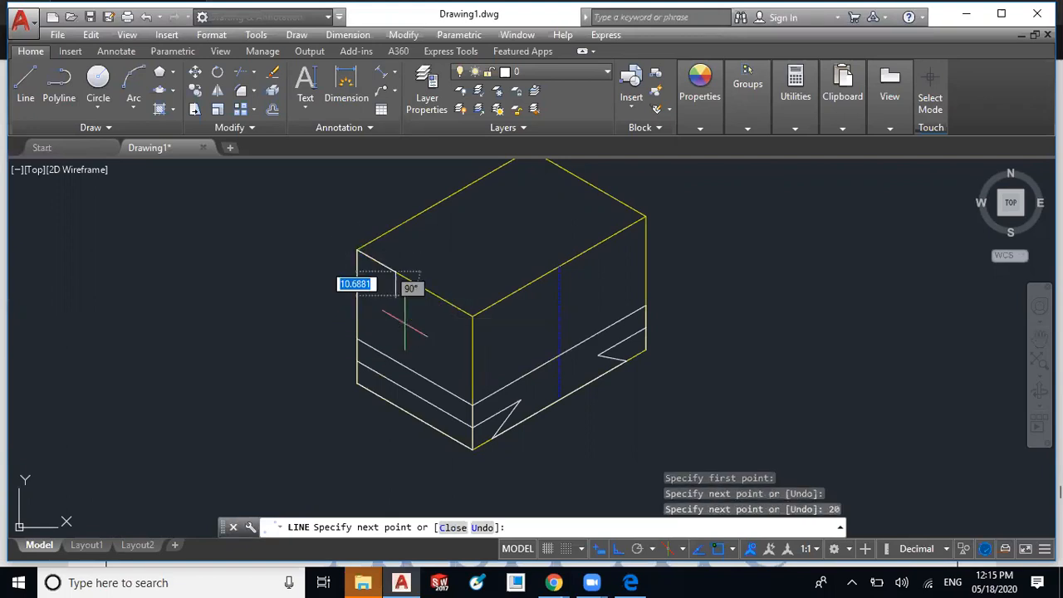
click(472, 407)
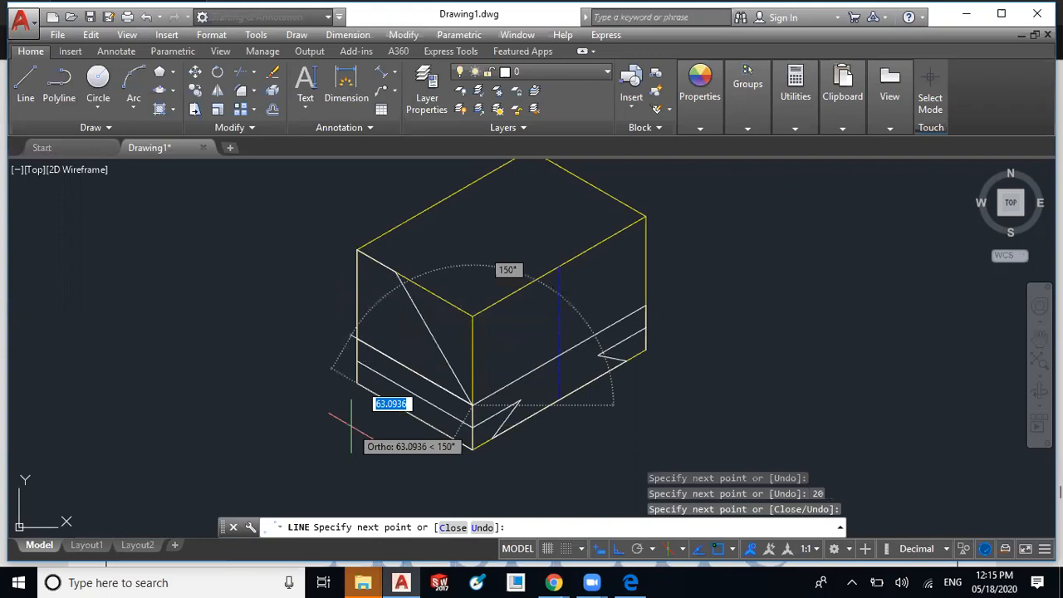
key(Escape)
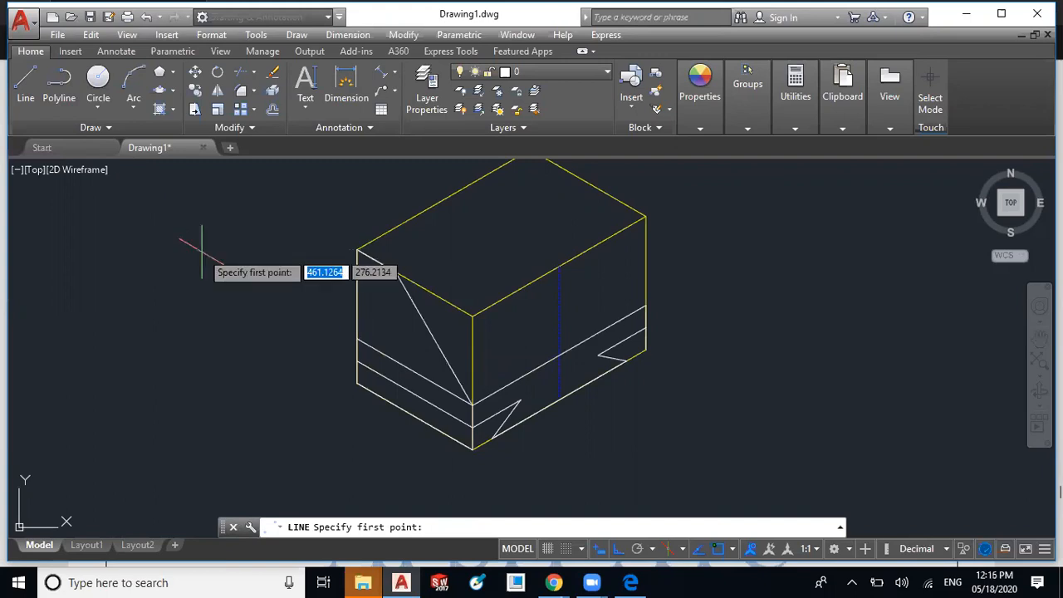
- Switch to the top isoplane and outline the 20-unit-wide top strip from the box's rear edge back to the top of the slope
key(F5)
middle_drag(439, 260, 402, 301)
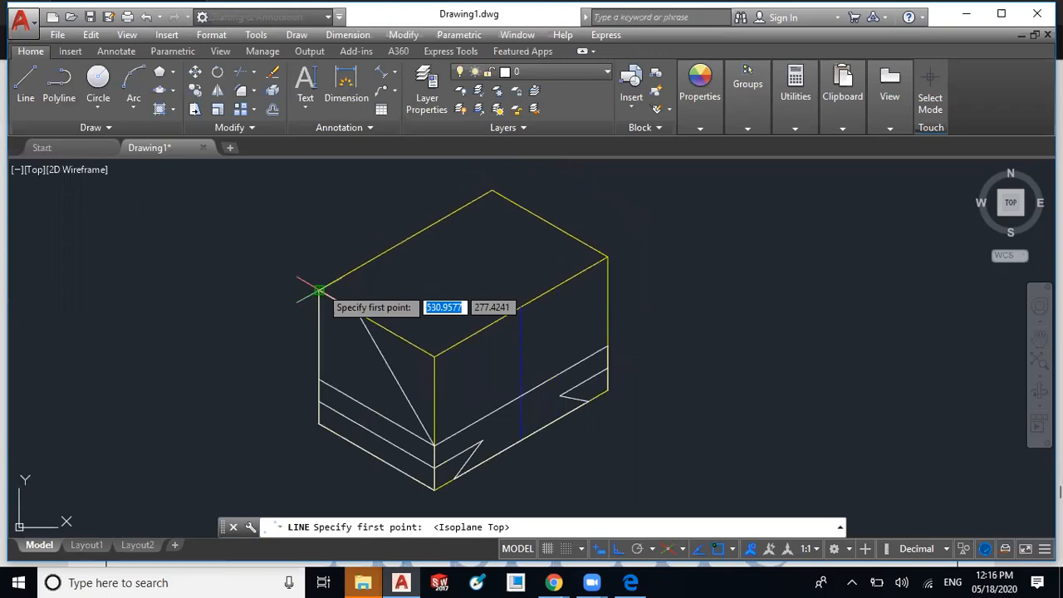
click(318, 290)
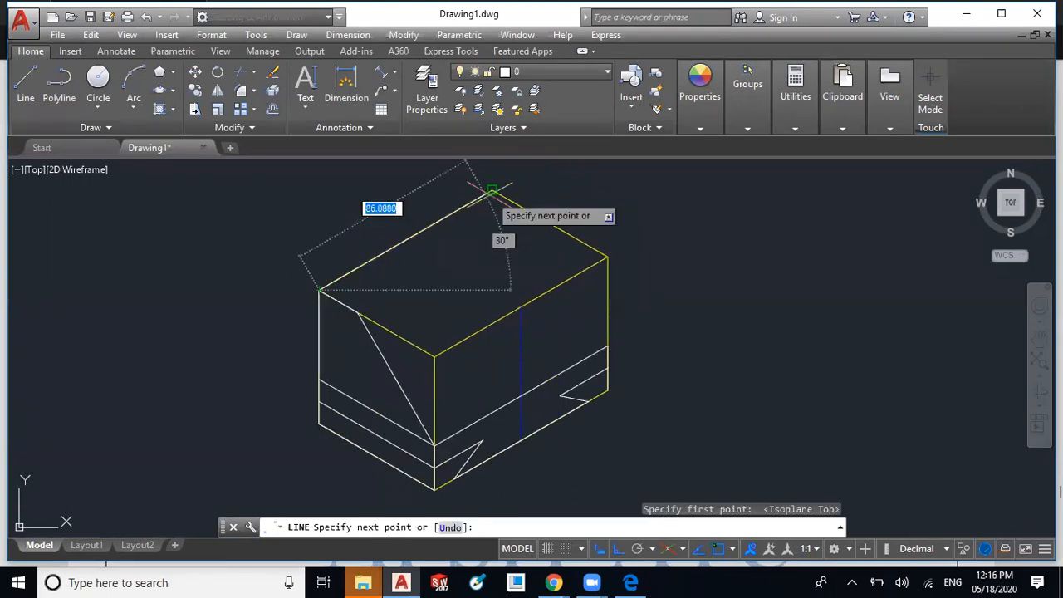
click(492, 191)
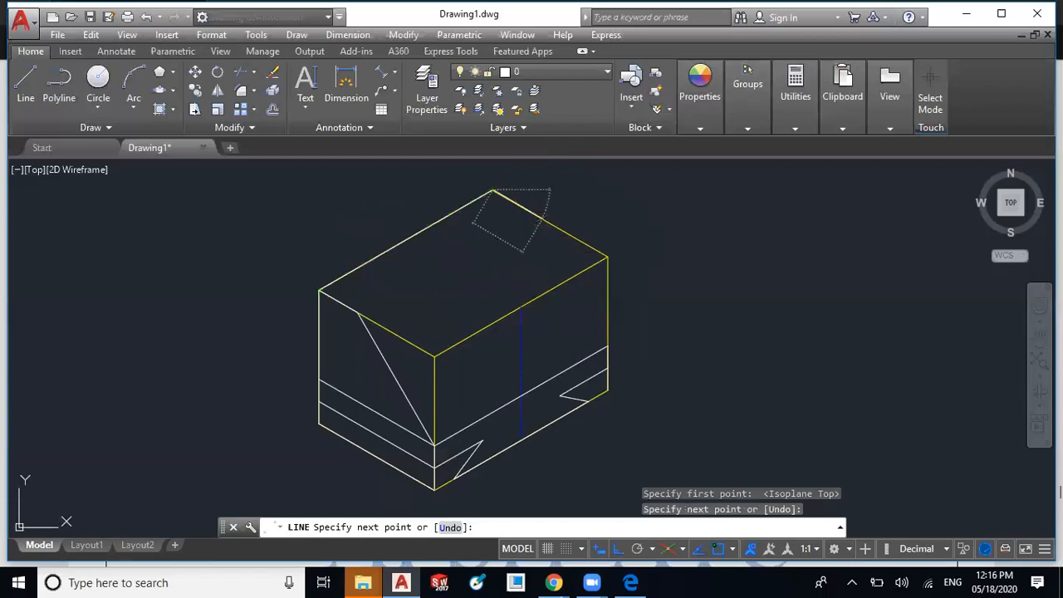
text(20)
key(Return)
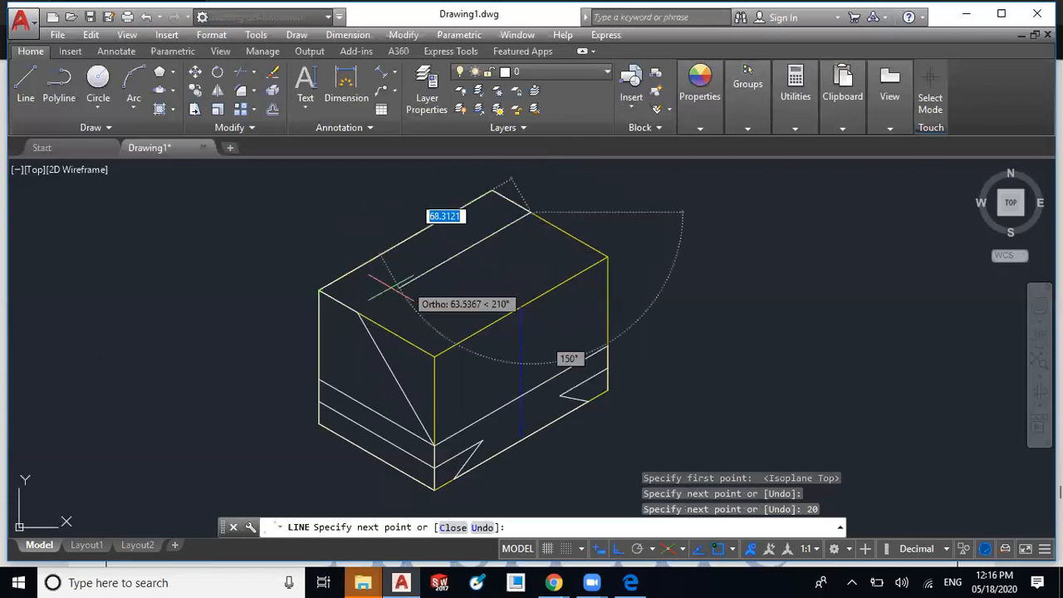
click(357, 311)
key(Escape)
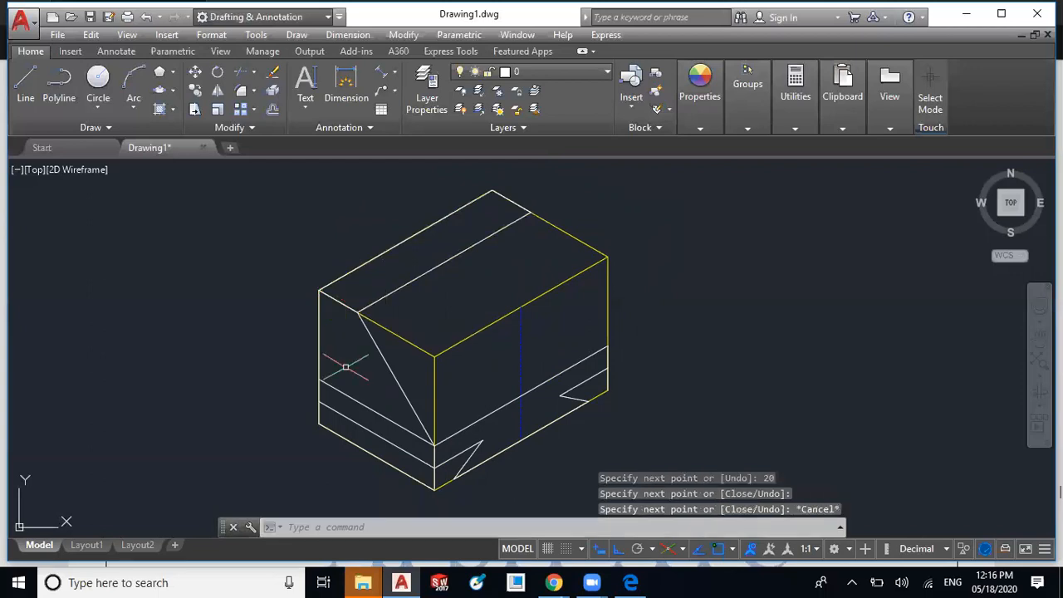
- Draw the right slope line from the right end of the top strip's front edge to the slab's upper front corner
click(53, 94)
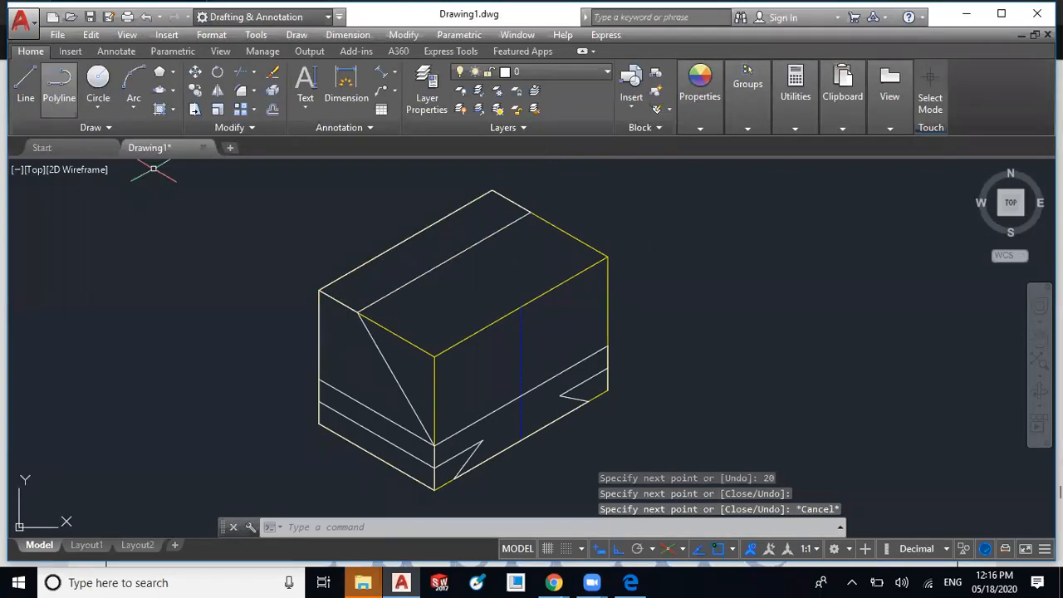
click(530, 213)
click(607, 342)
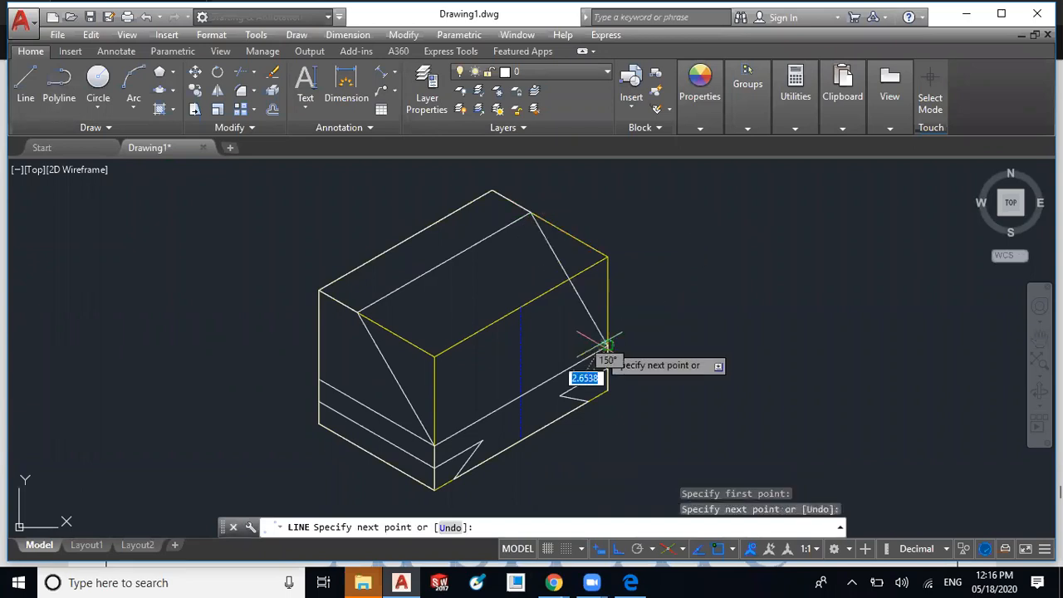
key(Escape)
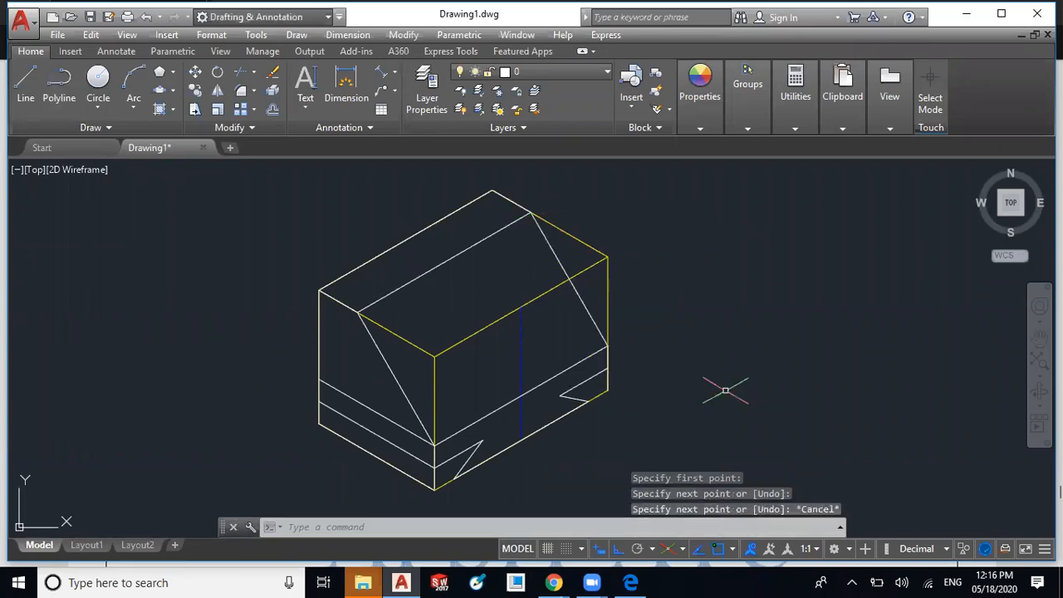
- Check the PDF views, then on layer 0 draw a 20-unit line across the top strip from the left 10-unit mark
click(644, 584)
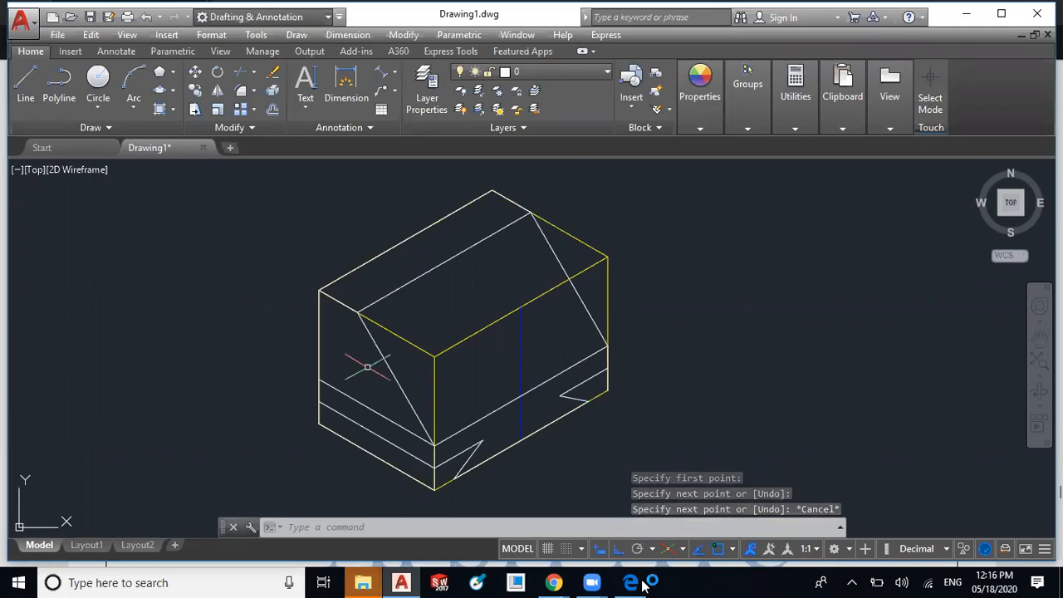
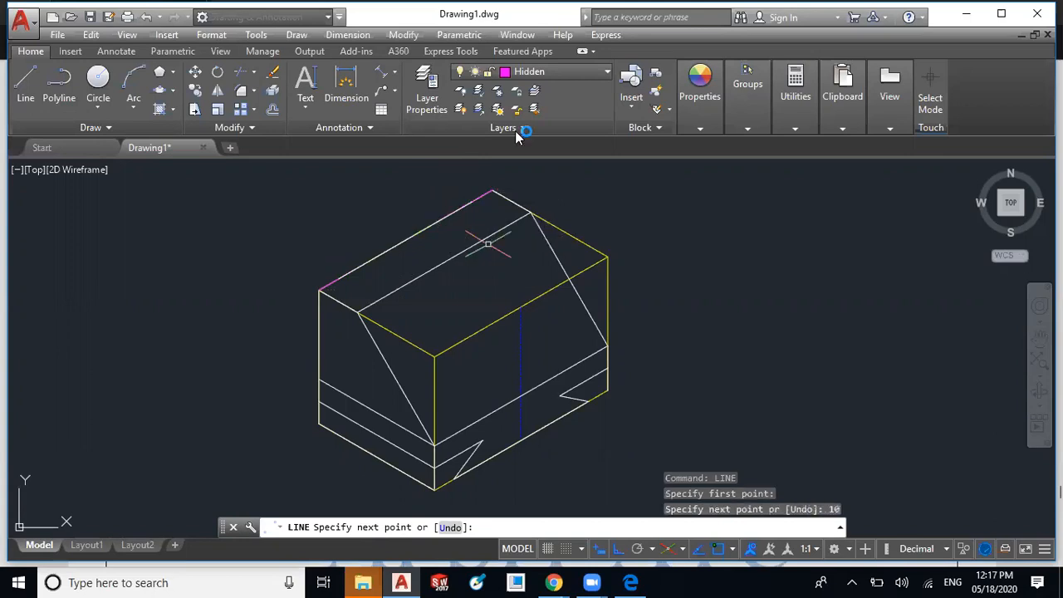
key(Escape)
click(579, 74)
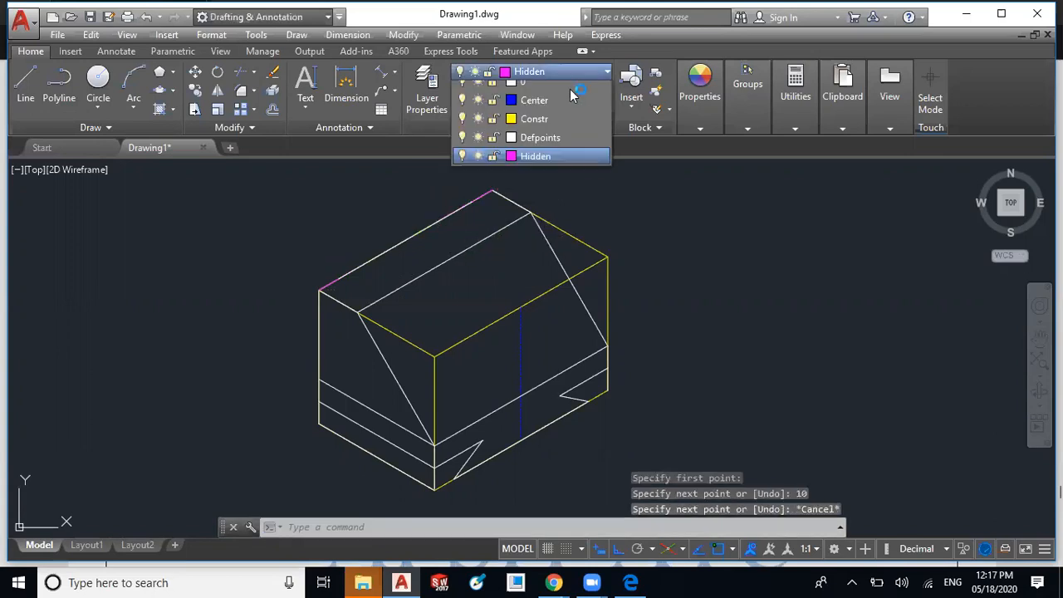
click(571, 86)
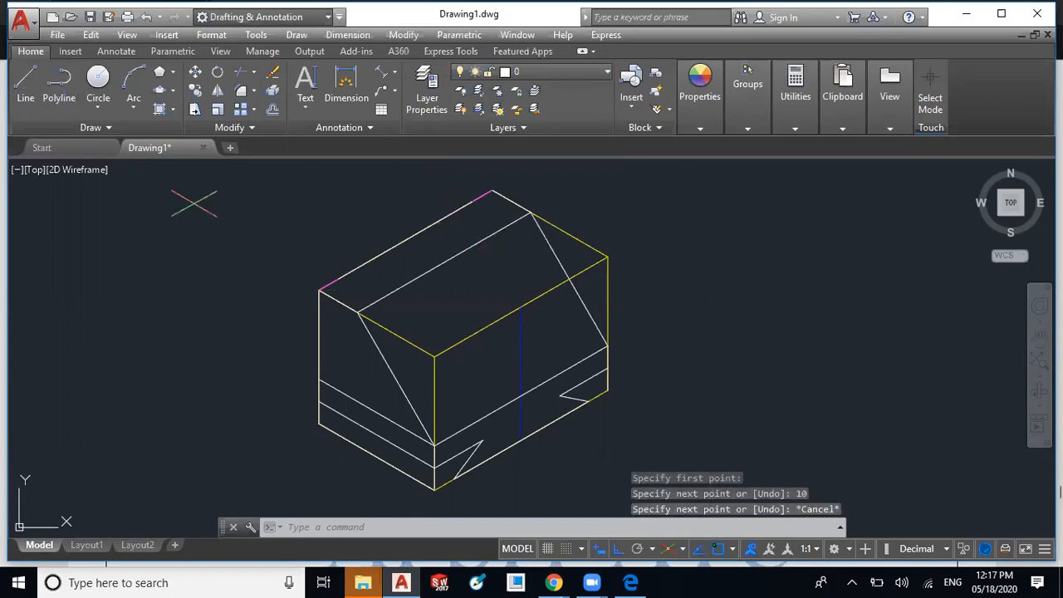
key(Return)
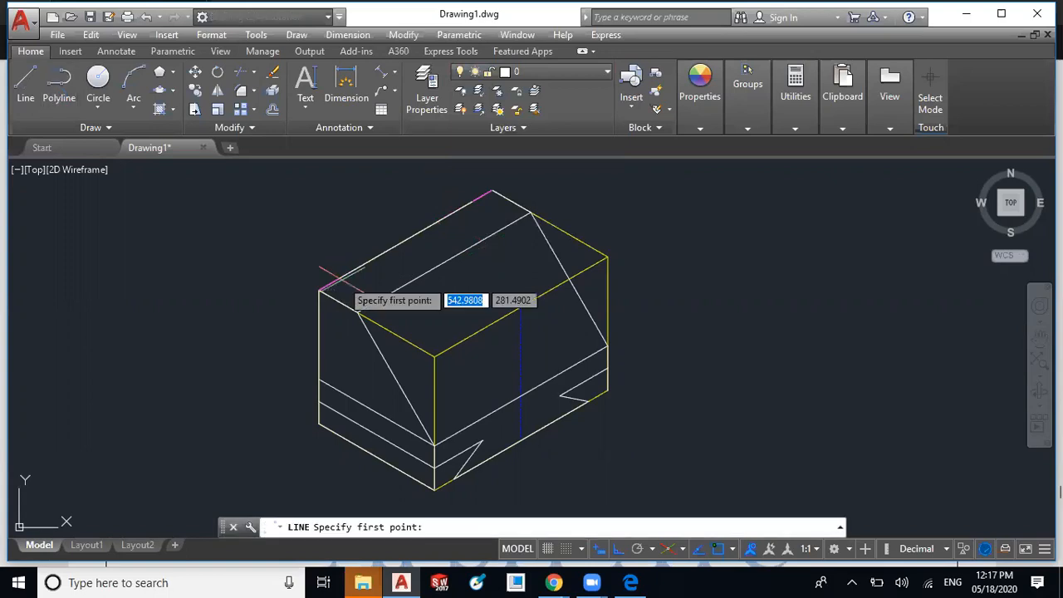
click(321, 289)
text(2)
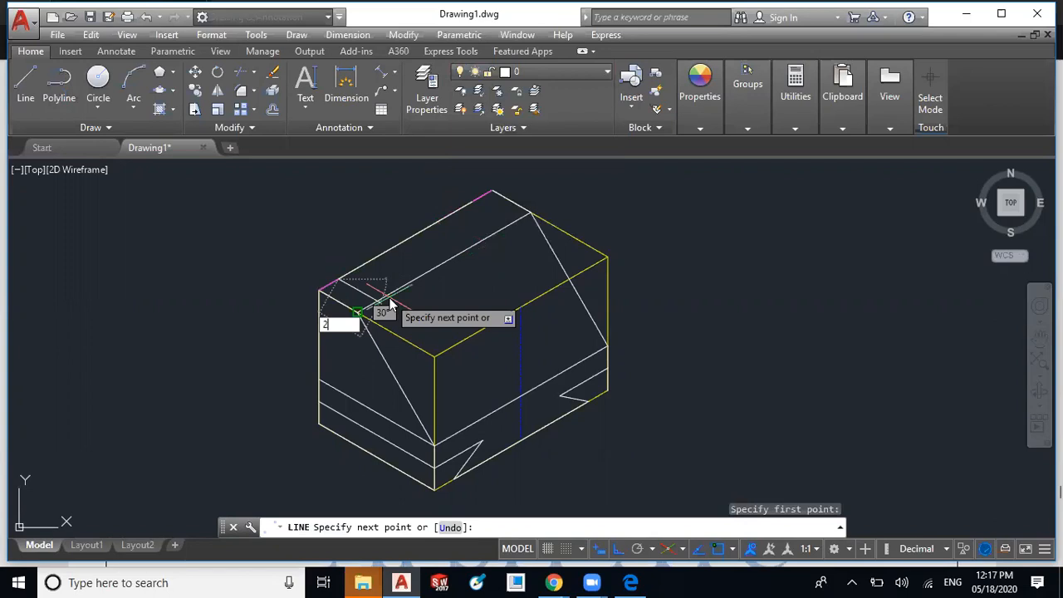
text(0)
key(Return)
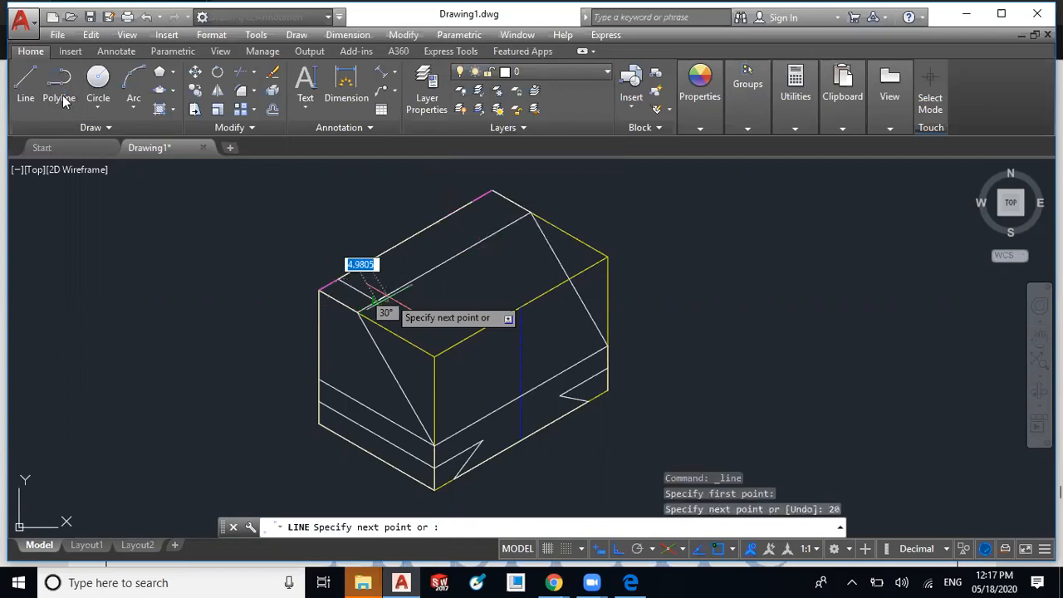
key(Escape)
- Draw a matching 20-unit line across the top strip from the 10-unit mark near its right end
key(Return)
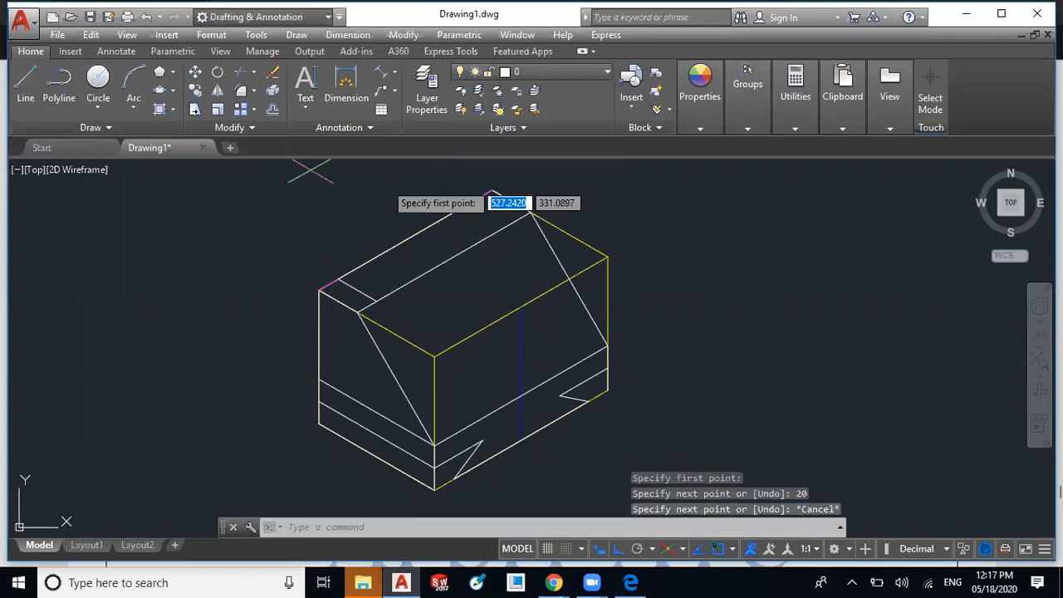
click(465, 204)
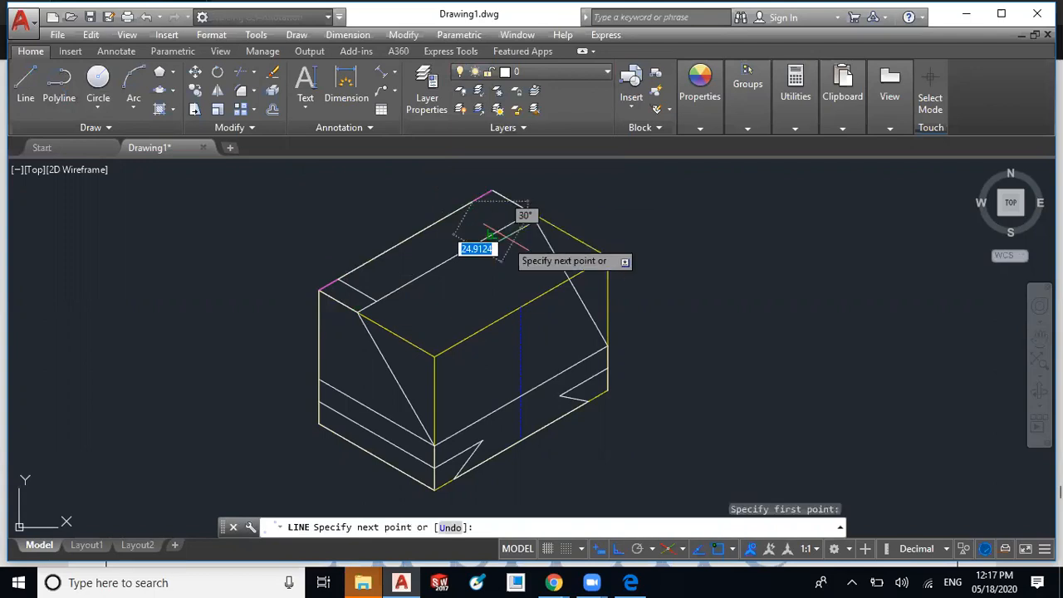
key(Return)
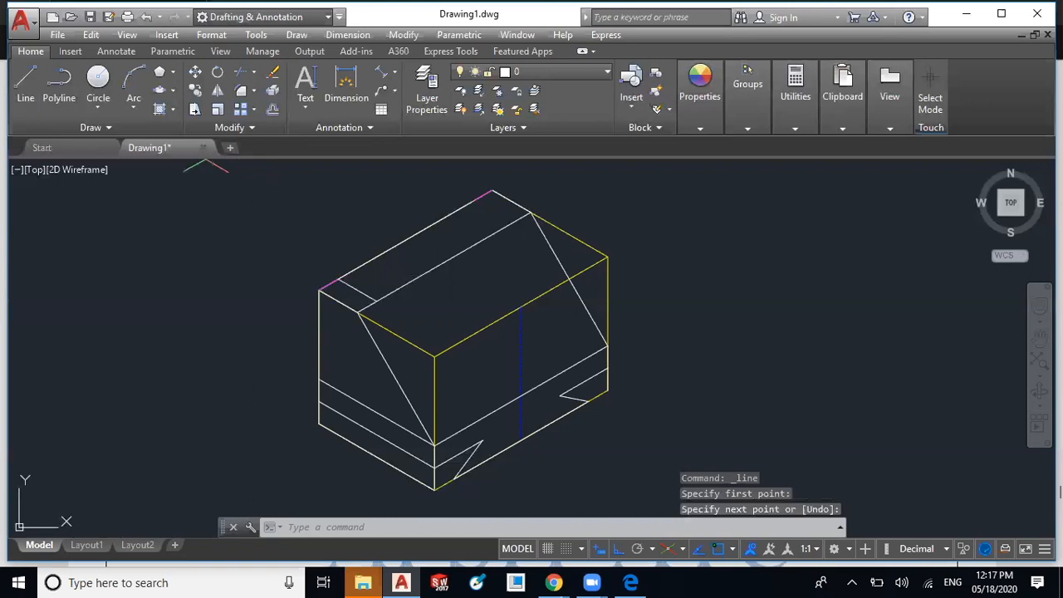
key(Return)
click(474, 200)
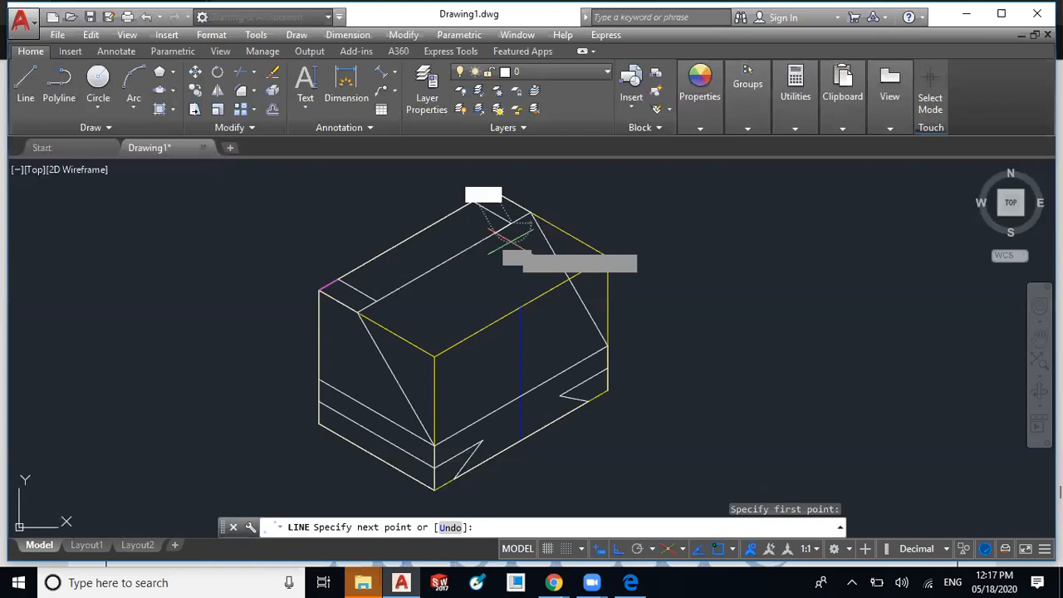
text(20)
key(Return)
key(Escape)
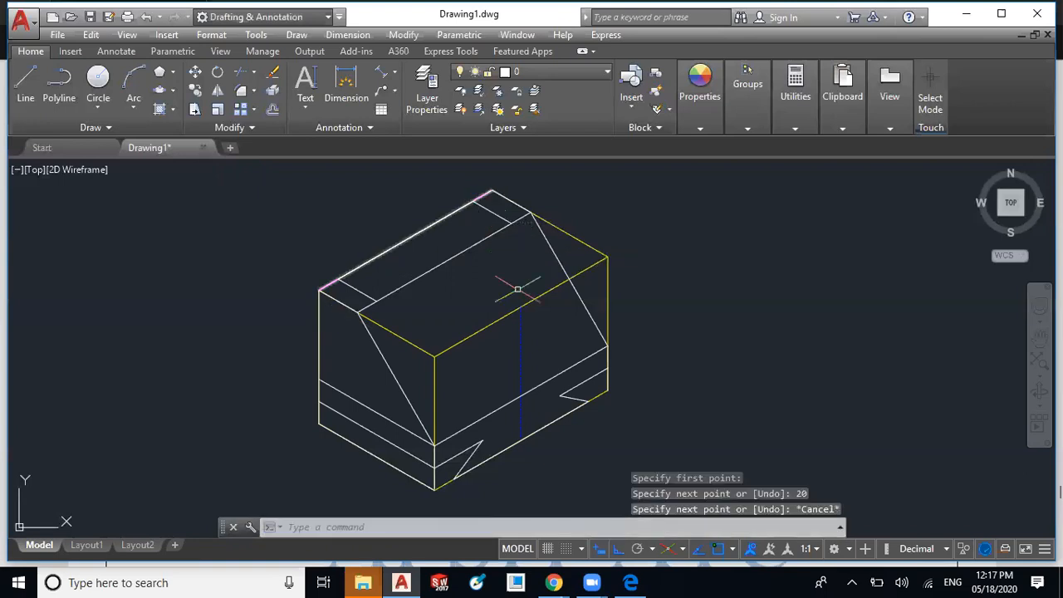
- On the Center layer, draw a centre line across the middle of the top strip and down the slope to the slab's top edge midpoint
middle_drag(495, 292, 451, 307)
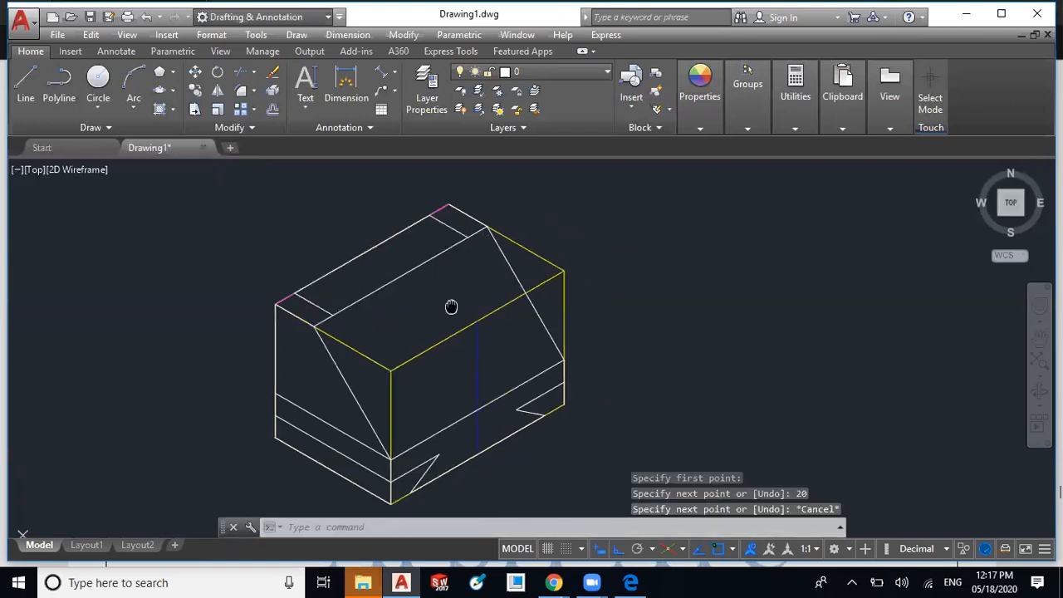
click(548, 71)
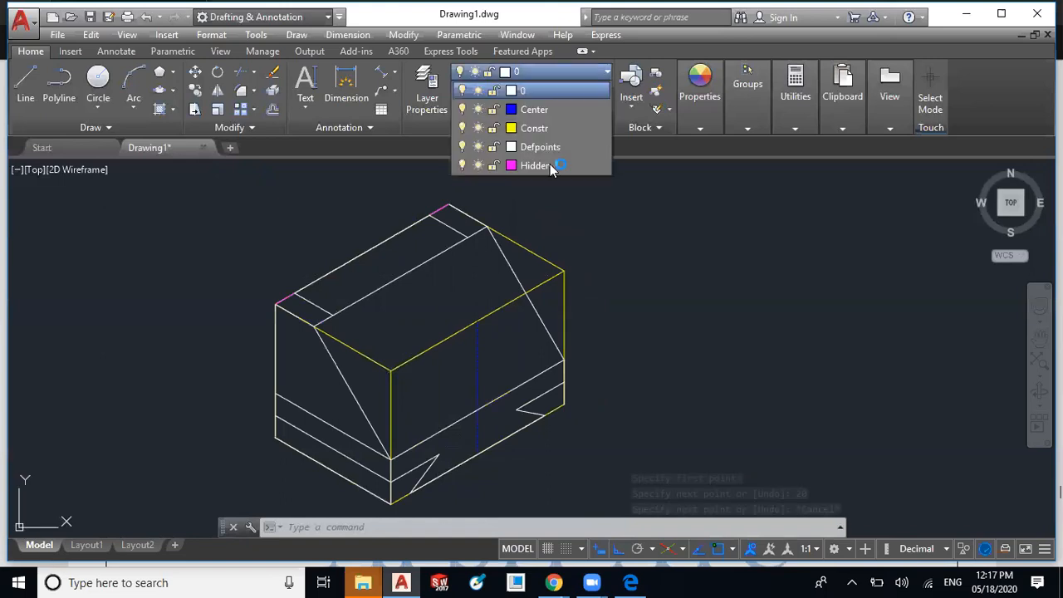
click(548, 110)
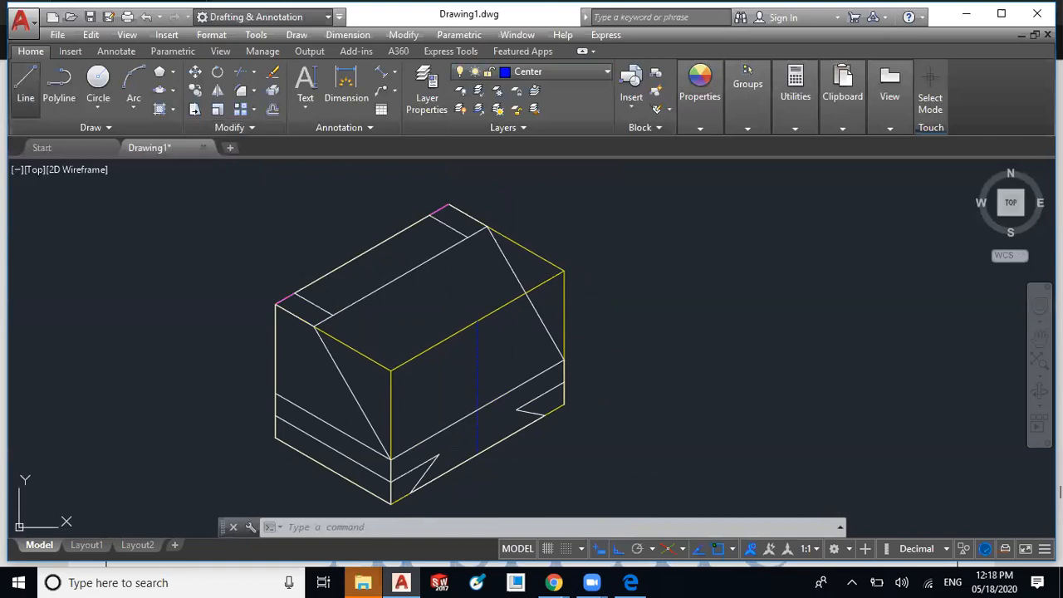
click(25, 84)
click(361, 251)
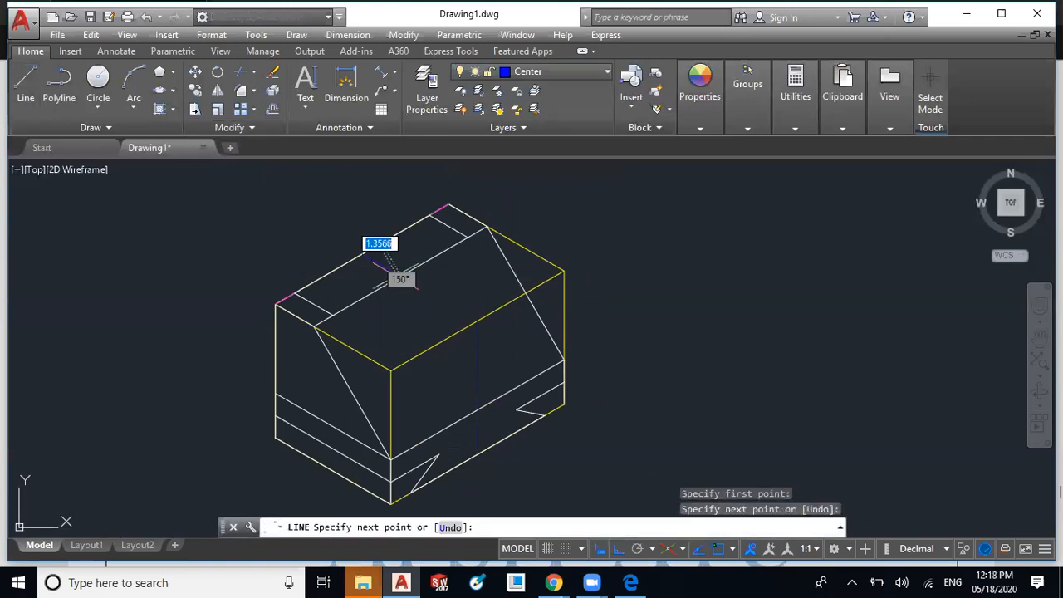
click(477, 409)
key(Escape)
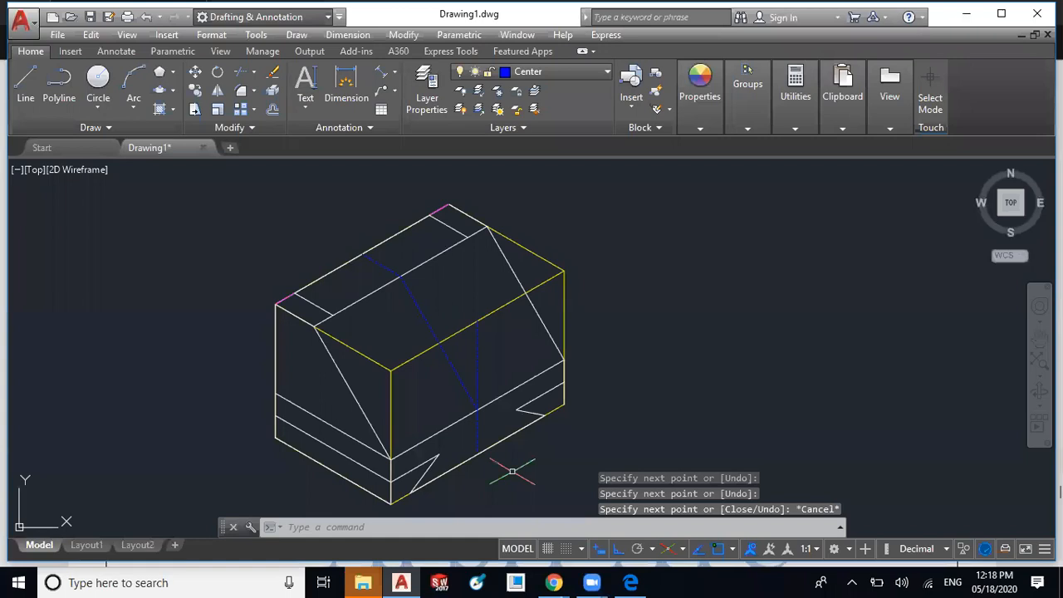
- Shorten the front face's vertical centre line by stretching its upper end down to the midpoint of the slab's top edge
click(477, 387)
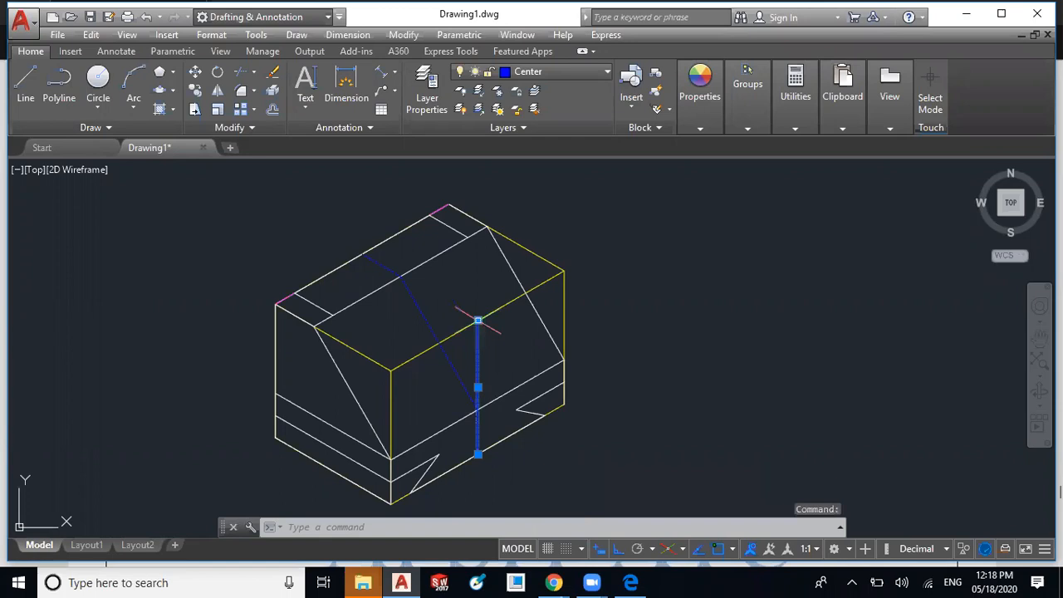
click(477, 320)
click(478, 410)
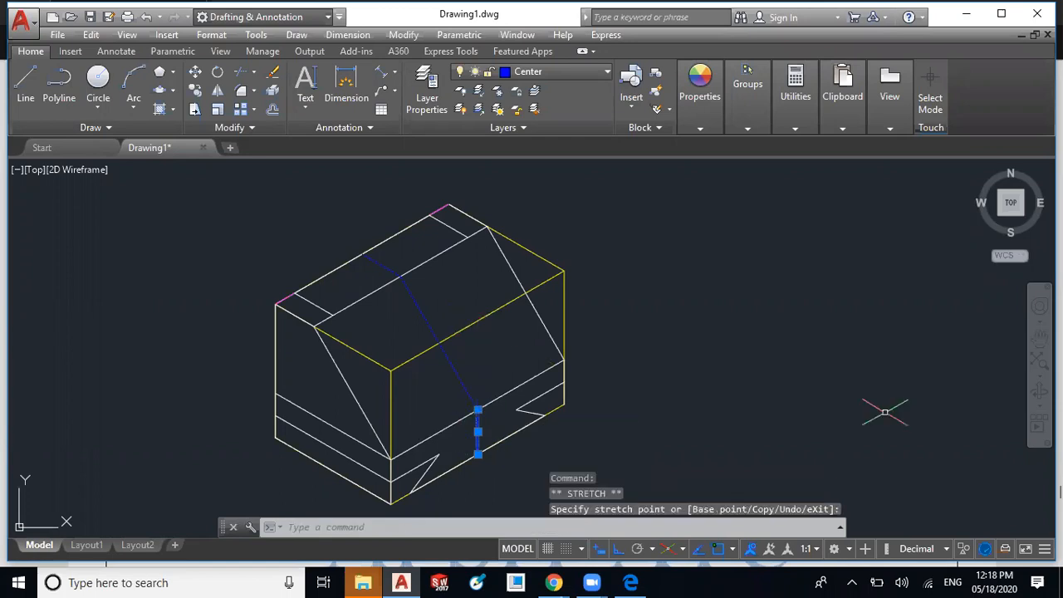
key(Escape)
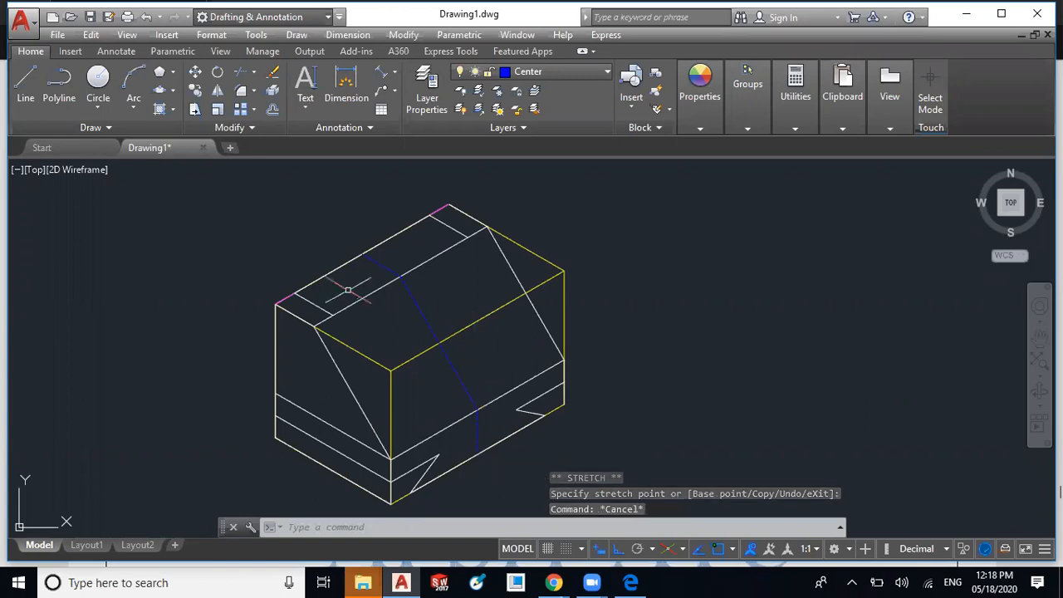
- Erase the two magenta 10-unit marking lines at the ends of the top strip's rear edge
click(276, 297)
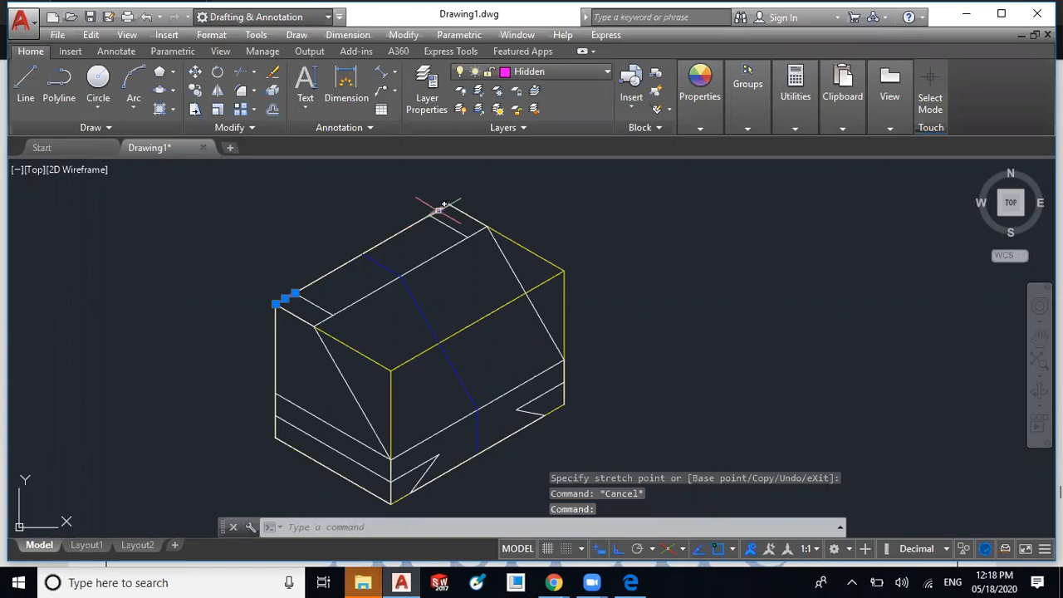
key(Delete)
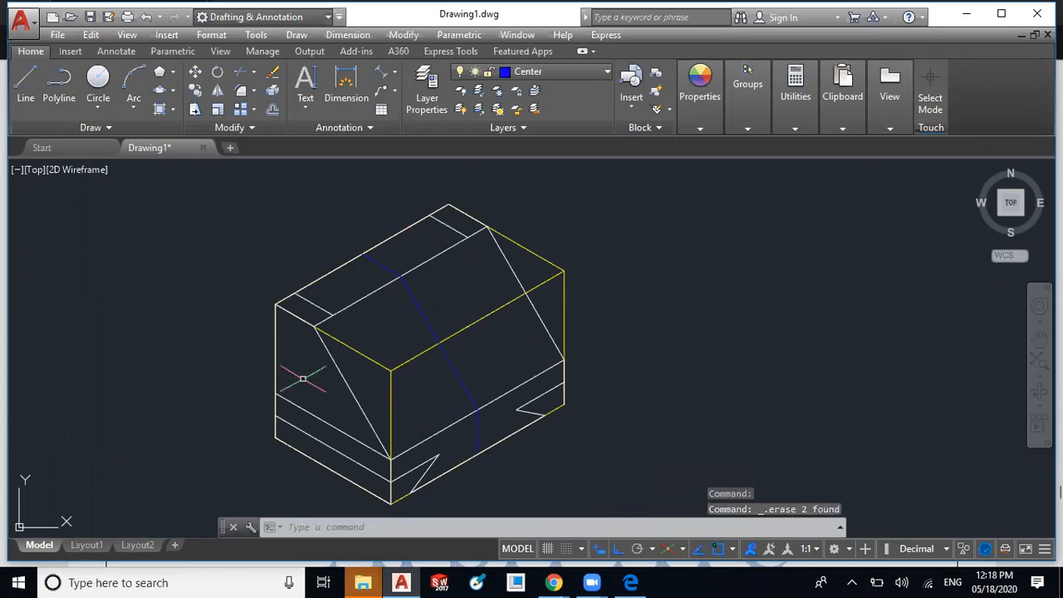
- Check the front view in the PDF, then stretch the left slope's upper end inward to the front end of the left cross line
middle_drag(303, 378, 330, 401)
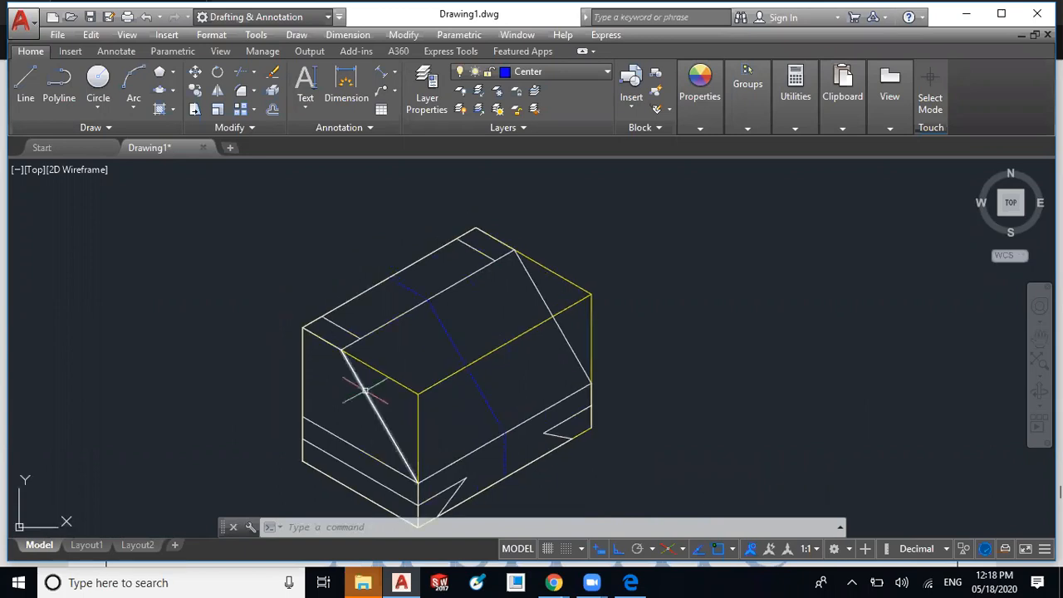
click(632, 578)
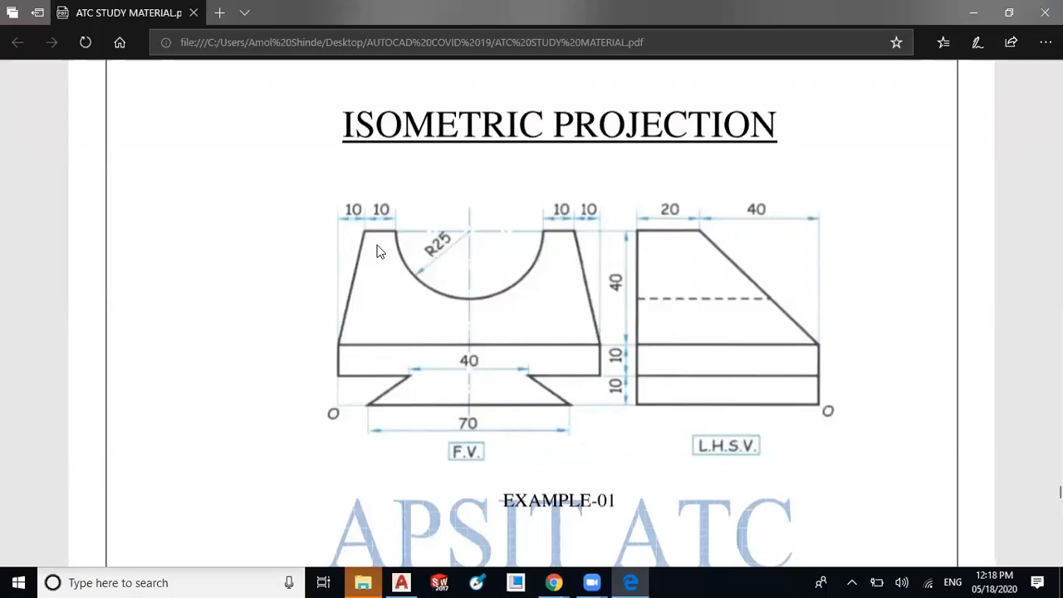
click(401, 582)
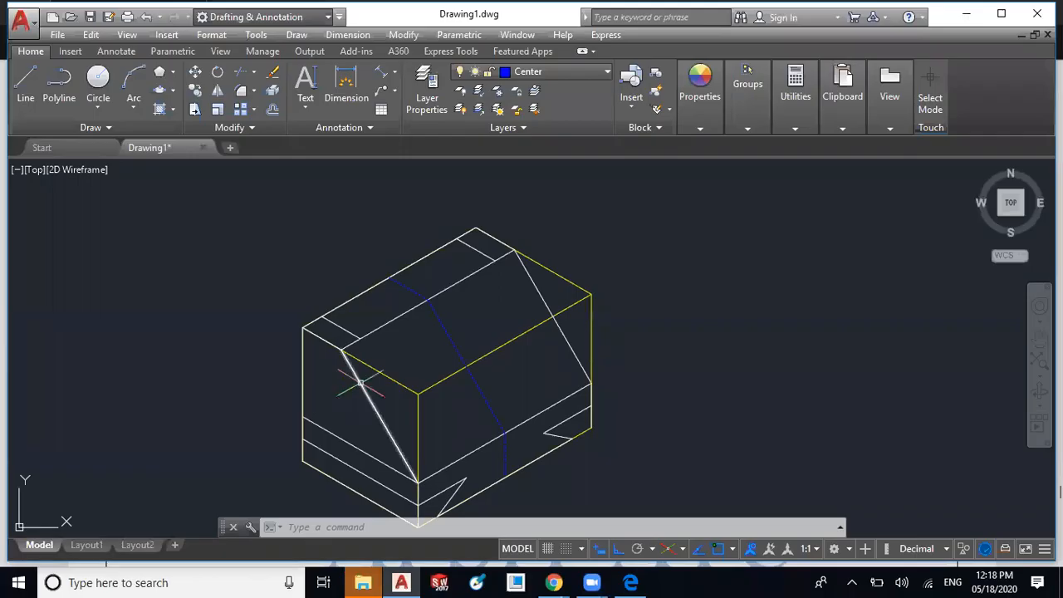
click(361, 383)
click(341, 349)
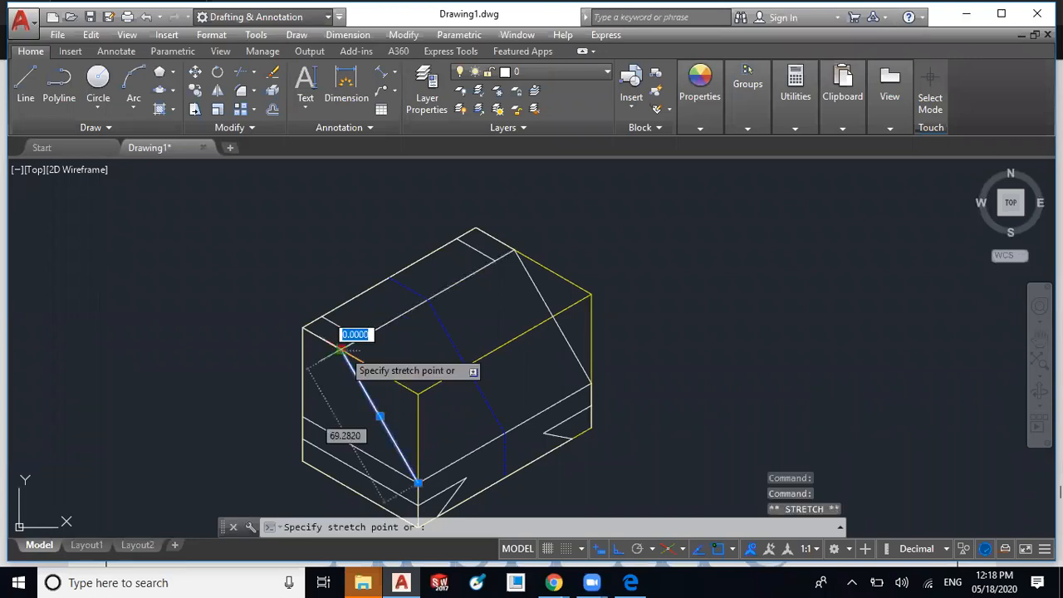
click(360, 339)
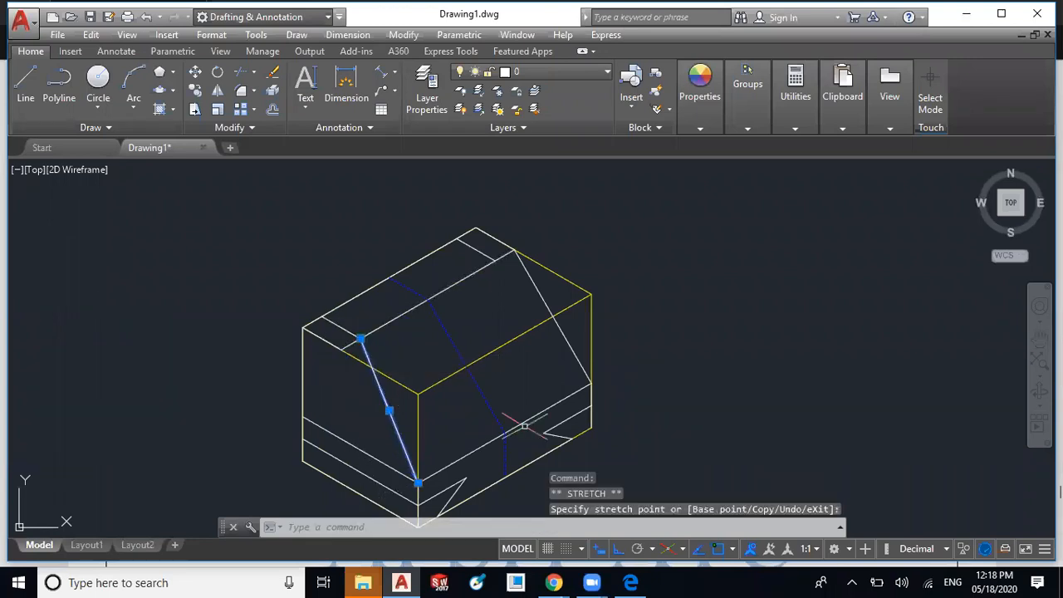
key(Escape)
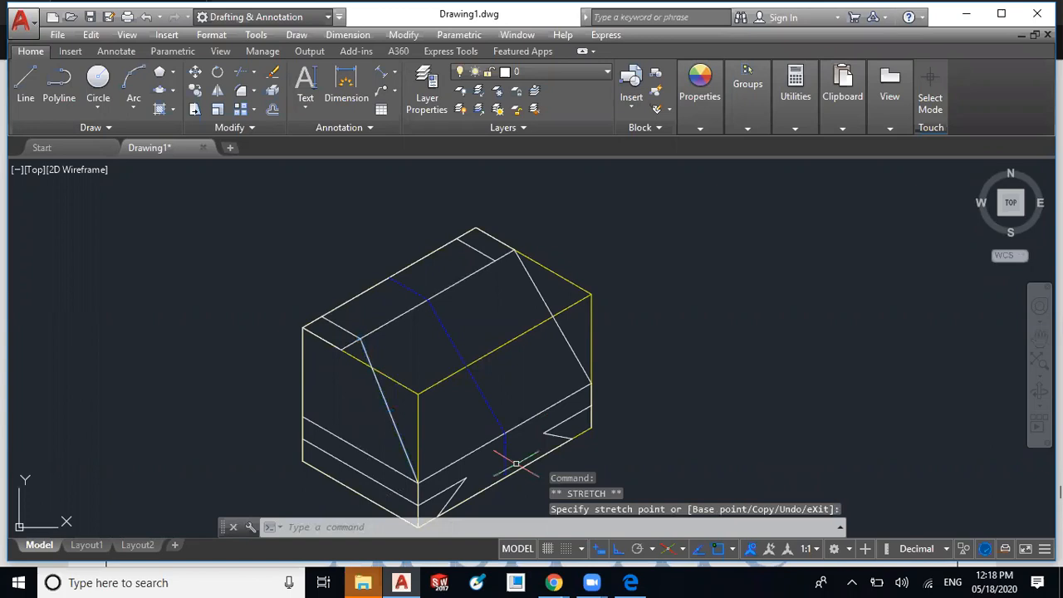
key(Escape)
- Stretch the right slope's upper end inward to the front end of the right cross line on the top strip
click(540, 287)
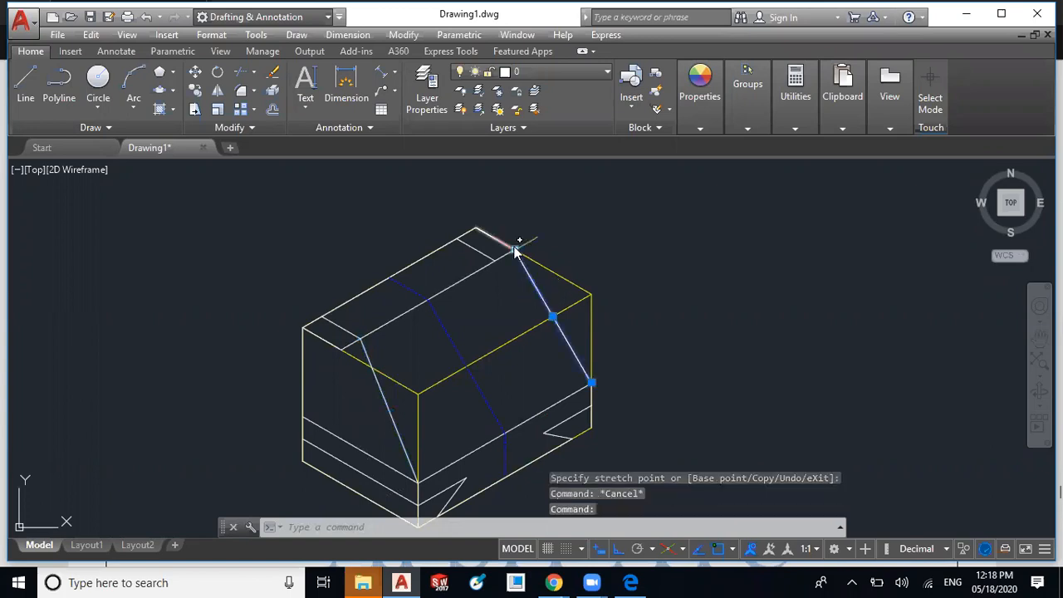
click(515, 249)
click(495, 260)
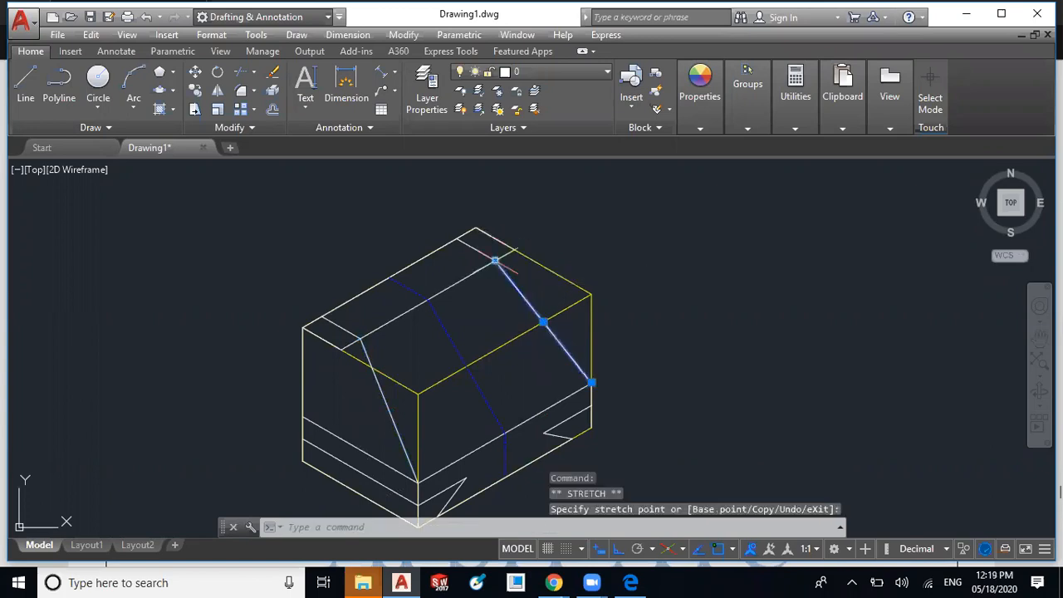
key(Escape)
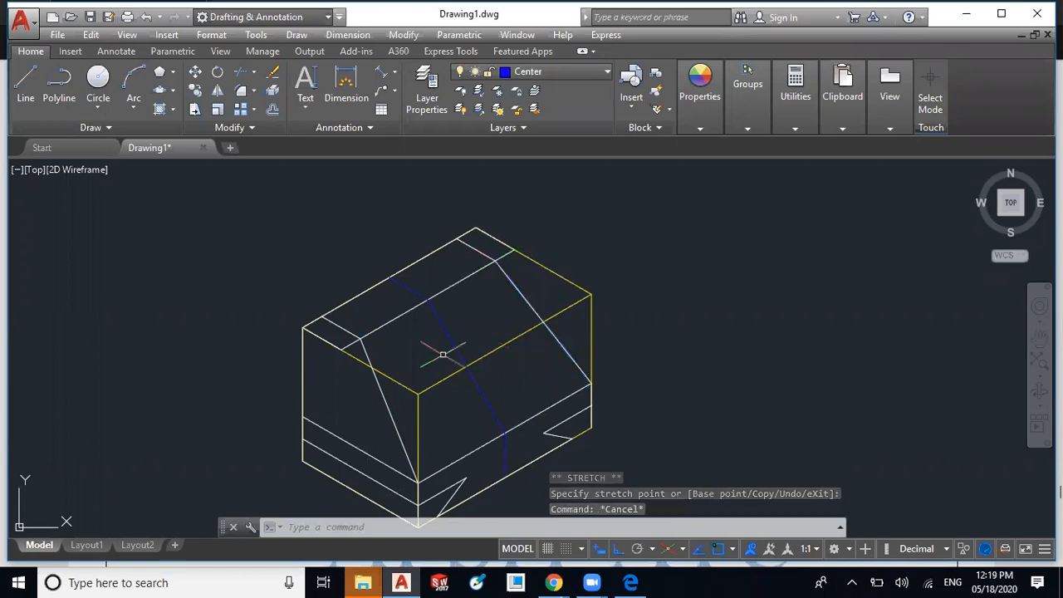
- Shorten both ends of the top strip's front edge to the front ends of the left and right cross lines
click(345, 344)
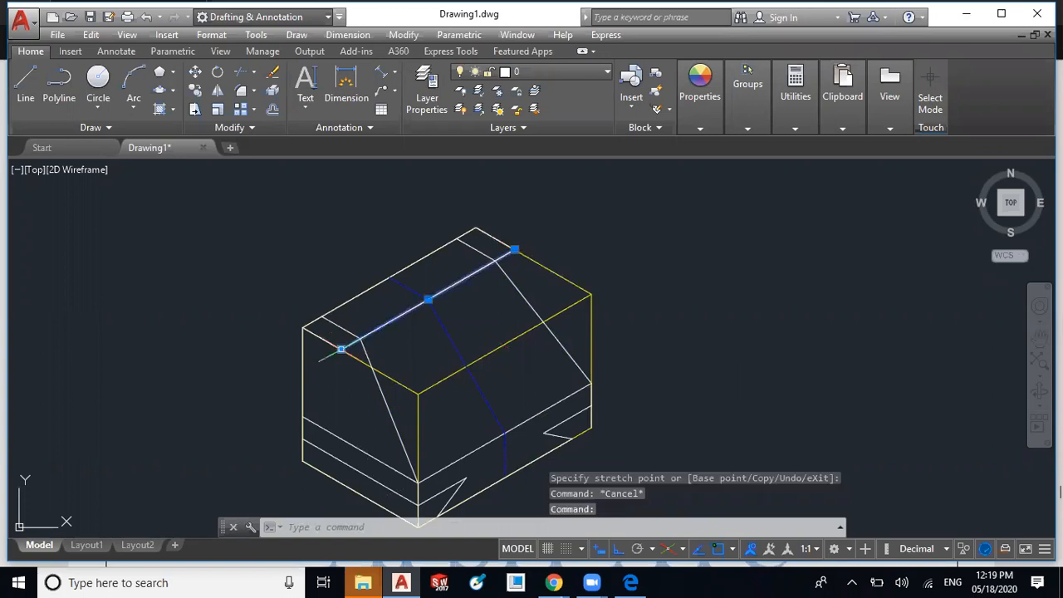
click(340, 349)
click(375, 342)
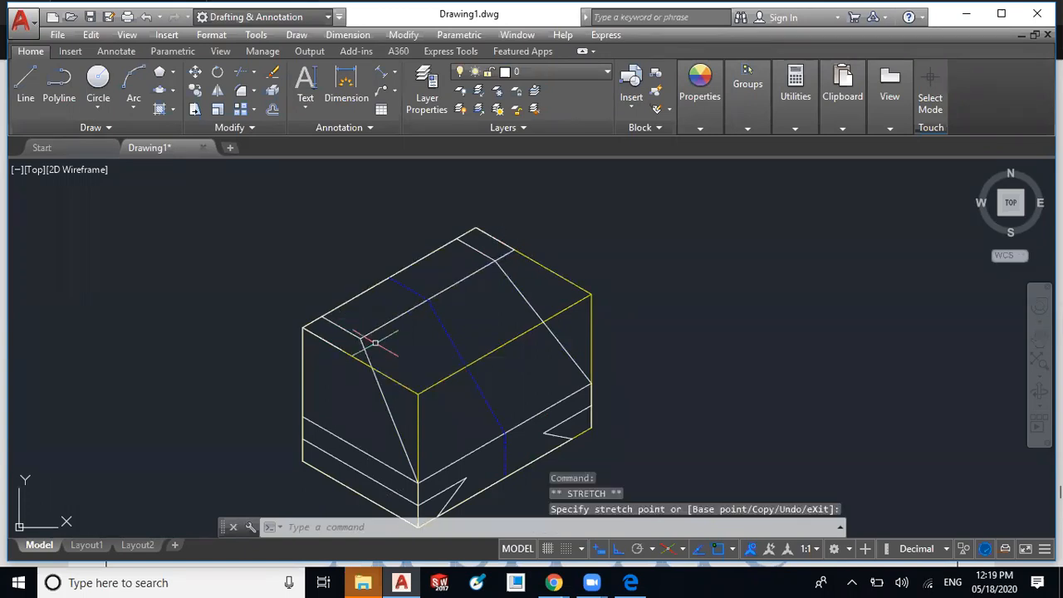
key(Escape)
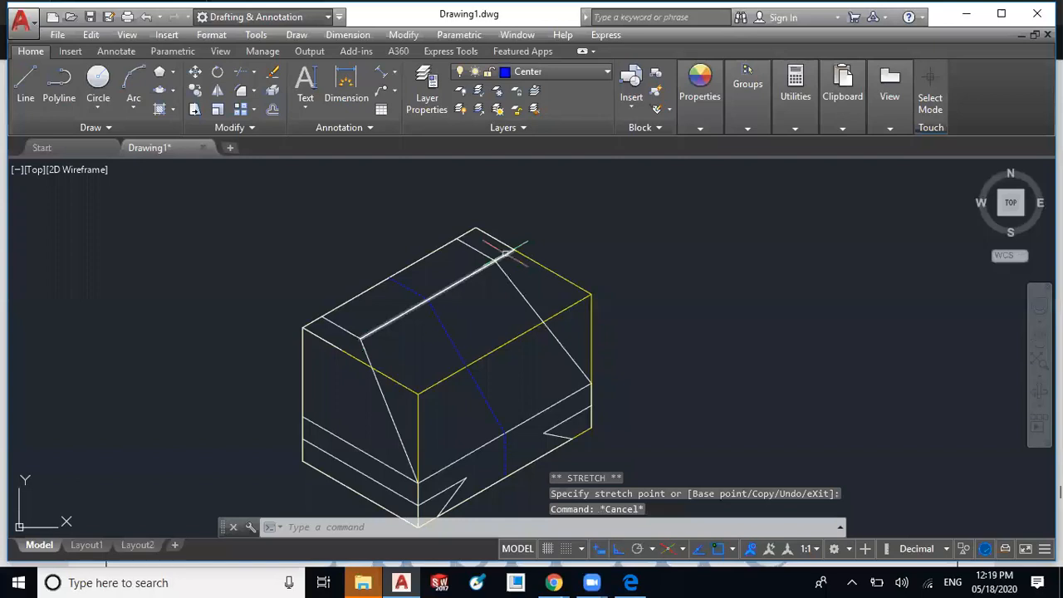
click(504, 253)
click(495, 260)
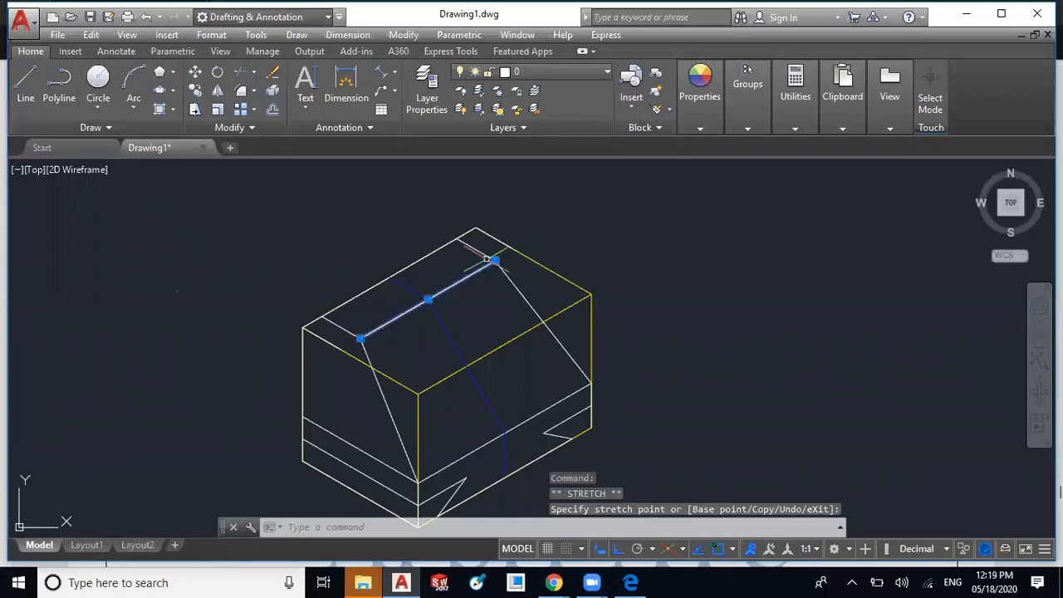
key(Escape)
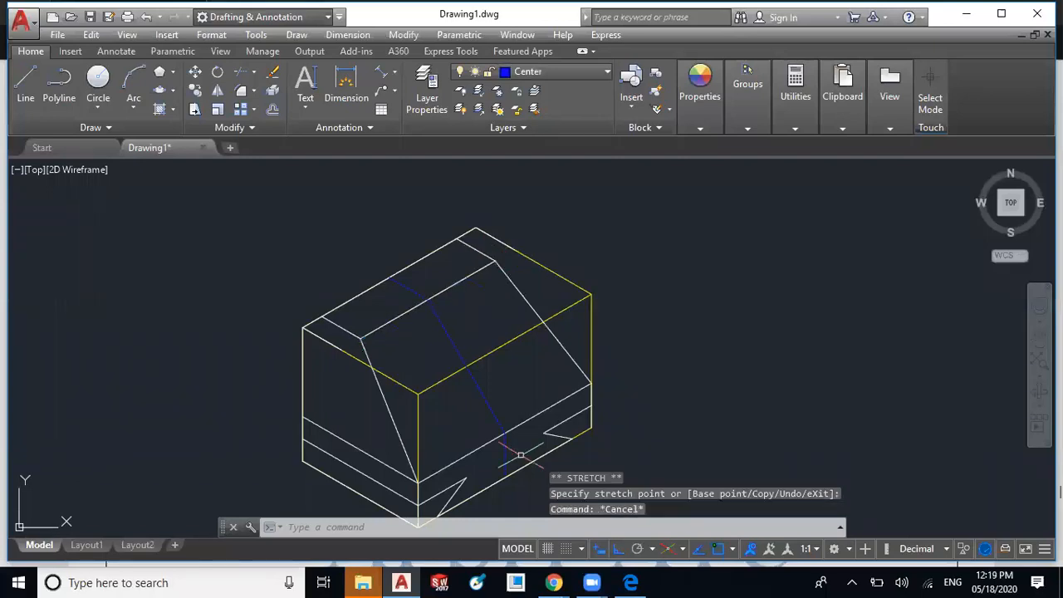
- Stretch the upper end of the left rear vertical edge inward to the rear end of the left cross line
click(302, 352)
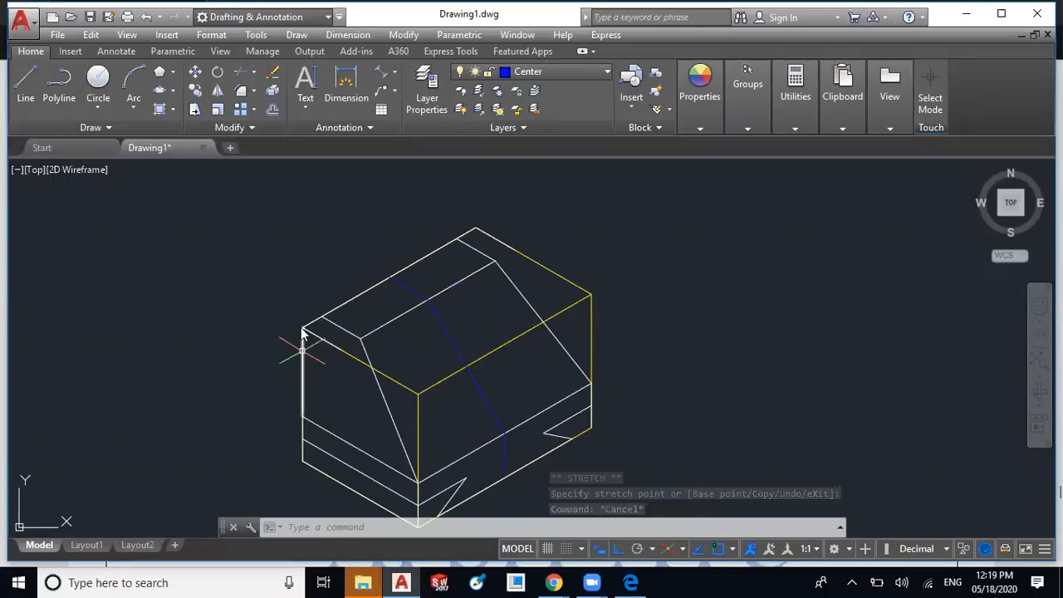
click(303, 326)
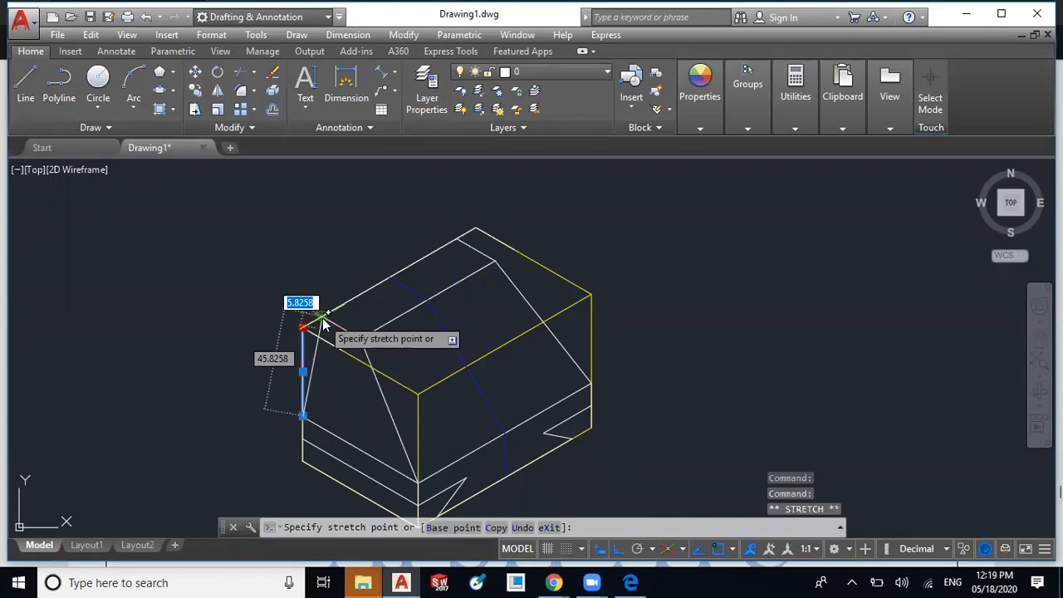
click(321, 316)
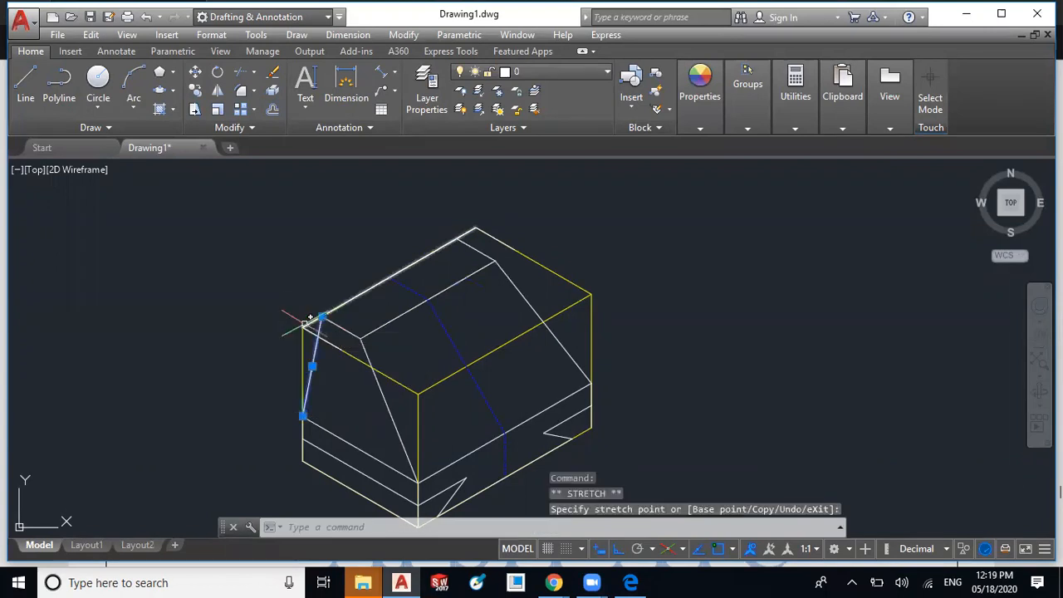
key(Escape)
- Shorten both ends of the top strip's rear edge to the rear ends of the left and right cross lines
click(304, 326)
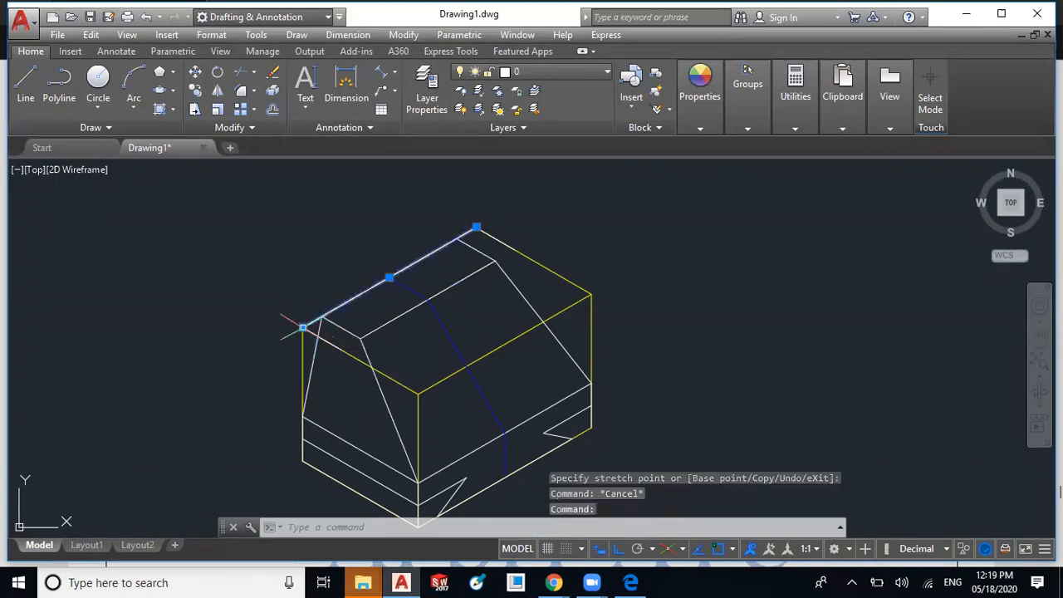
click(303, 328)
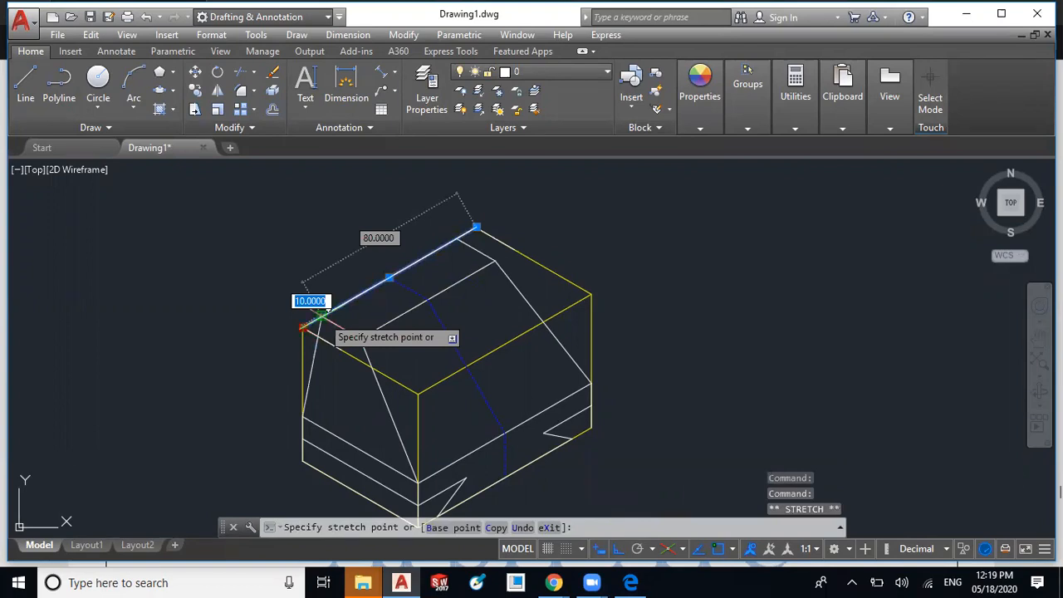
key(Escape)
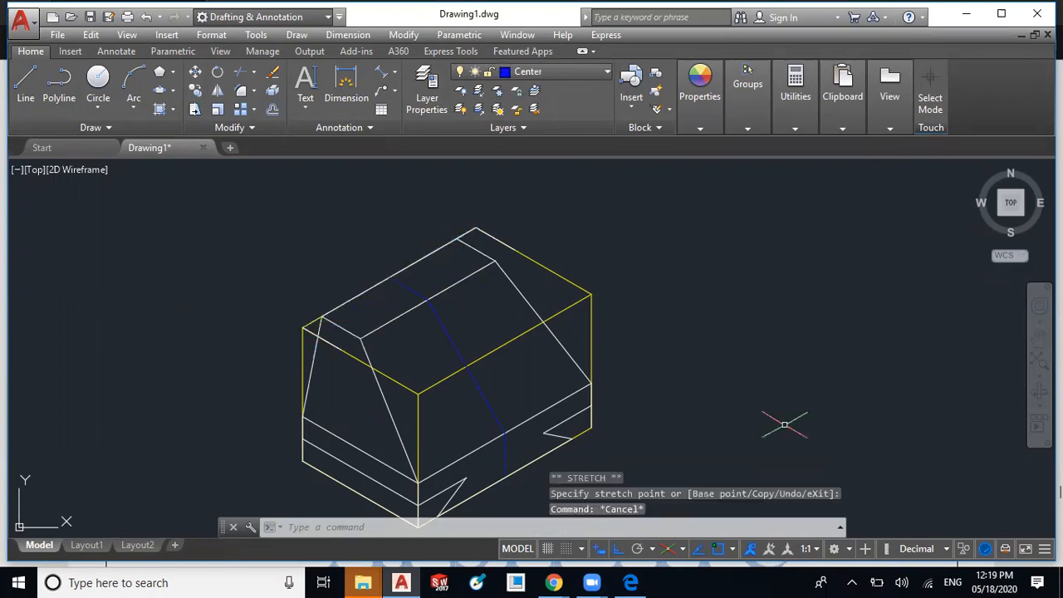
click(466, 232)
click(475, 226)
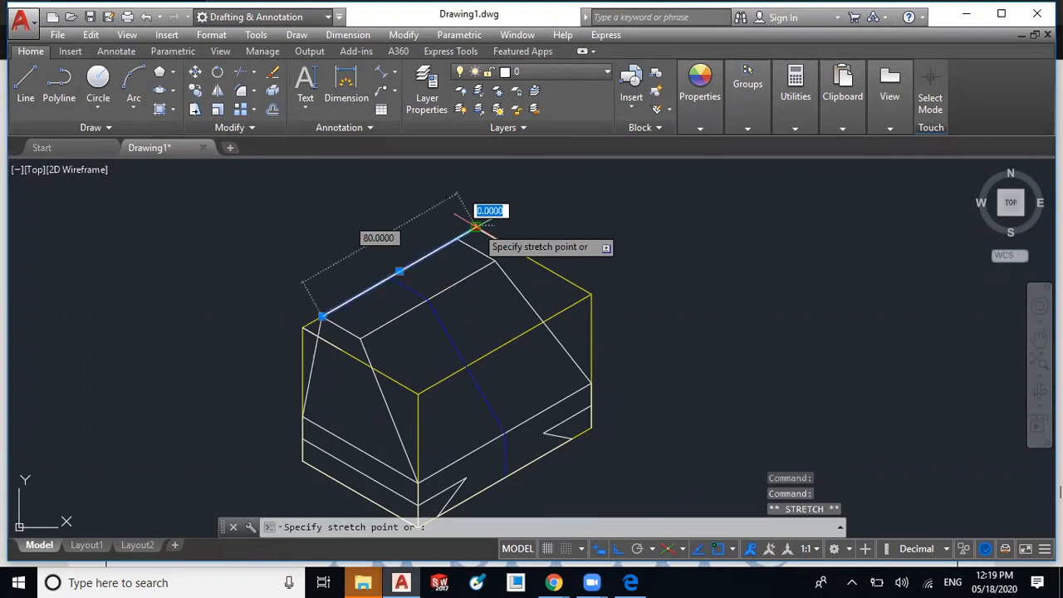
click(457, 239)
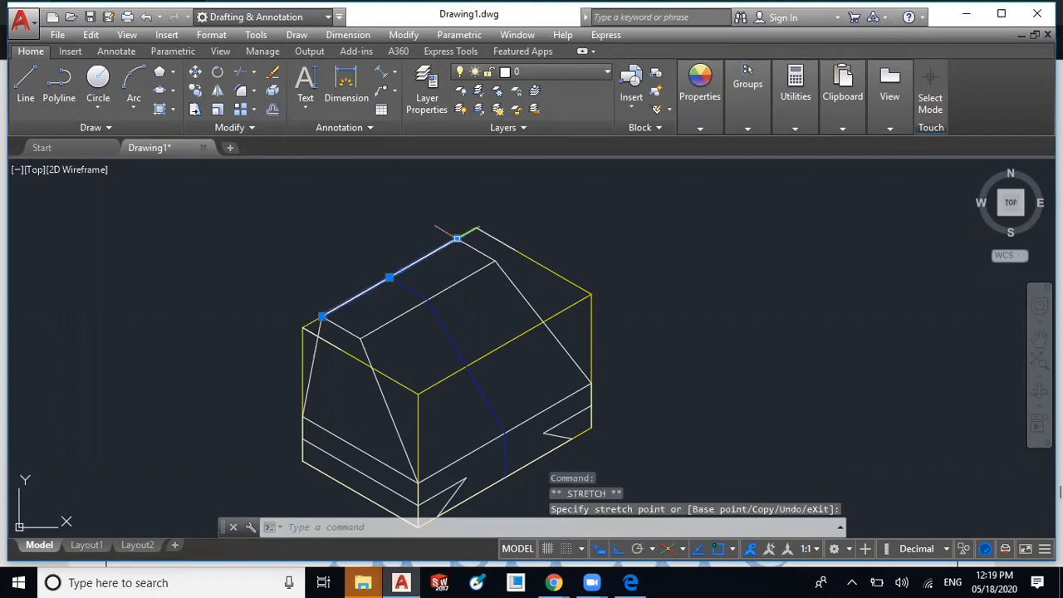
key(Escape)
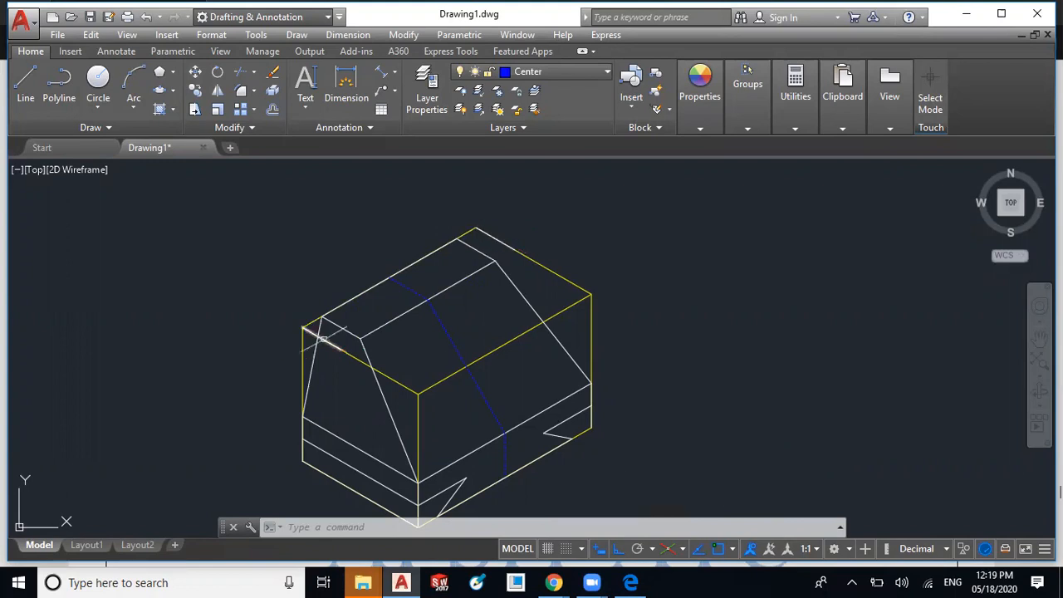
- Erase the two leftover short end edges of the top strip outside the left and right cross lines
key(Delete)
click(490, 236)
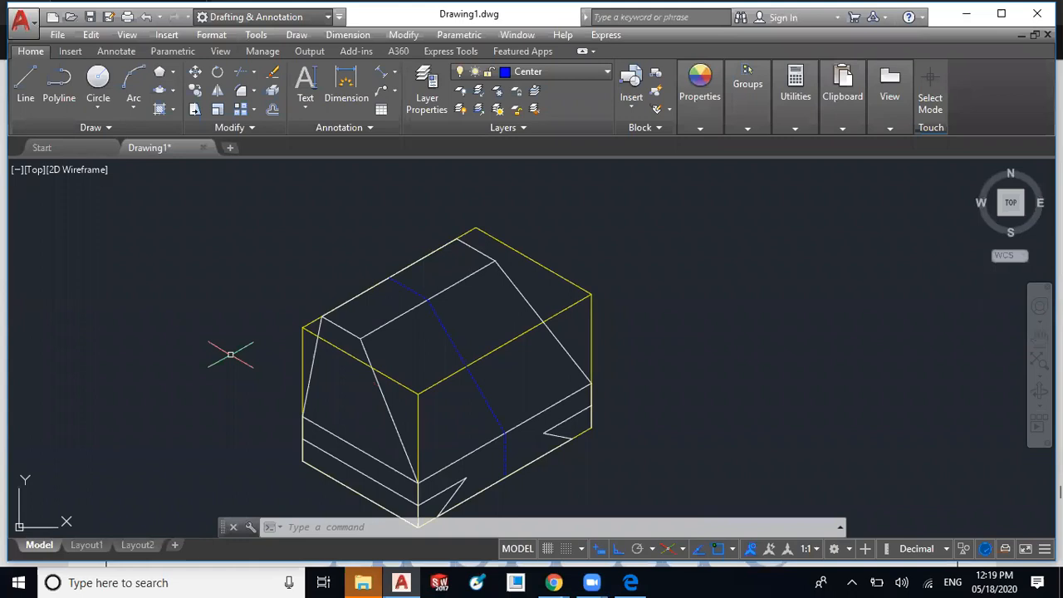
middle_drag(230, 356, 282, 314)
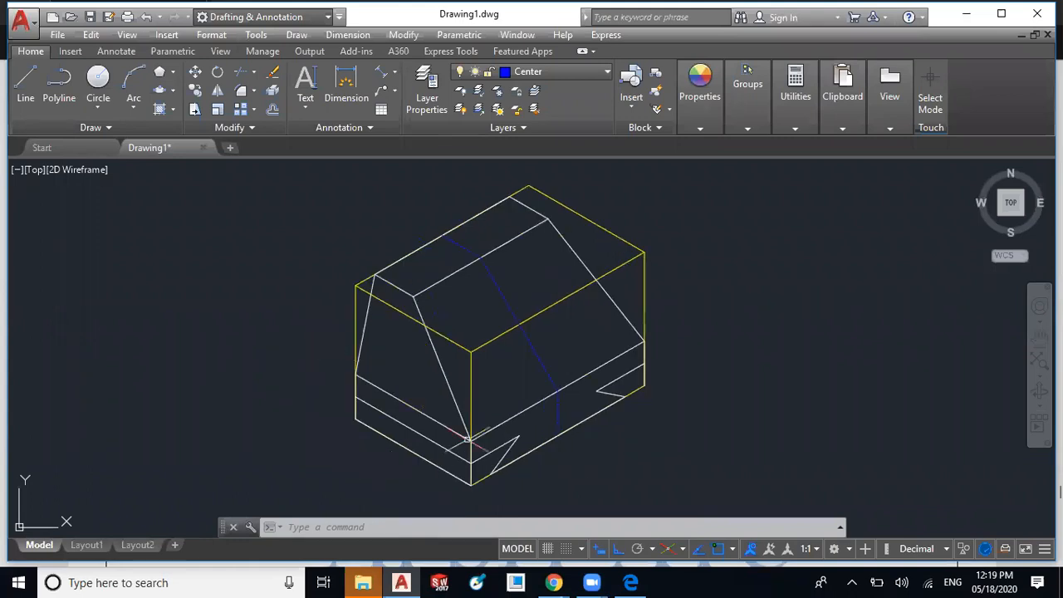
- Turn off the Constr layer to hide the yellow construction box
click(564, 73)
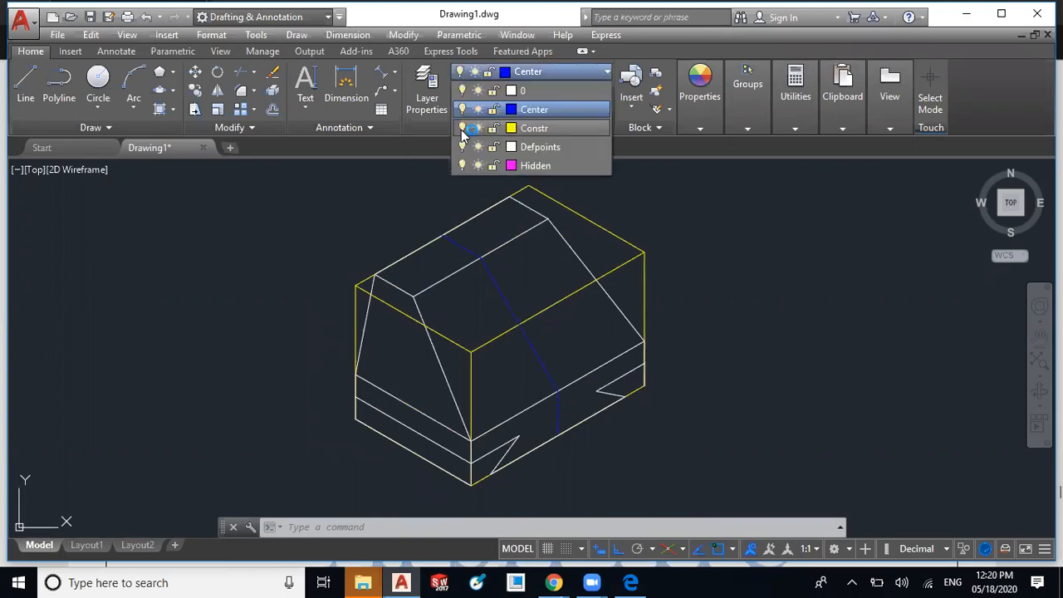
click(462, 130)
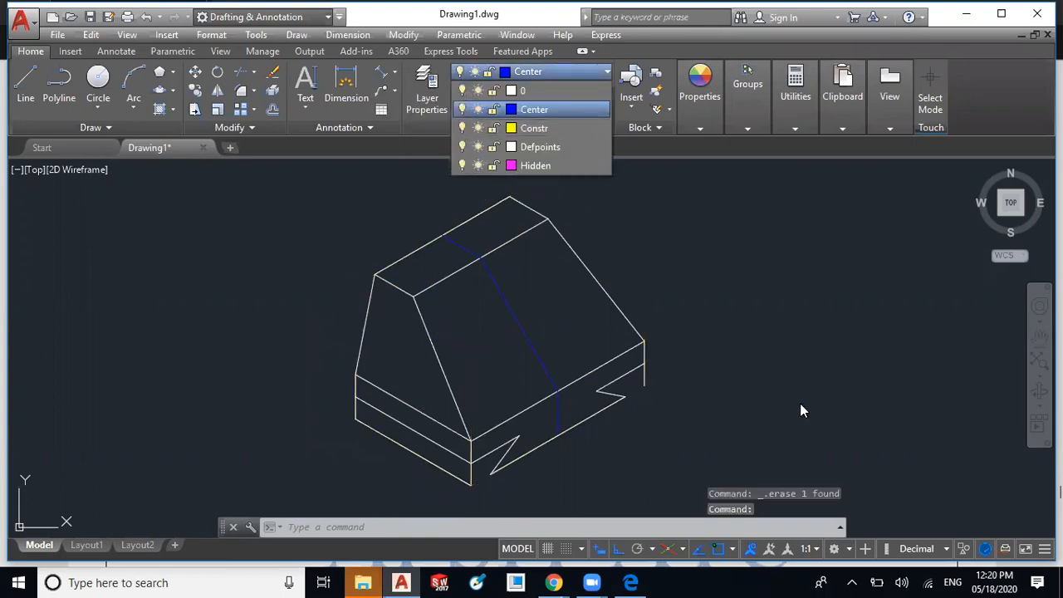
click(727, 296)
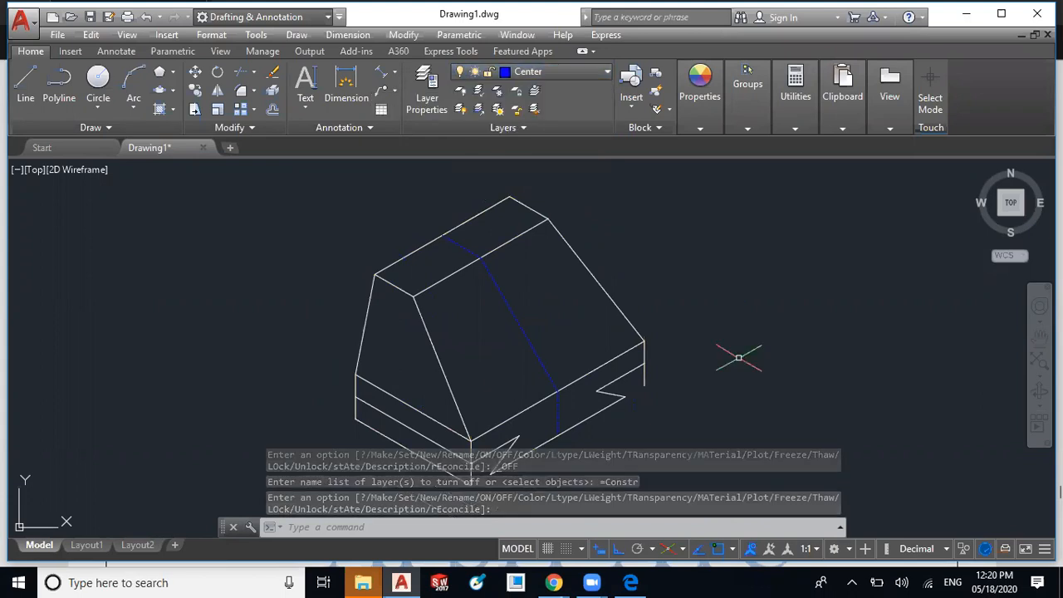
- Erase the leftover vertical segments below the slab at its right end and at the front corner
click(642, 380)
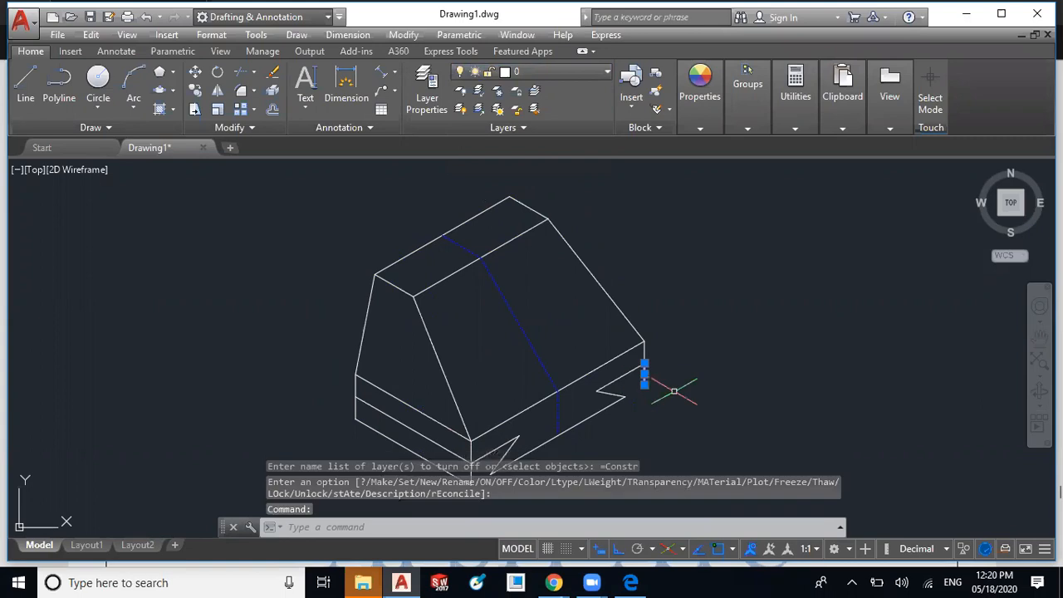
key(Delete)
middle_drag(650, 417, 696, 391)
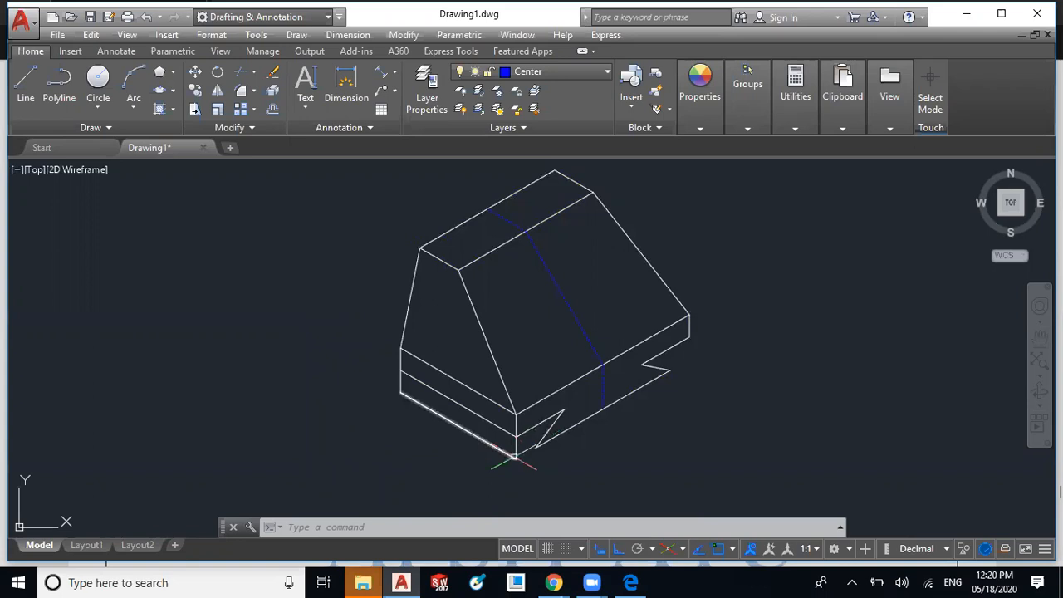
click(516, 453)
key(Delete)
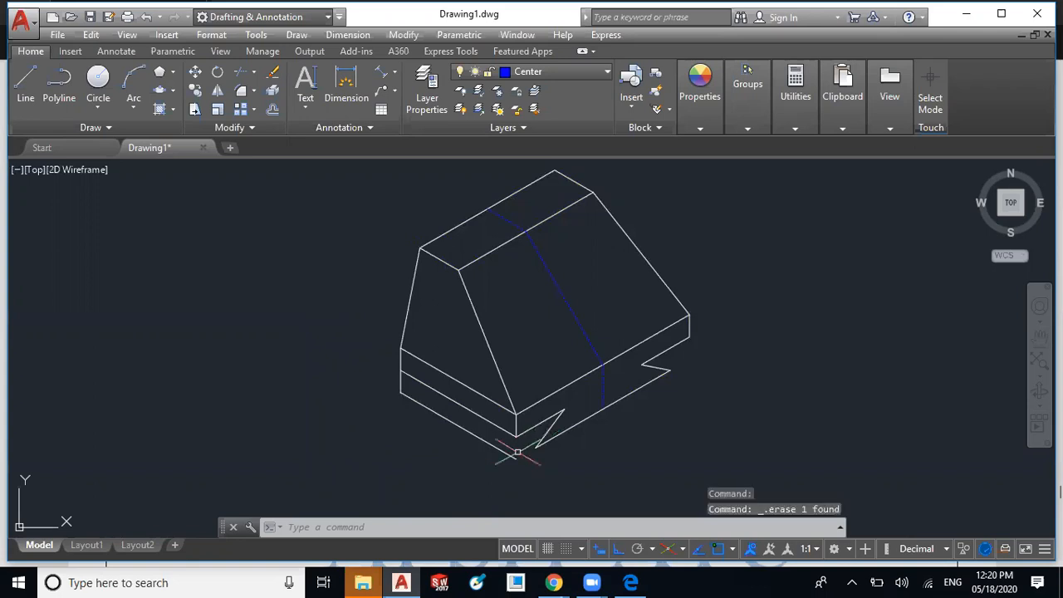
- Erase the left side's bottom edge and the short vertical segment below the slab's rear left corner
click(502, 455)
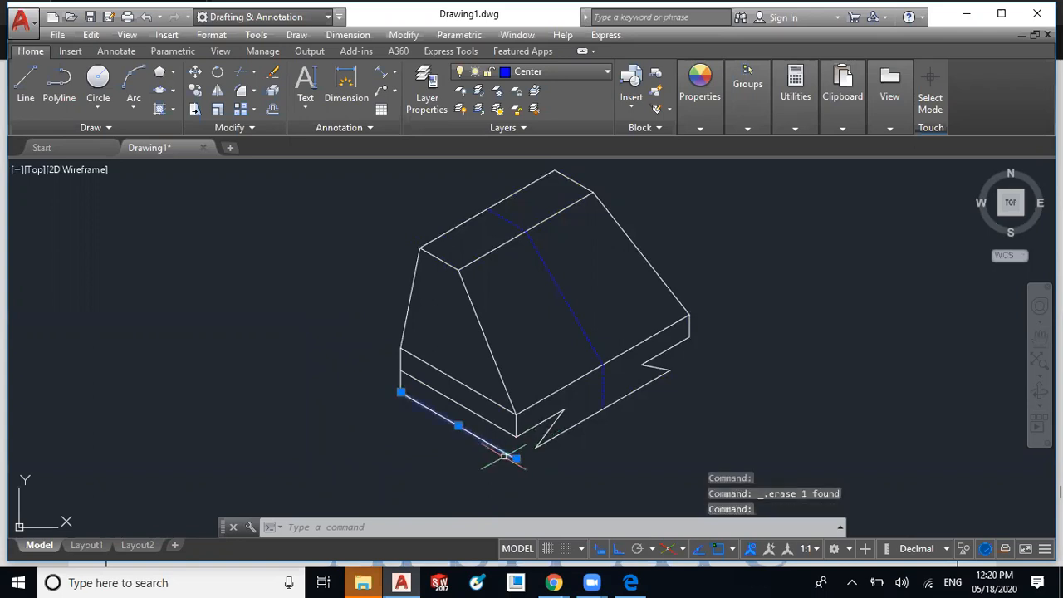
click(515, 458)
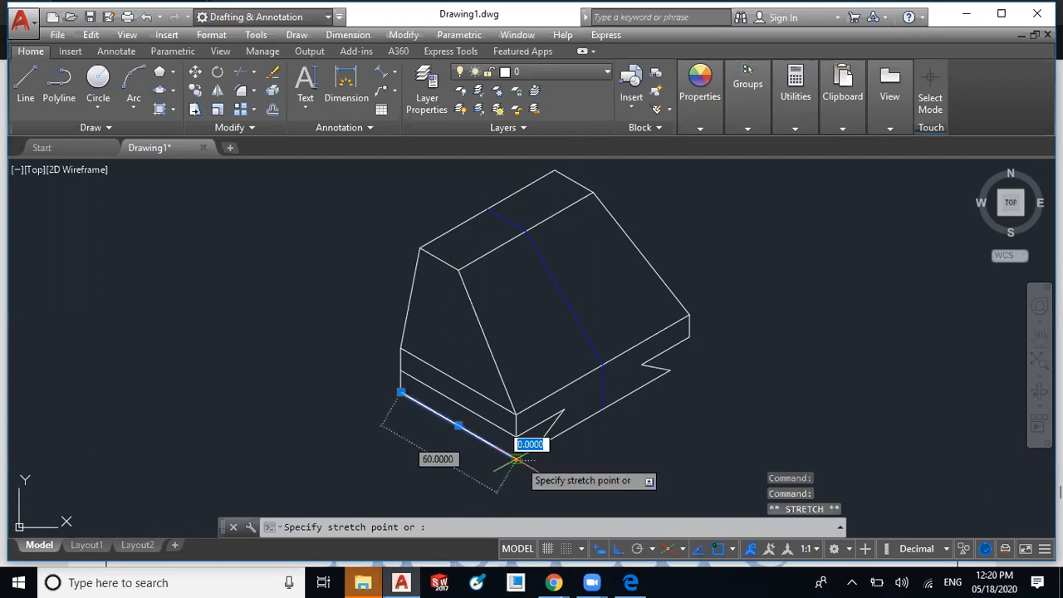
click(532, 447)
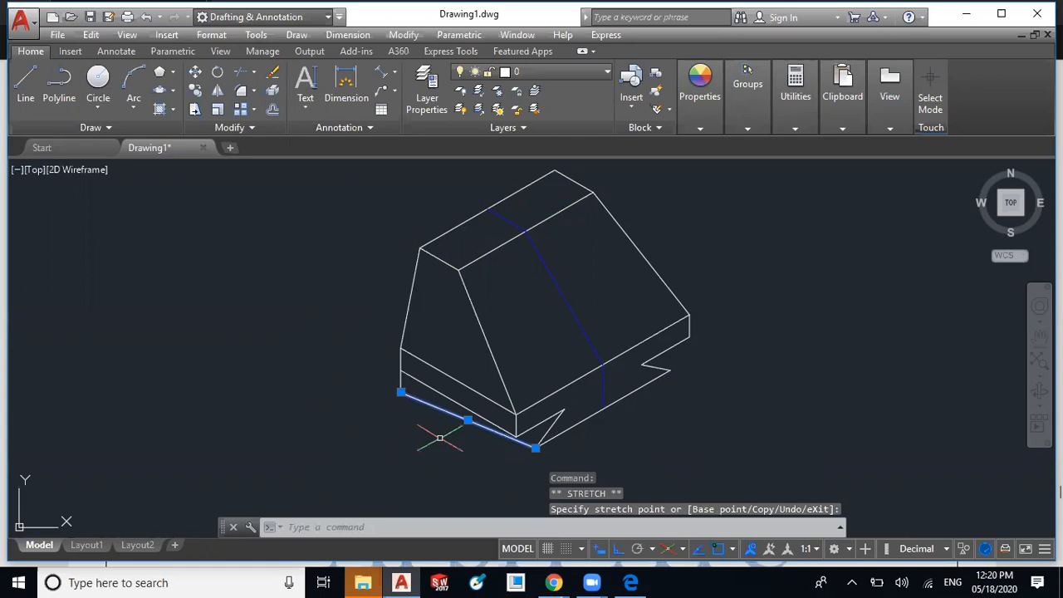
key(Delete)
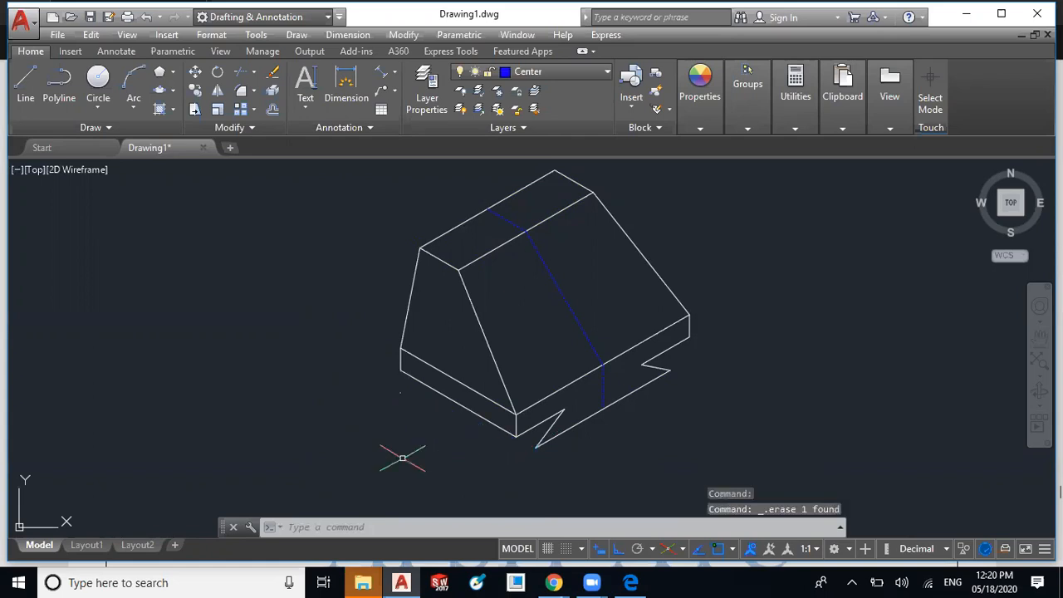
click(26, 83)
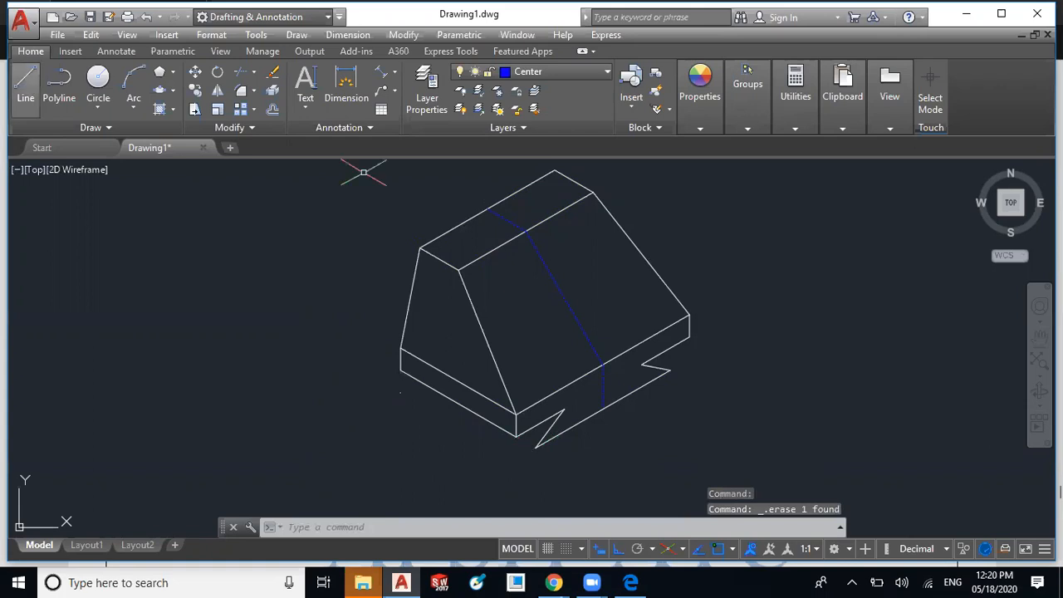
click(535, 448)
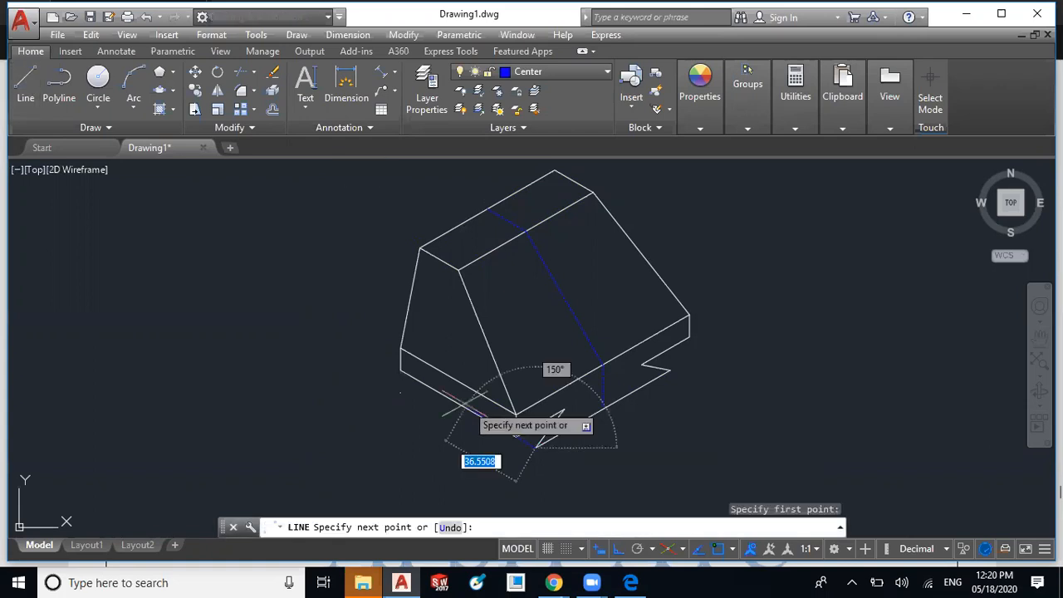
key(Escape)
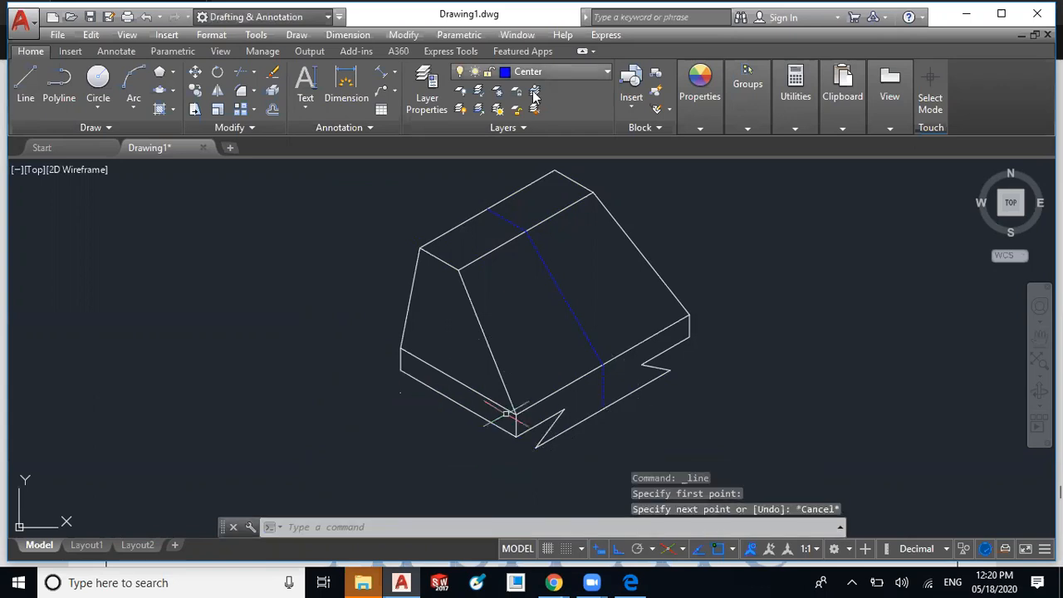
- Make layer 0 current and draw a 150° line from the dovetail's lower left corner back to the slab's lower front corner
click(548, 73)
click(554, 86)
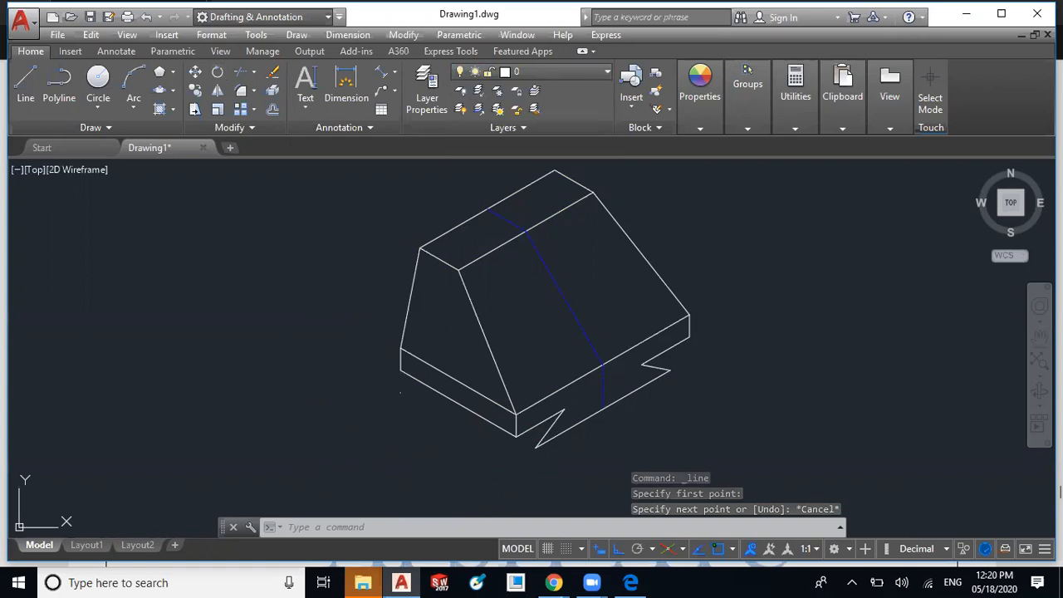
key(Return)
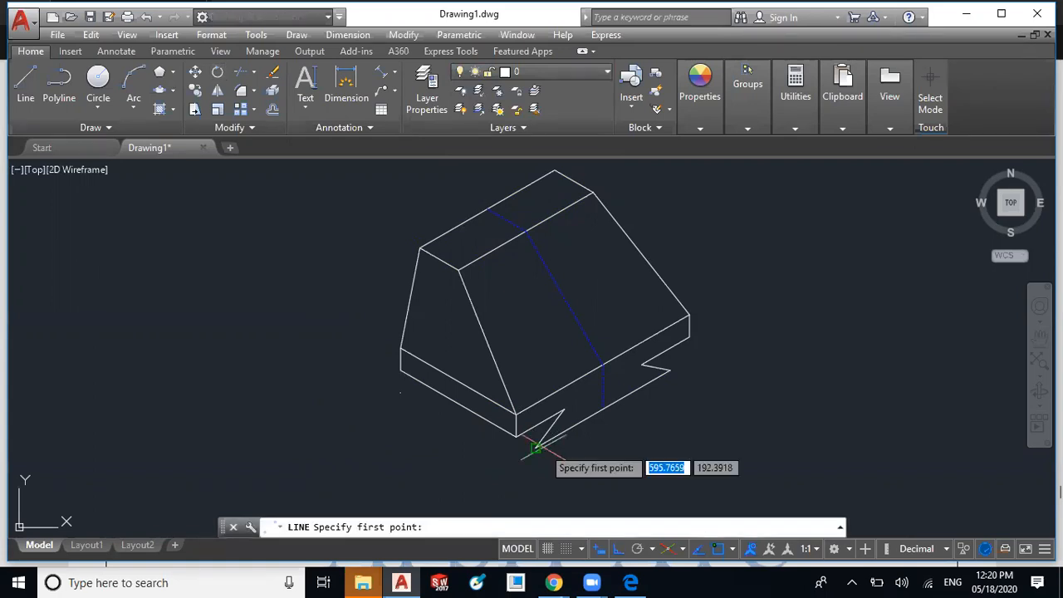
click(536, 449)
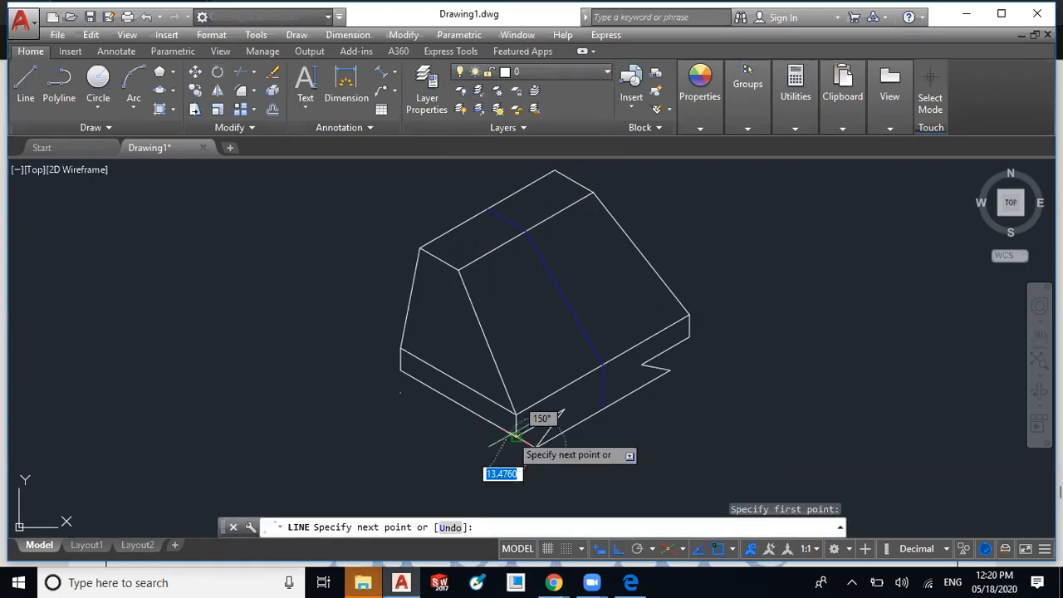
key(Escape)
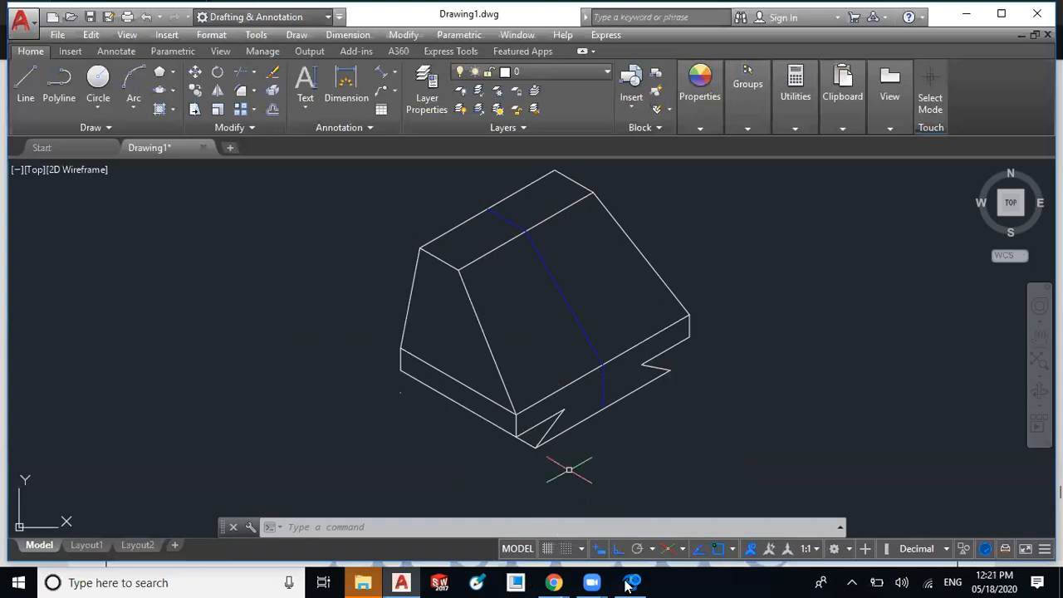
- Check Example-01's front and side views in the PDF, including the R25 semicircular cut, and return to the AutoCAD drawing
mouse_move(629, 585)
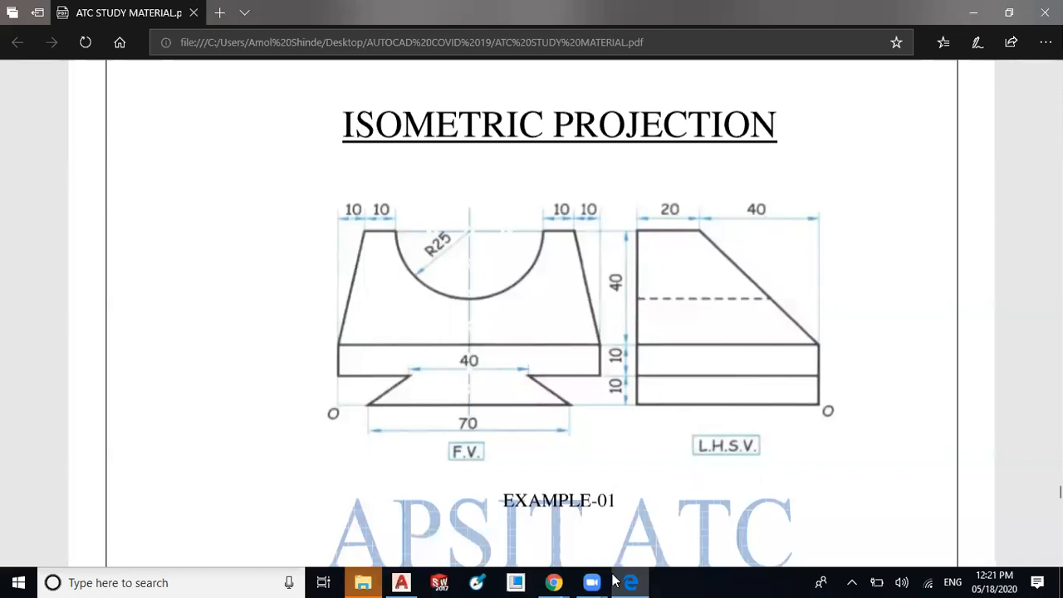
click(401, 582)
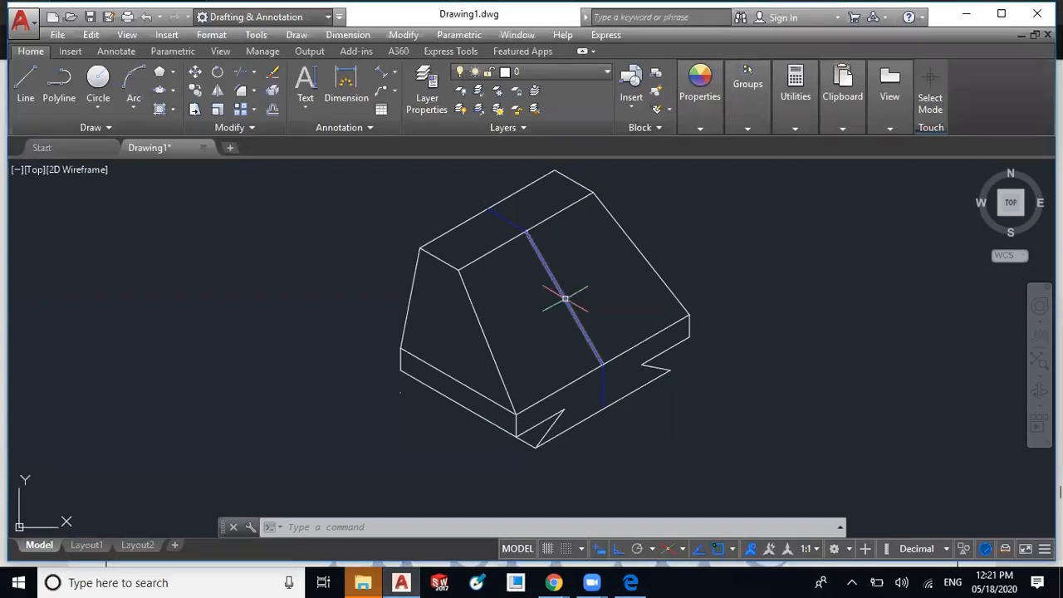
- Draw a radius 25 isocircle on the right isoplane, centred where the blue centre line meets the top face's rear edge
mouse_move(565, 297)
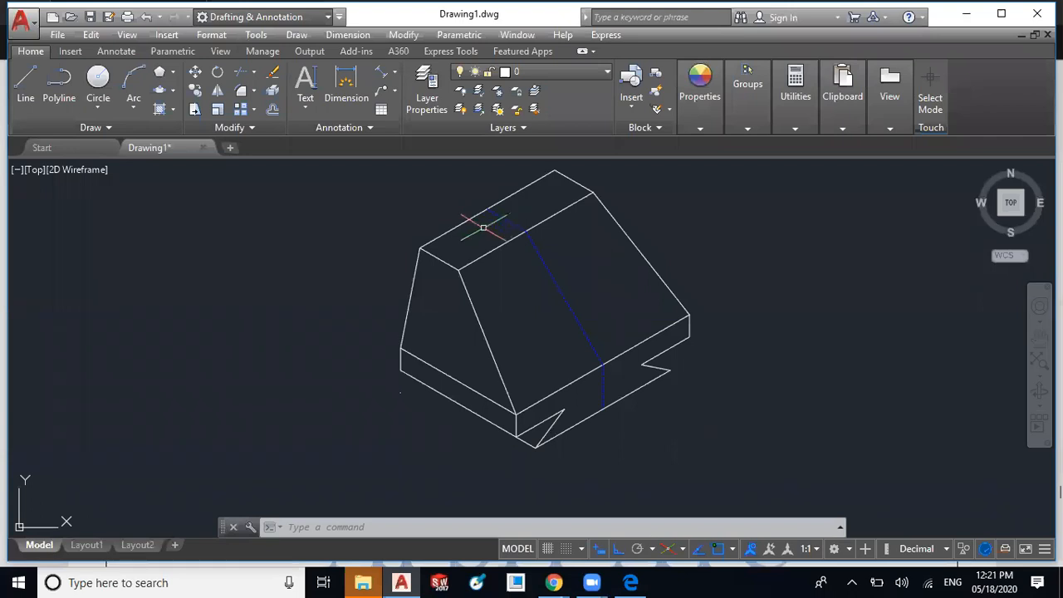
key(F5)
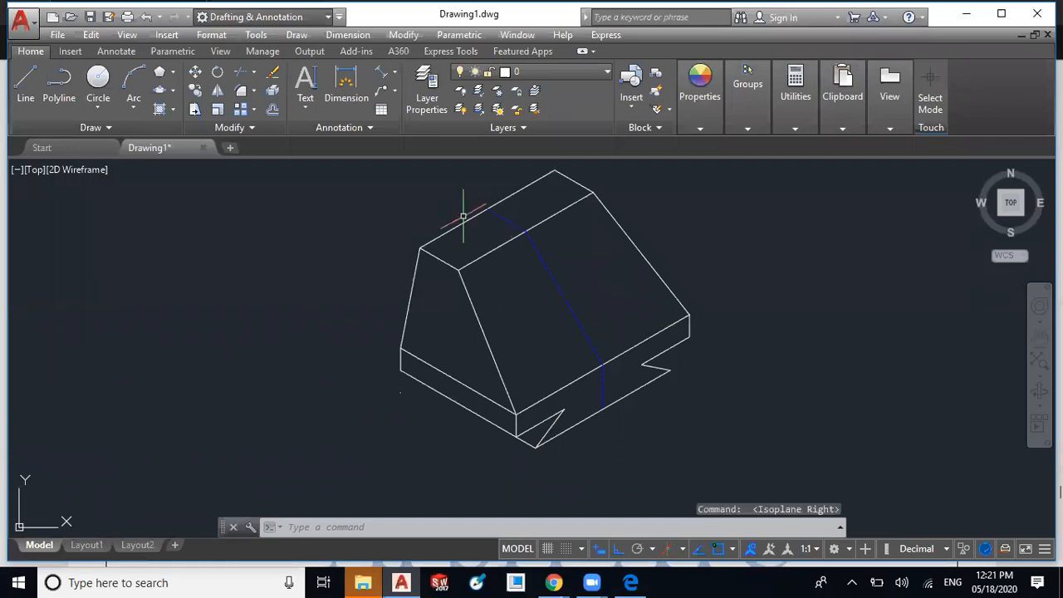
click(172, 90)
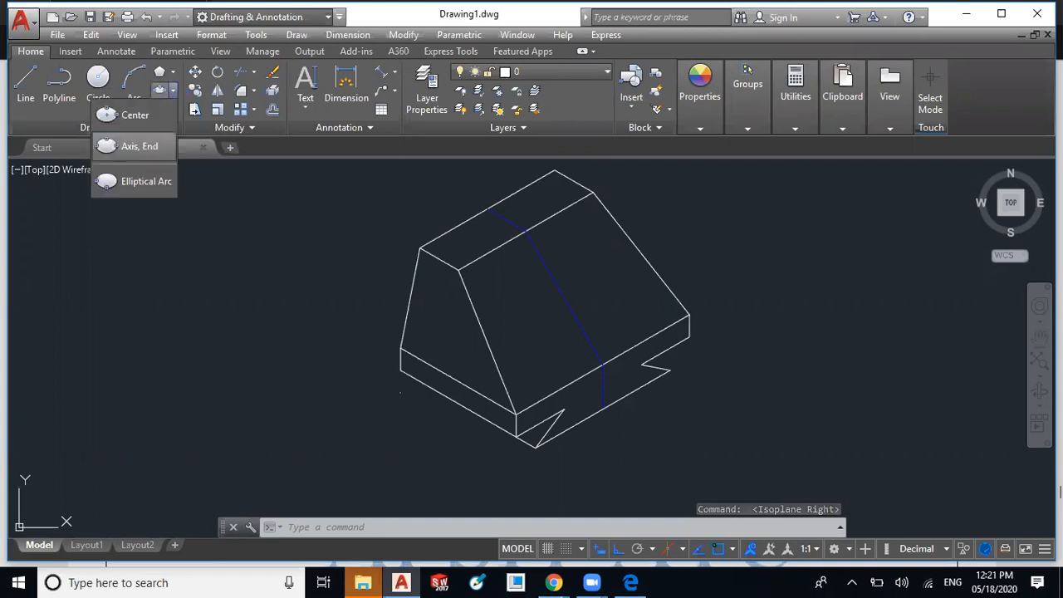
right_click(247, 341)
click(249, 340)
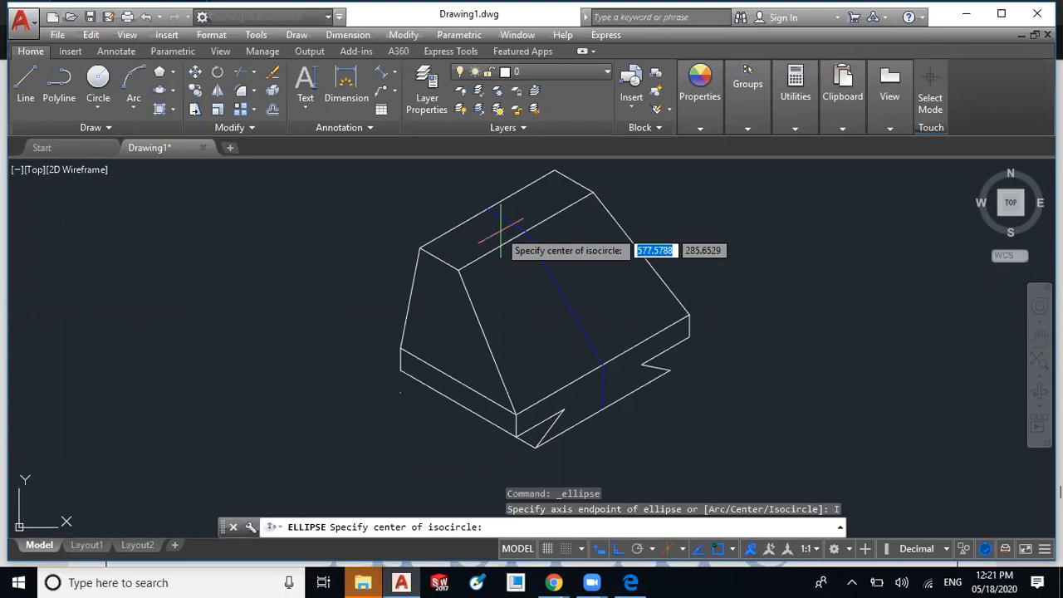
click(488, 210)
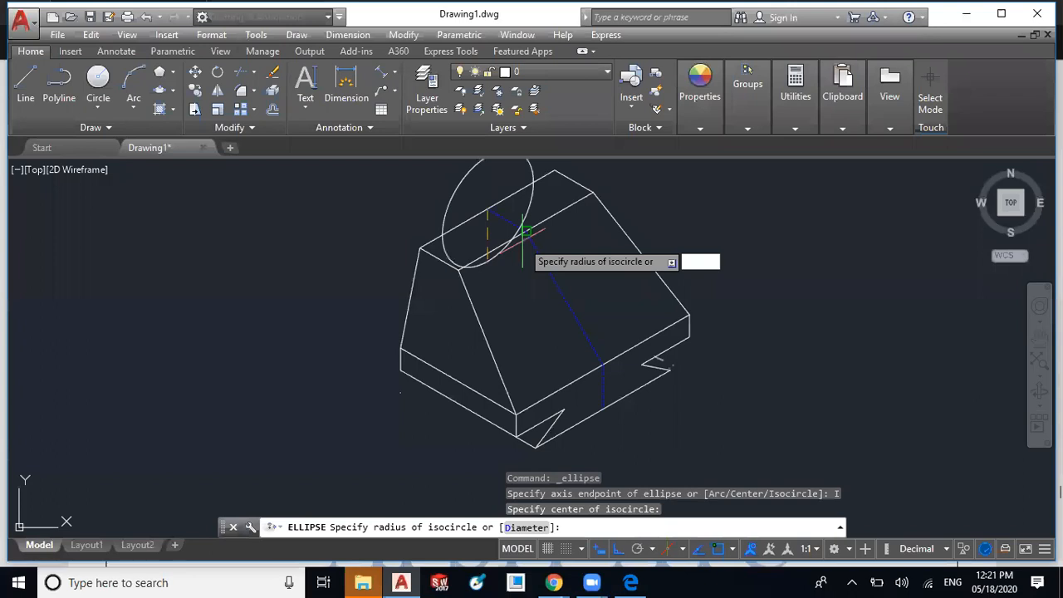
text(25)
key(Return)
scroll(473, 363, down, 2)
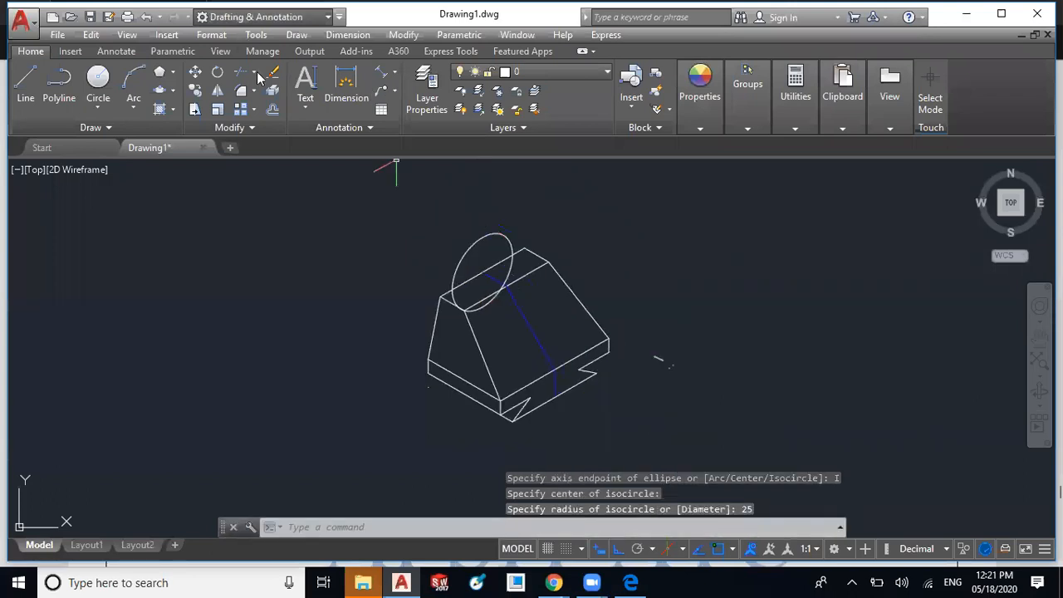
- Trim away the upper half of the isocircle using the top face's rear edge as the cutting edge
click(242, 73)
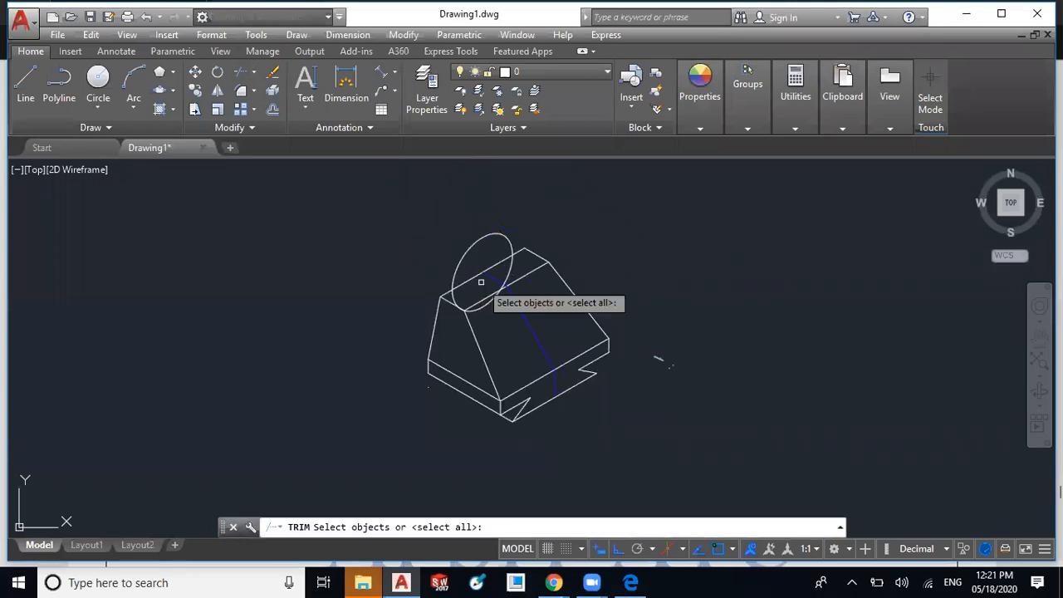
click(455, 259)
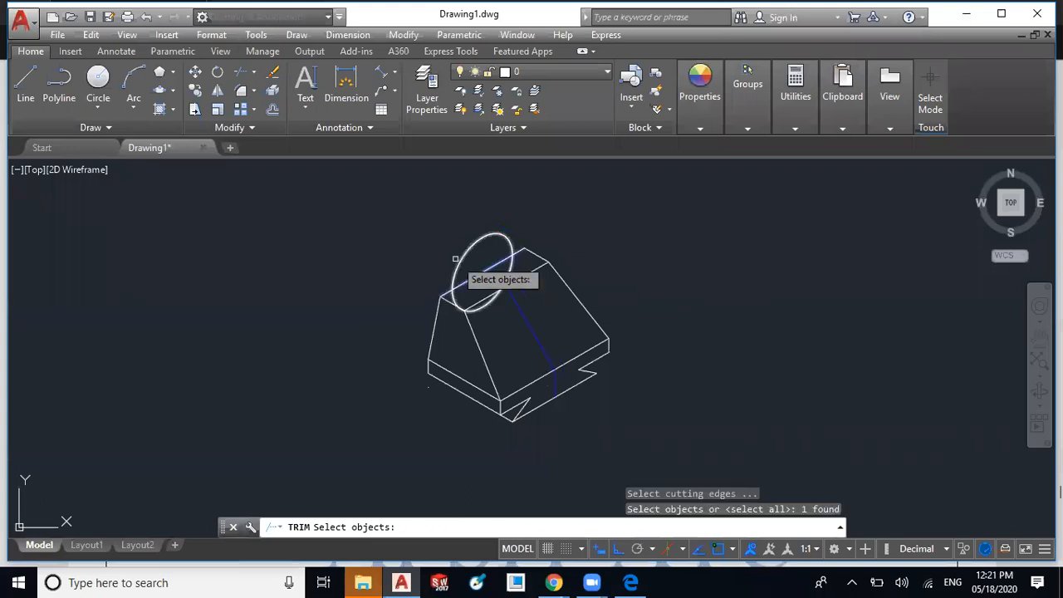
key(Return)
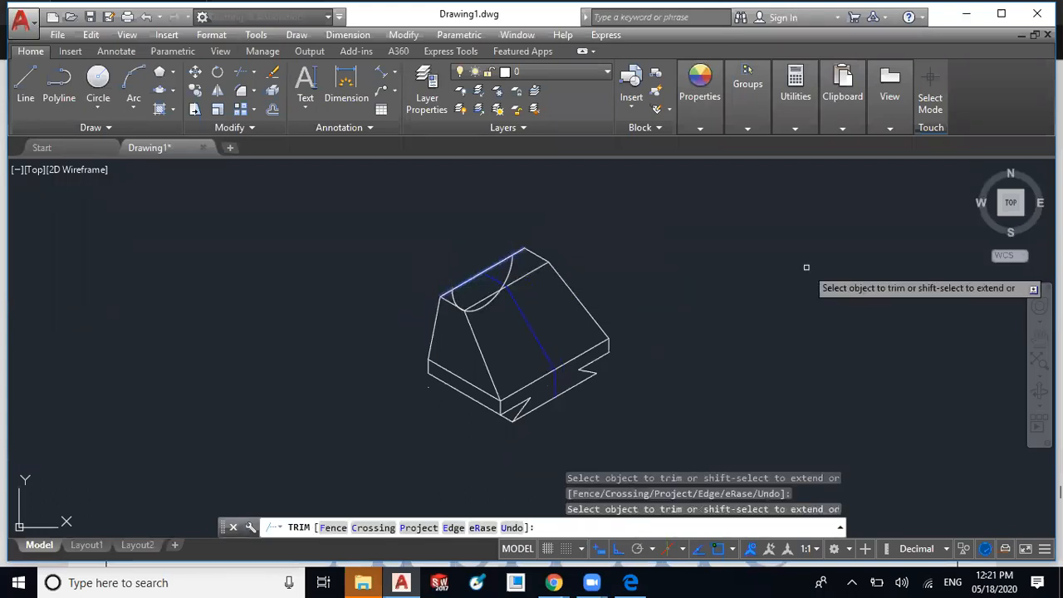
key(Escape)
scroll(493, 334, up, 2)
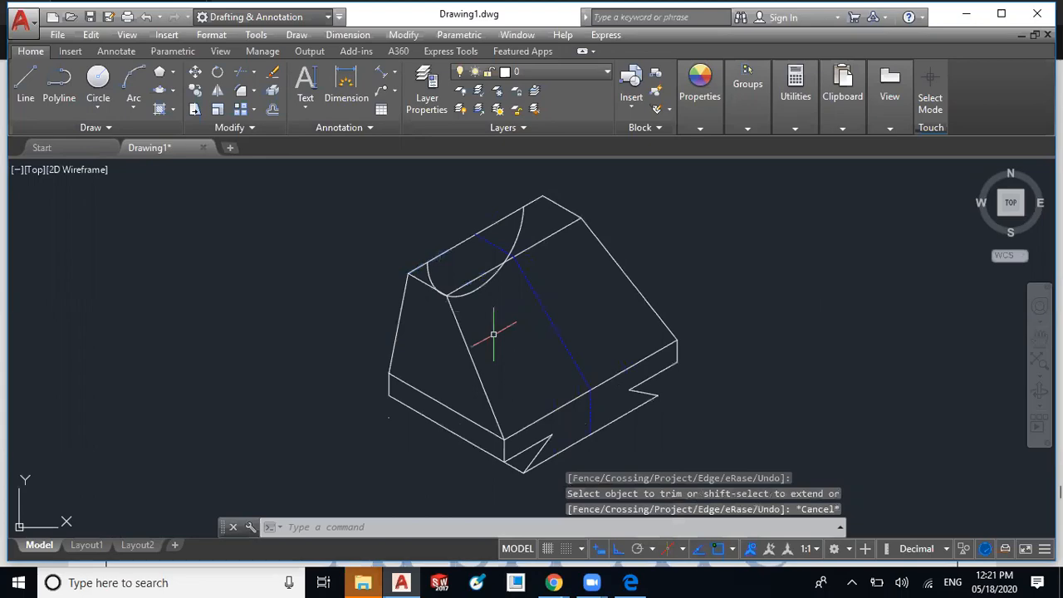
- Check the semicircular cut in Example-01's front and side views in the PDF, then return to the AutoCAD drawing
click(633, 584)
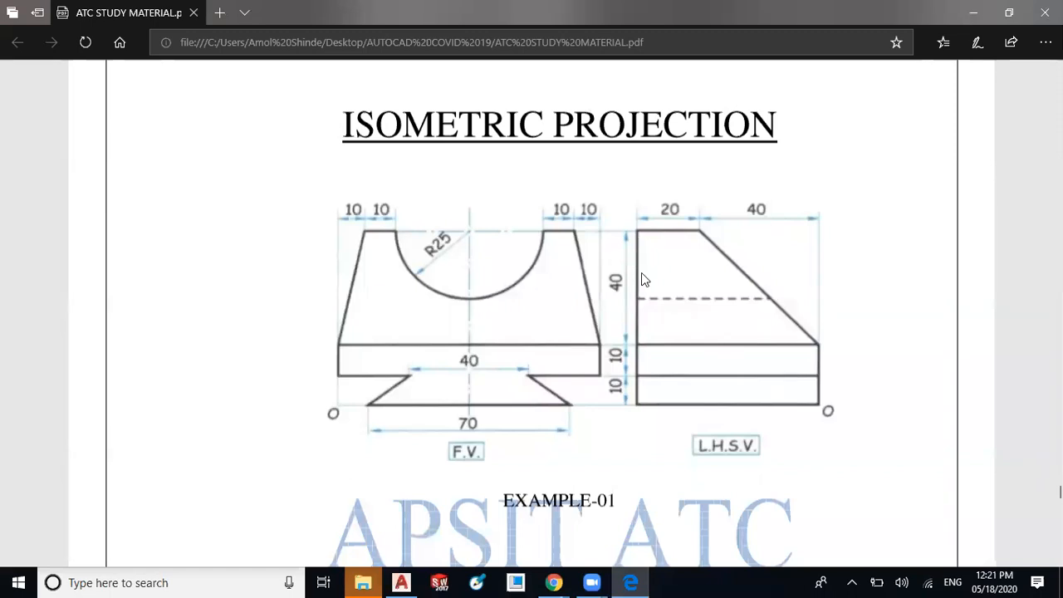
scroll(642, 274, up, 1)
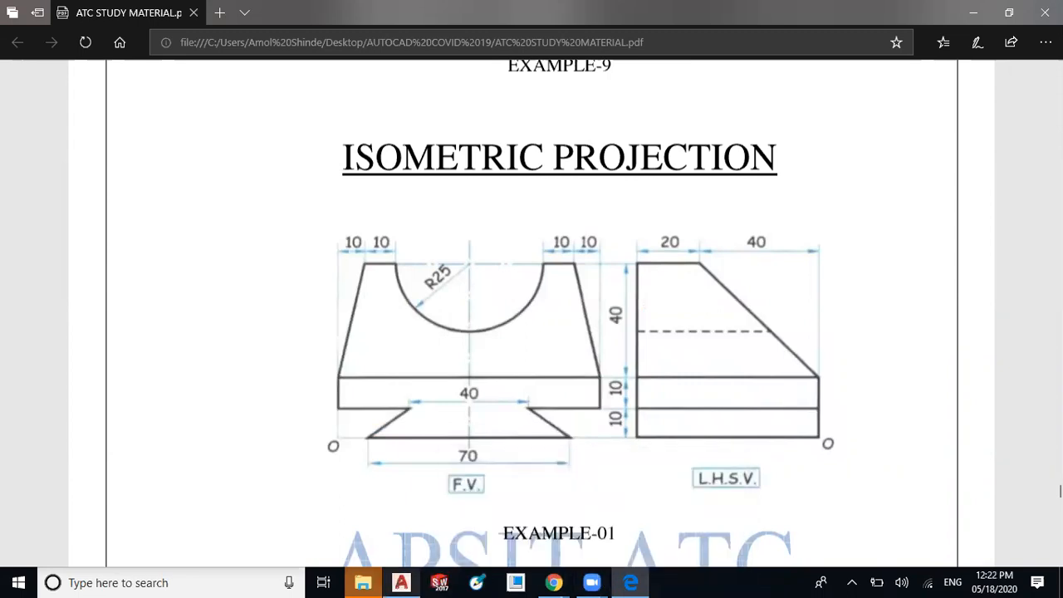
key(alt+Tab)
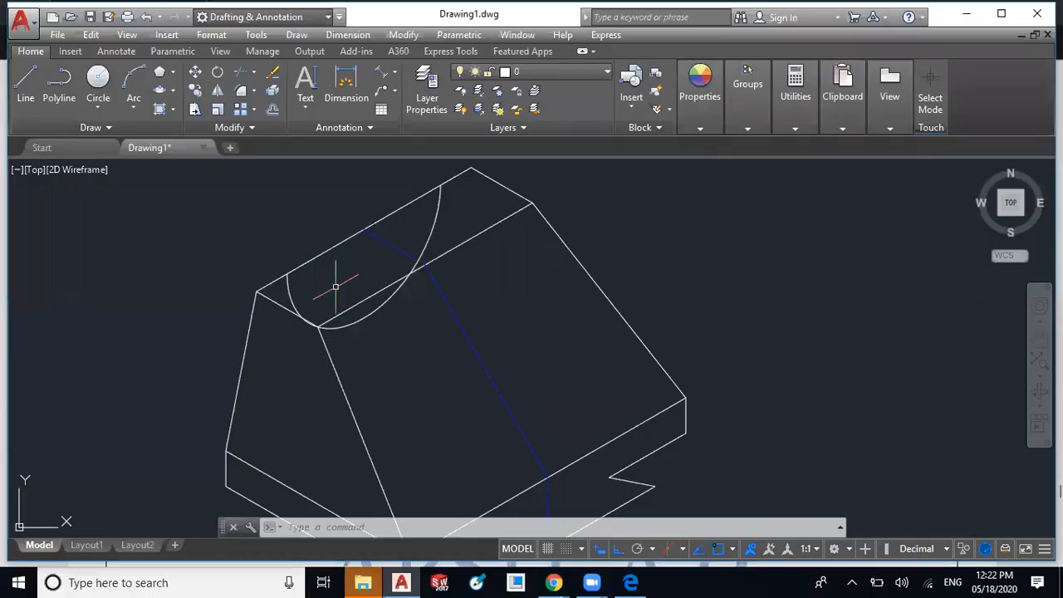
- On the top isoplane, draw a 20-unit line from the semicircle's left end across the top face to its front edge
key(F5)
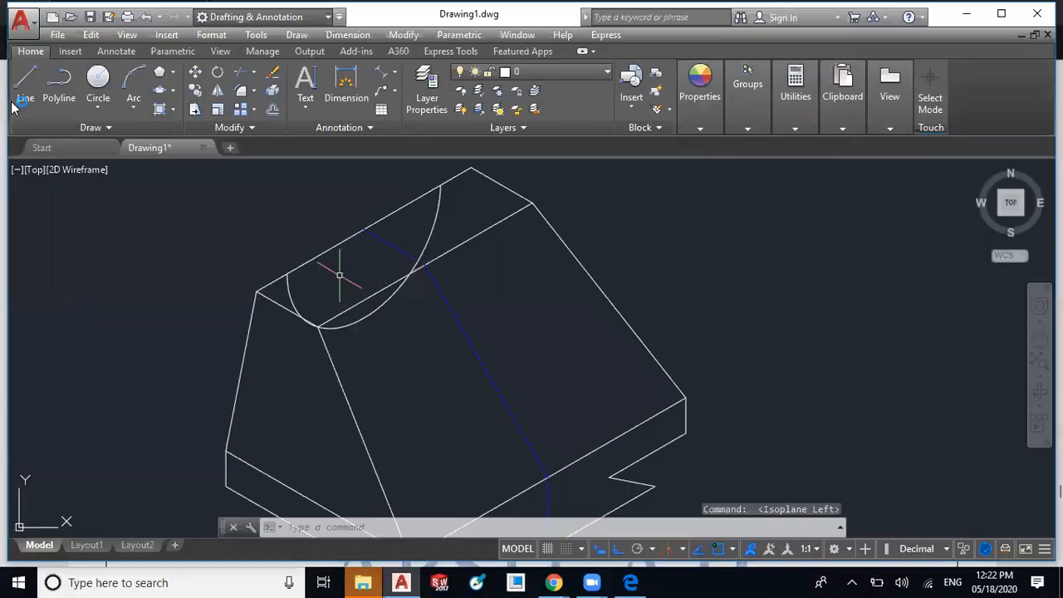
key(F5)
text(l)
key(Return)
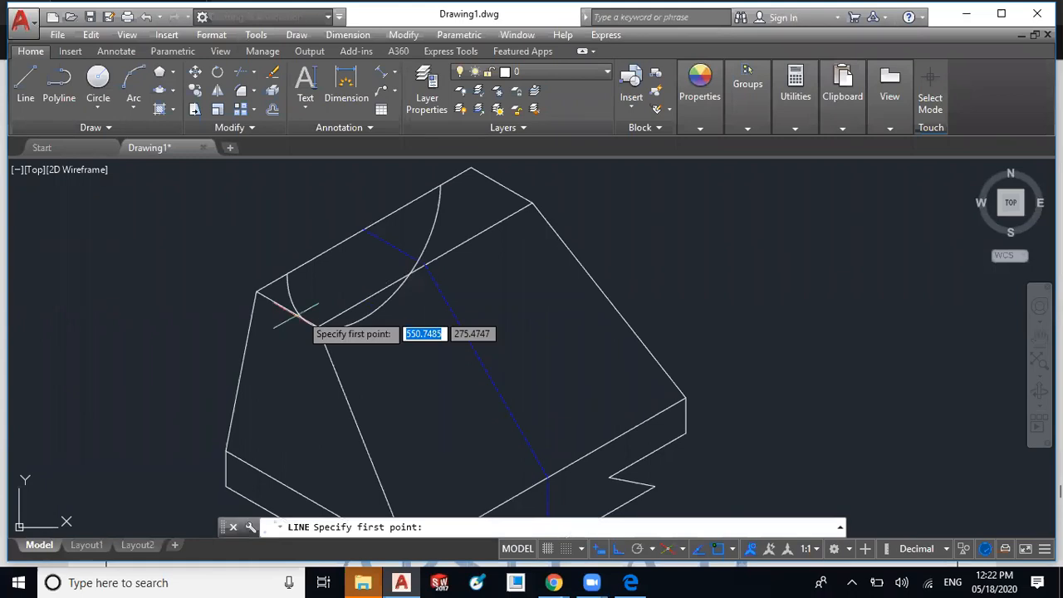
click(287, 274)
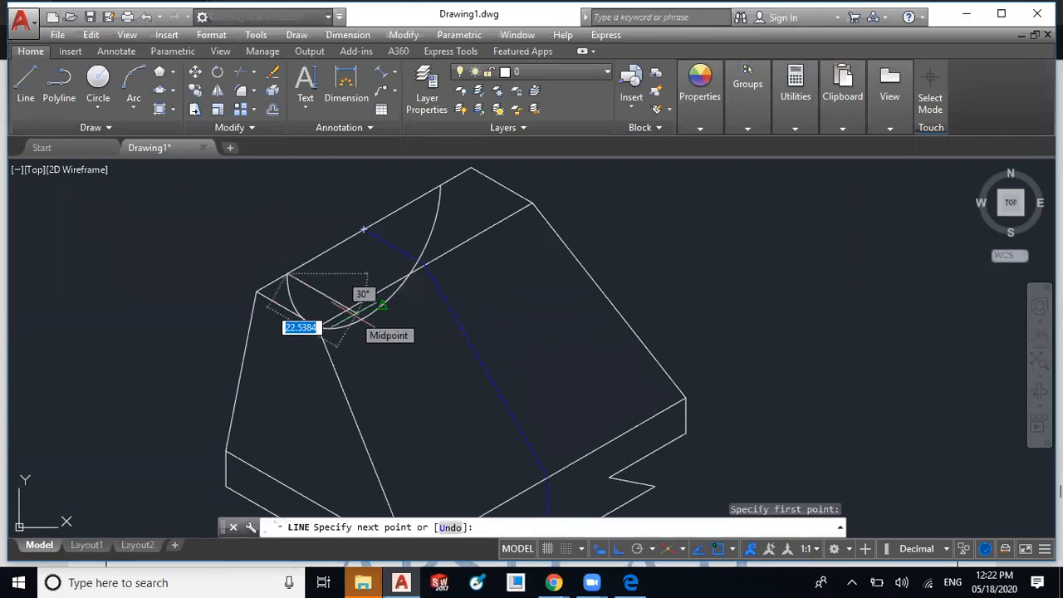
text(20)
key(Return)
key(Escape)
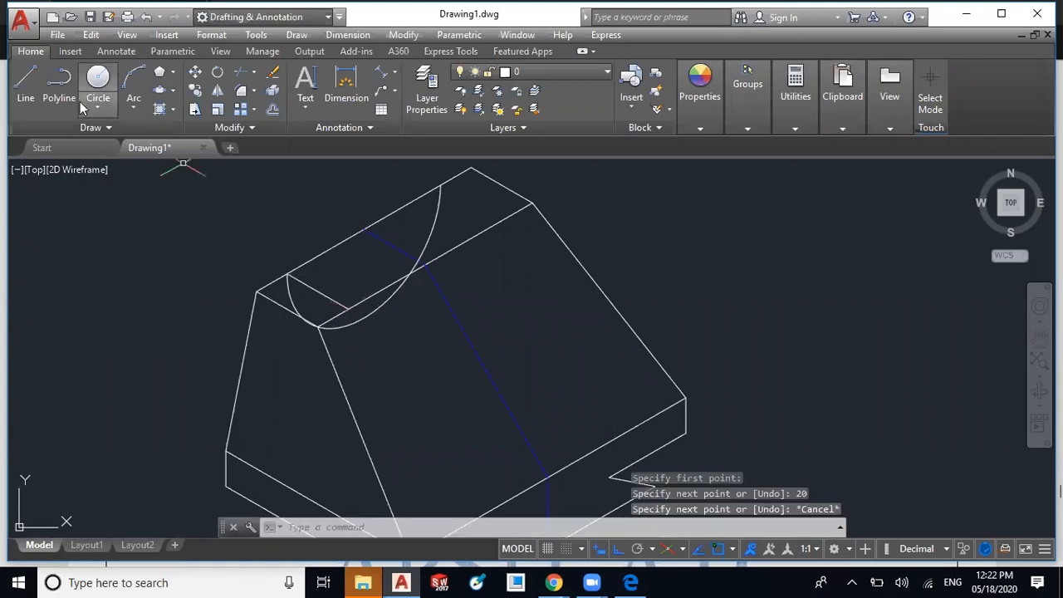
- Draw a matching 20-unit line from the semicircle's right end across the top face to its front edge
click(26, 83)
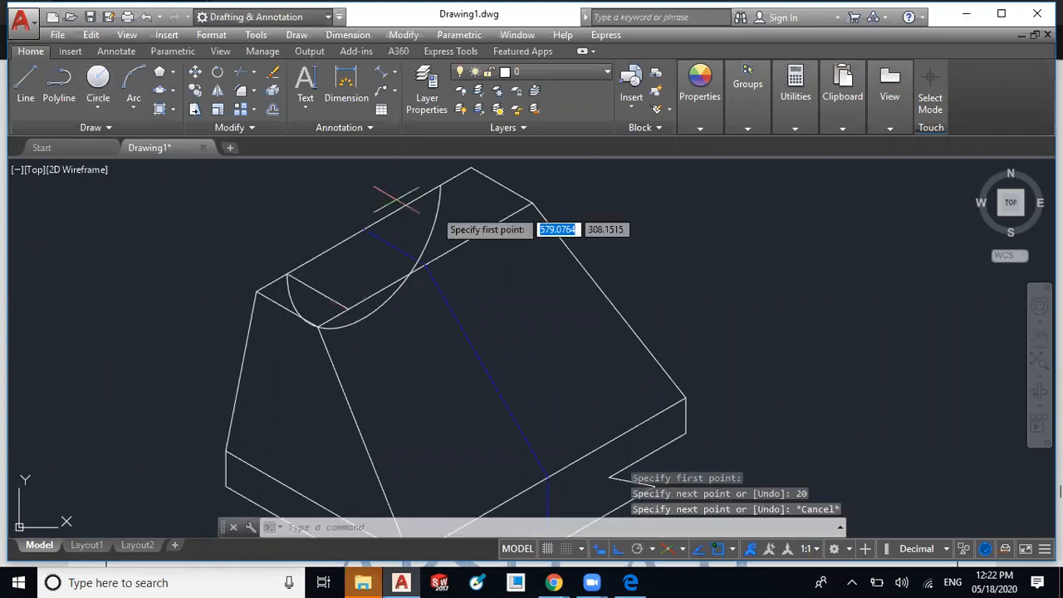
click(441, 184)
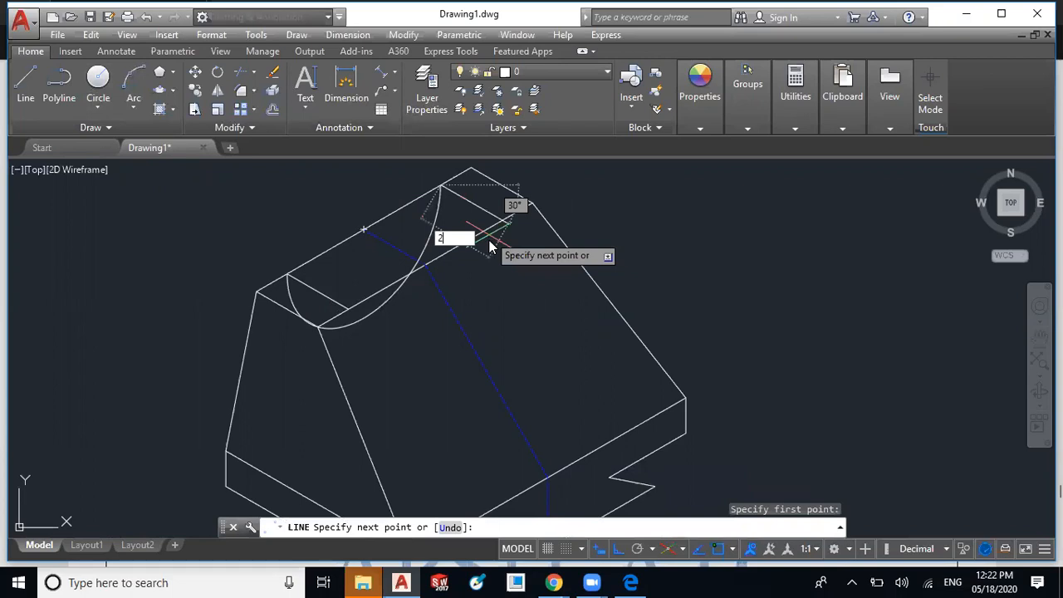
text(20)
key(Return)
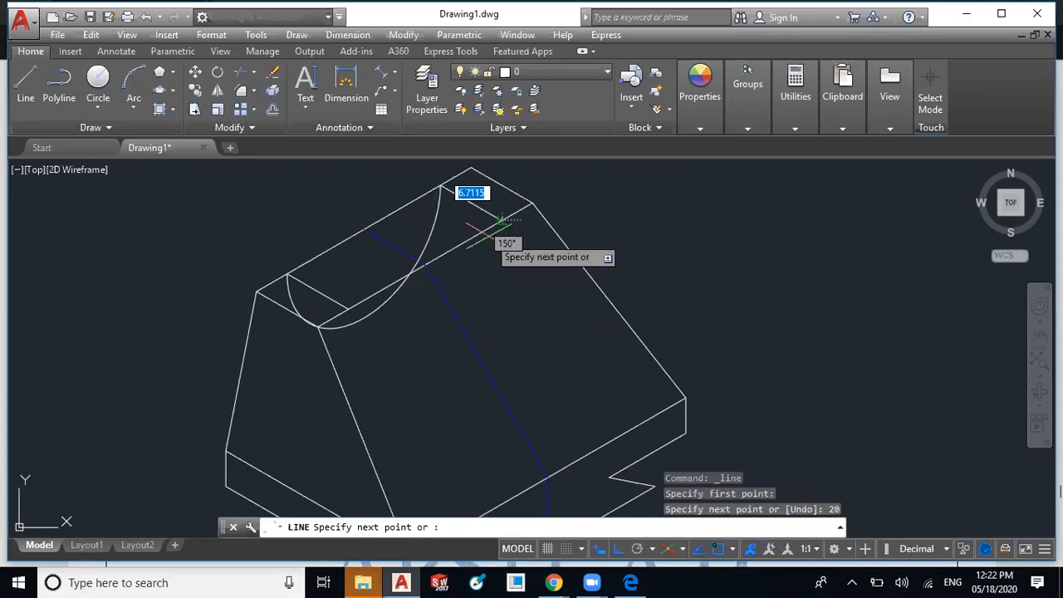
key(Escape)
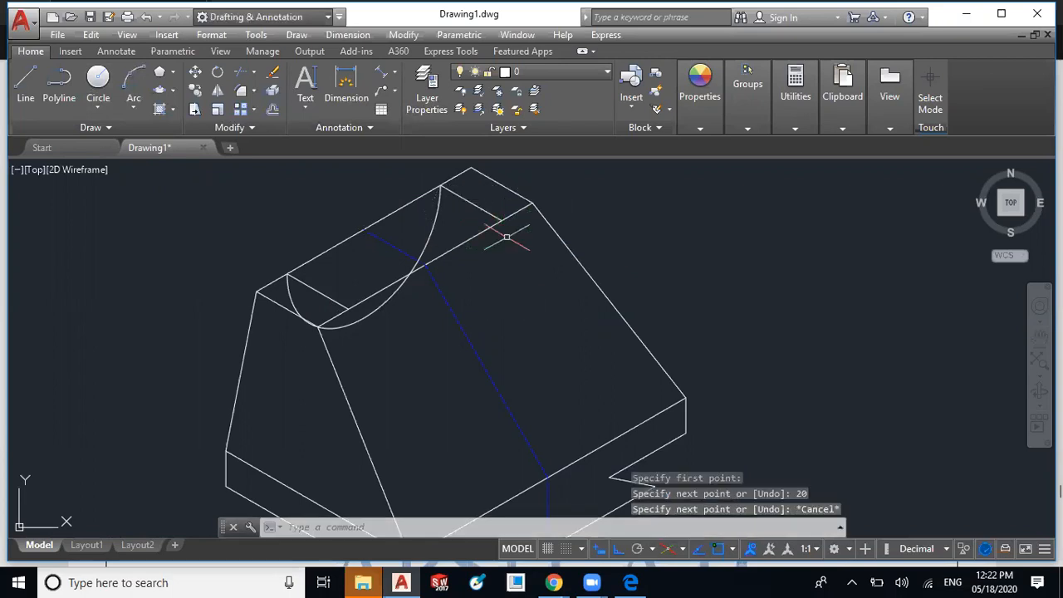
- Turn off isometric drafting and draw a plain circle of radius 25 in the empty space to the right of the solid
middle_drag(583, 379, 465, 405)
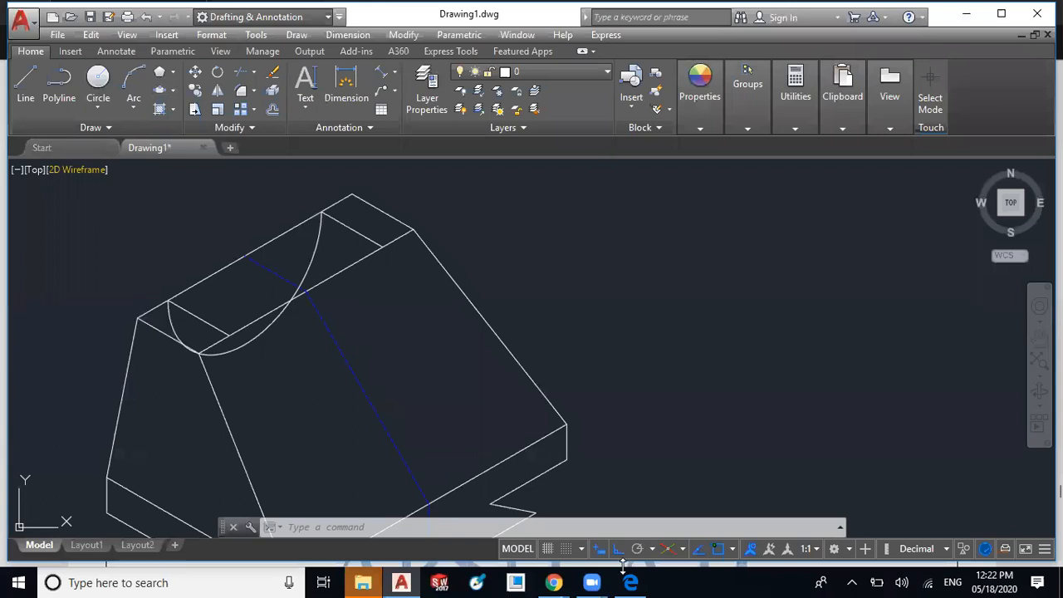
click(667, 549)
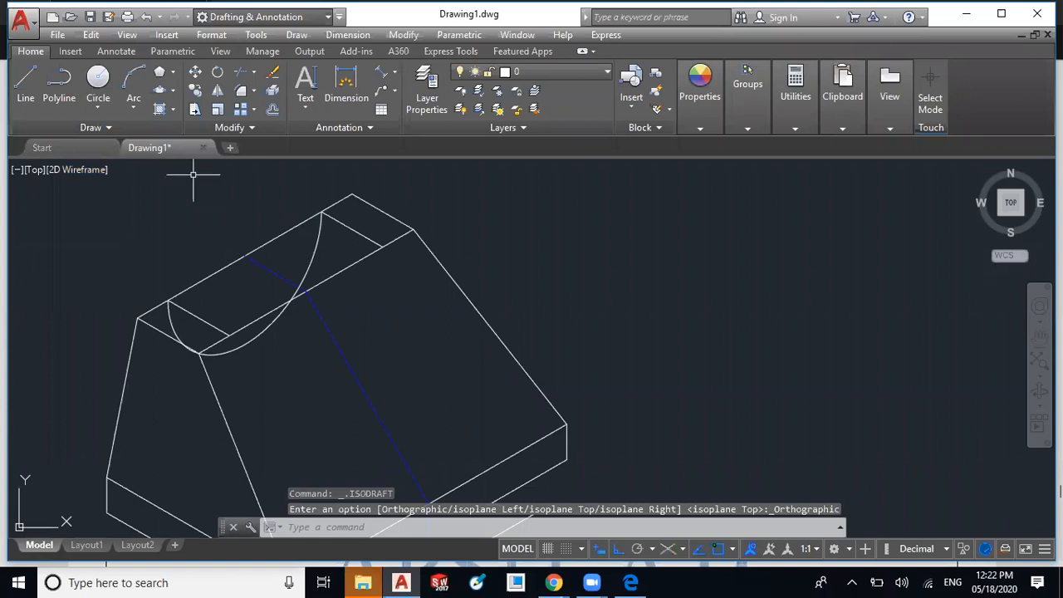
text(c)
key(Return)
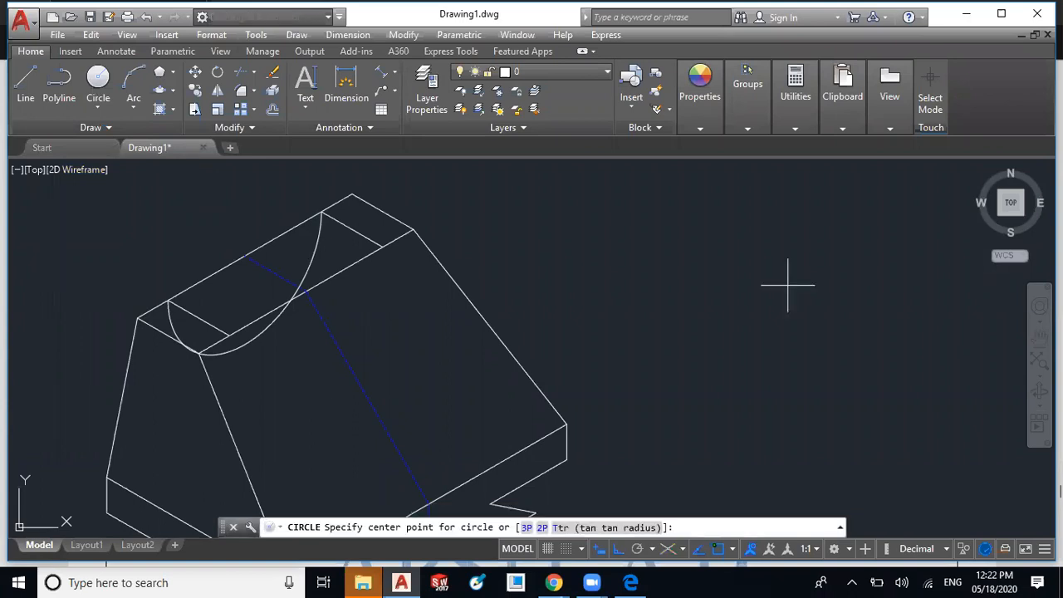
click(787, 285)
text(2)
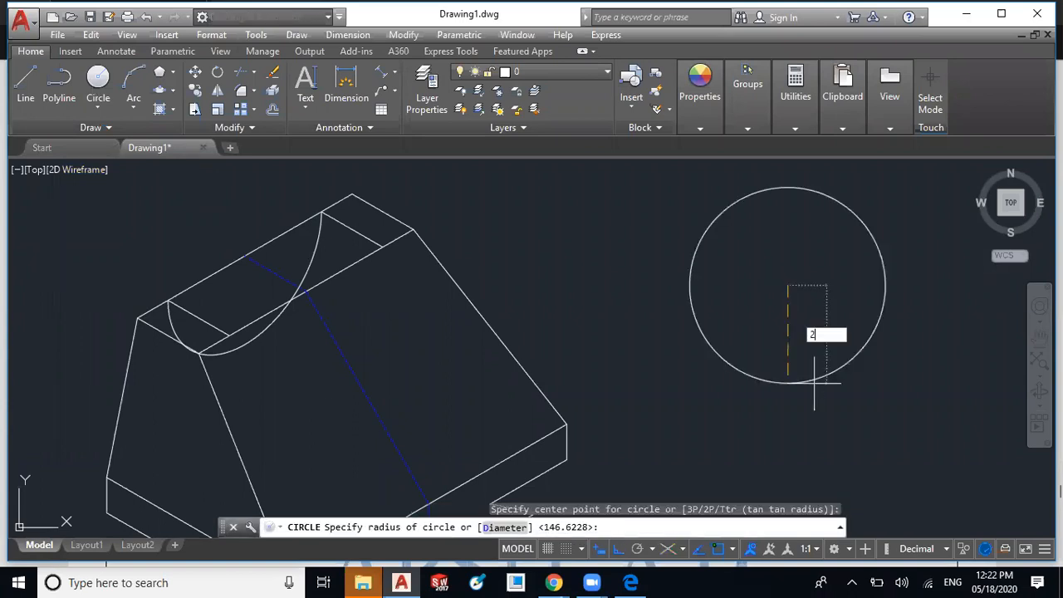
text(5)
key(Return)
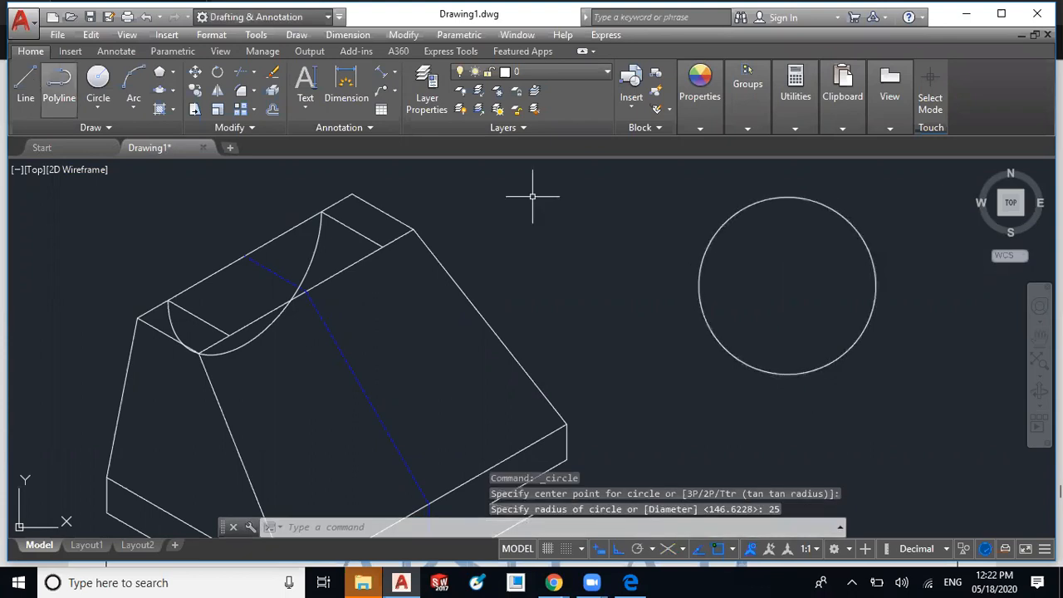
- Draw the plain circle's horizontal diameter and a vertical line from its centre down to its lowest point
text(l)
key(Return)
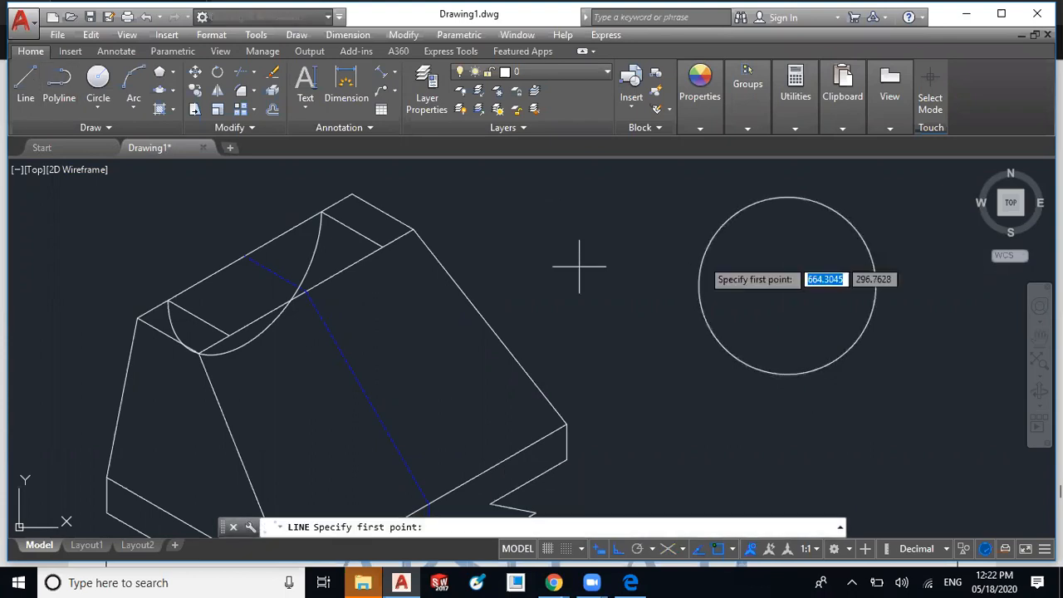
click(699, 287)
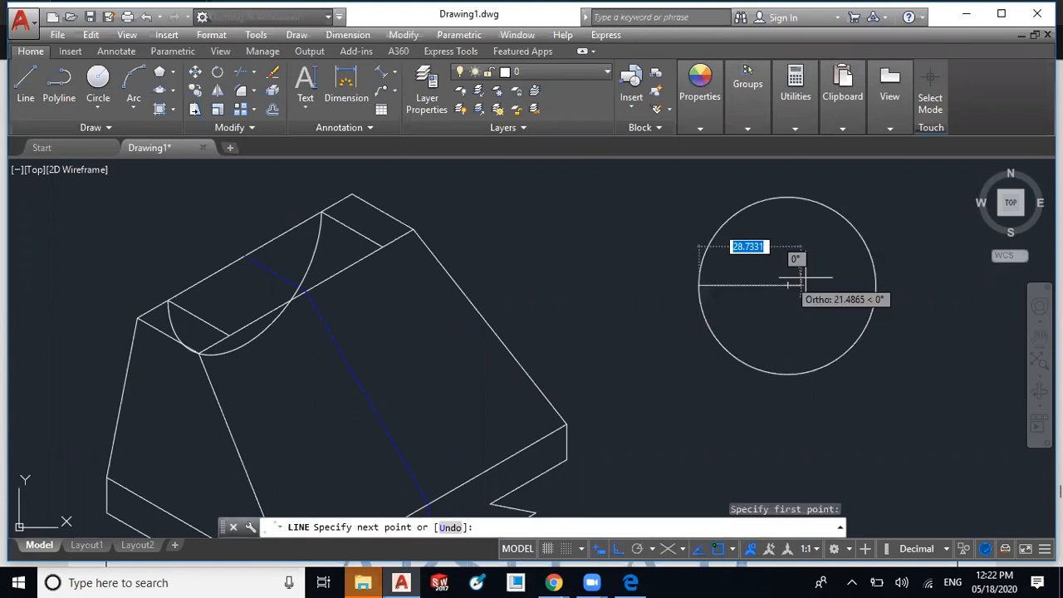
click(875, 286)
key(Escape)
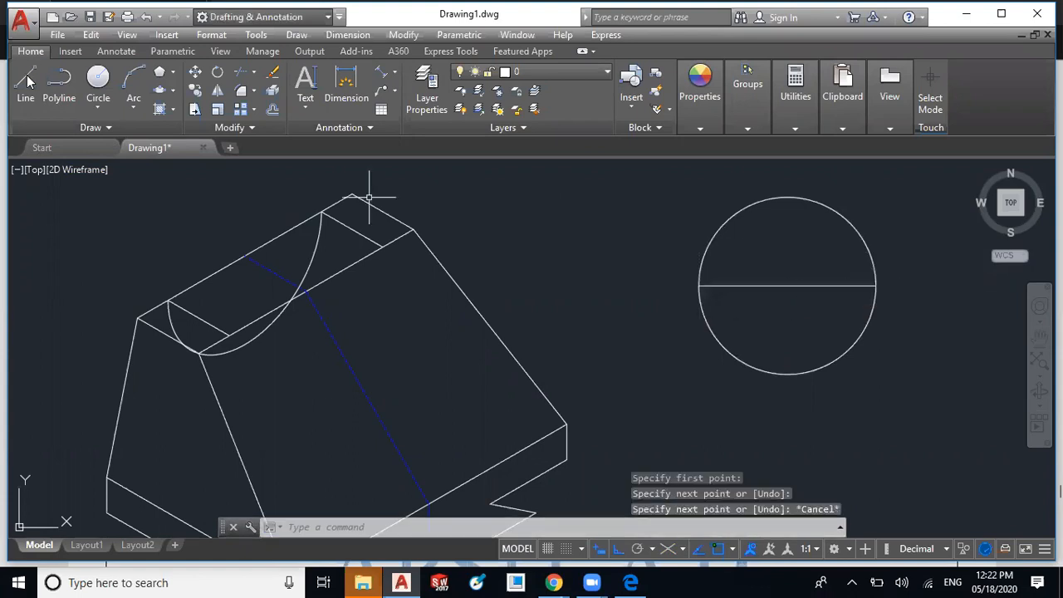
key(Return)
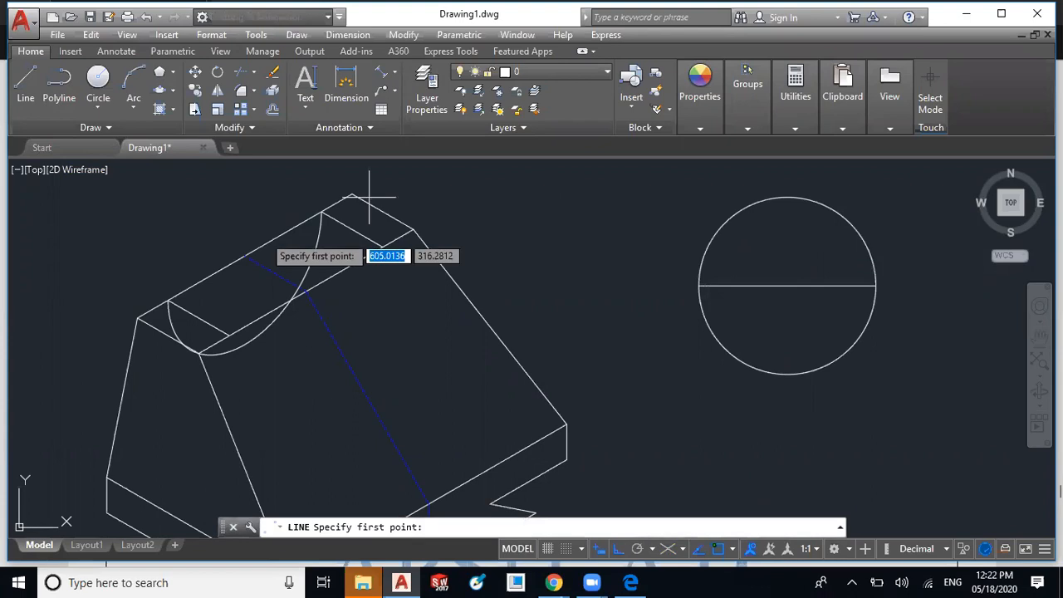
click(789, 286)
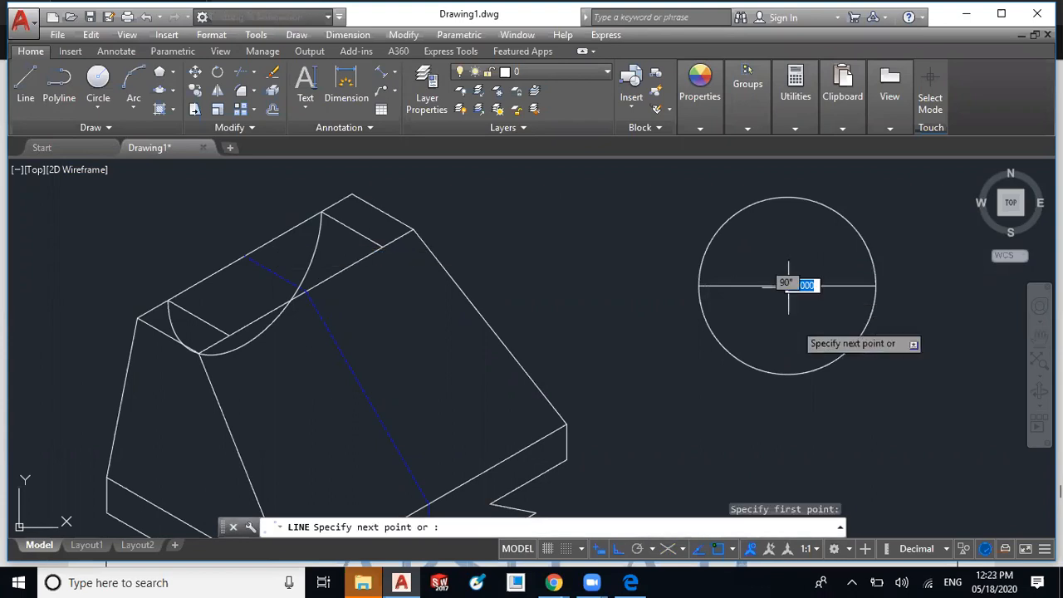
click(791, 373)
key(Escape)
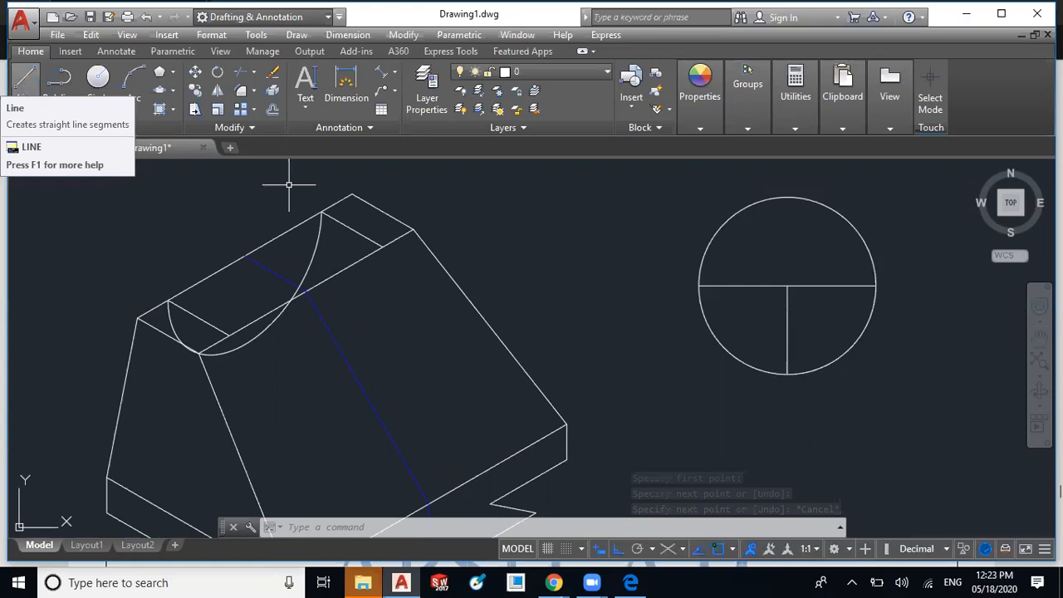
- Draw a horizontal line through the vertical radius's midpoint, from the circle's left side to just past its right side
key(Return)
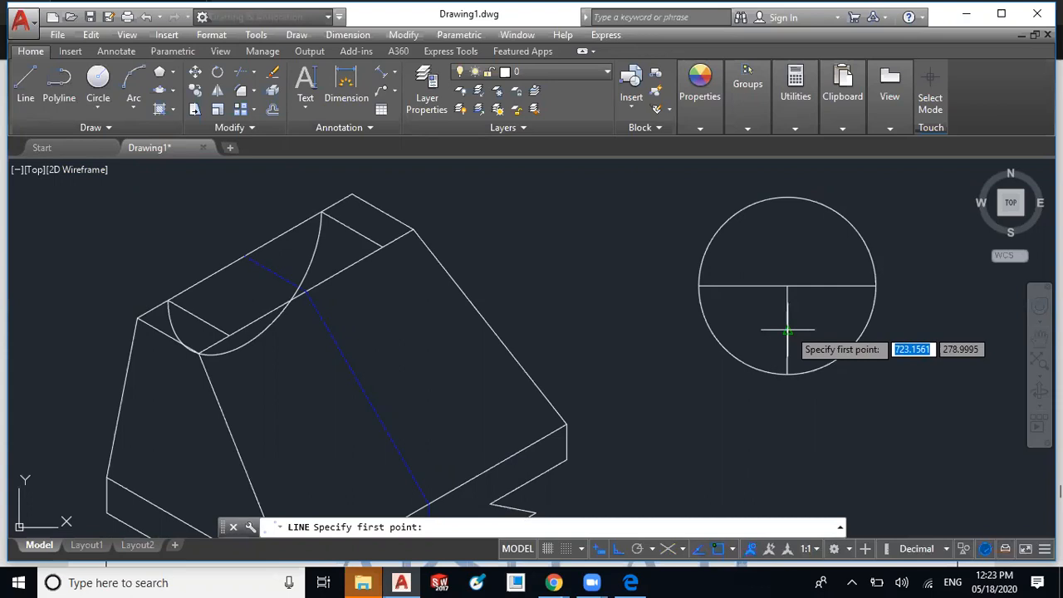
click(710, 329)
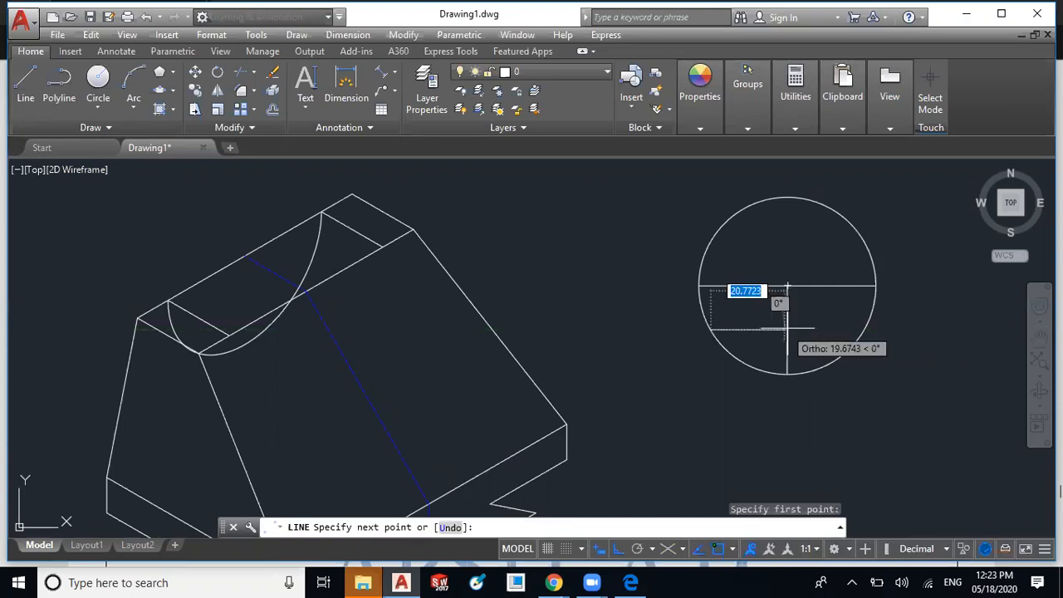
click(865, 330)
key(Escape)
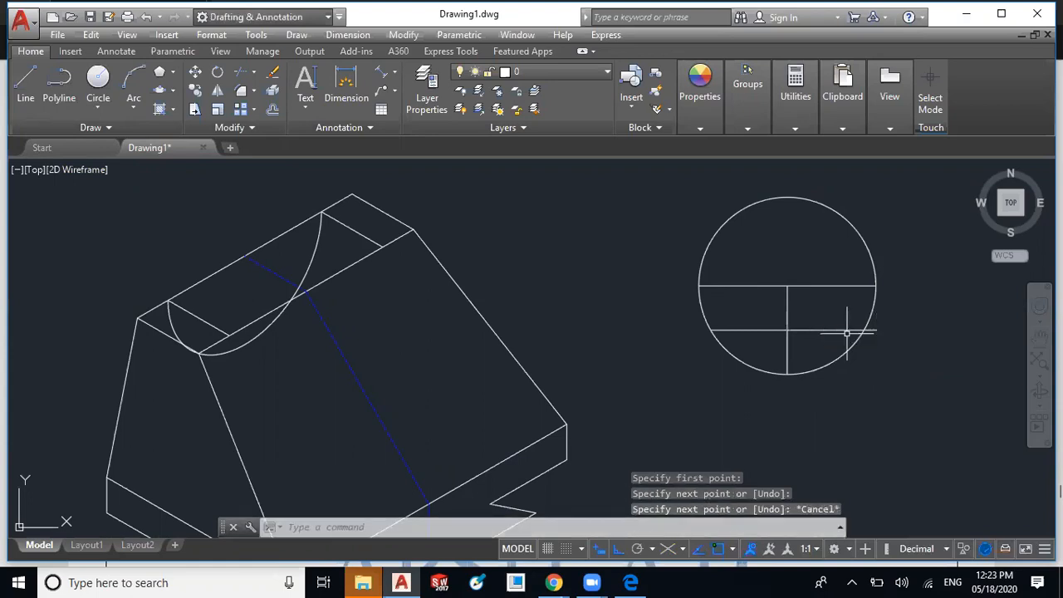
- Shorten the horizontal chord through the vertical radius's midpoint so that its overhanging end lies on the plain circle
scroll(846, 332, up, 4)
click(867, 325)
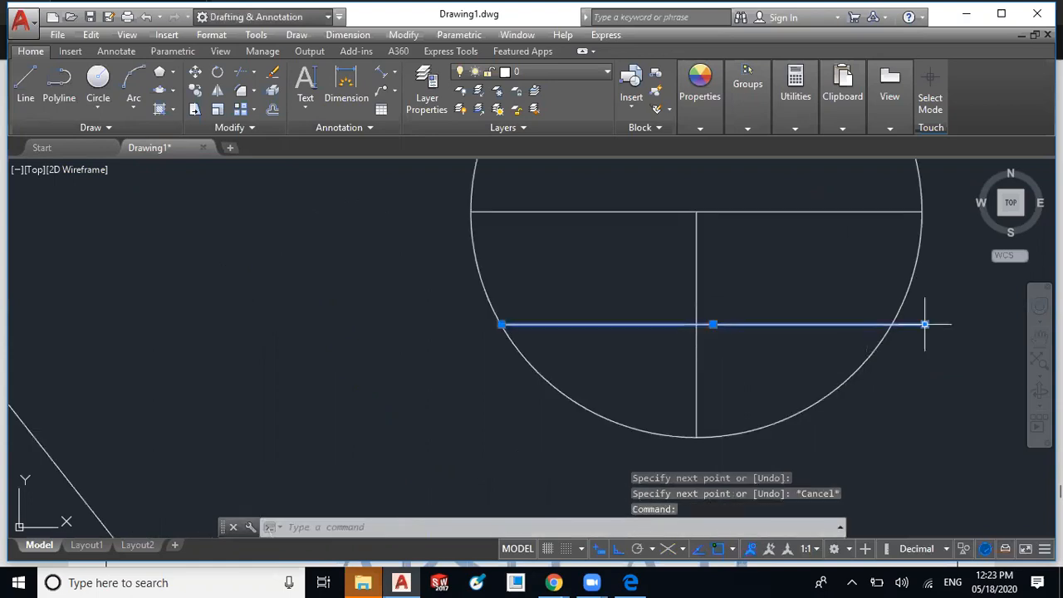
click(925, 324)
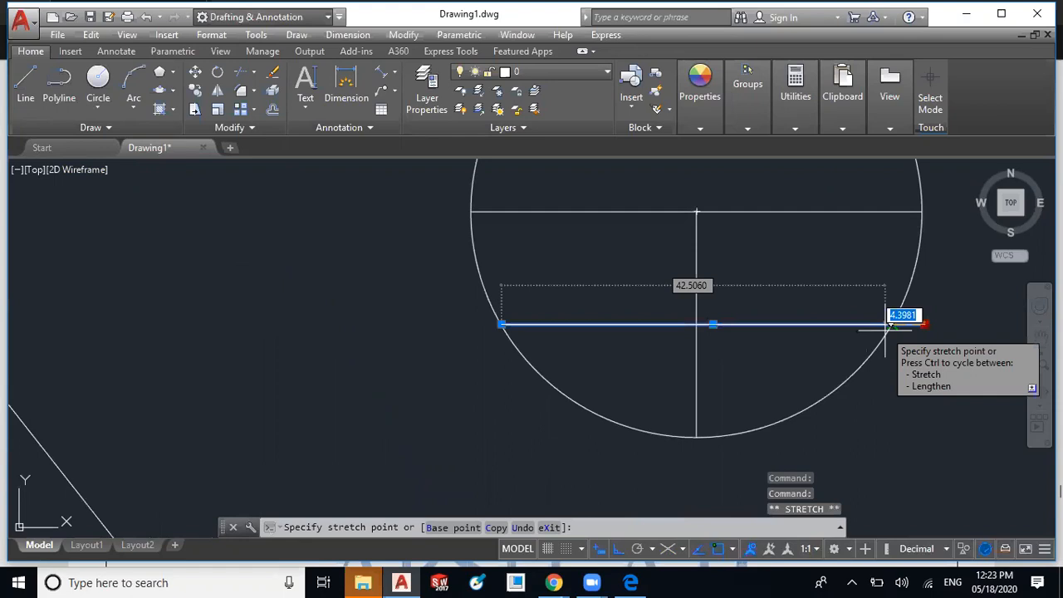
key(Escape)
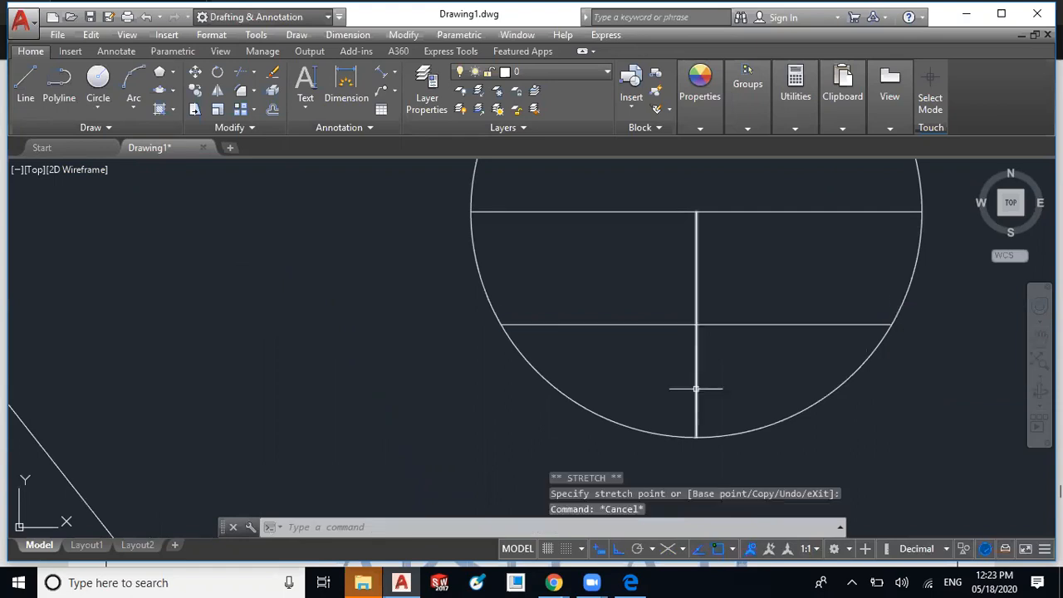
- Turn isometric drafting back on and switch to the right isoplane
scroll(696, 388, down, 2)
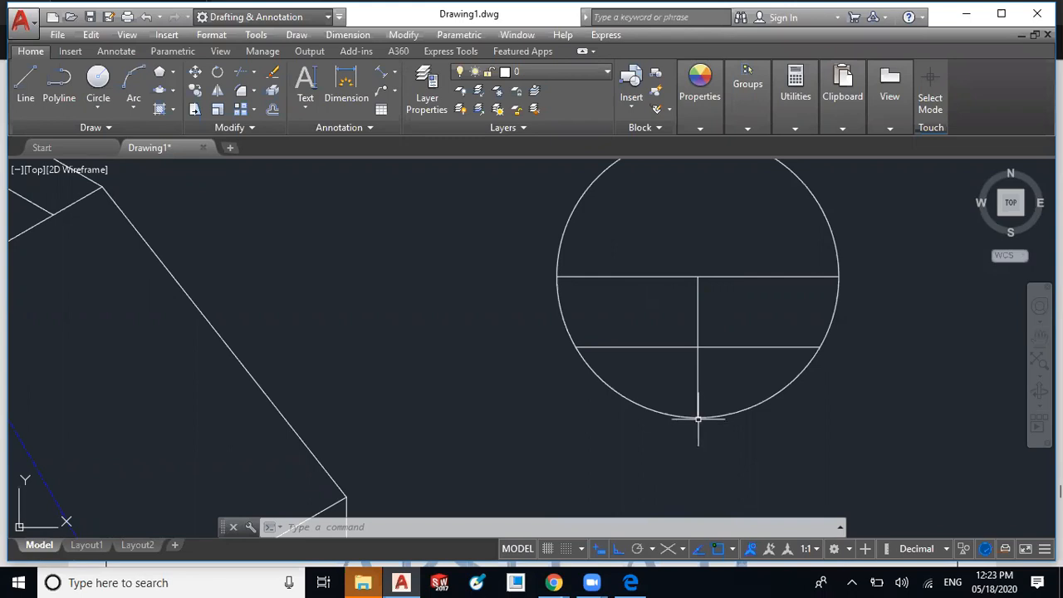
scroll(754, 455, down, 2)
middle_drag(756, 463, 787, 415)
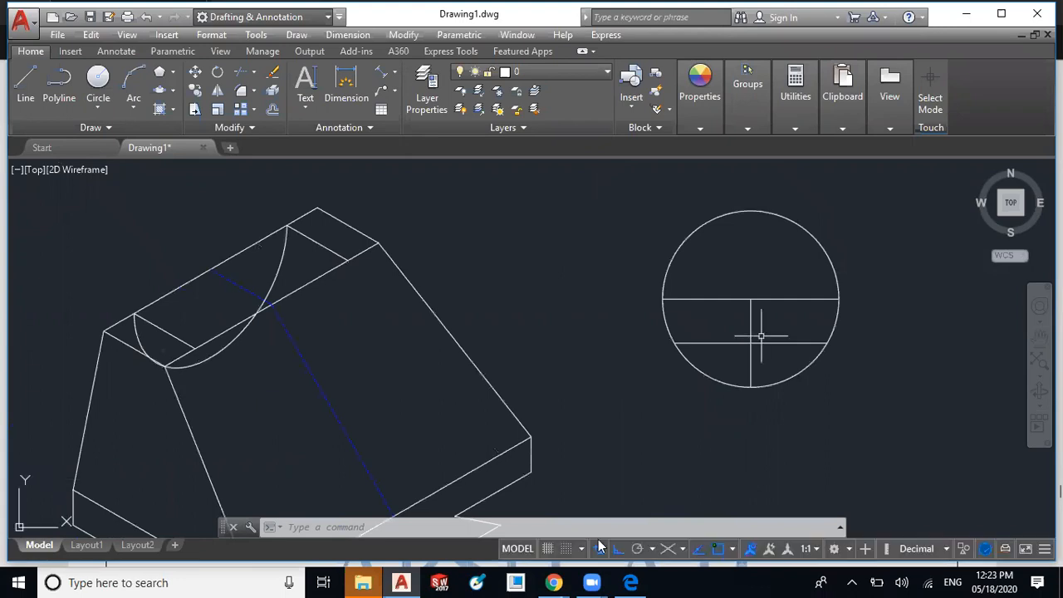
click(667, 550)
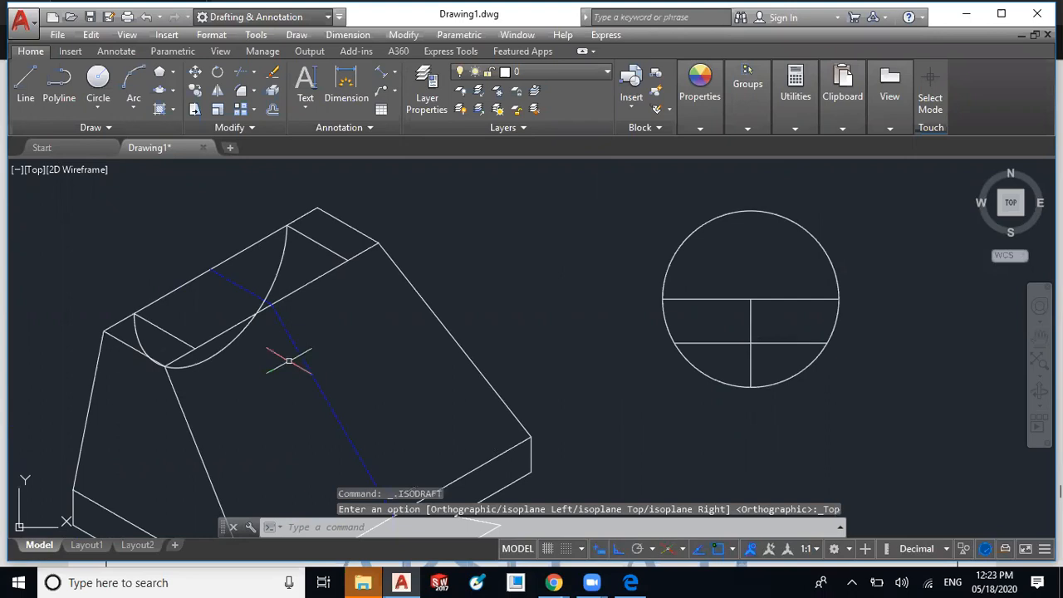
key(F5)
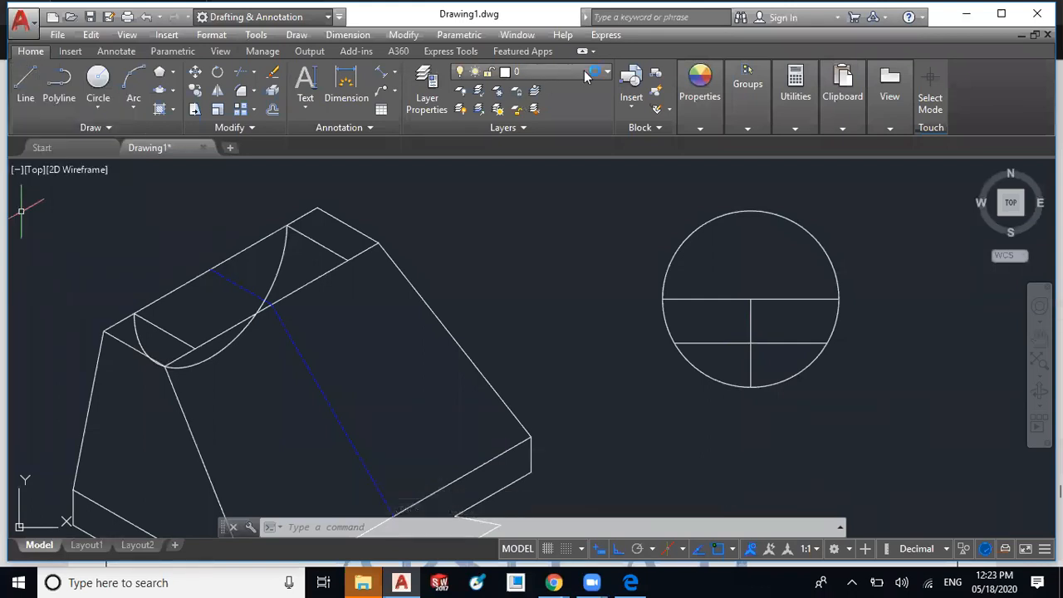
- Turn on the Constr layer and make Hidden the current layer
click(540, 72)
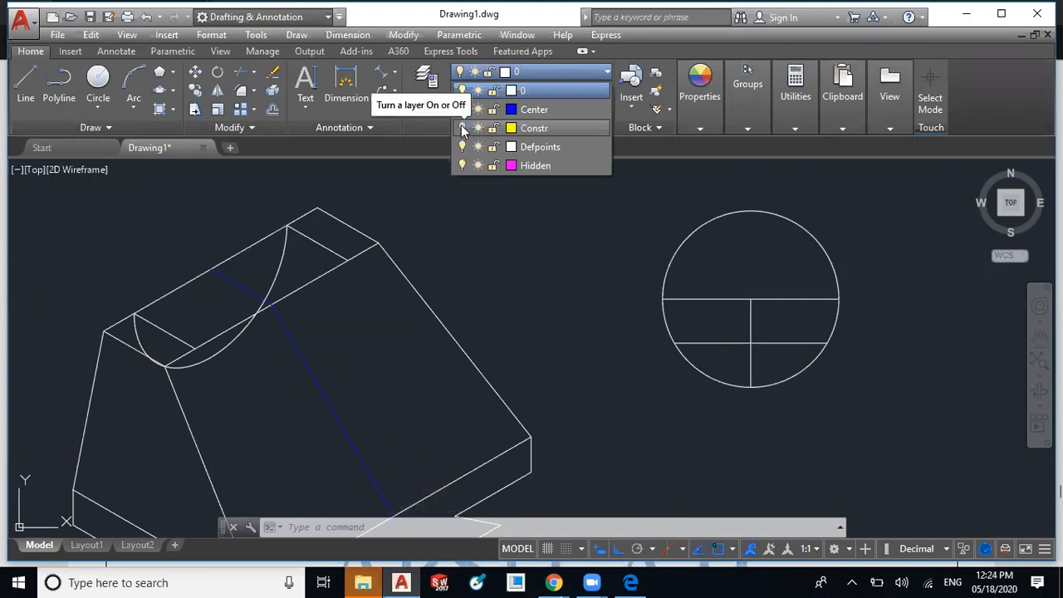
click(463, 128)
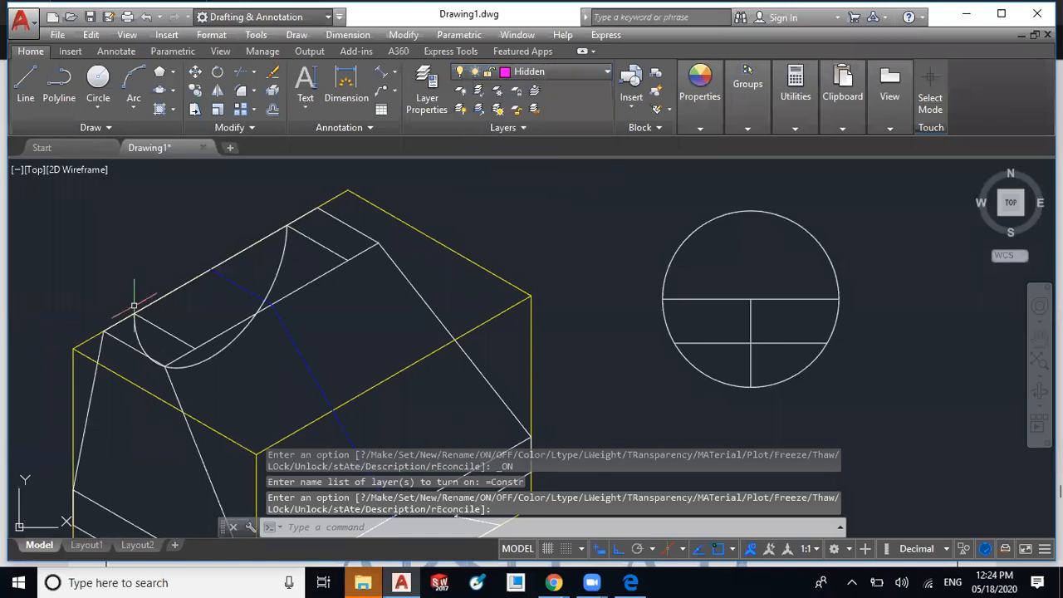
- Draw a 25-unit vertical line down from the point where the blue centreline crosses the top face's front edge
click(25, 85)
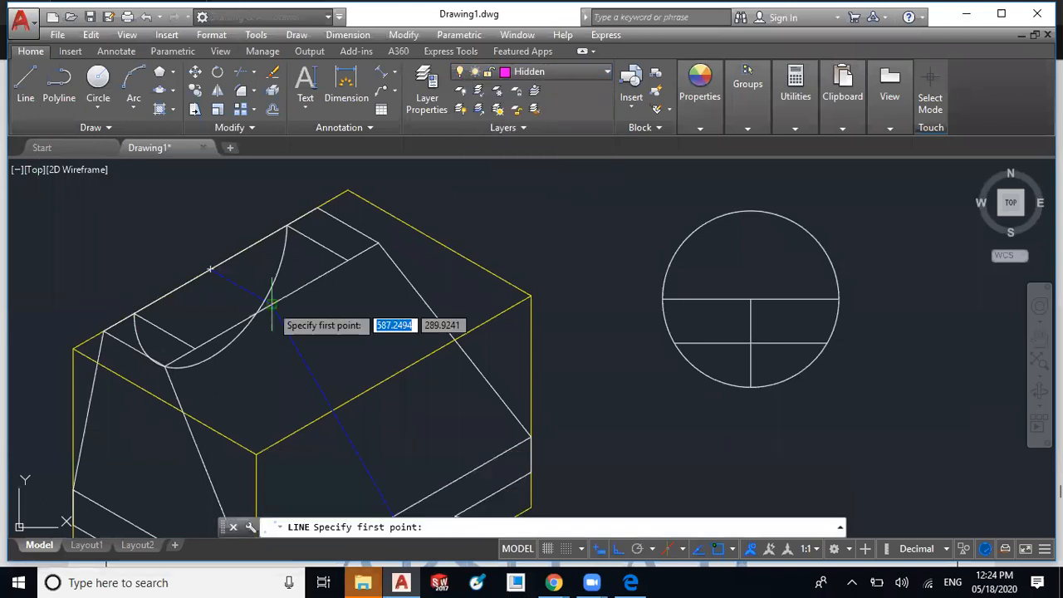
click(272, 304)
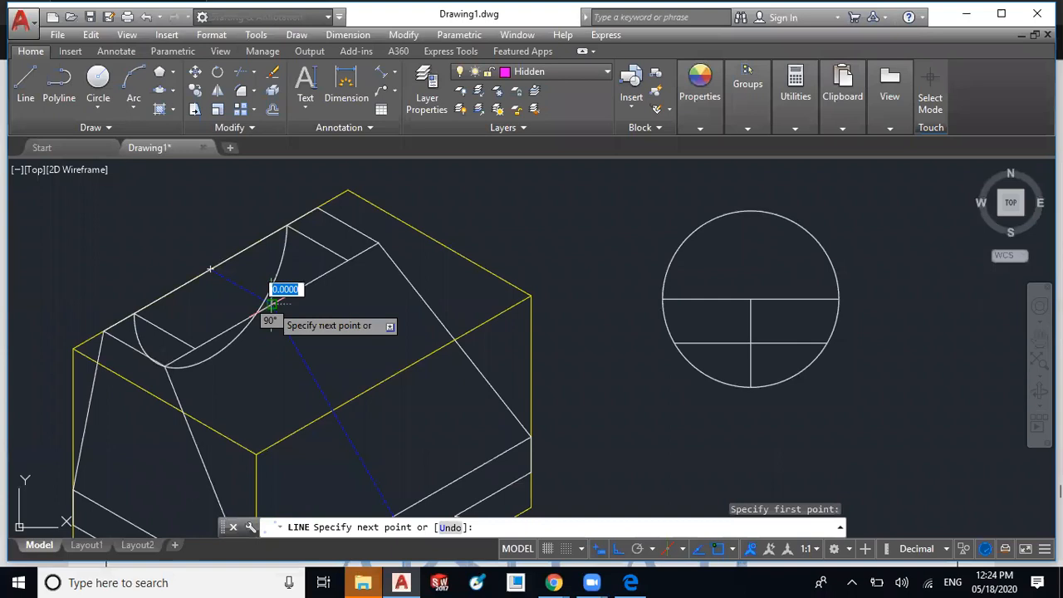
text(25)
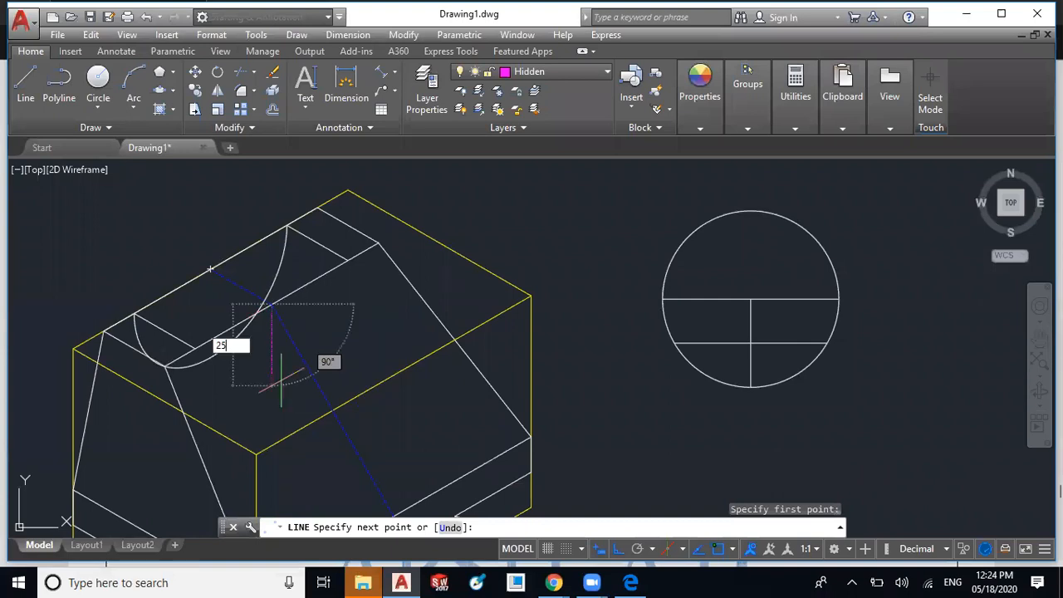
key(Return)
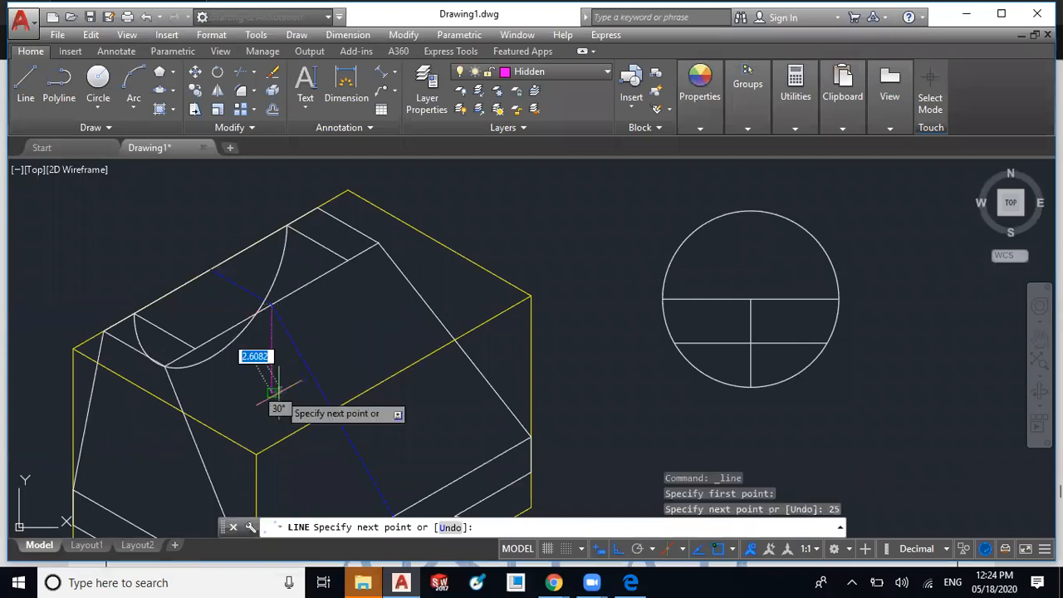
- On the left isoplane, draw a line from the vertical line's lower end to the blue centreline on the sloped face
key(F5)
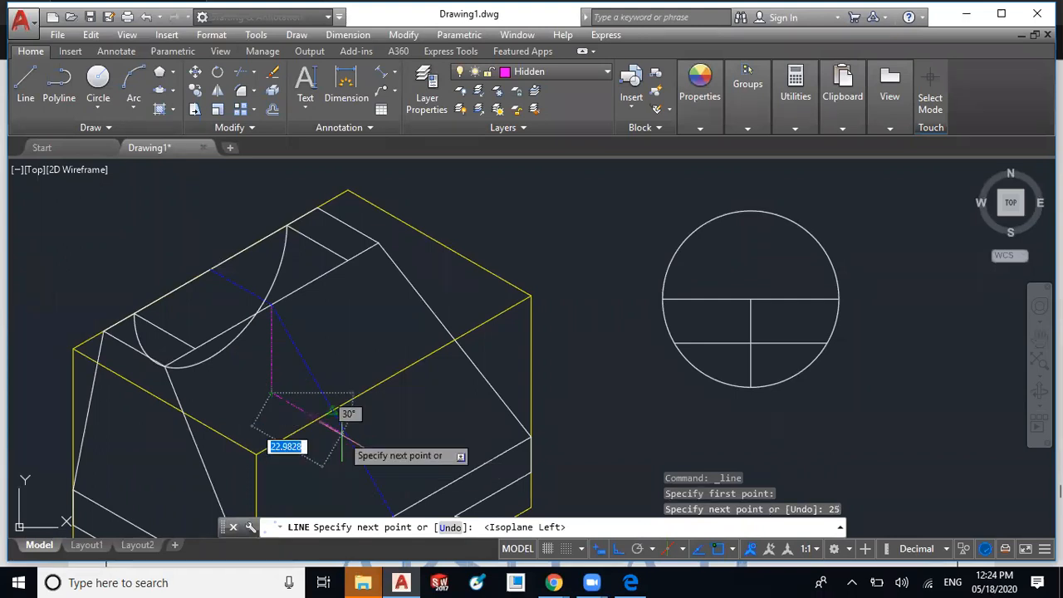
key(Escape)
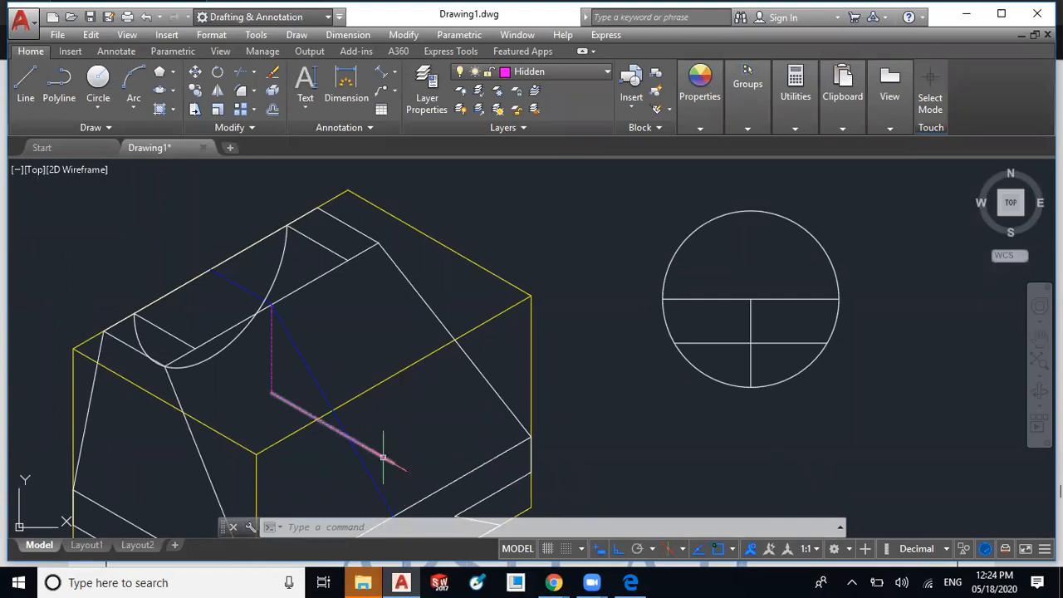
click(383, 457)
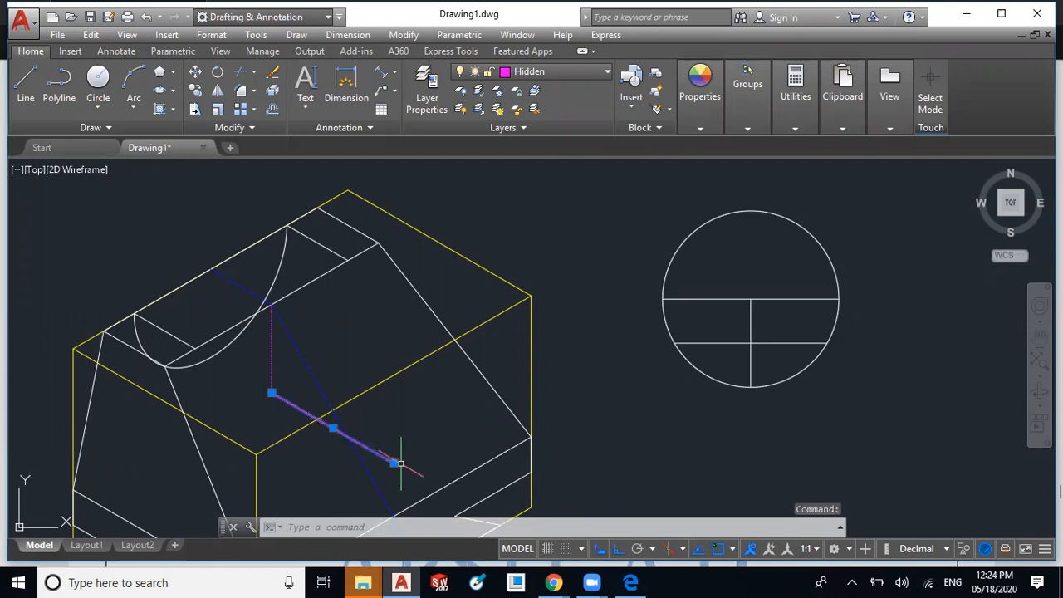
click(396, 463)
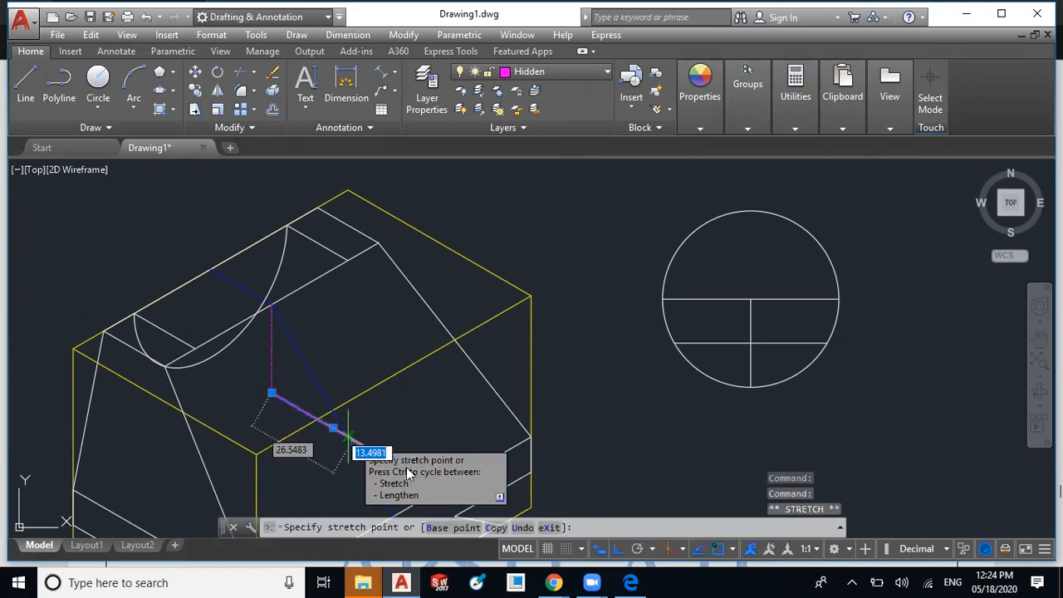
text(25)
key(Return)
mouse_move(348, 436)
key(Escape)
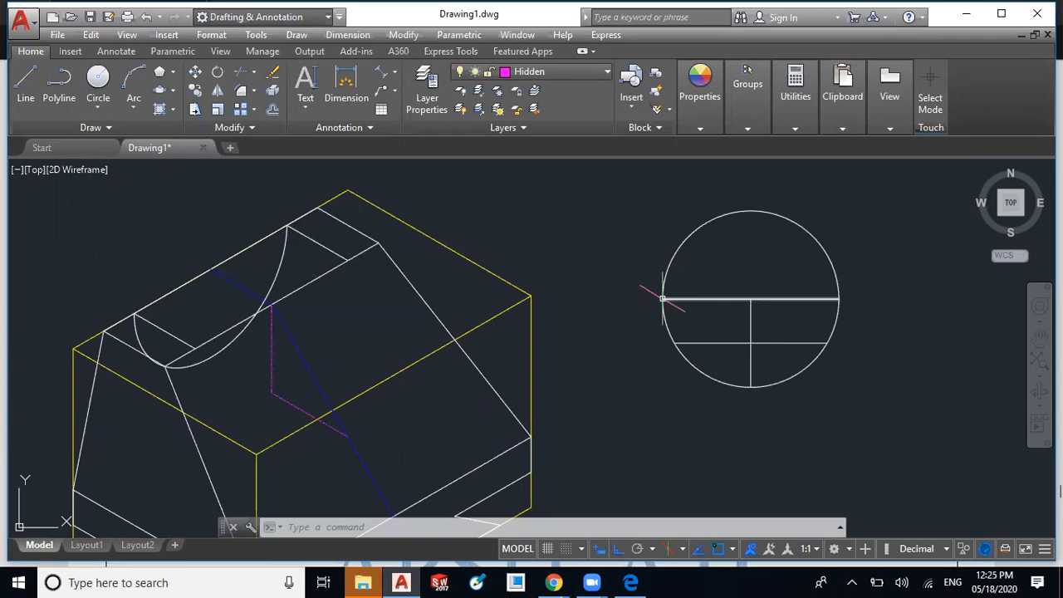
- Add a linear dimension from the vertical radius's midpoint to the chord's left end on the plain circle, placed below the chord
mouse_move(662, 298)
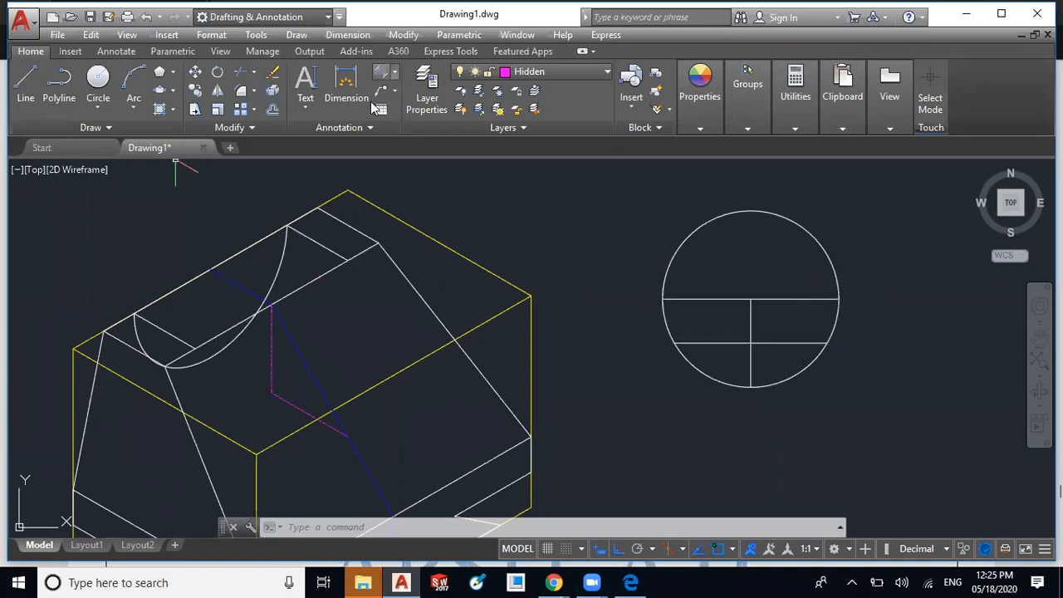
click(394, 73)
click(362, 97)
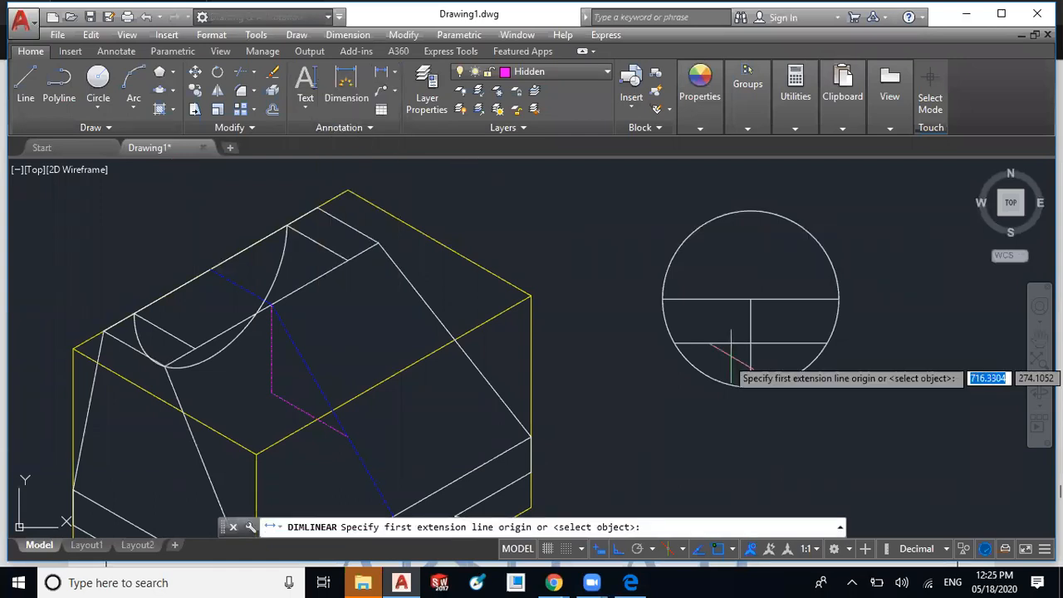
click(751, 342)
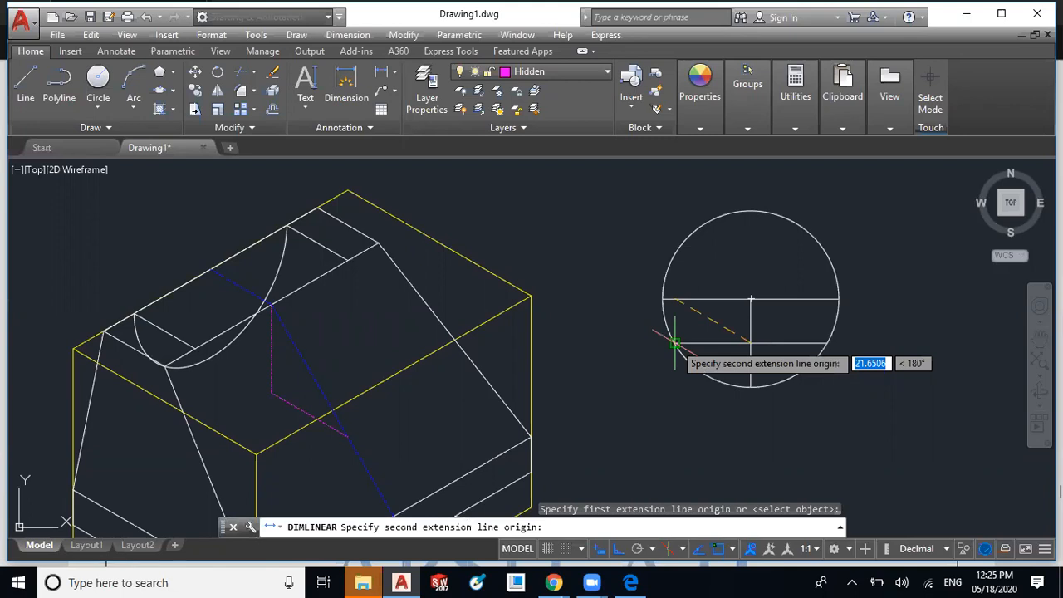
click(674, 343)
click(706, 380)
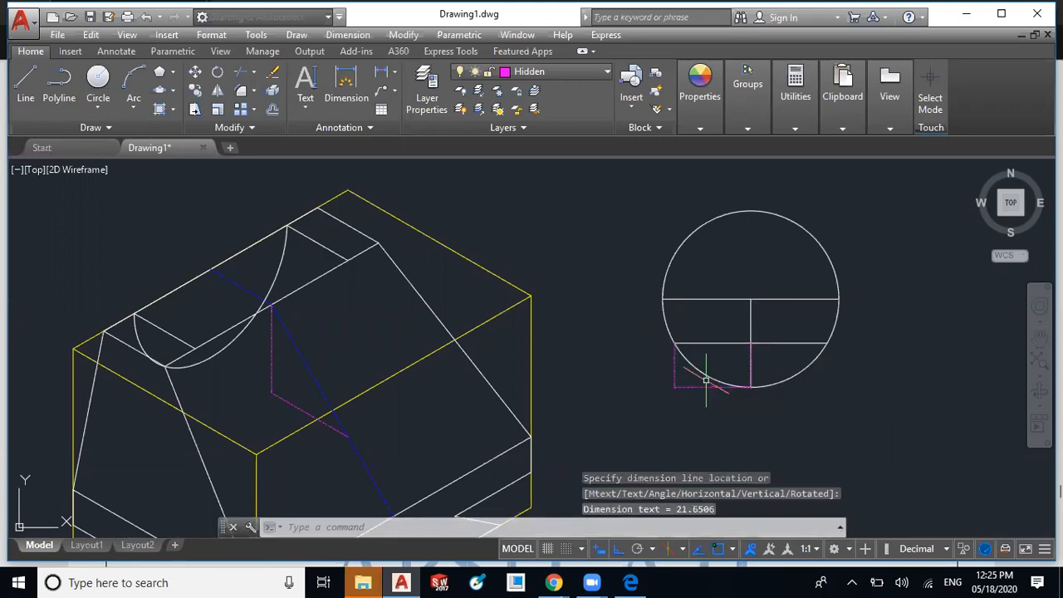
scroll(706, 382, up, 4)
scroll(732, 390, up, 5)
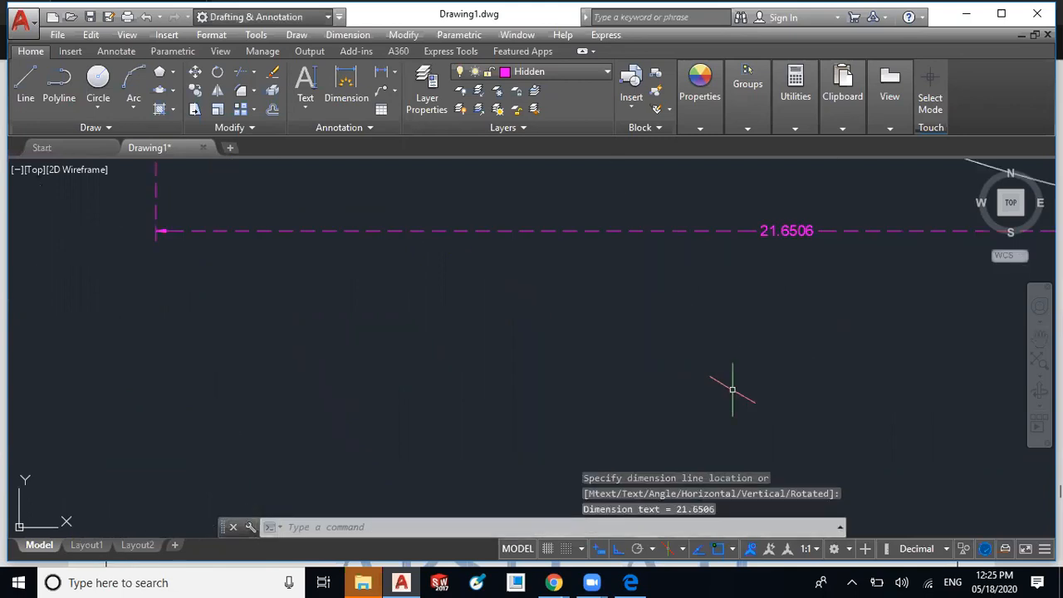
scroll(716, 383, down, 2)
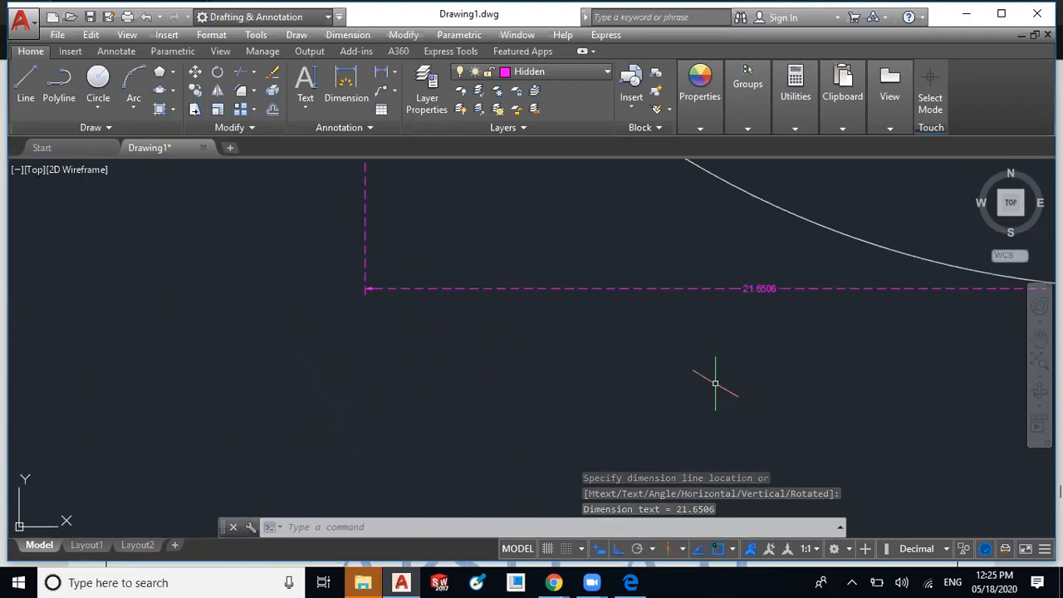
scroll(730, 392, down, 10)
key(Escape)
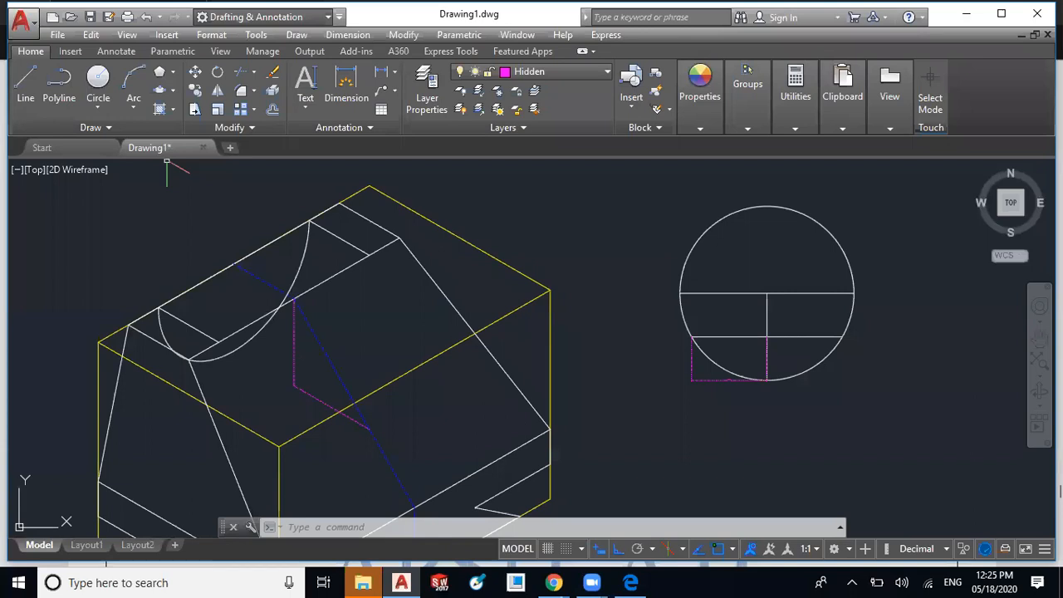
- Draw a hidden line from the 25-unit vertical line's midpoint to the blue centreline on the sloped face
text(l)
key(Return)
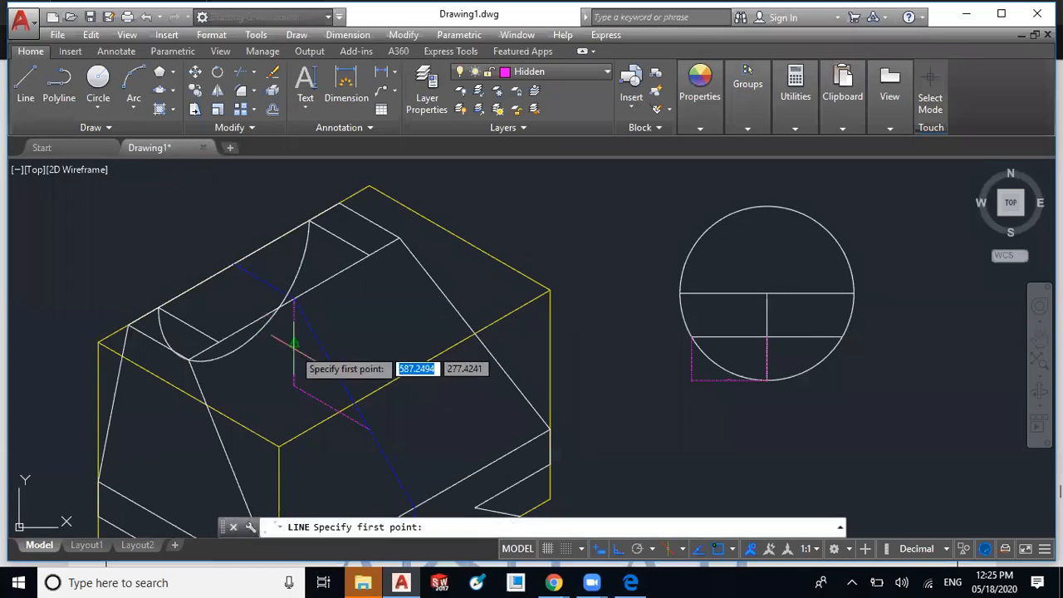
click(293, 342)
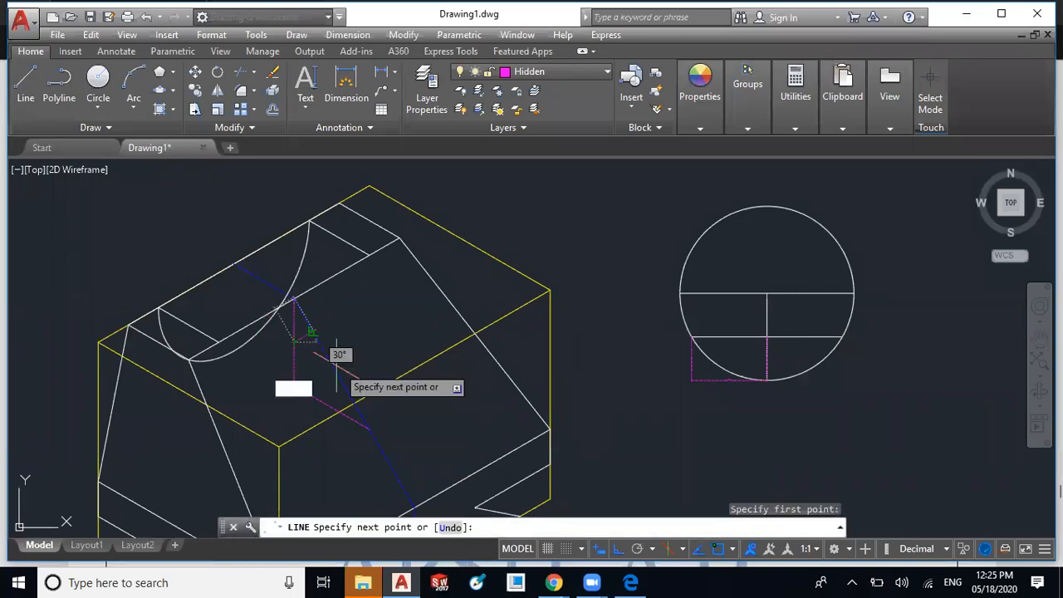
click(414, 408)
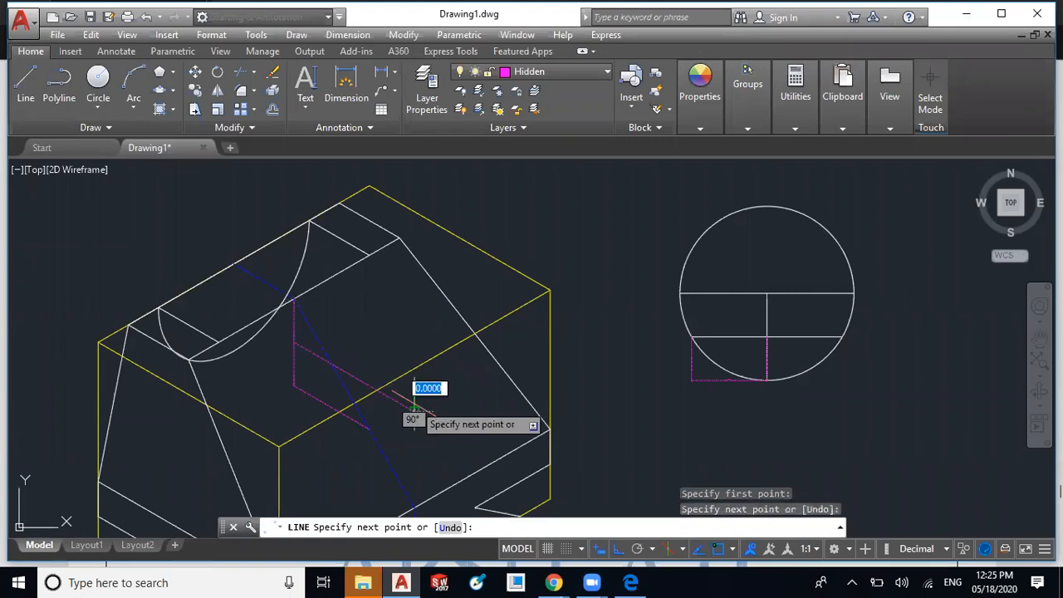
key(Escape)
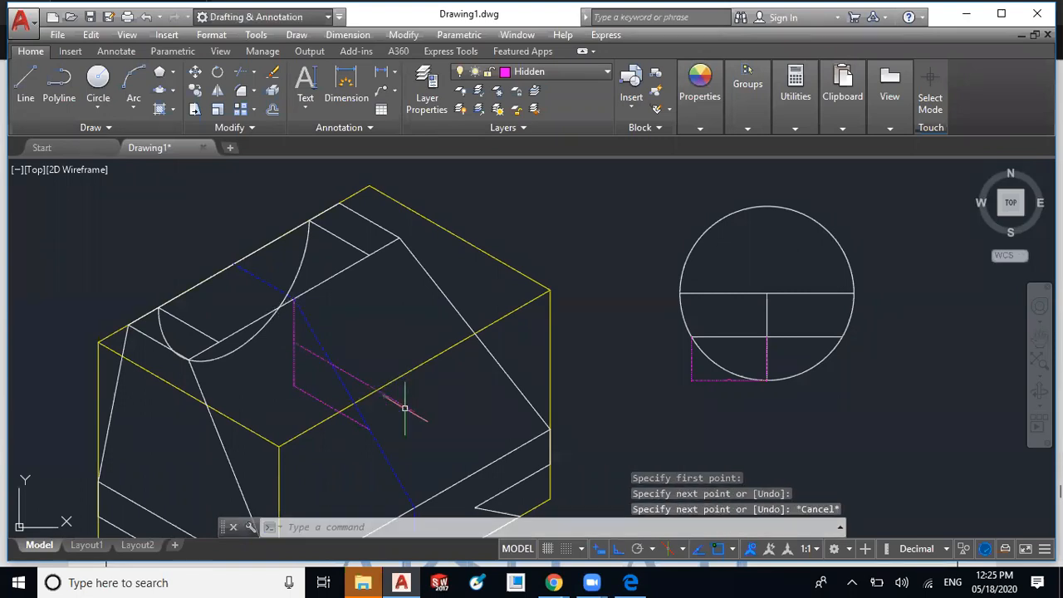
click(414, 410)
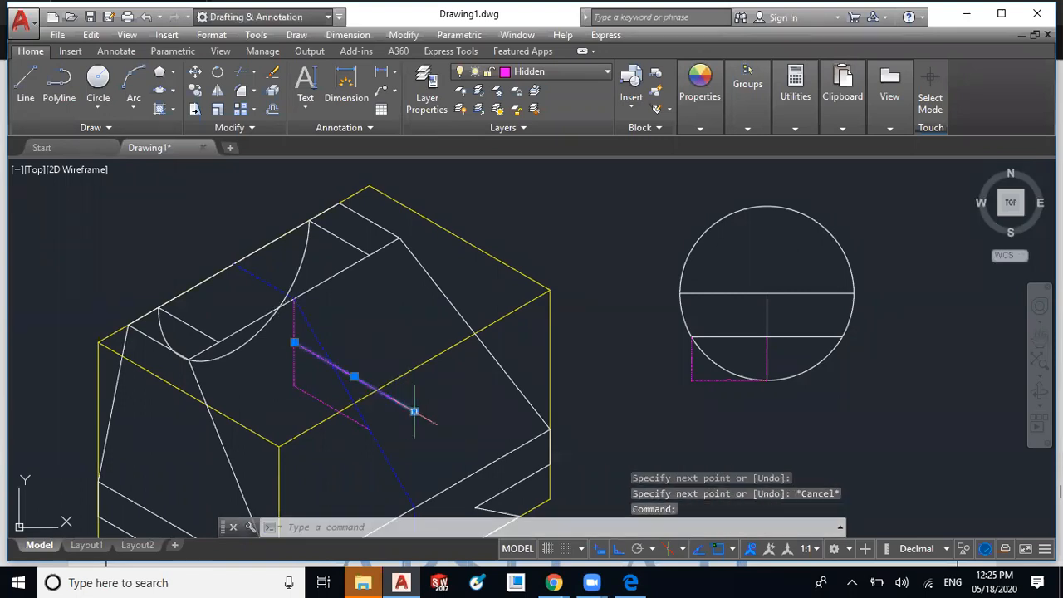
click(414, 410)
click(331, 364)
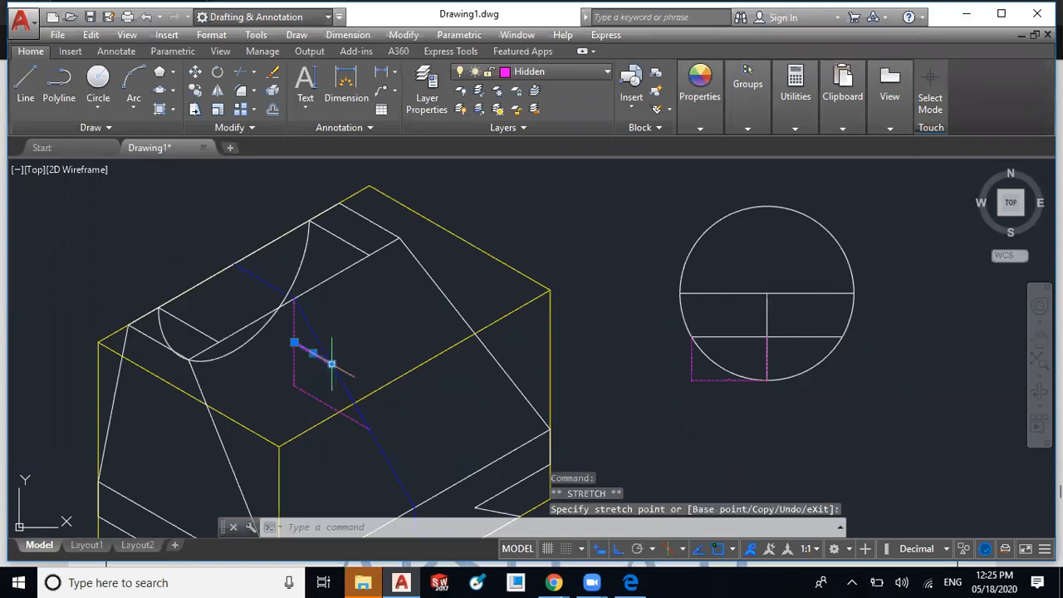
key(Escape)
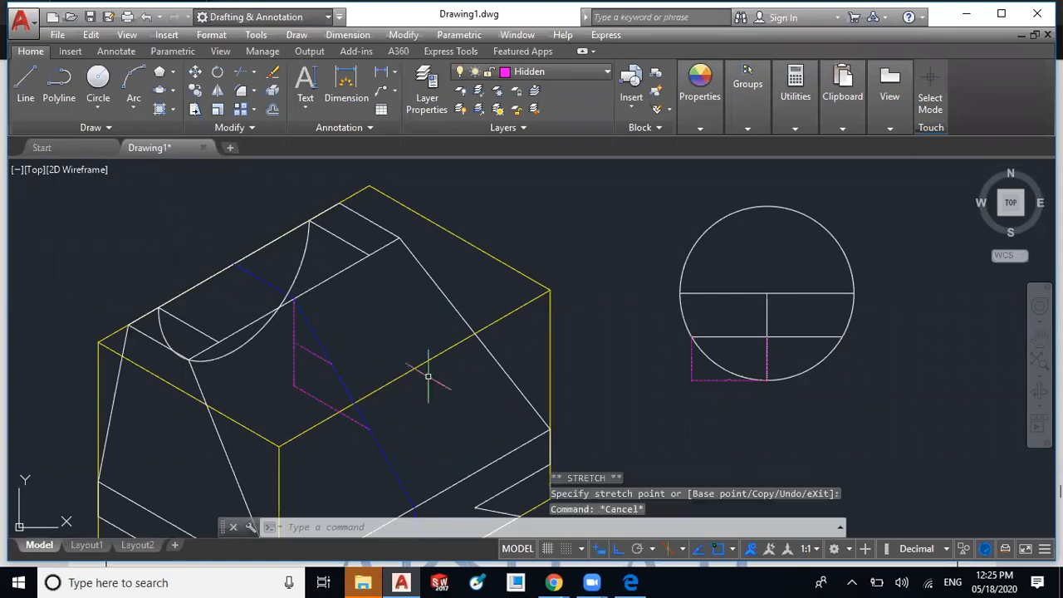
- Switch to the right isoplane and examine the half-chord dimension below the plain circle's chord
key(F5)
key(F5)
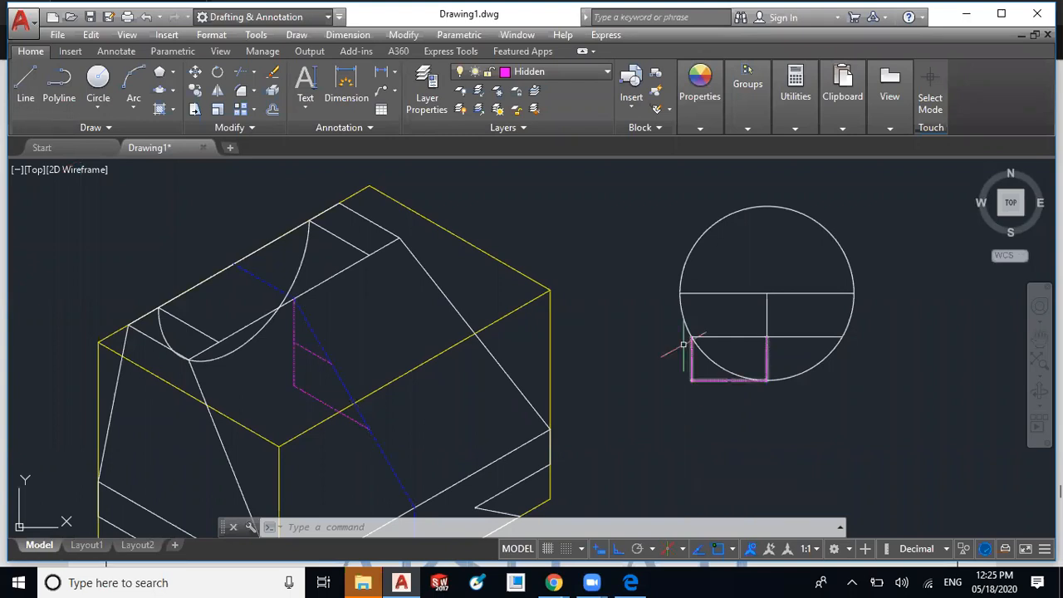
scroll(732, 388, up, 2)
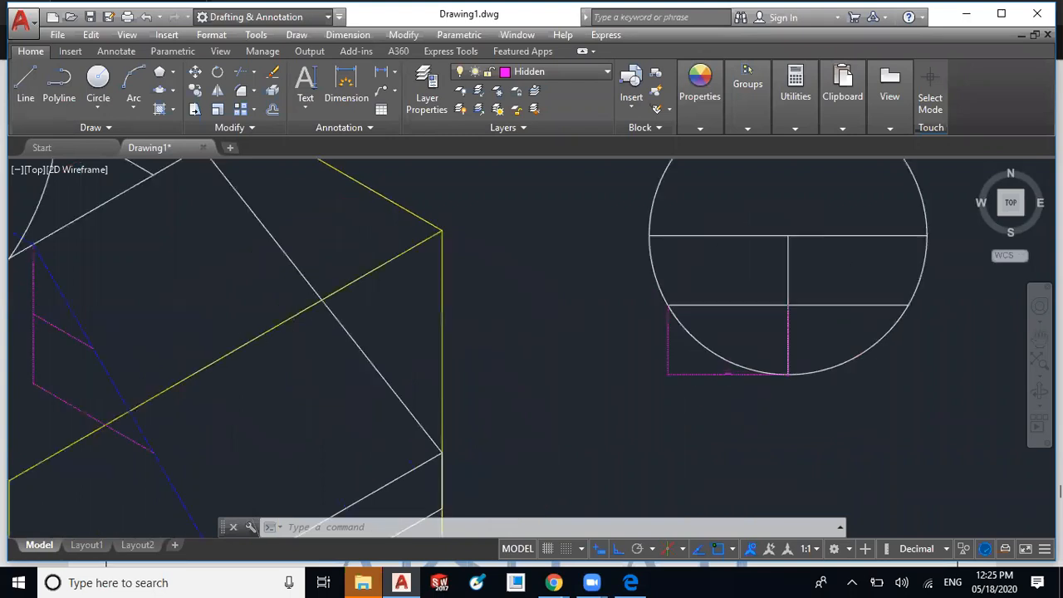
scroll(735, 392, up, 6)
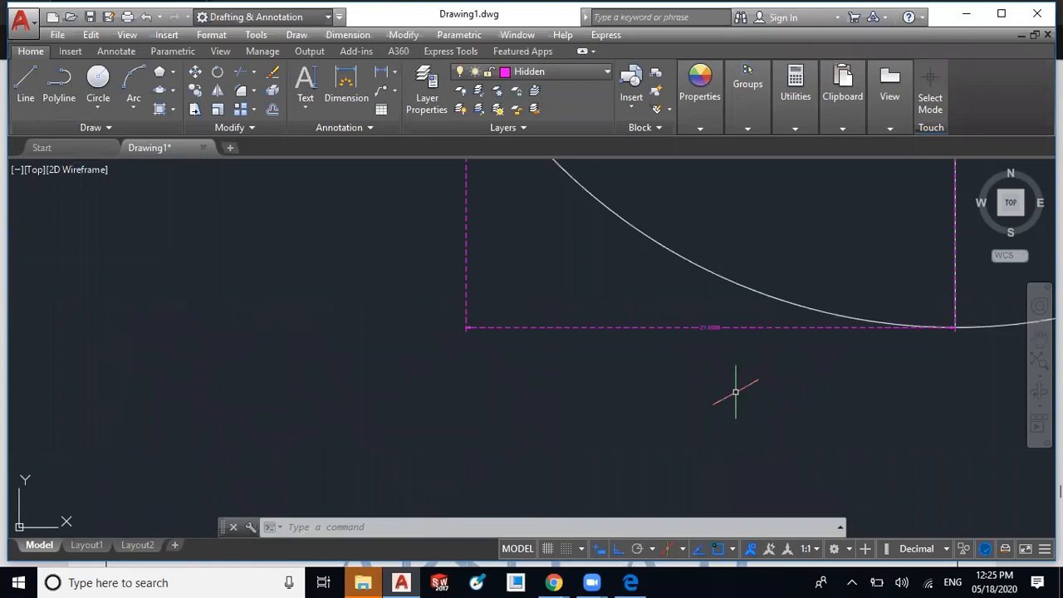
scroll(733, 393, up, 2)
scroll(728, 394, down, 2)
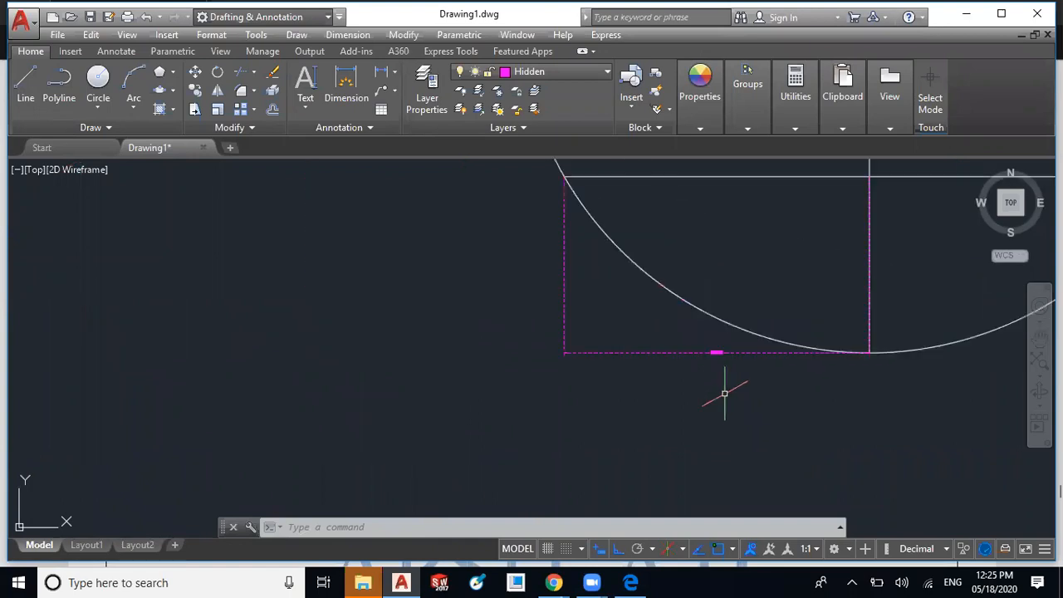
scroll(725, 394, down, 6)
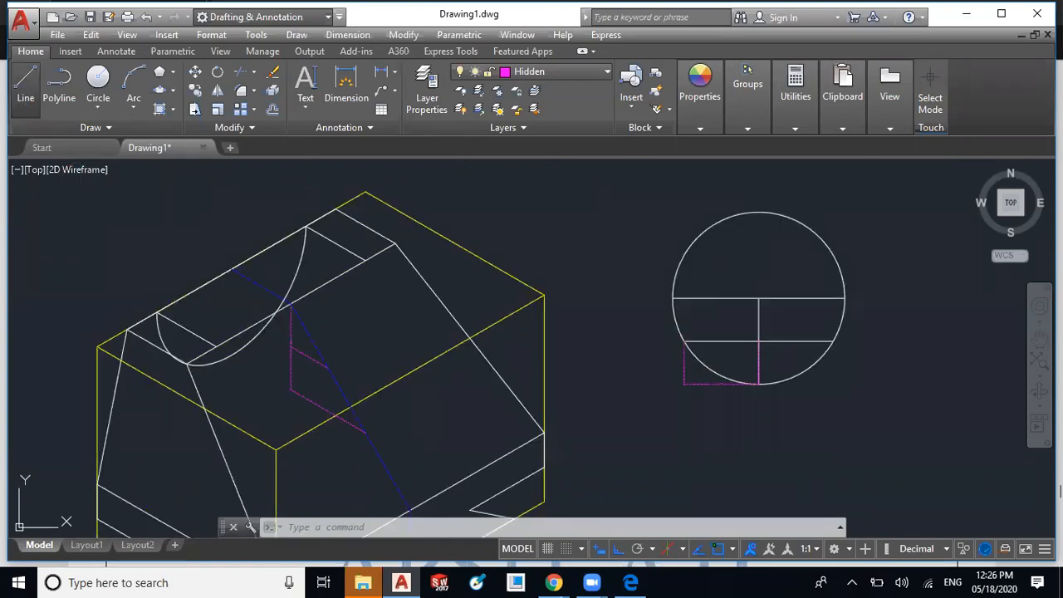
- Try a 21.5-unit line on the Hidden layer, down-left from the upper hidden line's end on the blue centreline, and undo it
click(25, 85)
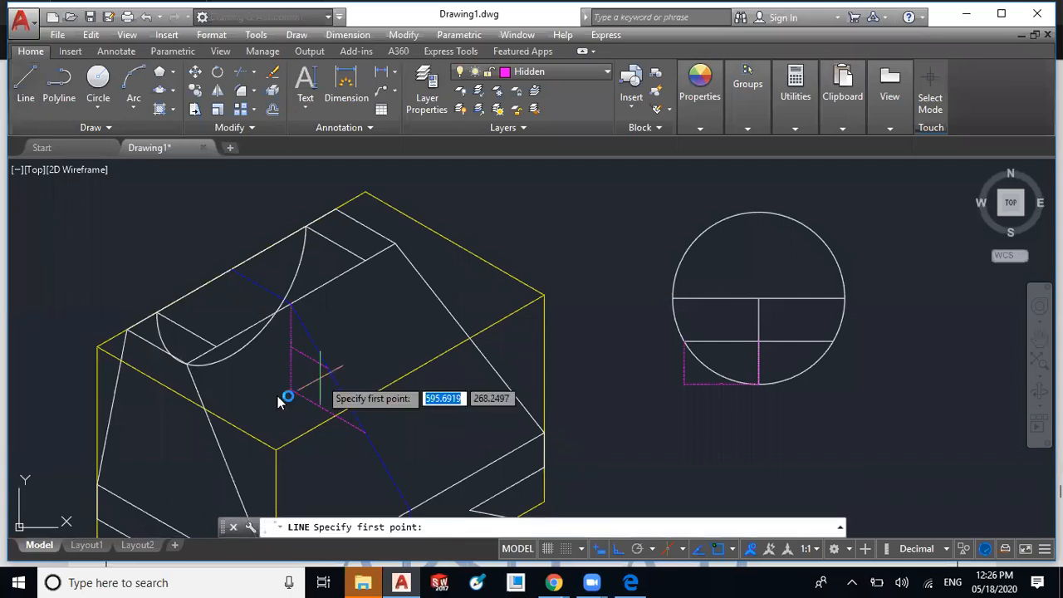
click(322, 370)
text(21.5)
key(Return)
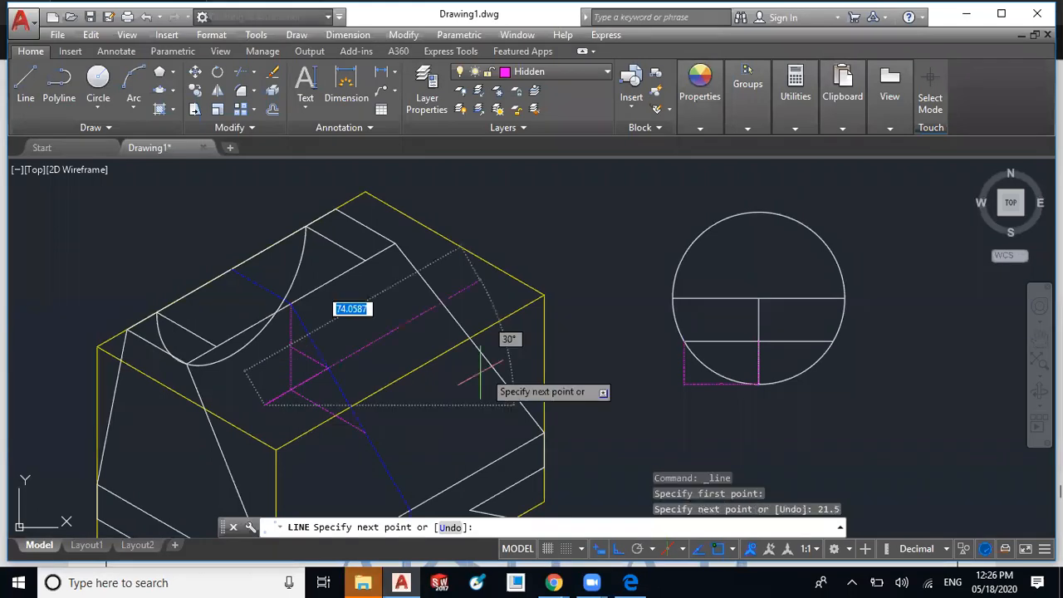
key(Escape)
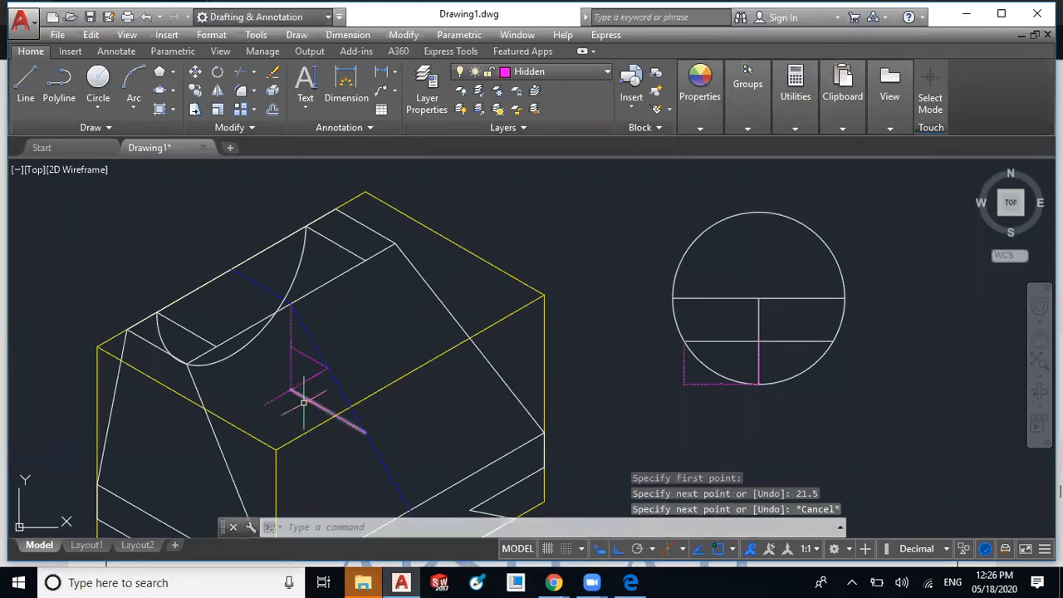
key(ctrl+z)
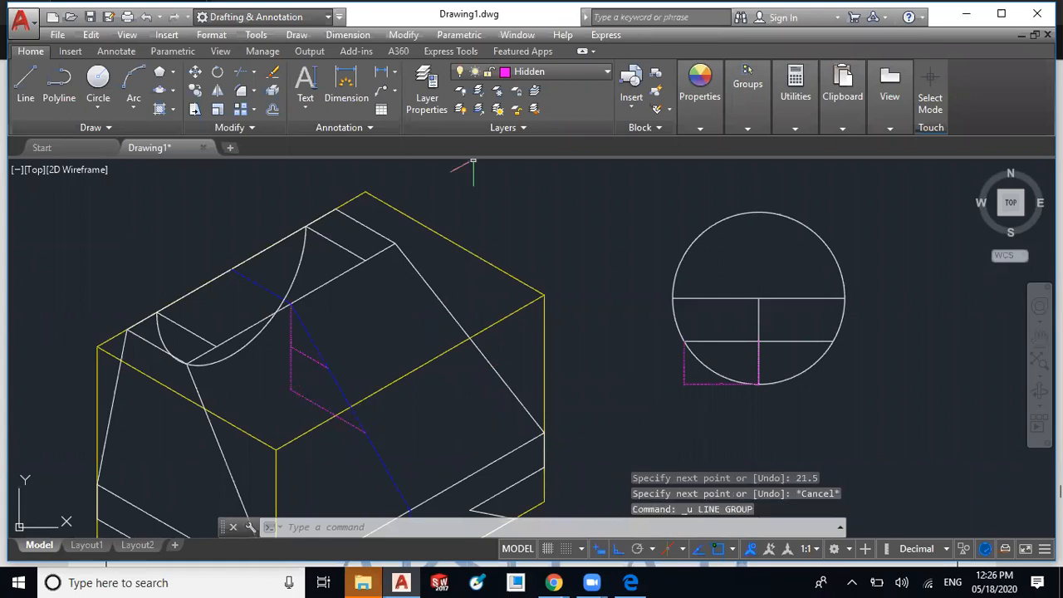
- Make Constr the current layer and start a line at the upper hidden line's end on the blue centreline
click(560, 73)
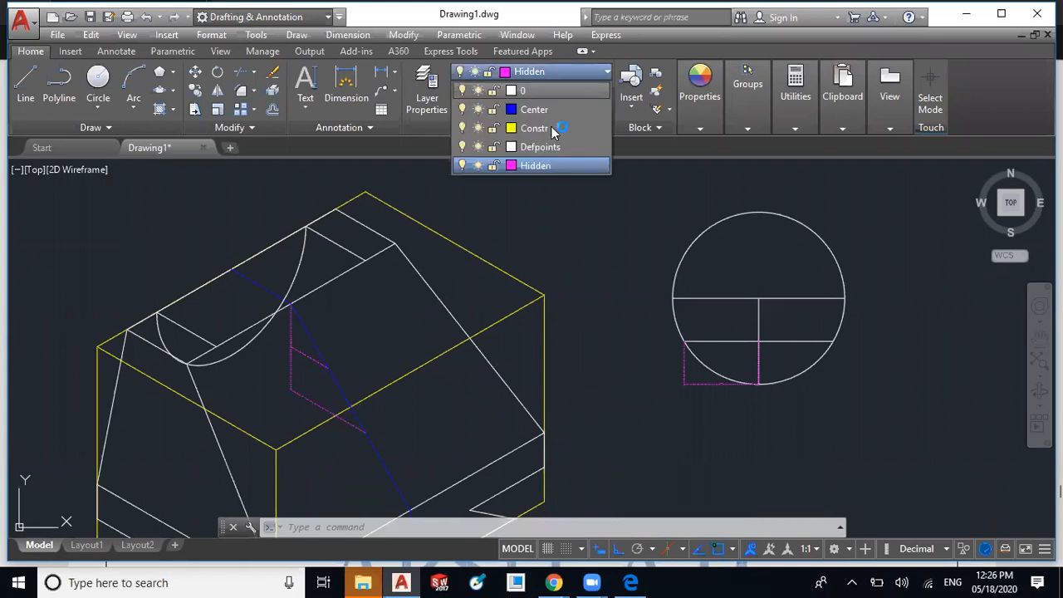
click(552, 126)
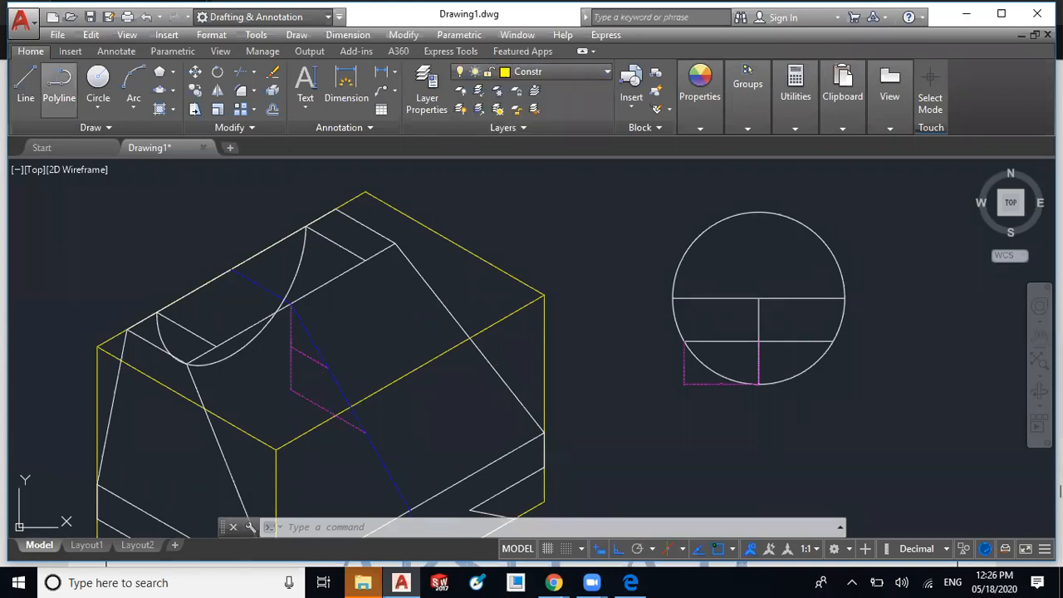
text(l)
key(Return)
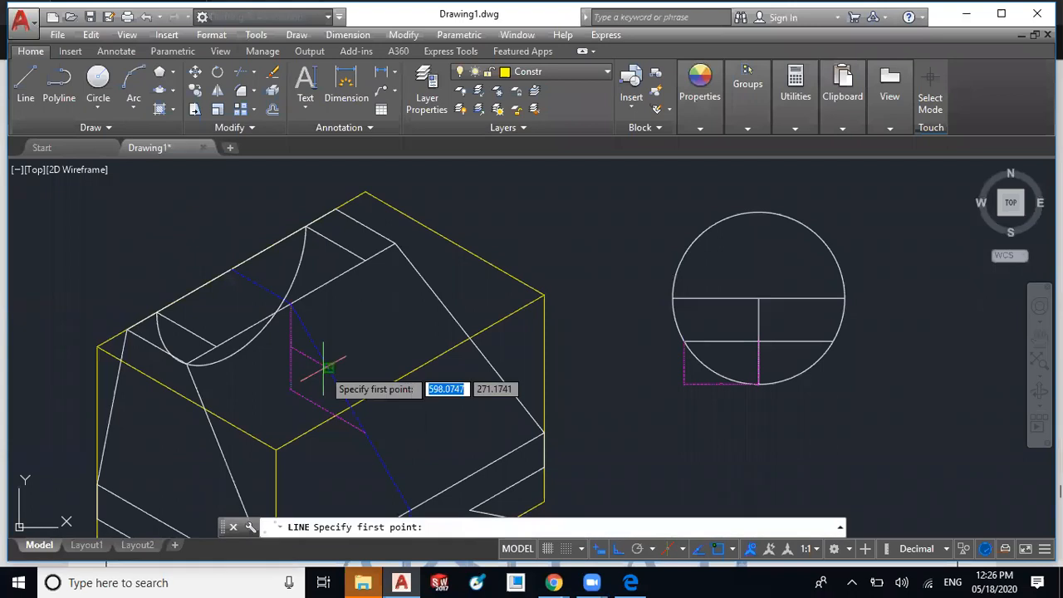
click(326, 369)
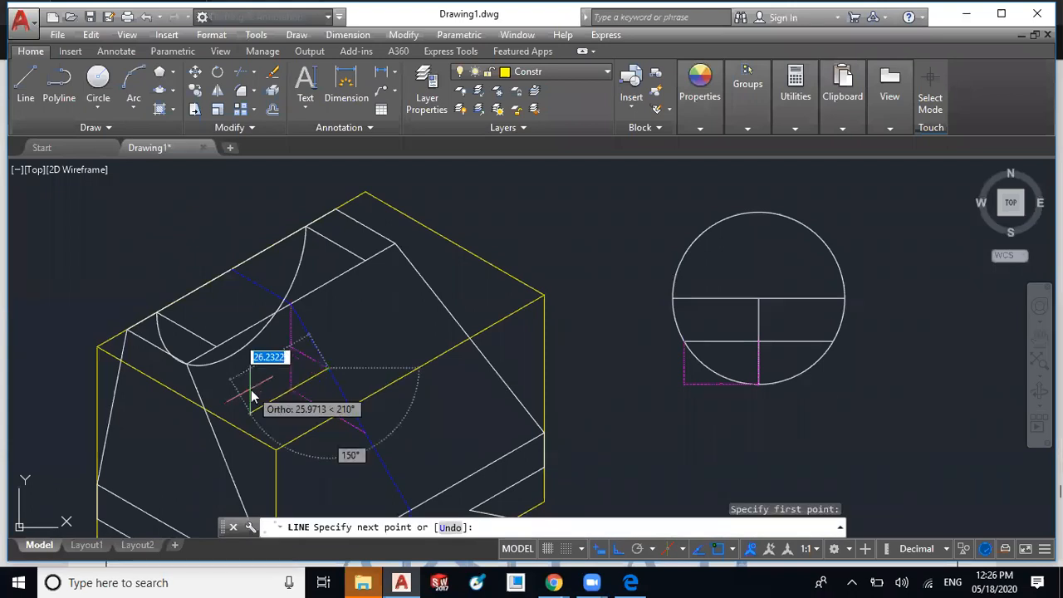
text(21)
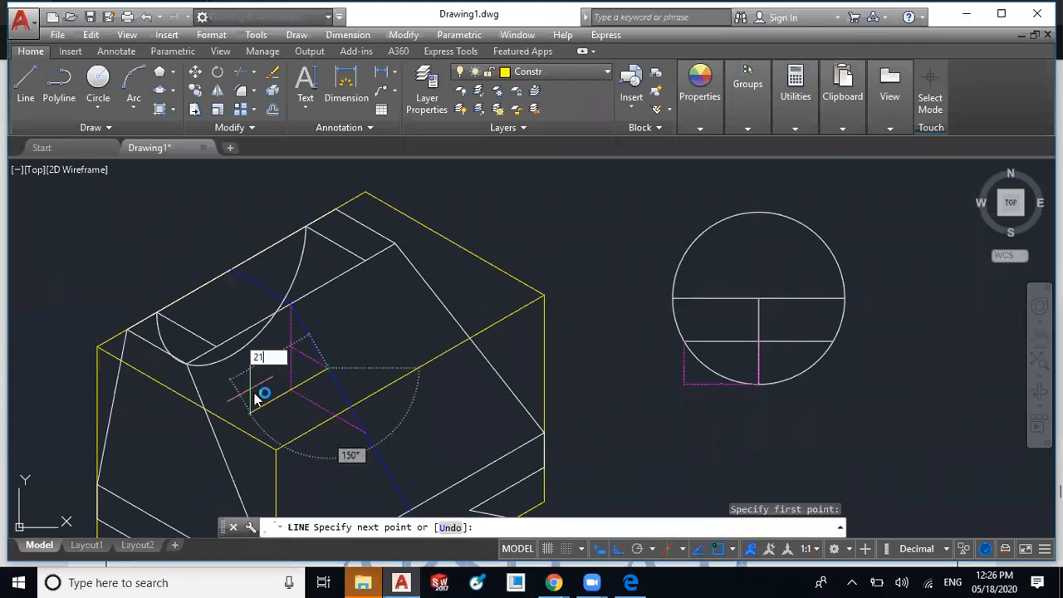
text(,65)
key(Return)
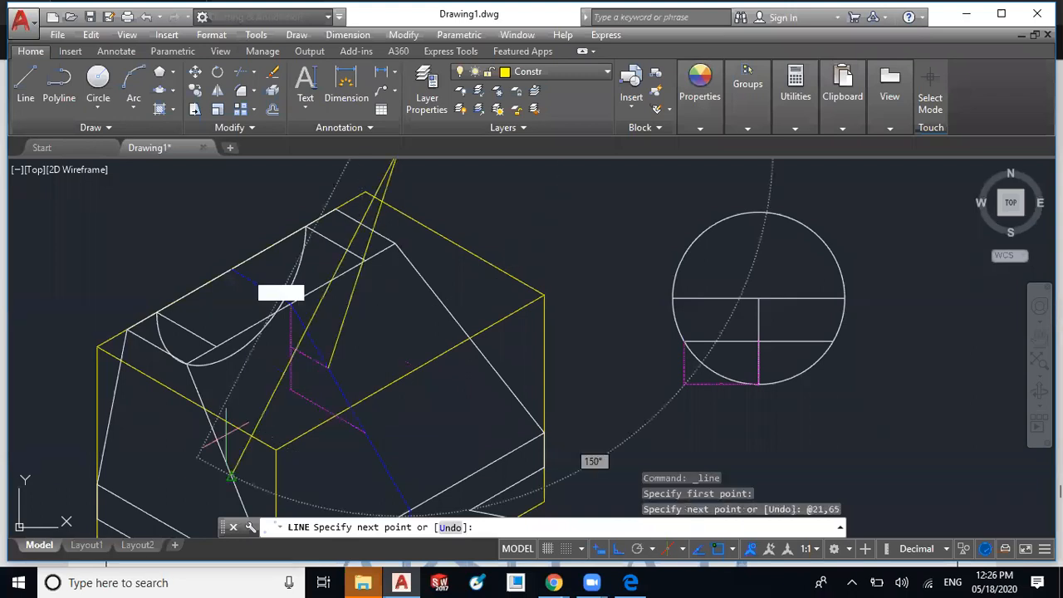
click(237, 429)
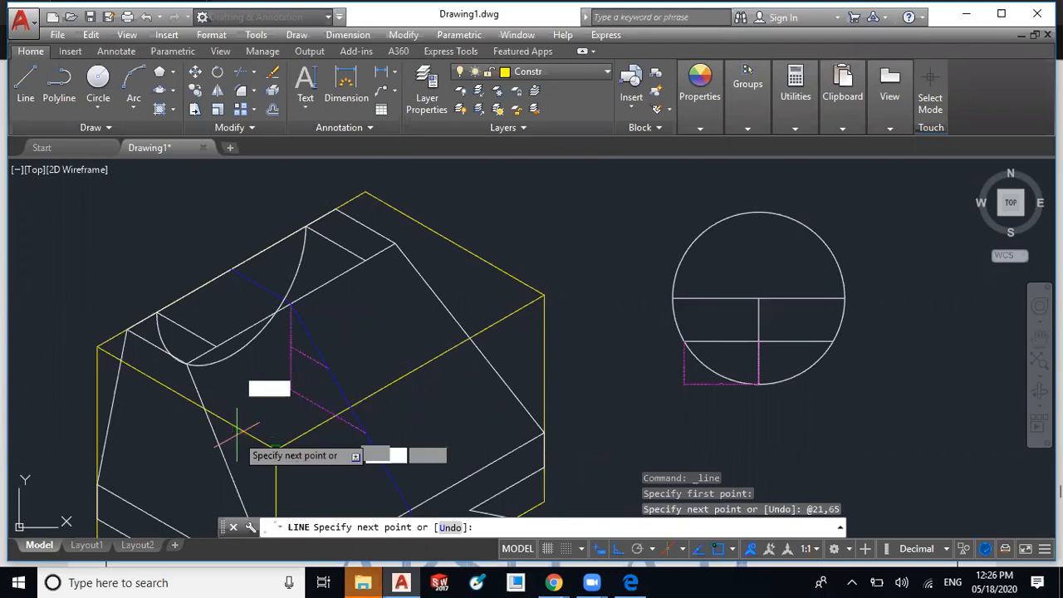
key(ctrl+z)
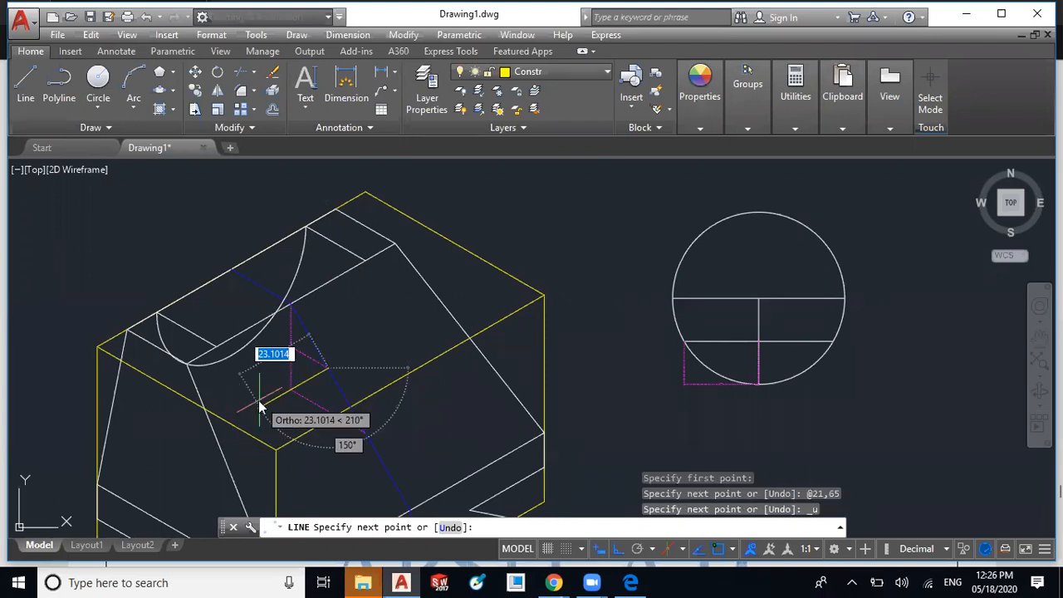
- End the construction line 21.65 units from the blue centreline, down-left at 210° along the right isoplane
text(21.65)
key(Return)
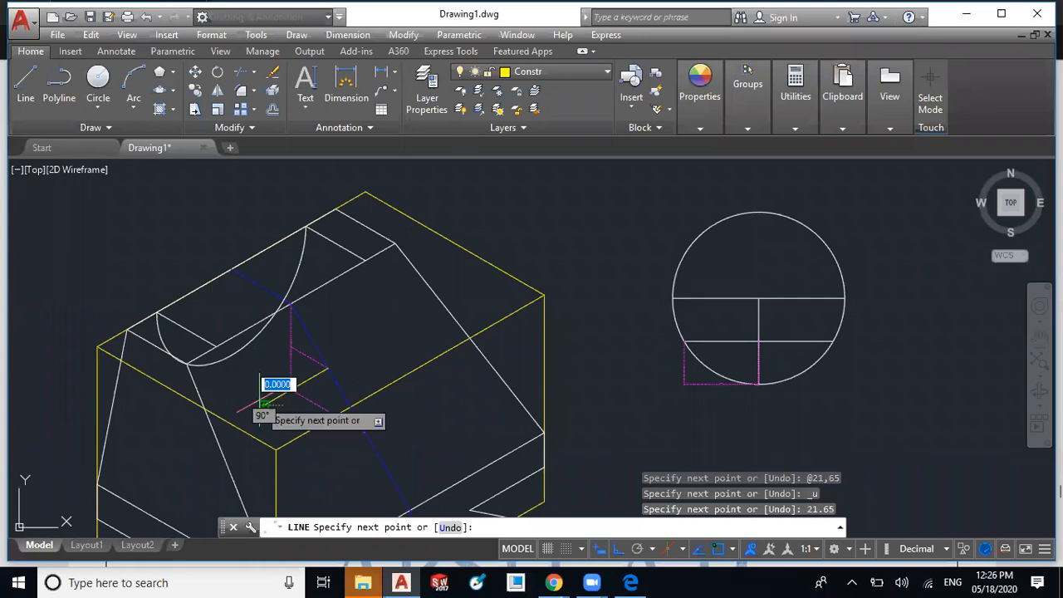
key(Escape)
- Draw a second 21.65-unit construction line from the same centreline point in the opposite direction, postponing the Windows restart by an hour
right_click(177, 234)
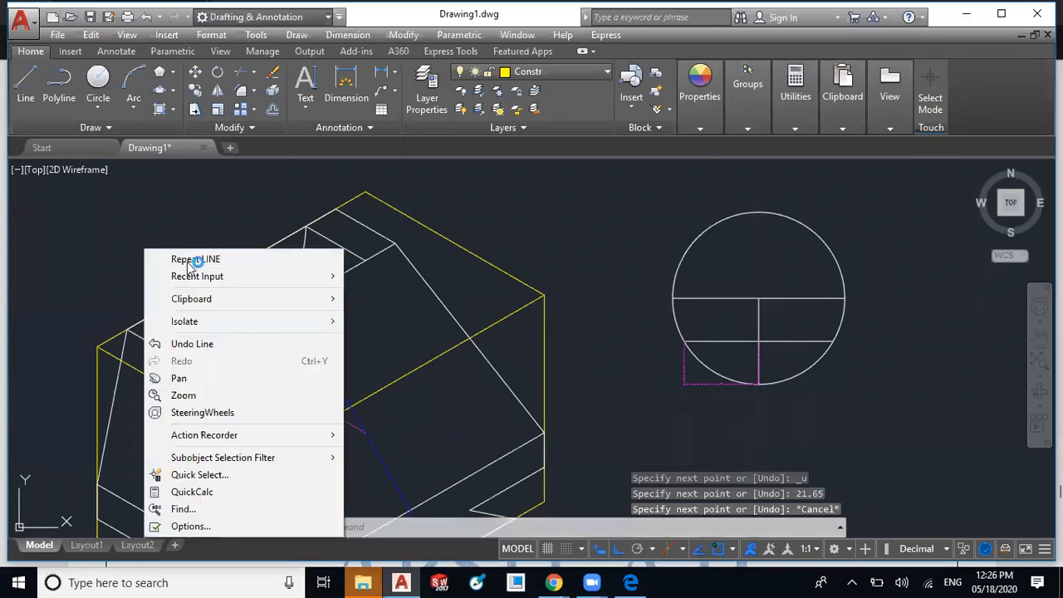
click(195, 260)
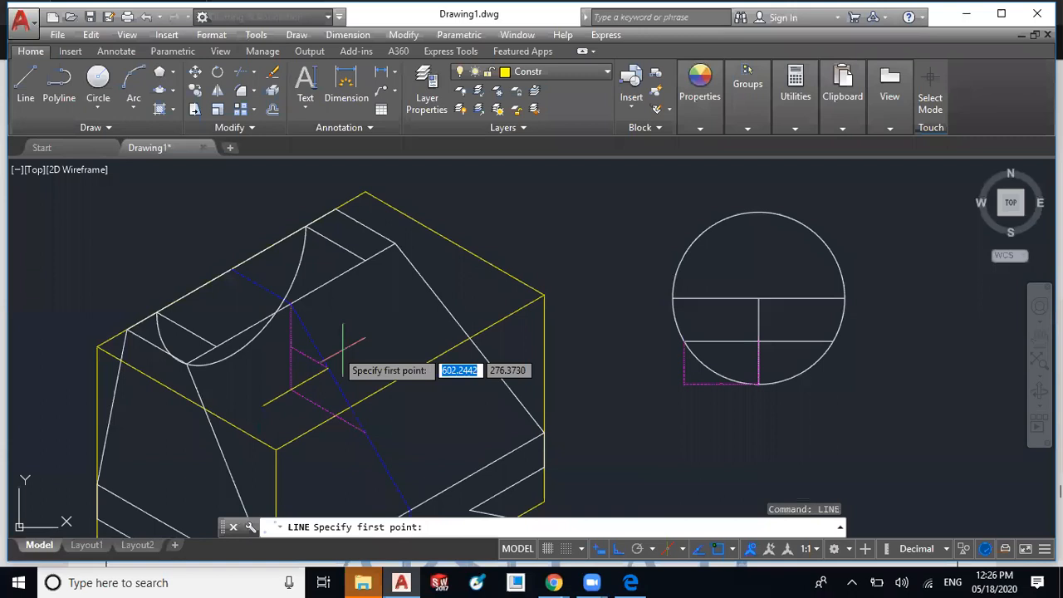
click(336, 361)
text(21)
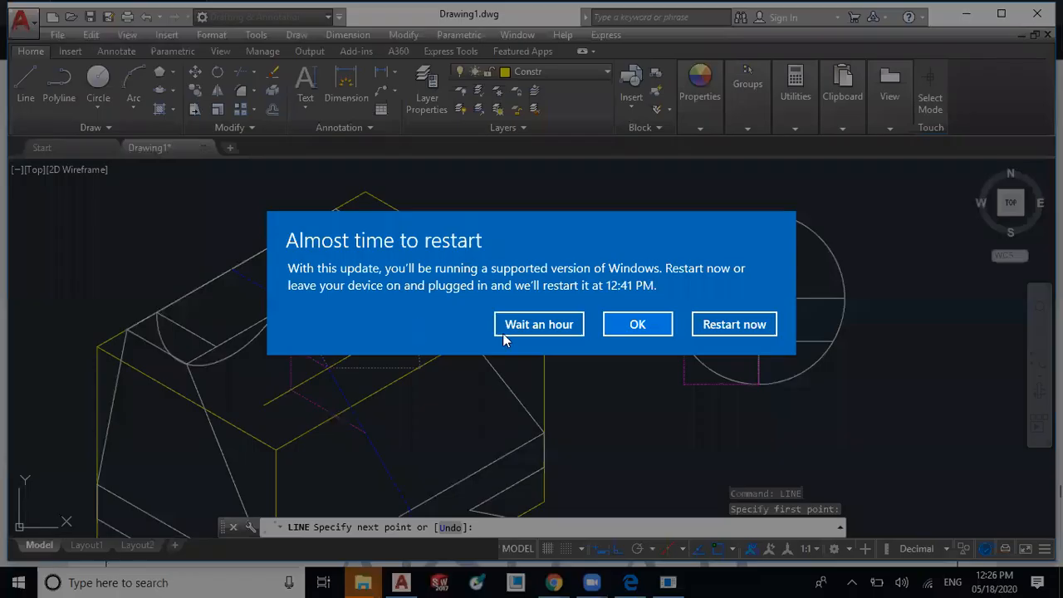
click(506, 329)
text(.65)
key(Return)
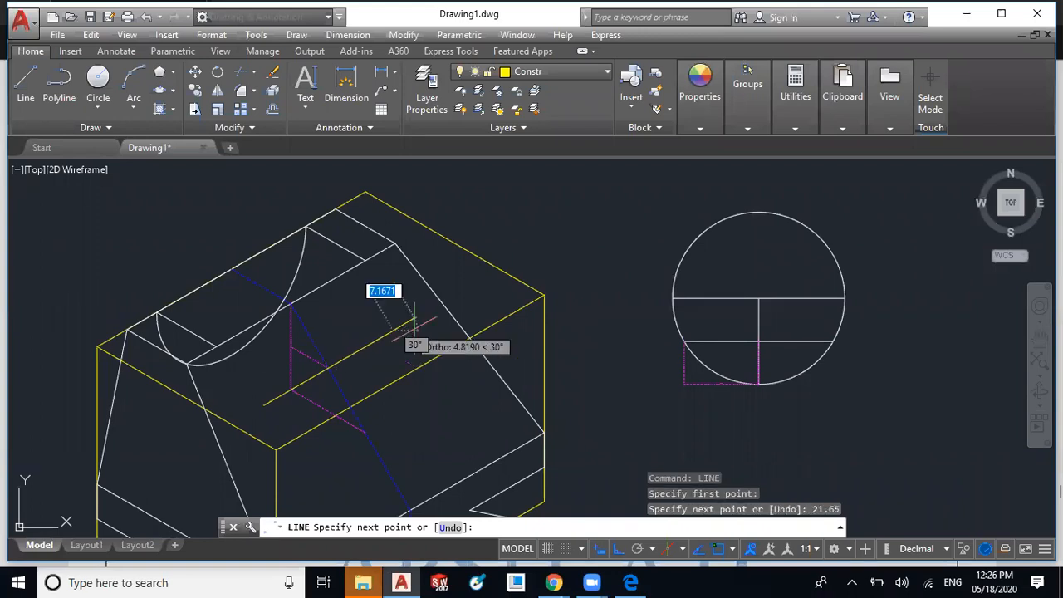
key(Escape)
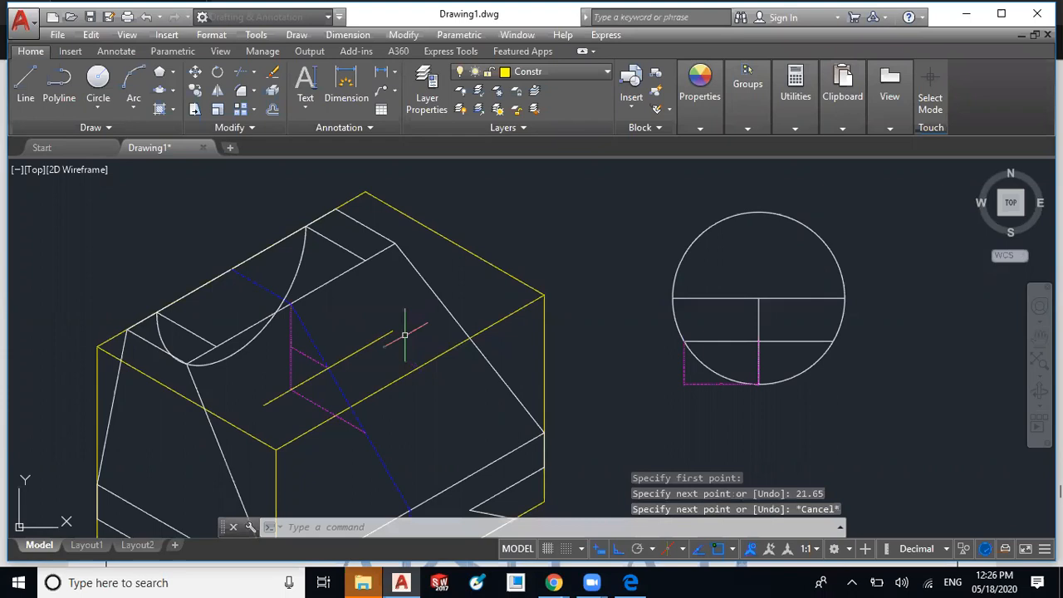
click(721, 342)
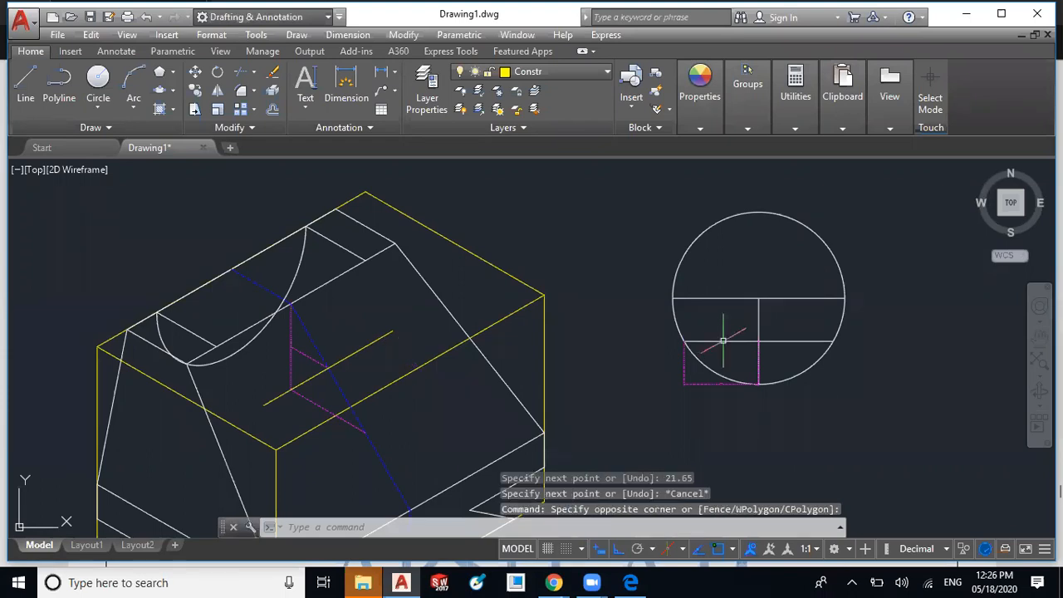
click(723, 340)
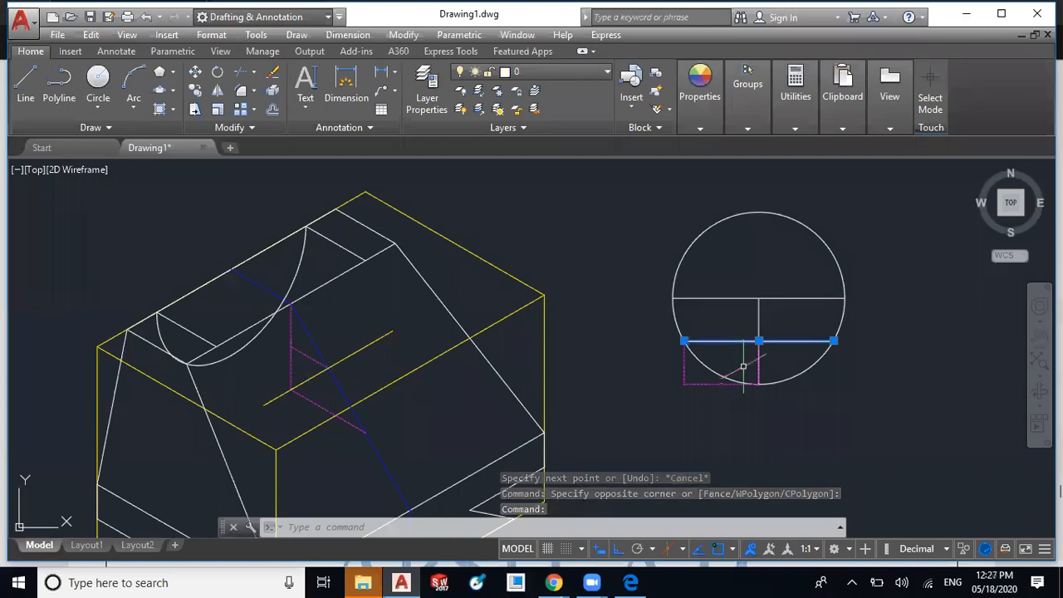
key(Escape)
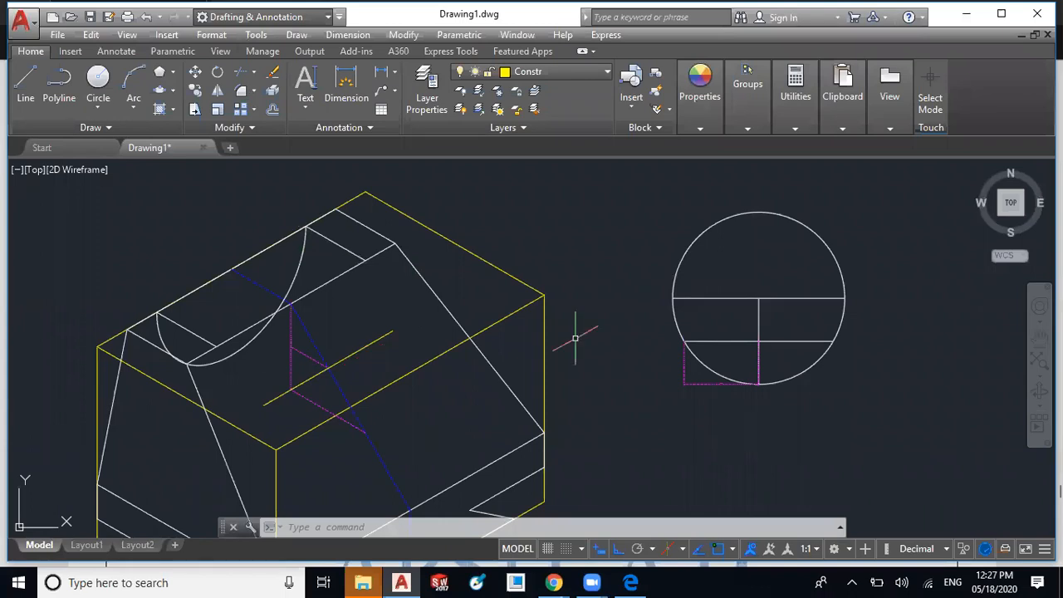
- Draw a fit-point spline between the cut's two front-edge corners through the construction line's left end, the lower hidden line's centreline end and the construction line's right end
click(127, 128)
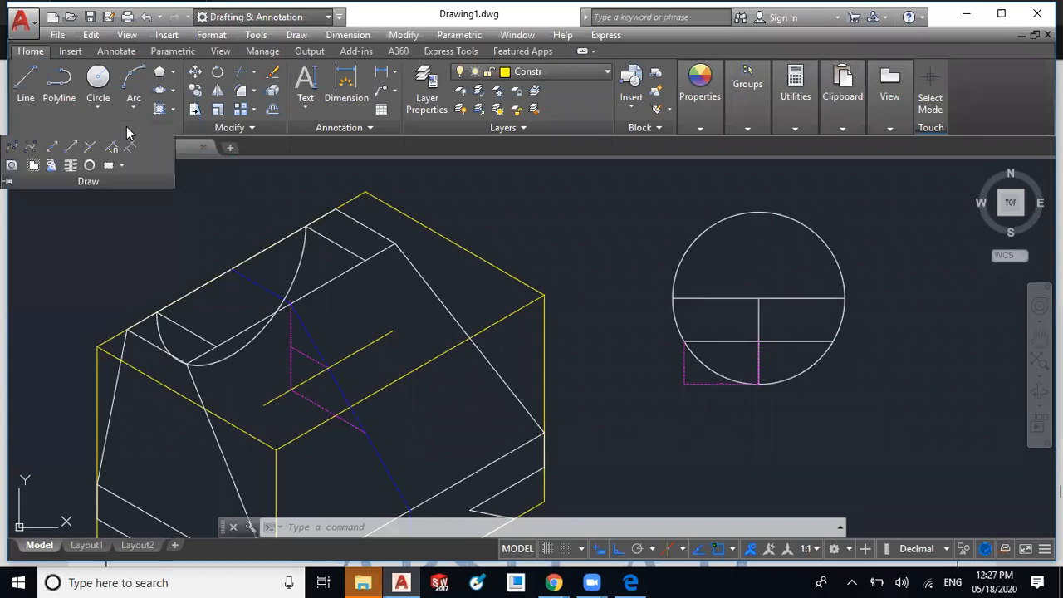
click(11, 147)
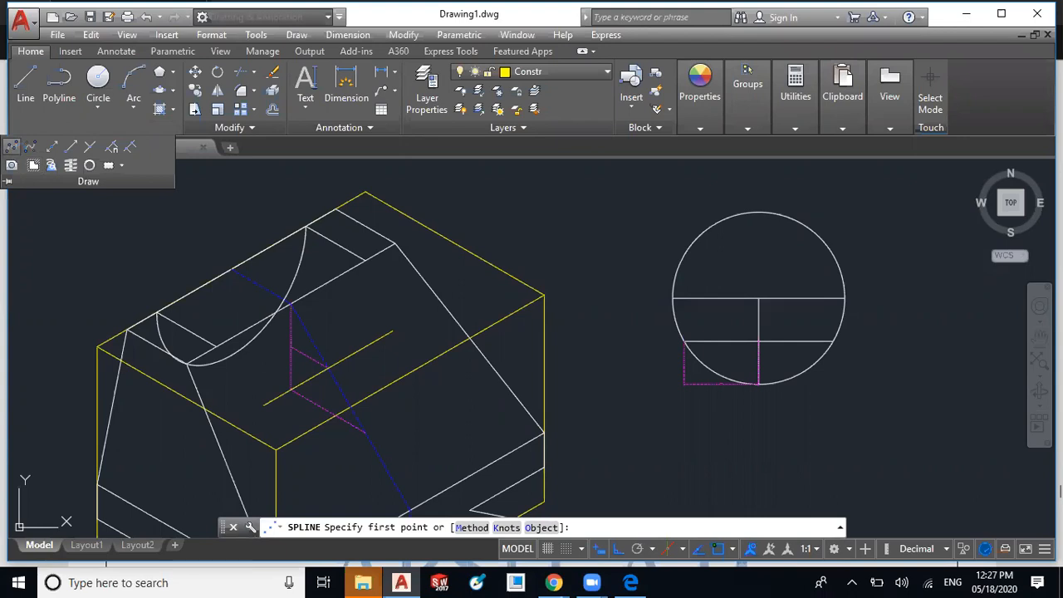
click(216, 348)
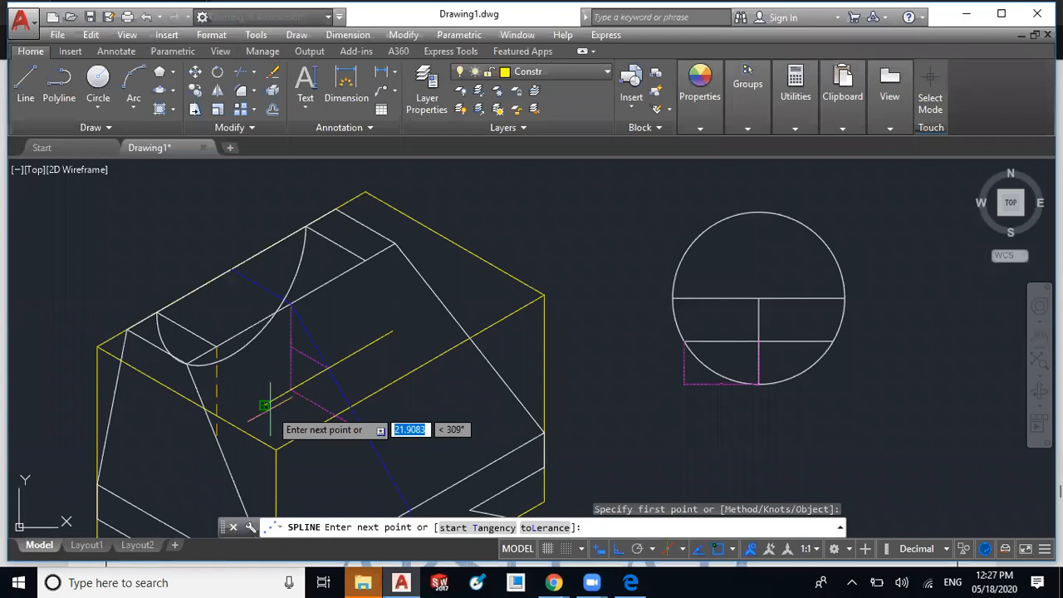
click(266, 405)
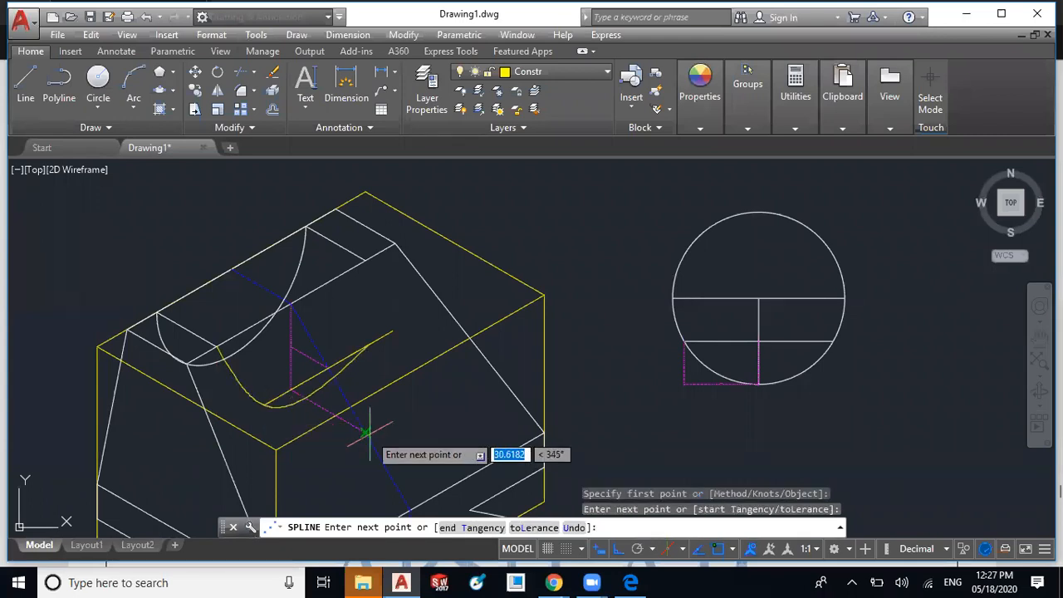
click(366, 431)
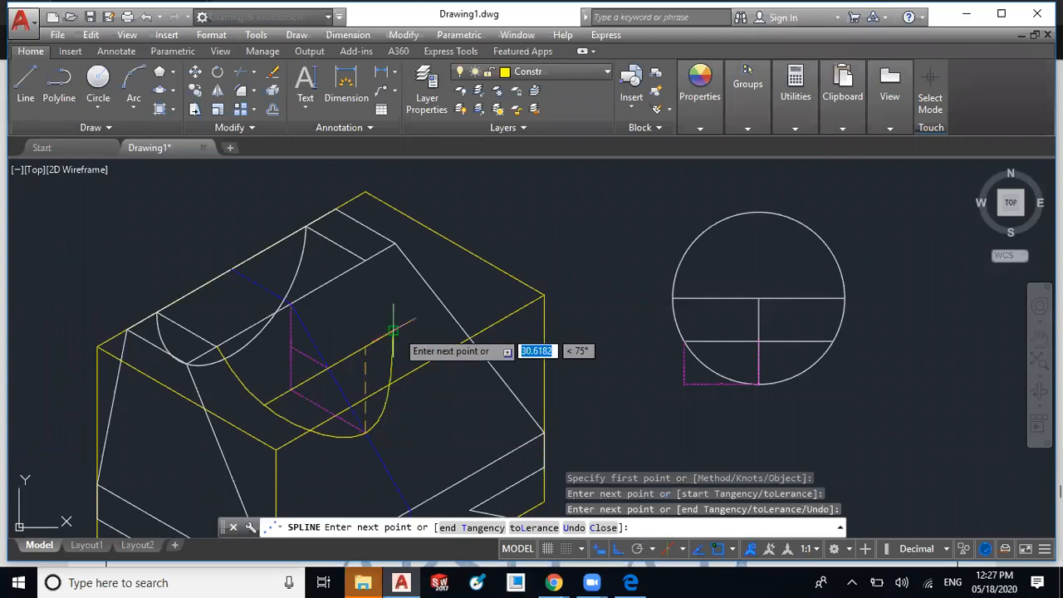
click(394, 330)
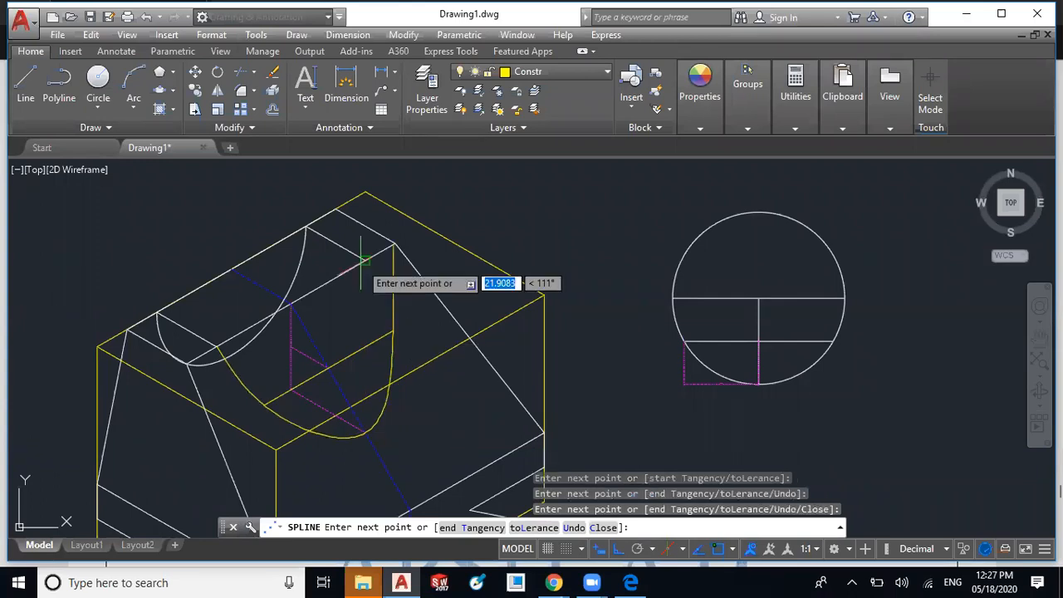
click(364, 261)
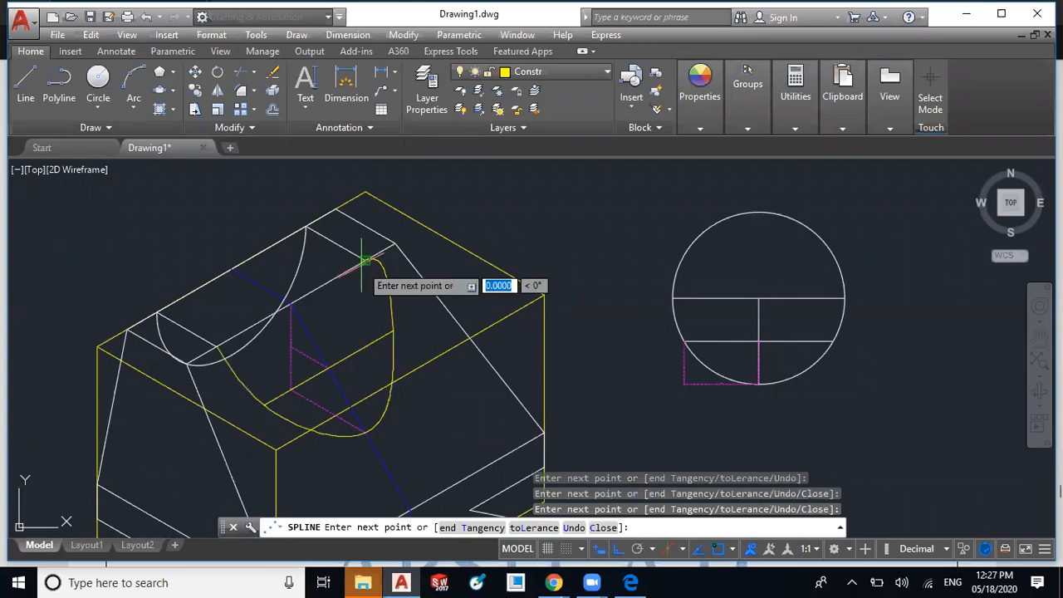
key(Return)
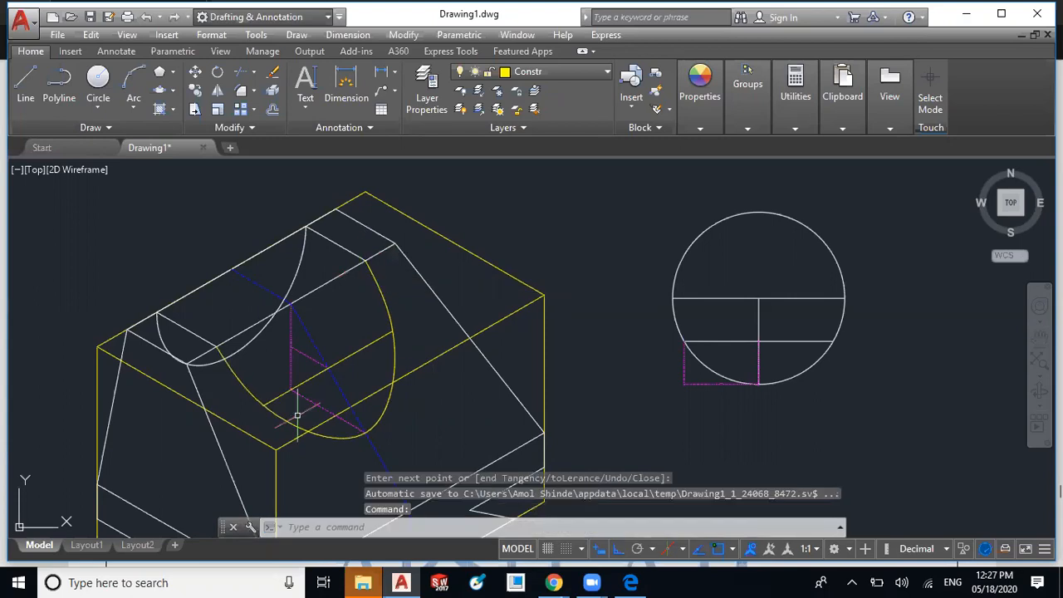
- Move the spline of the cut on the sloped face to layer 0
click(247, 389)
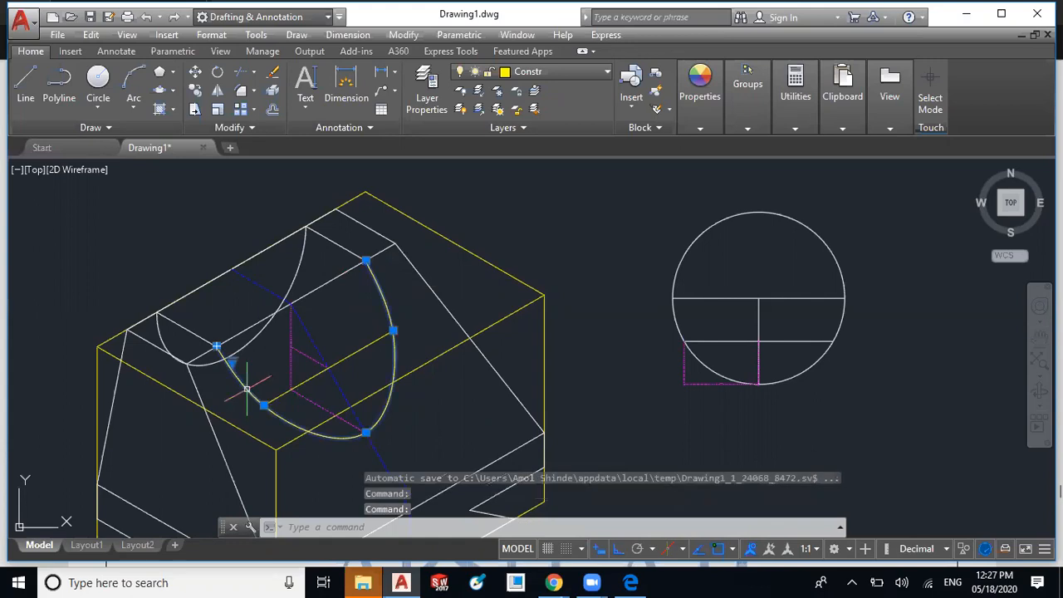
click(556, 73)
click(549, 91)
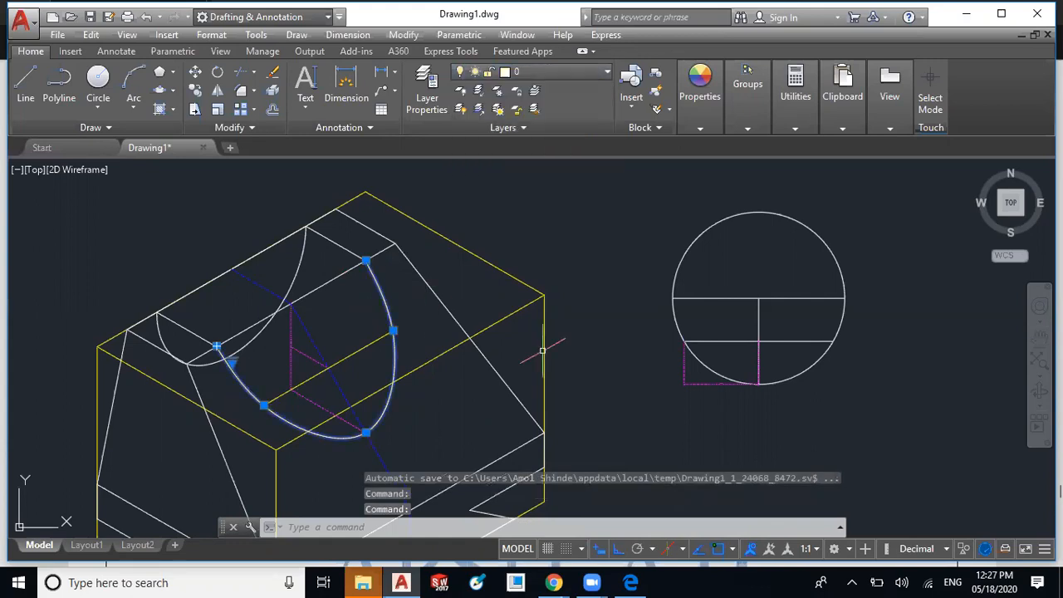
key(Escape)
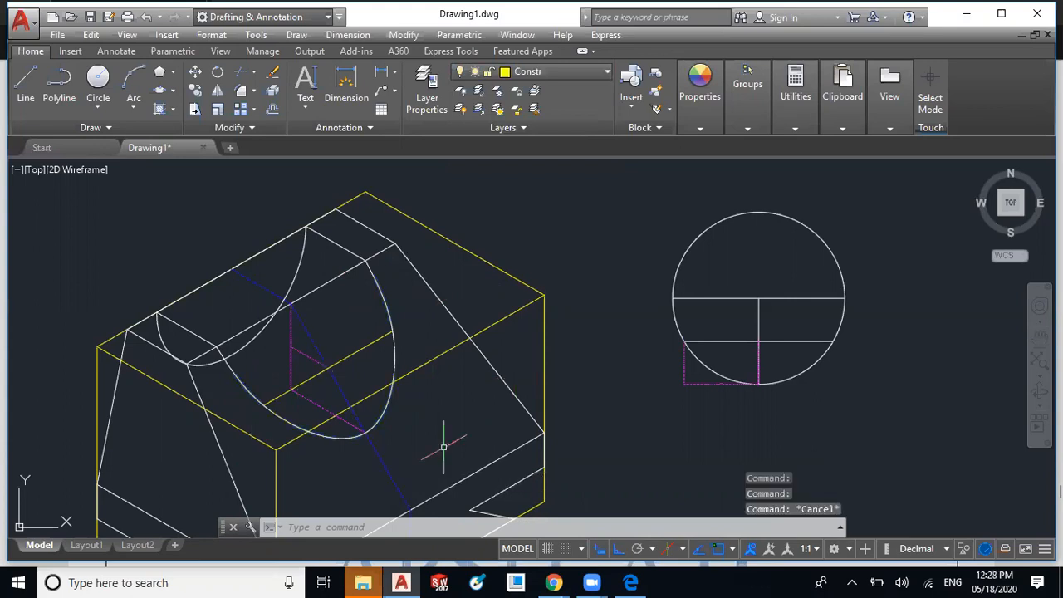
- Turn off the current Constr layer and the Hidden layer
middle_drag(443, 448, 536, 417)
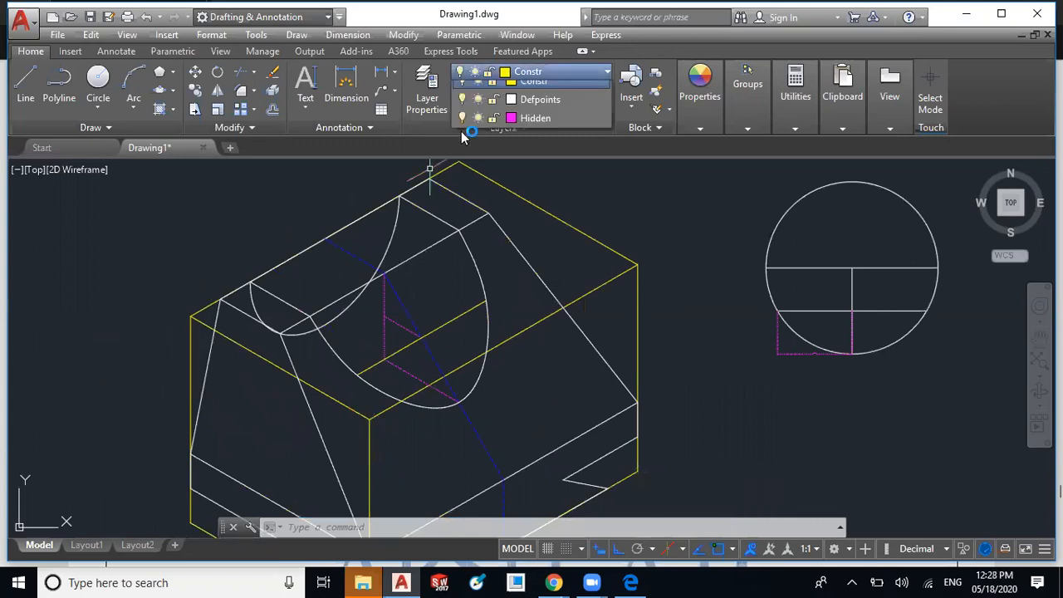
click(461, 118)
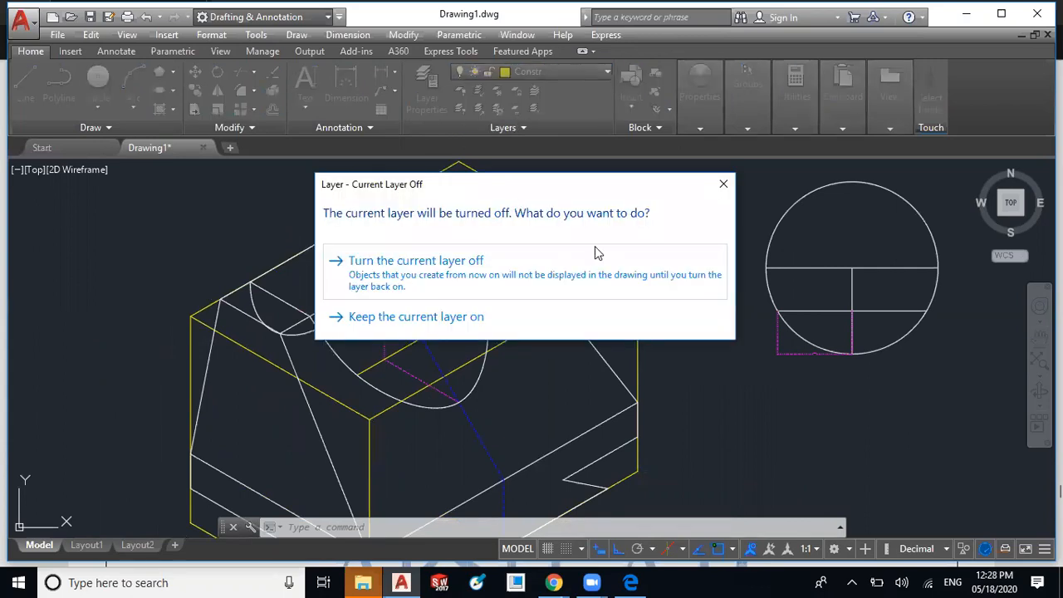
click(584, 253)
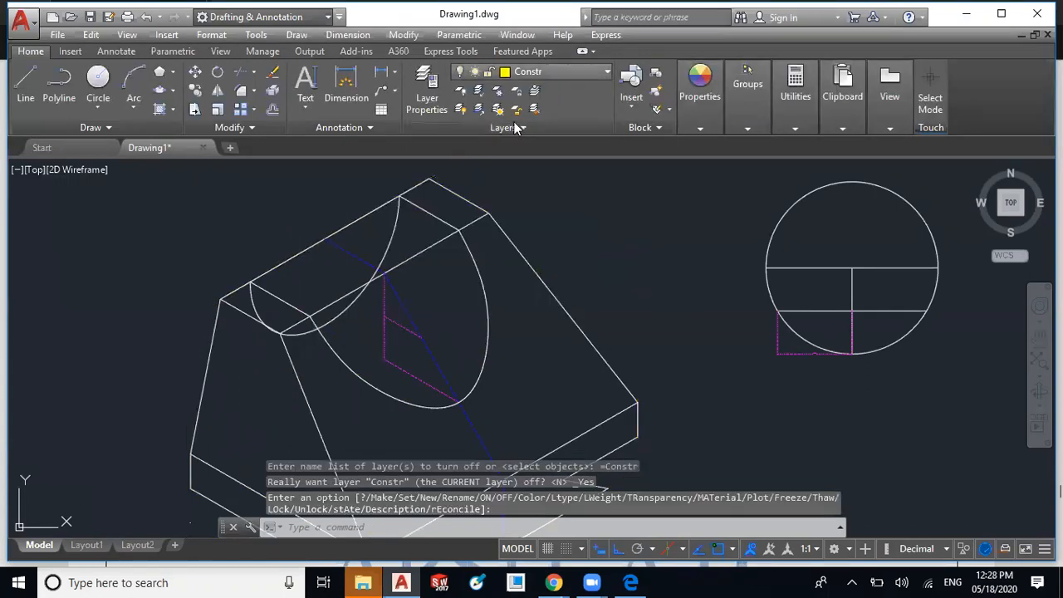
click(540, 72)
click(463, 166)
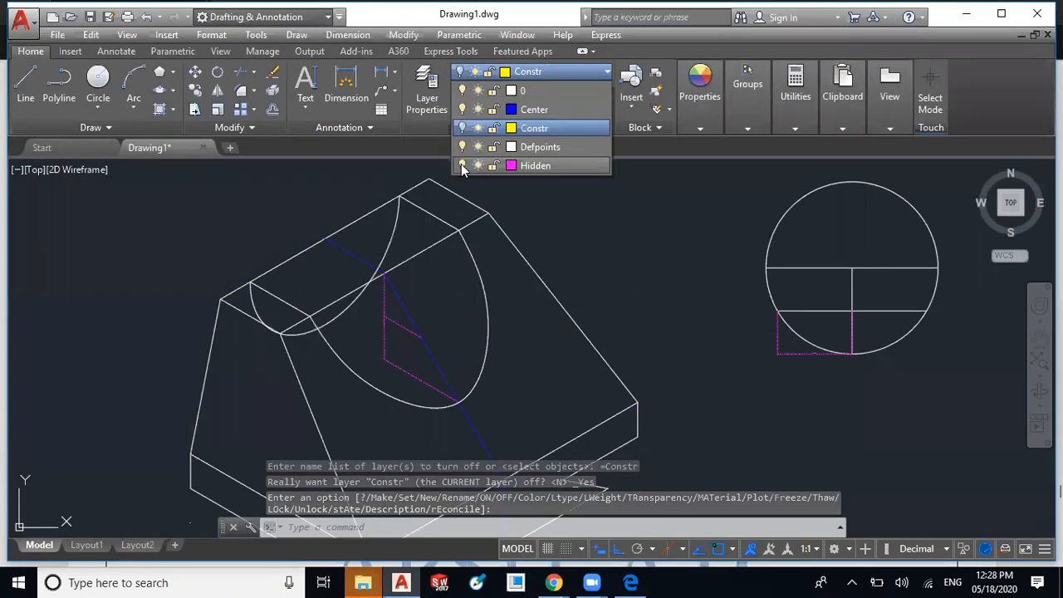
click(616, 215)
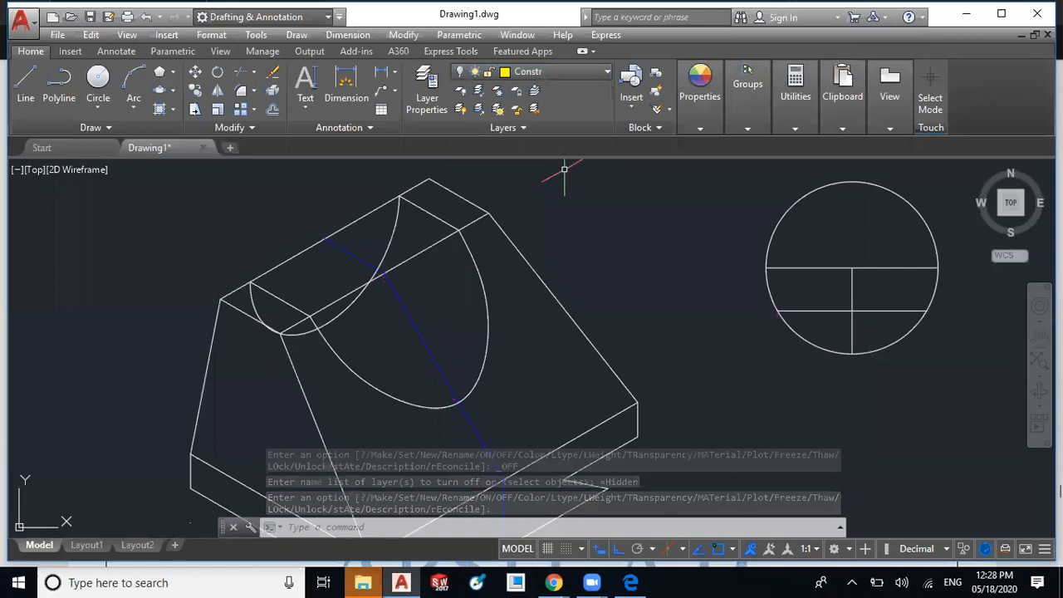
- Move the auxiliary circle and its inner lines to the Constr layer, and make layer 0 current
middle_drag(392, 363, 364, 362)
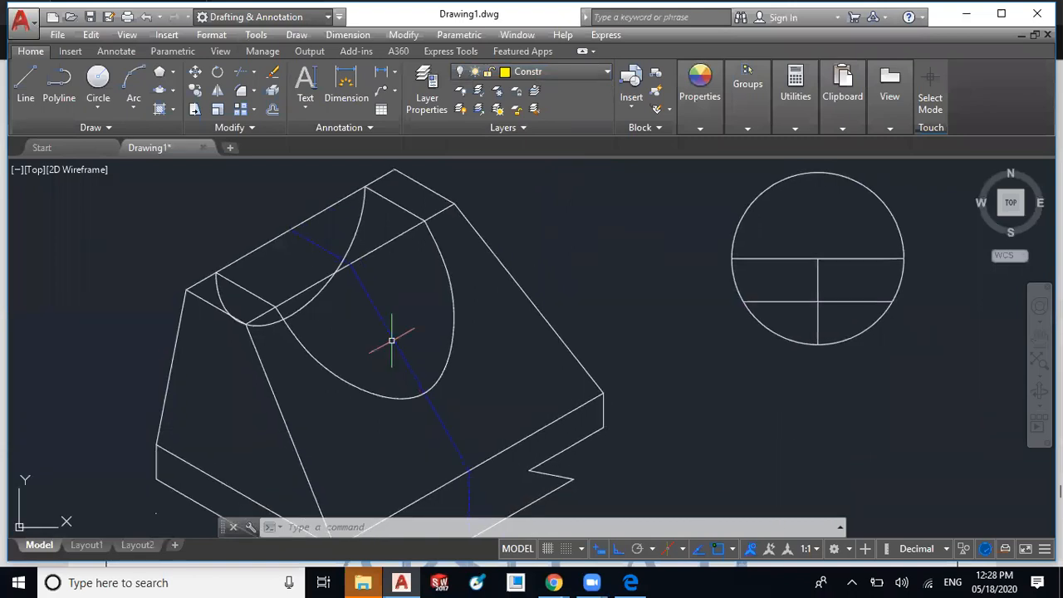
click(934, 182)
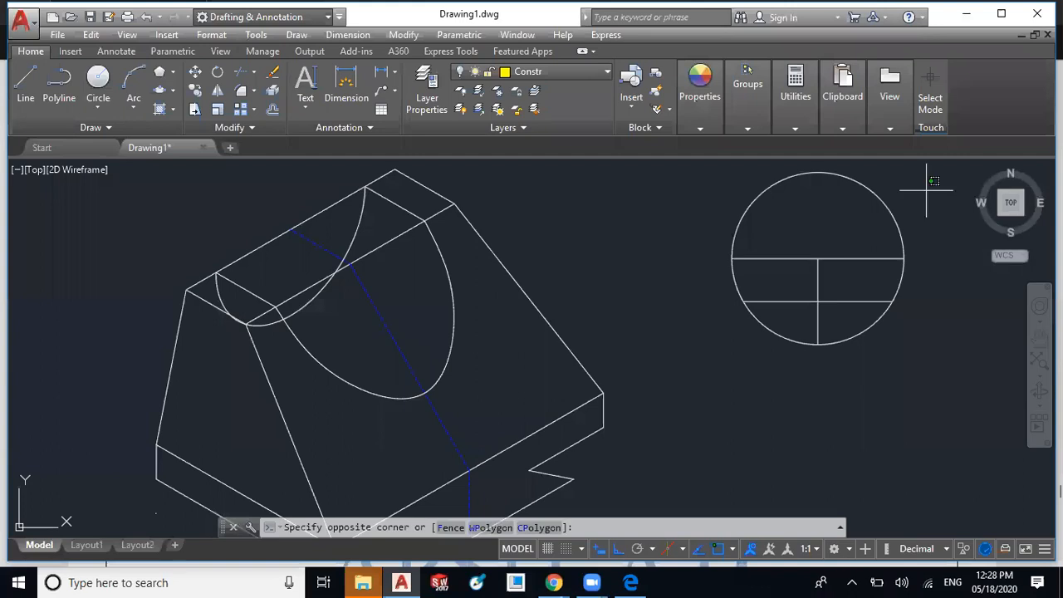
click(698, 264)
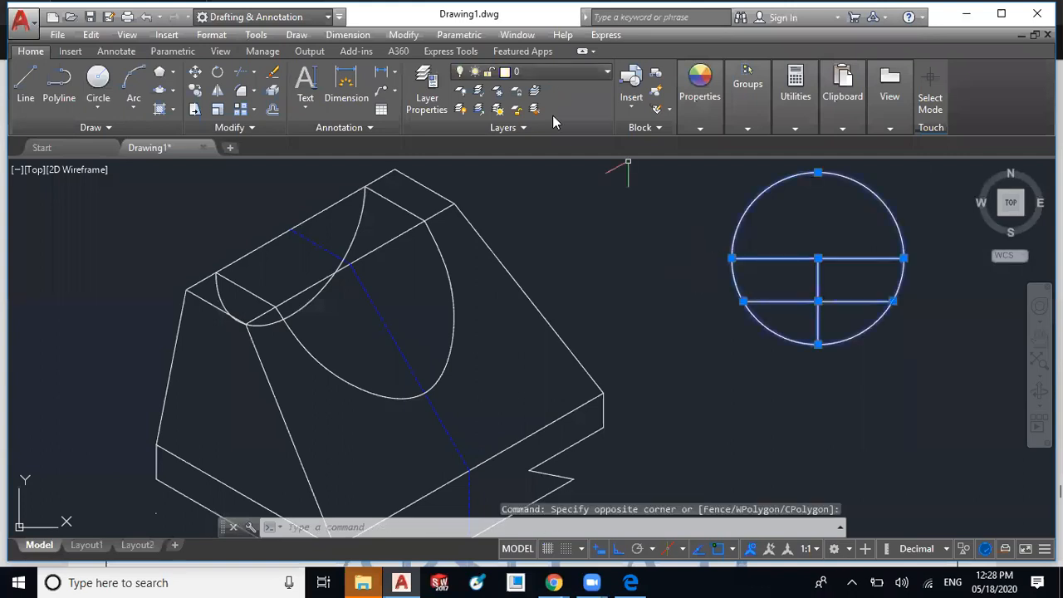
click(554, 72)
click(586, 121)
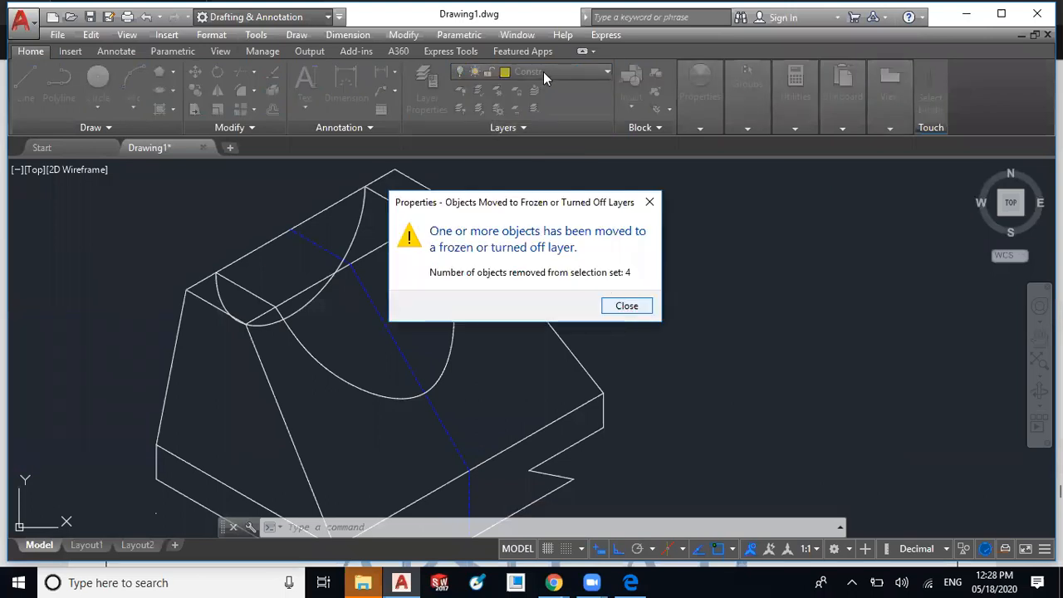
key(Return)
click(573, 72)
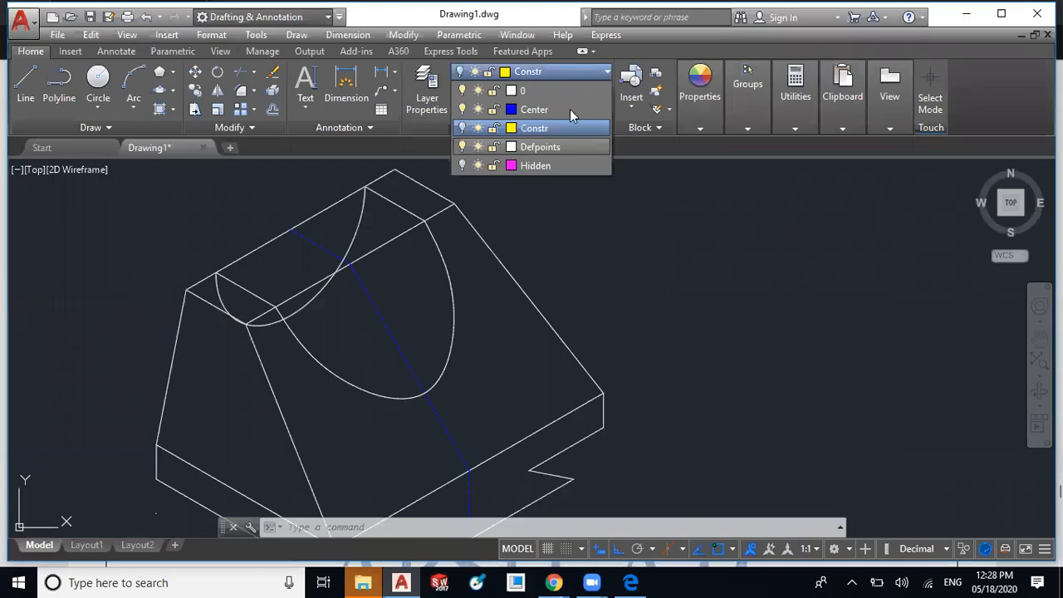
click(565, 90)
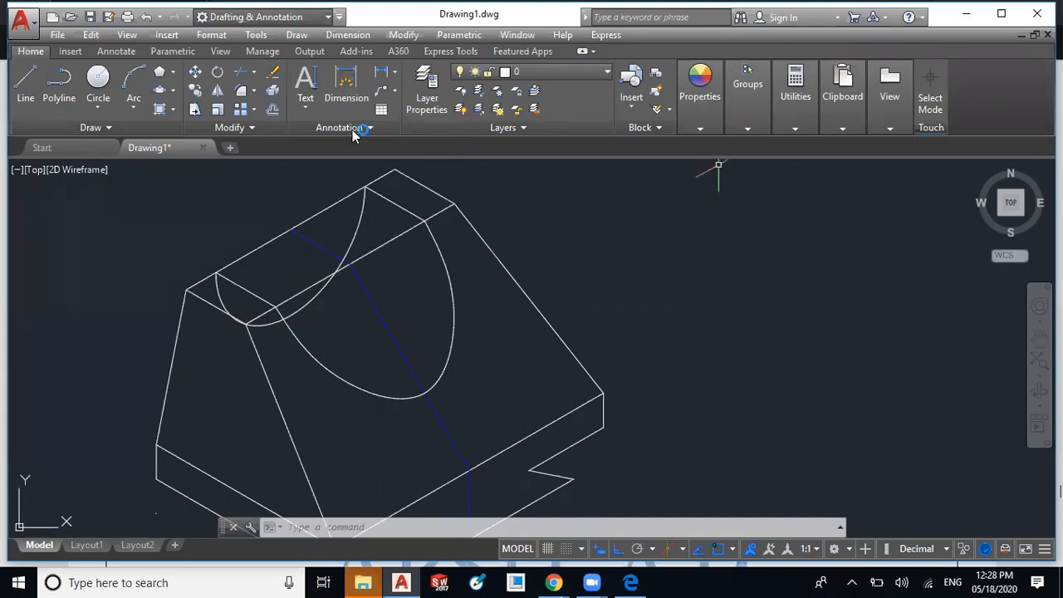
- Trim the front and rear top edges between the two short side edges of the cut
click(238, 75)
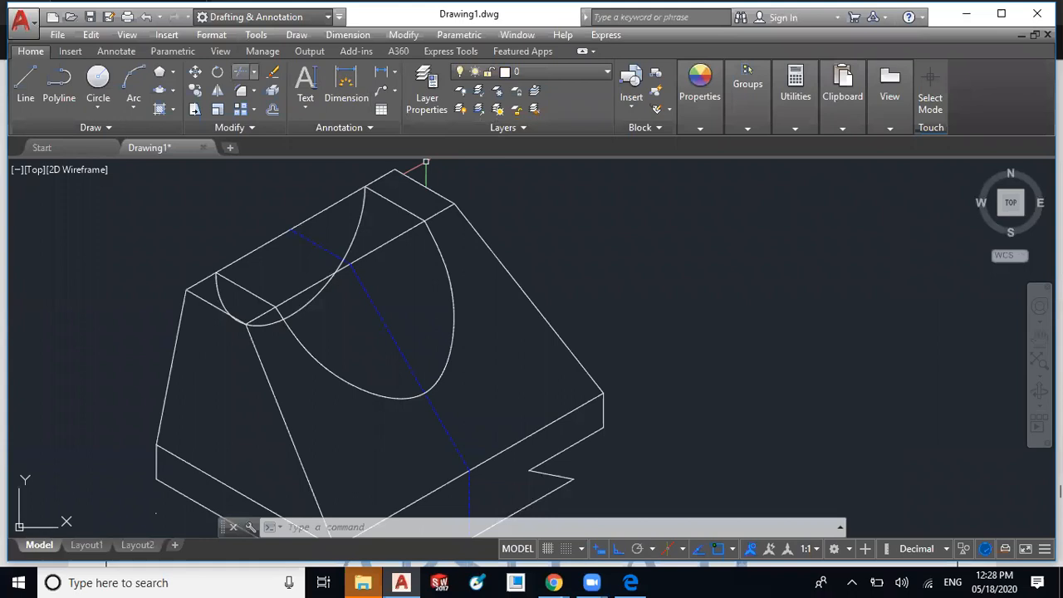
click(408, 210)
click(248, 291)
key(Return)
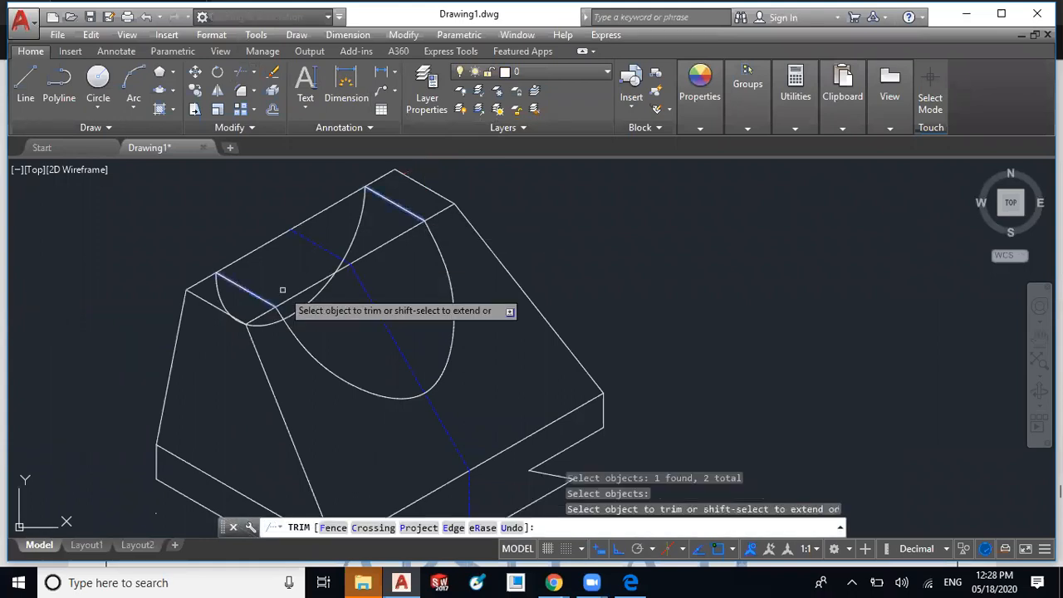
click(292, 297)
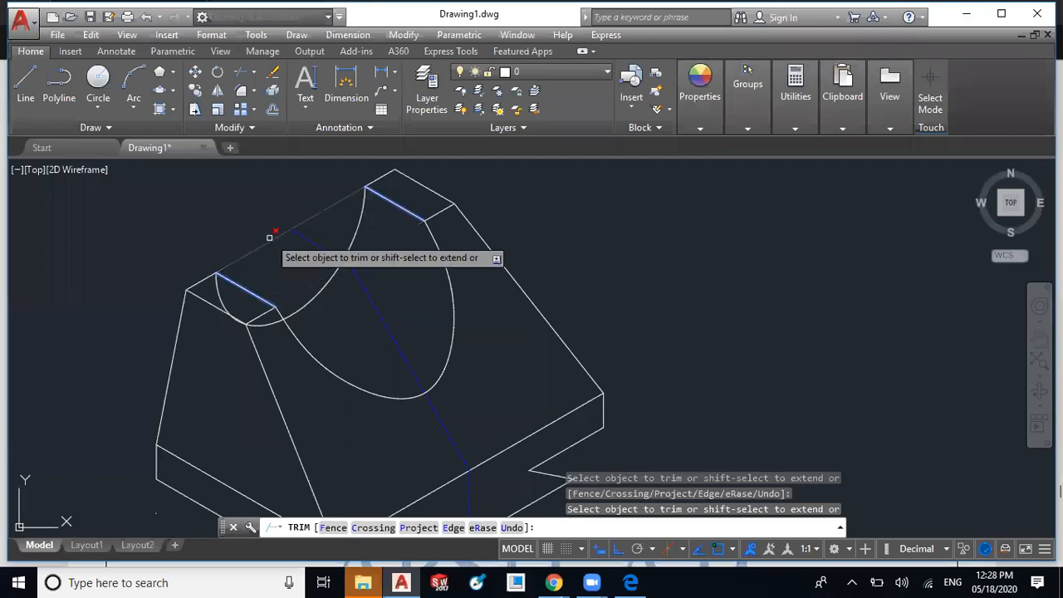
click(269, 238)
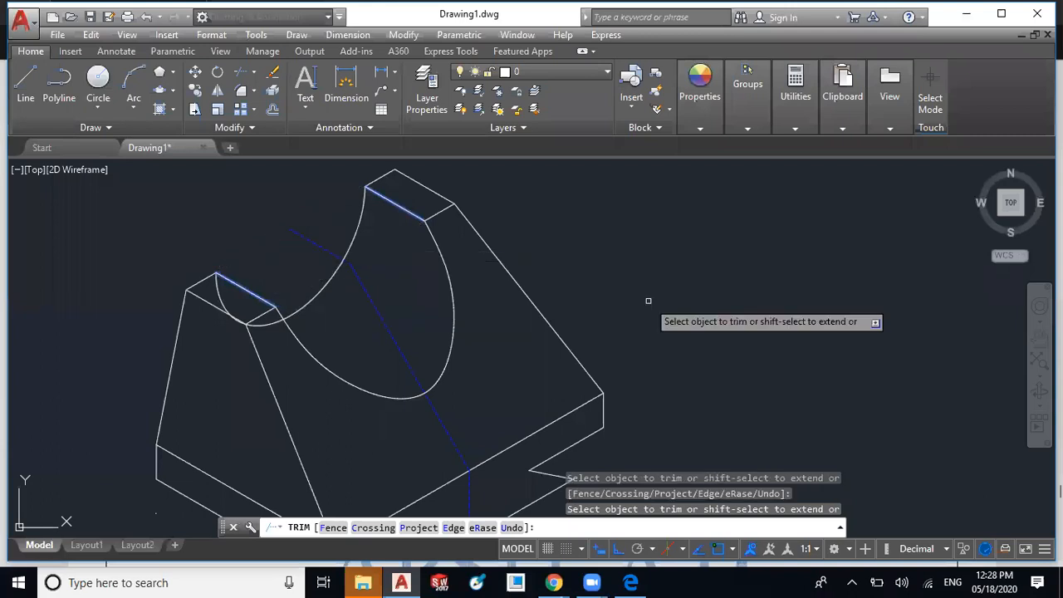
key(Escape)
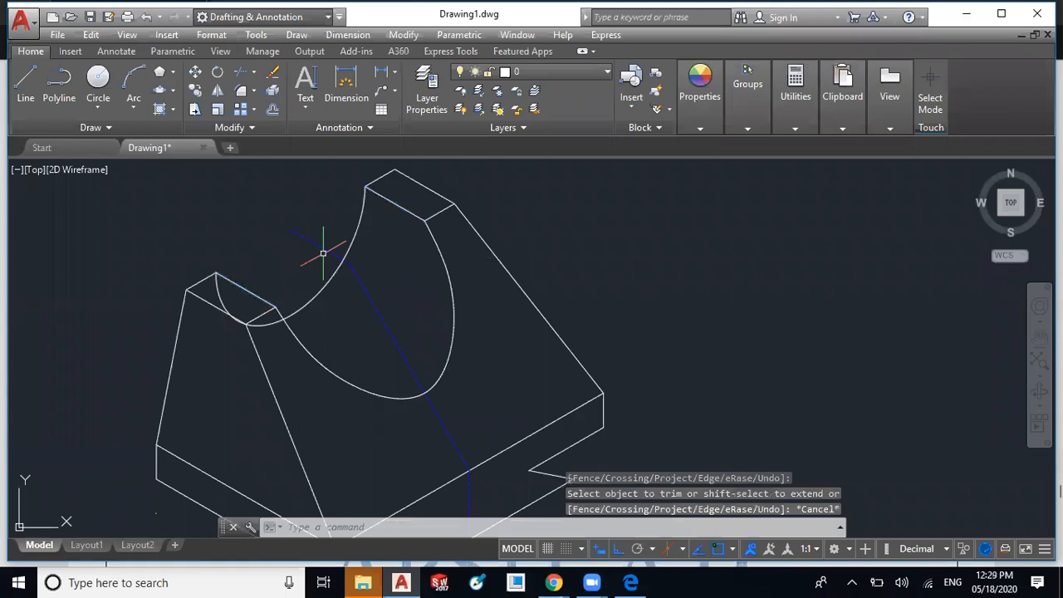
click(321, 247)
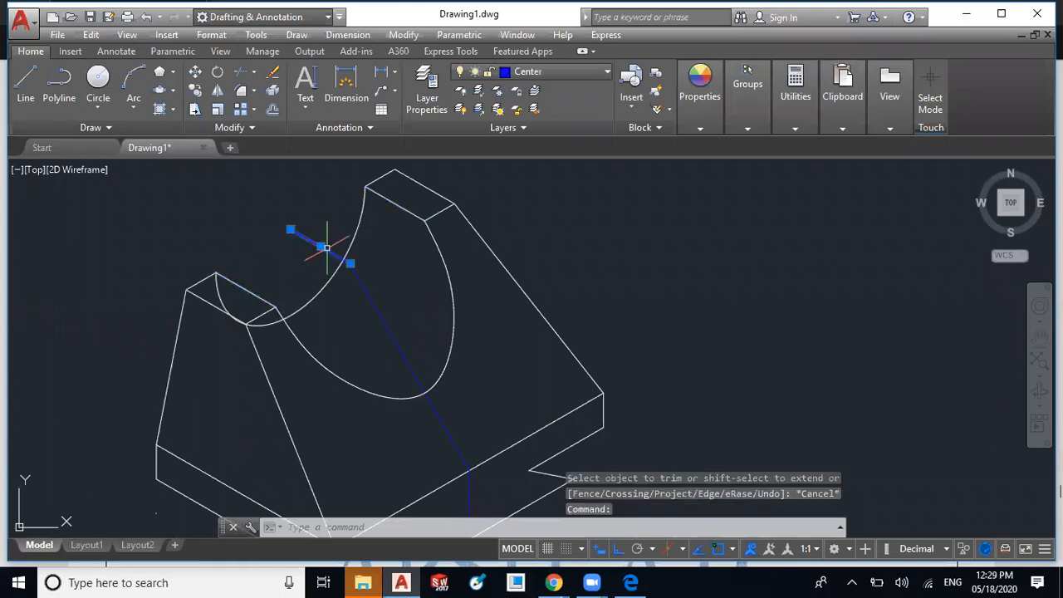
mouse_move(328, 248)
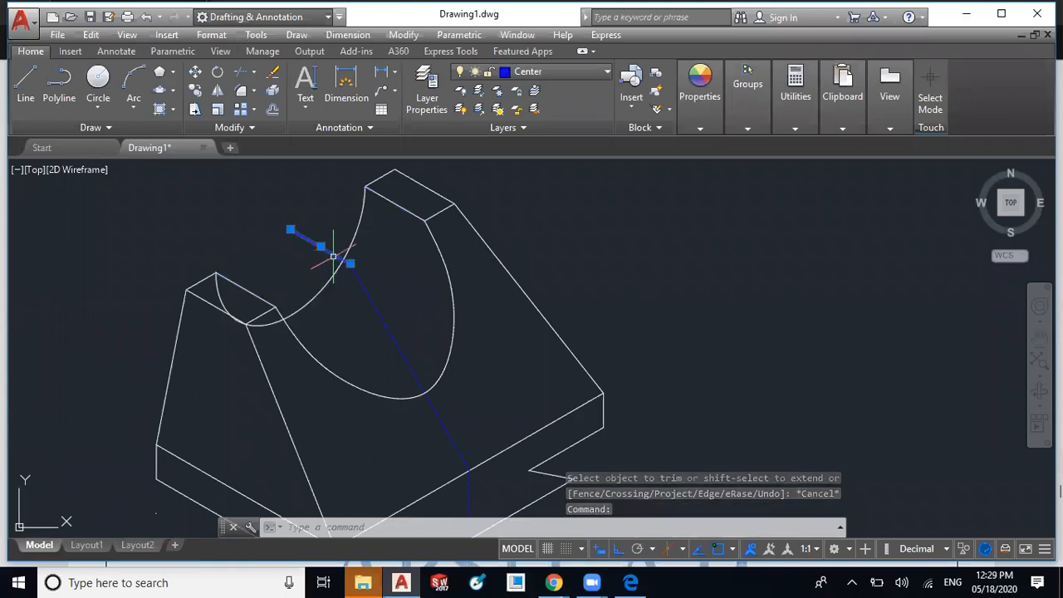
key(Delete)
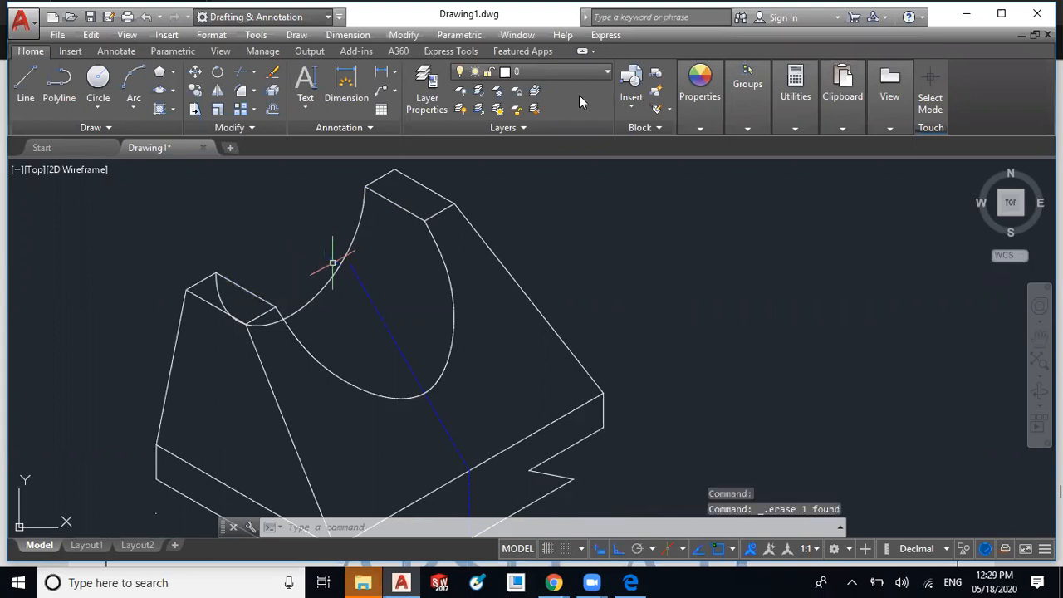
key(ctrl+z)
- Turn off the Center layer
click(596, 72)
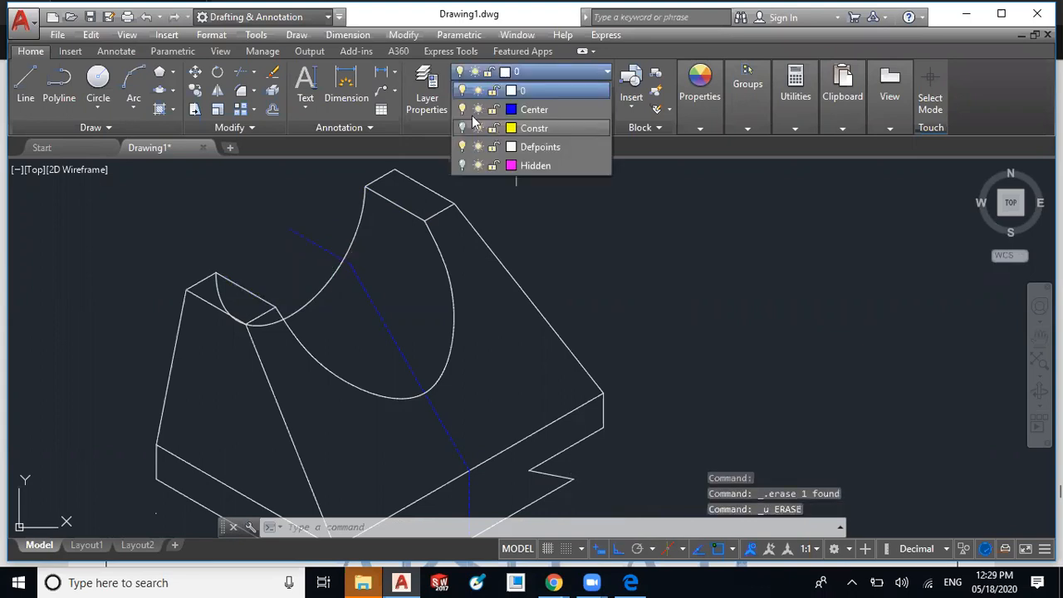
click(463, 109)
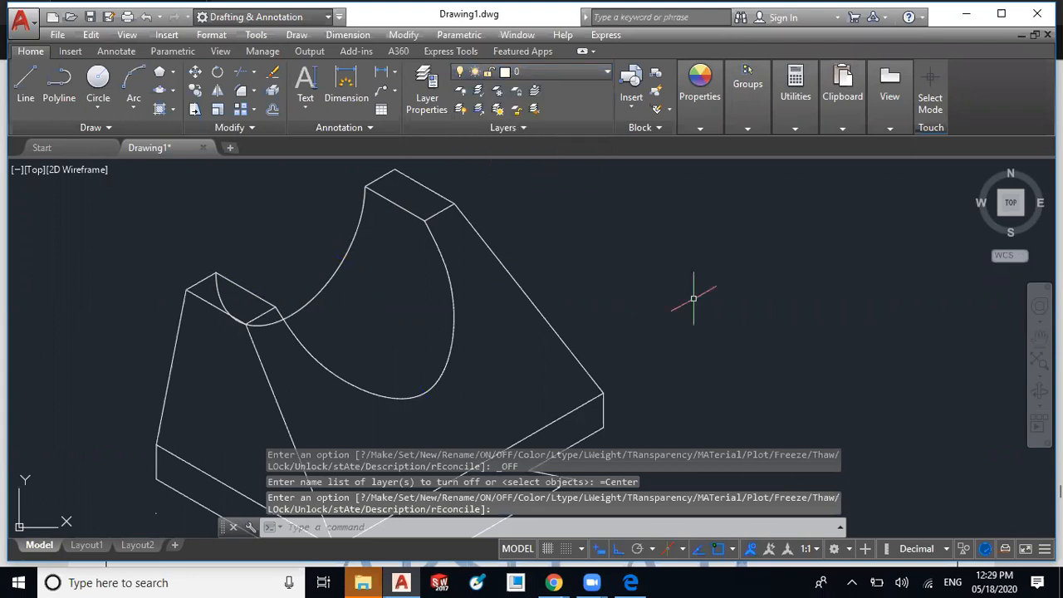
middle_drag(694, 299, 761, 233)
scroll(438, 249, down, 2)
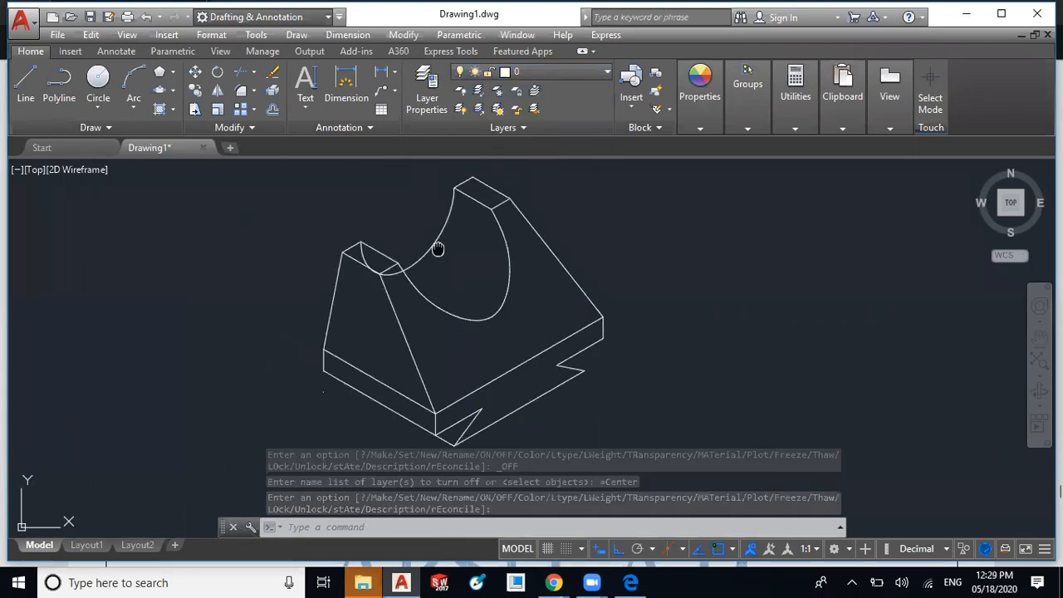
middle_drag(438, 249, 459, 298)
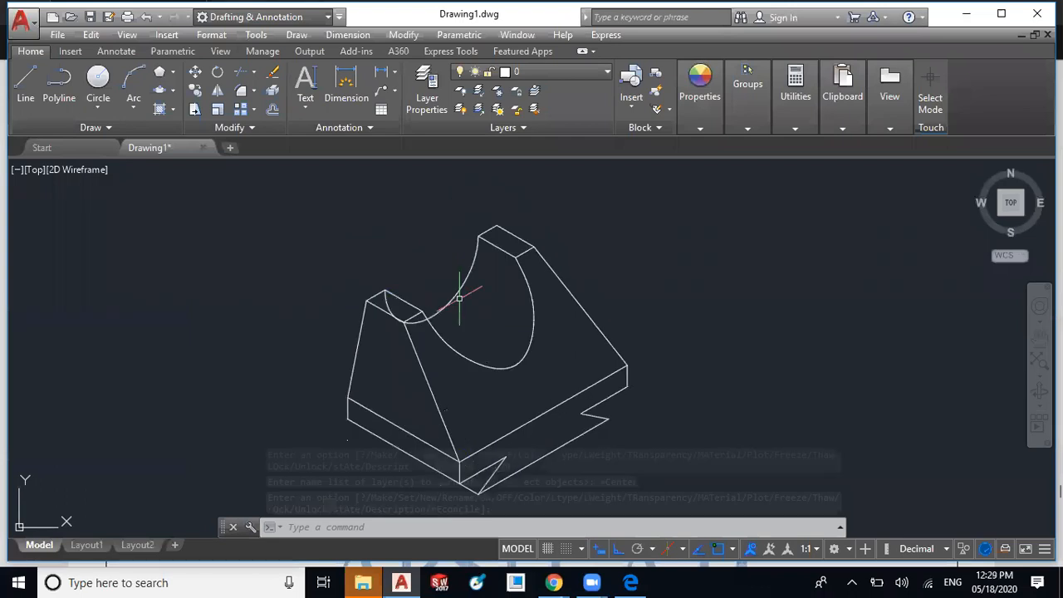
- Trim the concealed lower part of the rear arc, using the sloped-face spline as the cutting edge
scroll(422, 355, up, 2)
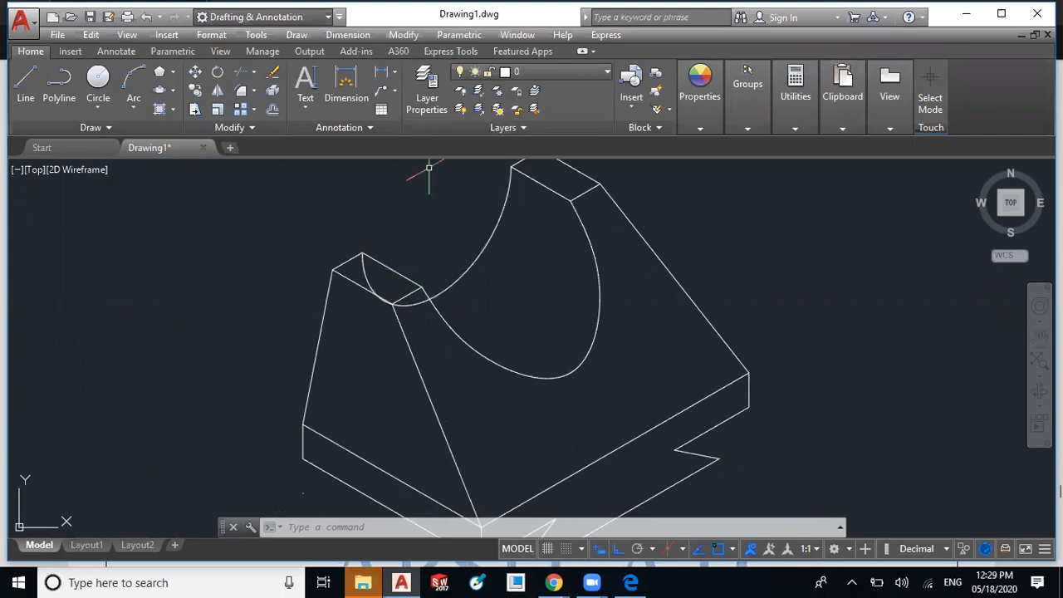
text(tr)
key(Return)
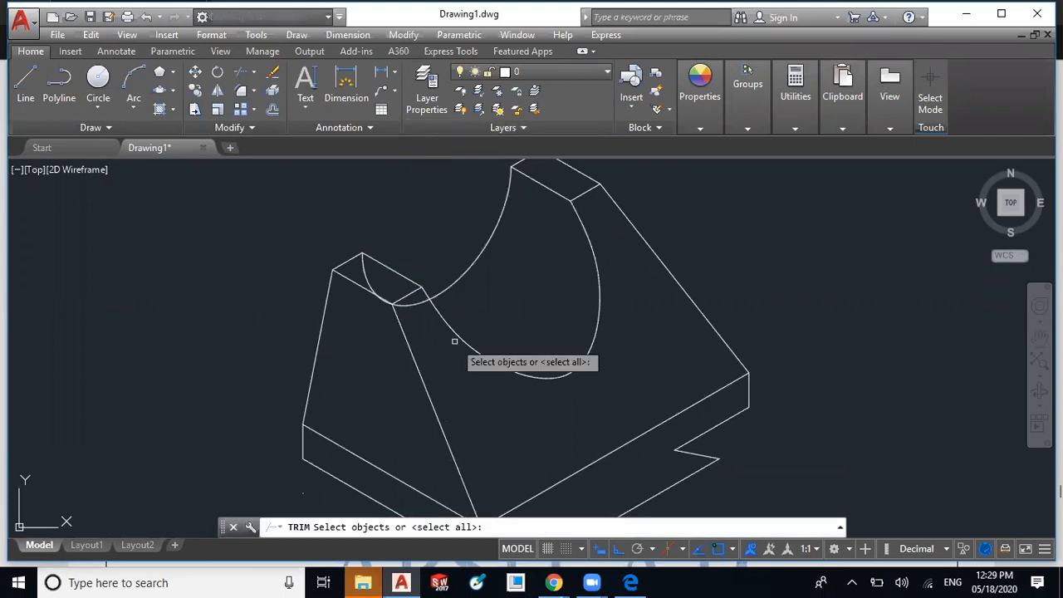
click(455, 340)
key(Return)
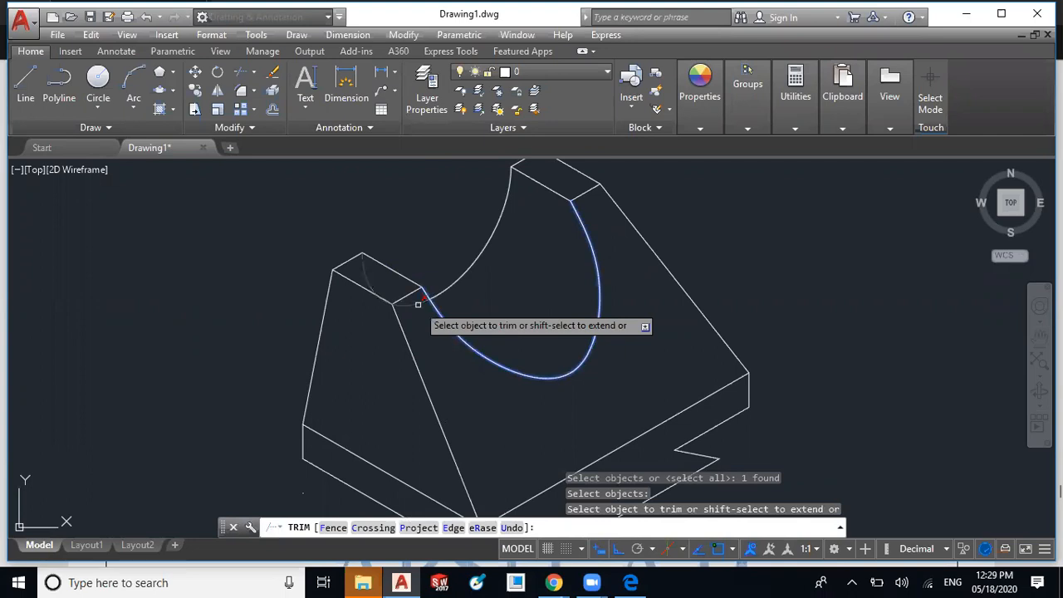
click(417, 305)
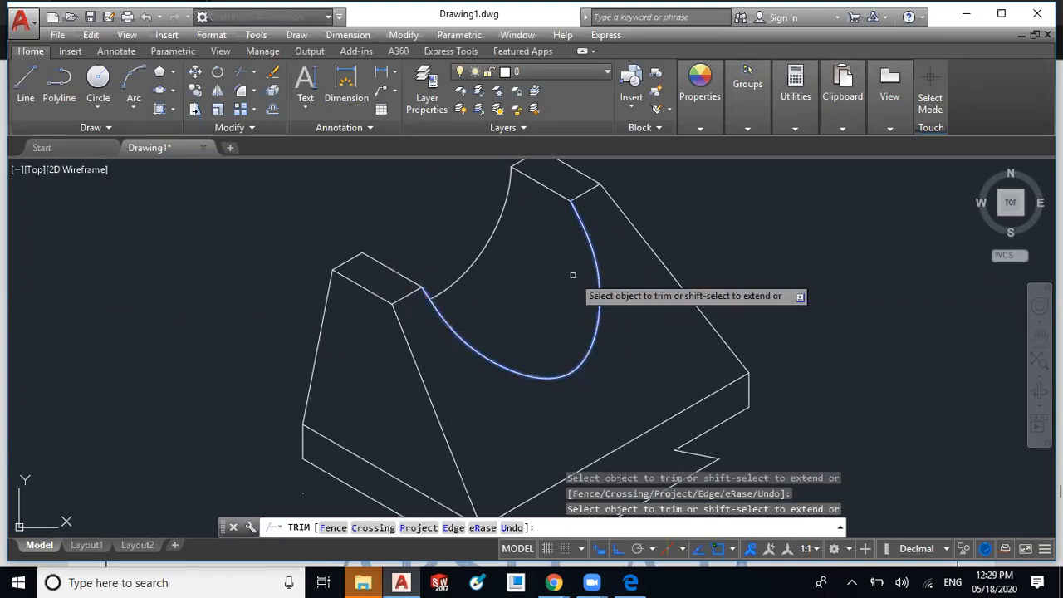
key(Escape)
scroll(546, 310, down, 2)
middle_drag(541, 308, 536, 310)
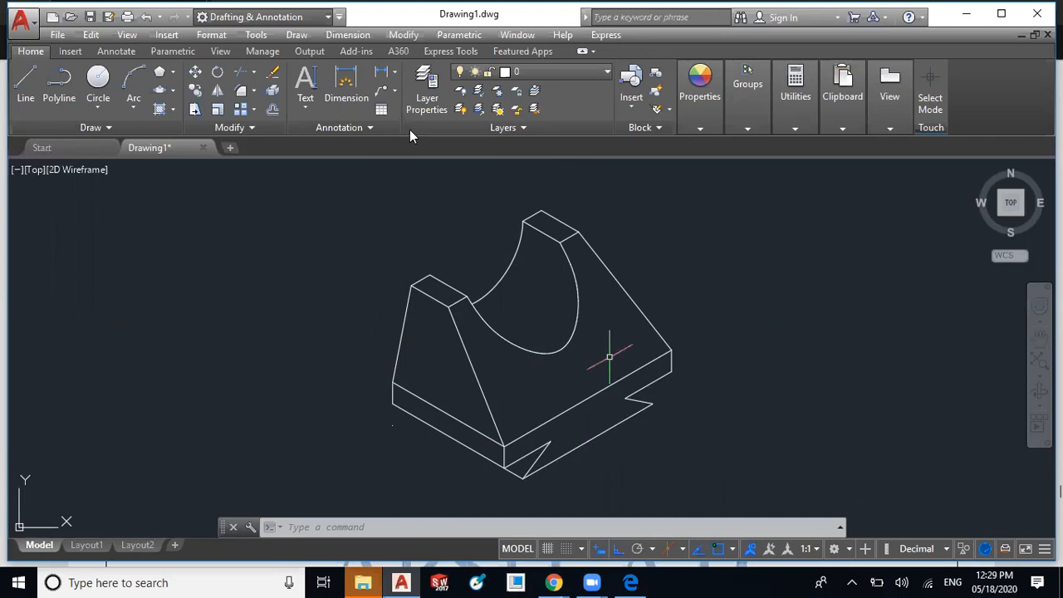
- Add the single-line text "O" just below the front bottom corner of the isometric view, with height 7 and the default rotation
click(307, 108)
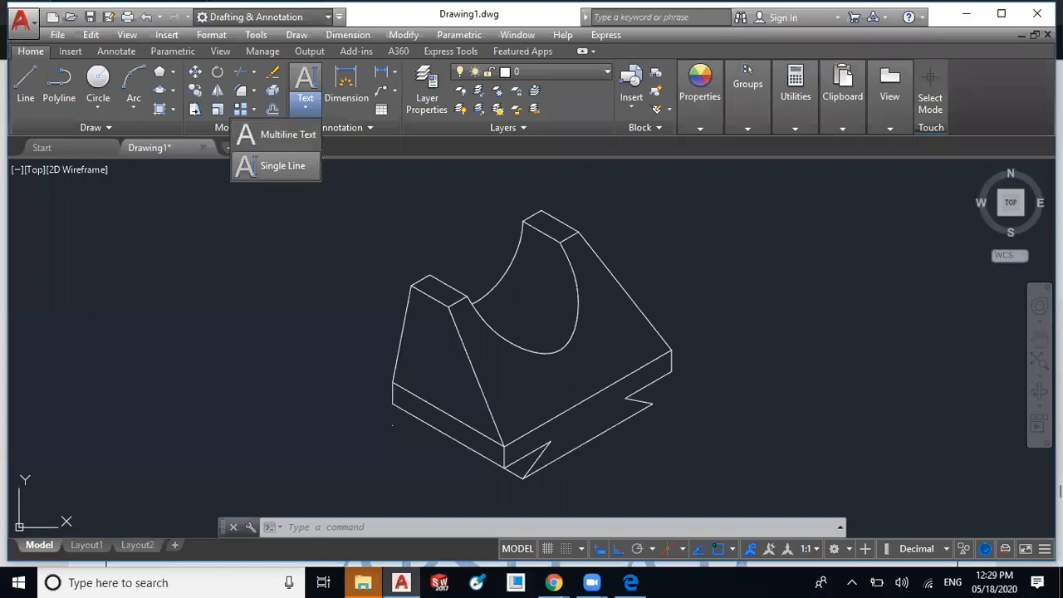
click(278, 166)
middle_drag(496, 449, 466, 405)
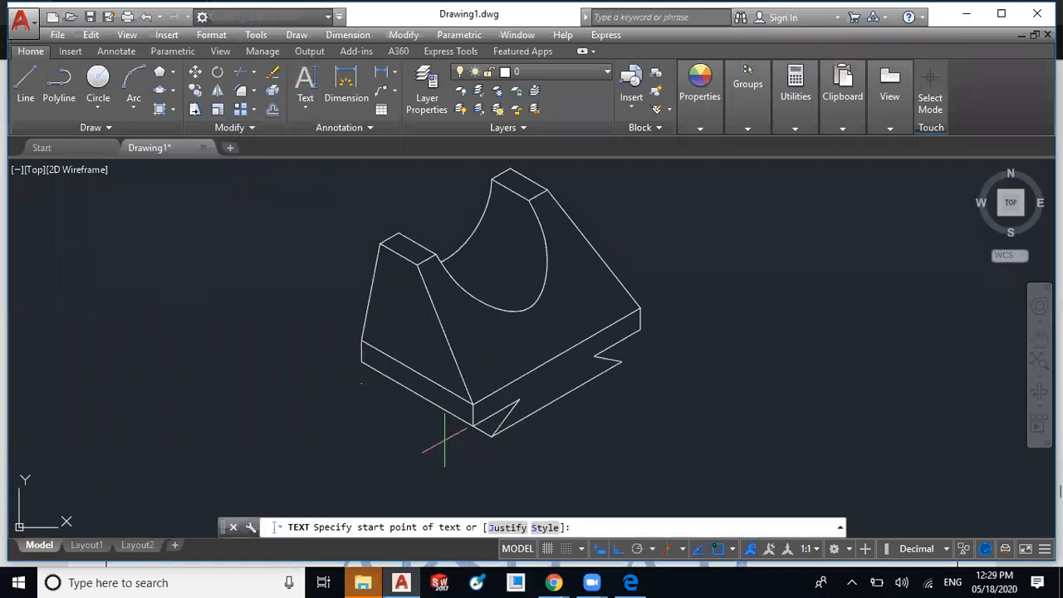
click(484, 466)
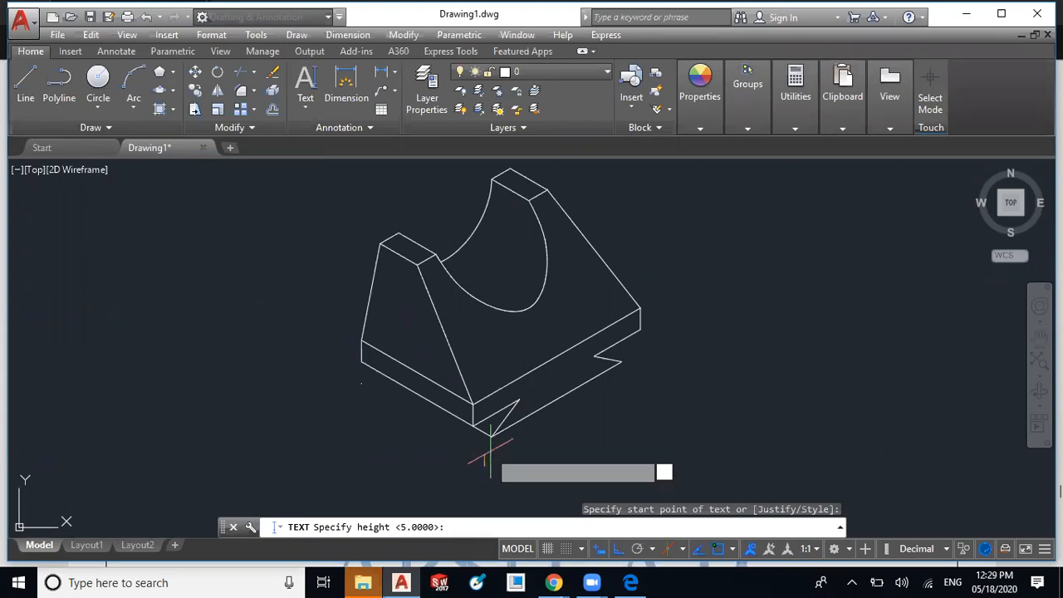
text(7)
key(Return)
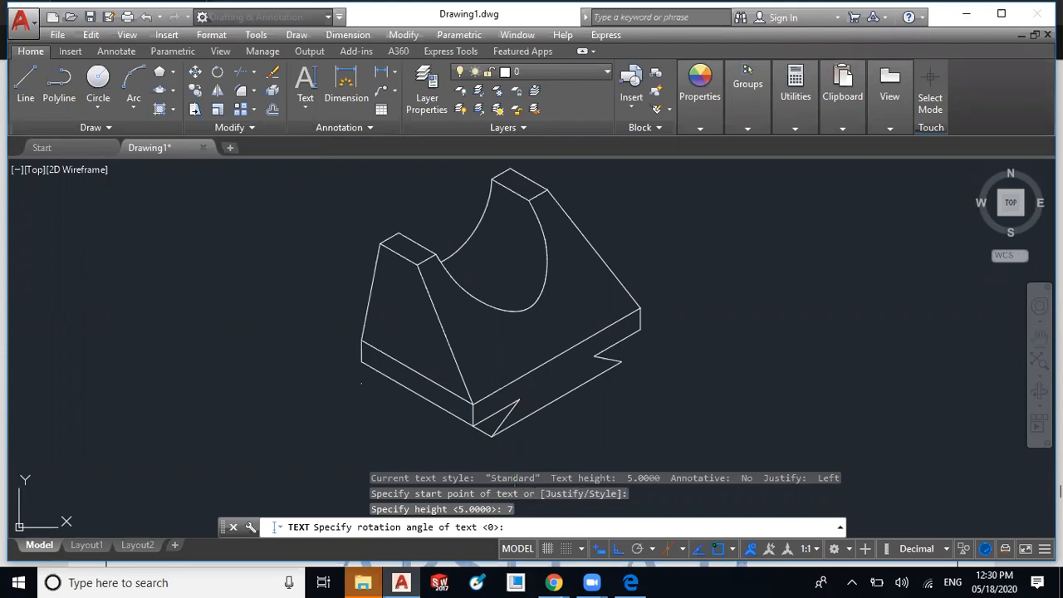
middle_drag(449, 448, 451, 446)
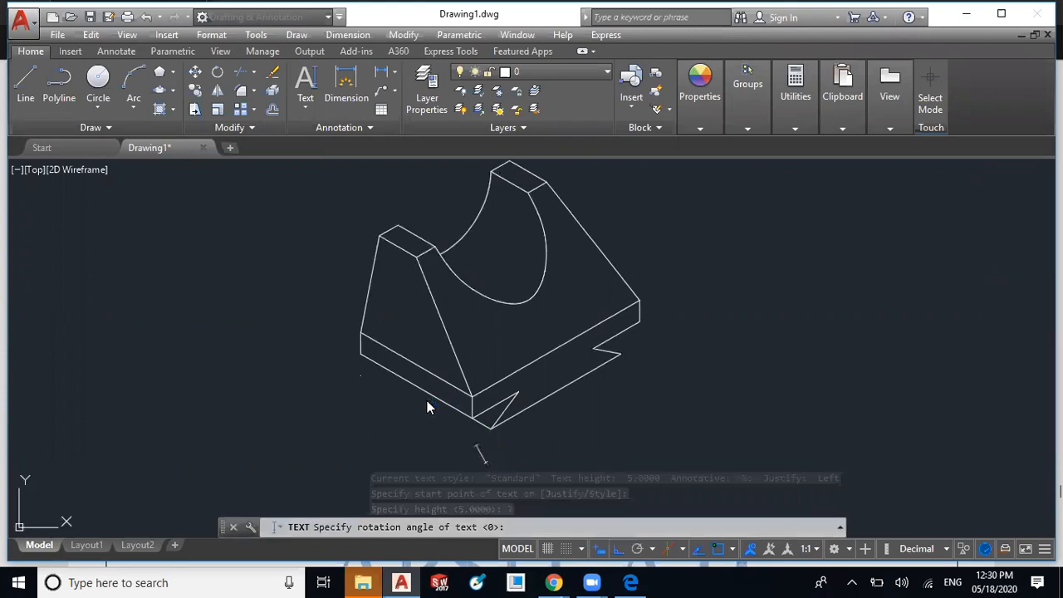
text(O)
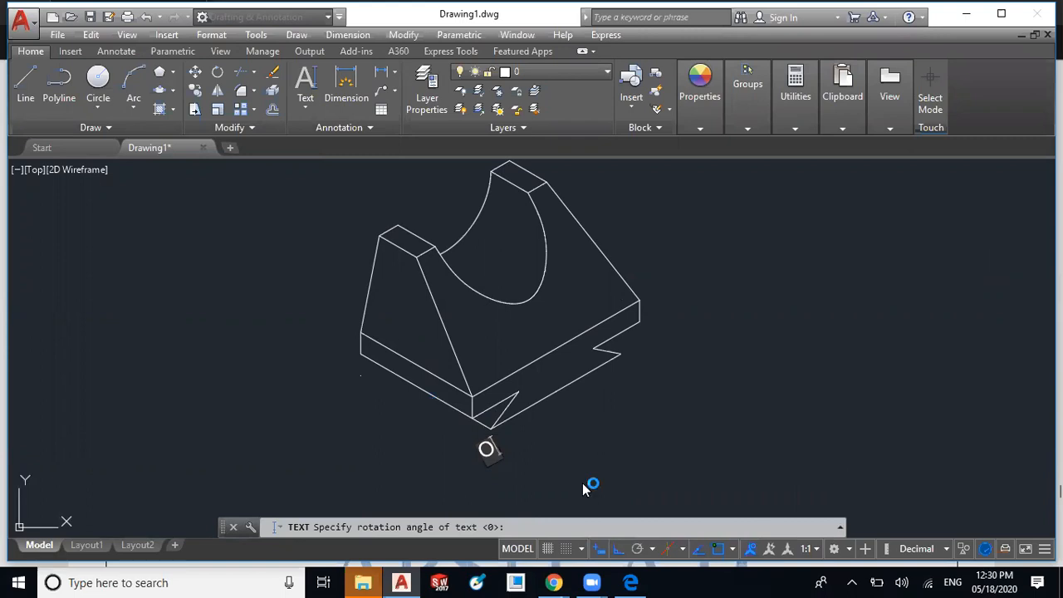
key(Return)
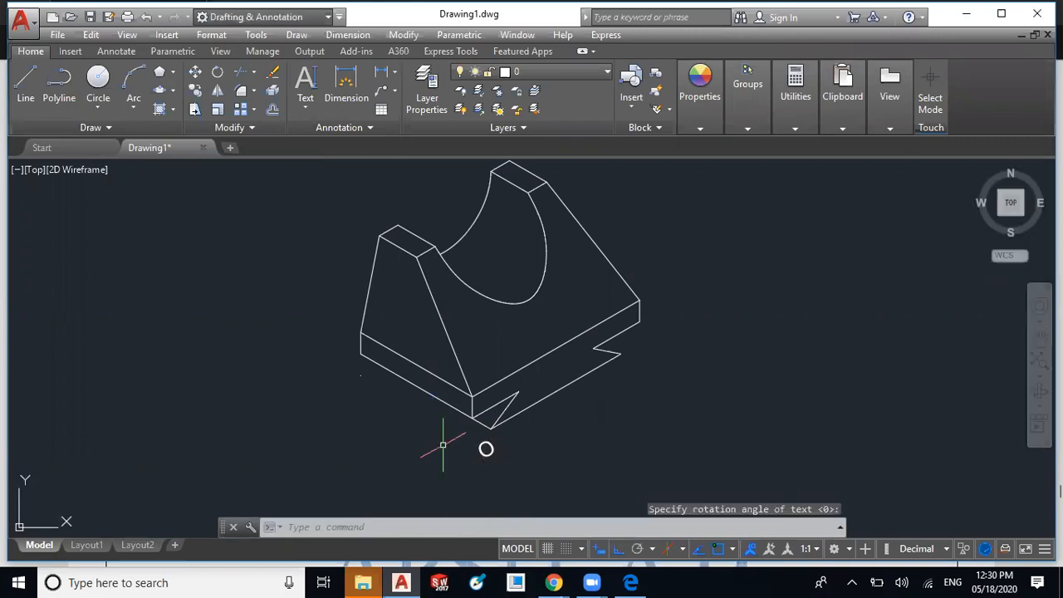
- Open Practice problem1.dwg and copy its title block to the clipboard
scroll(442, 445, down, 2)
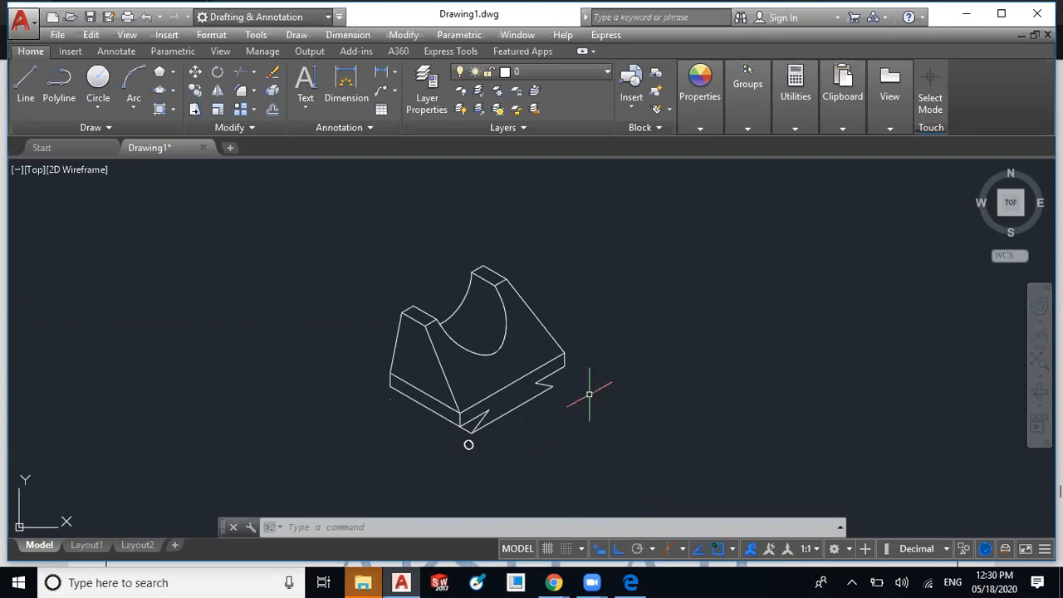
middle_drag(590, 437, 530, 411)
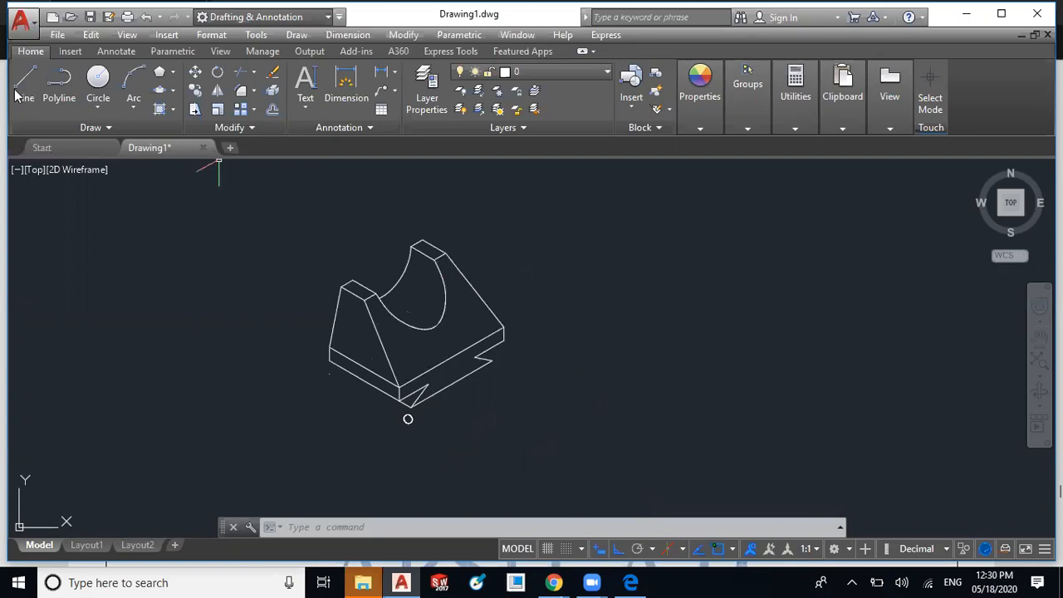
click(23, 22)
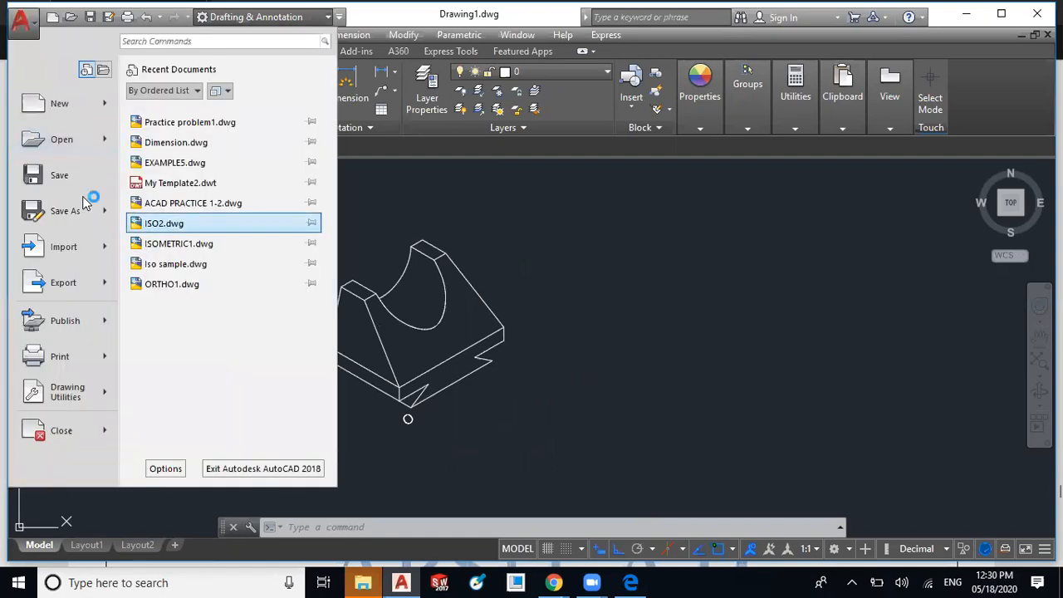
click(79, 134)
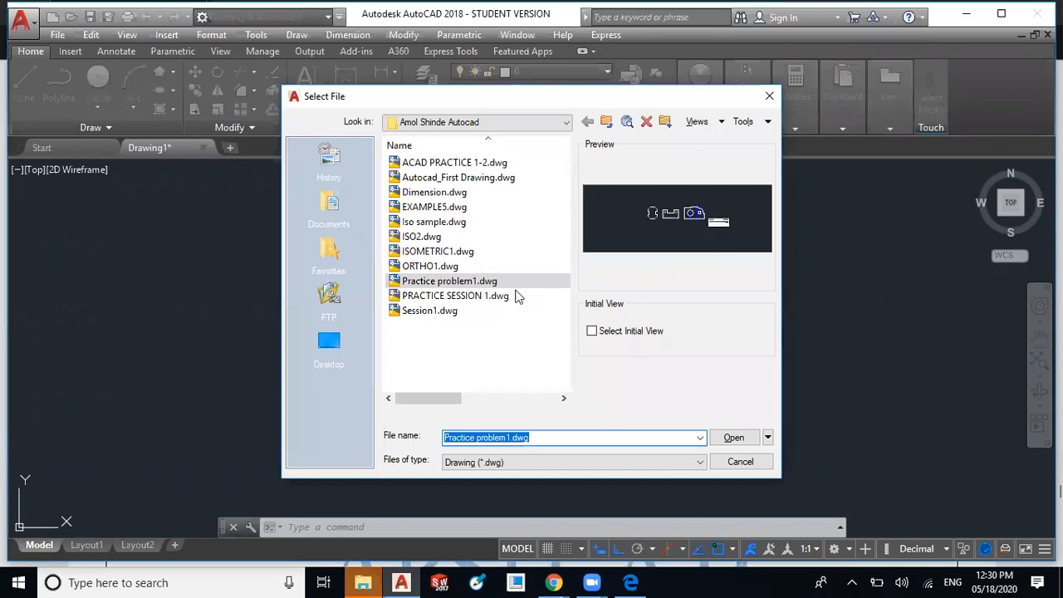
click(735, 439)
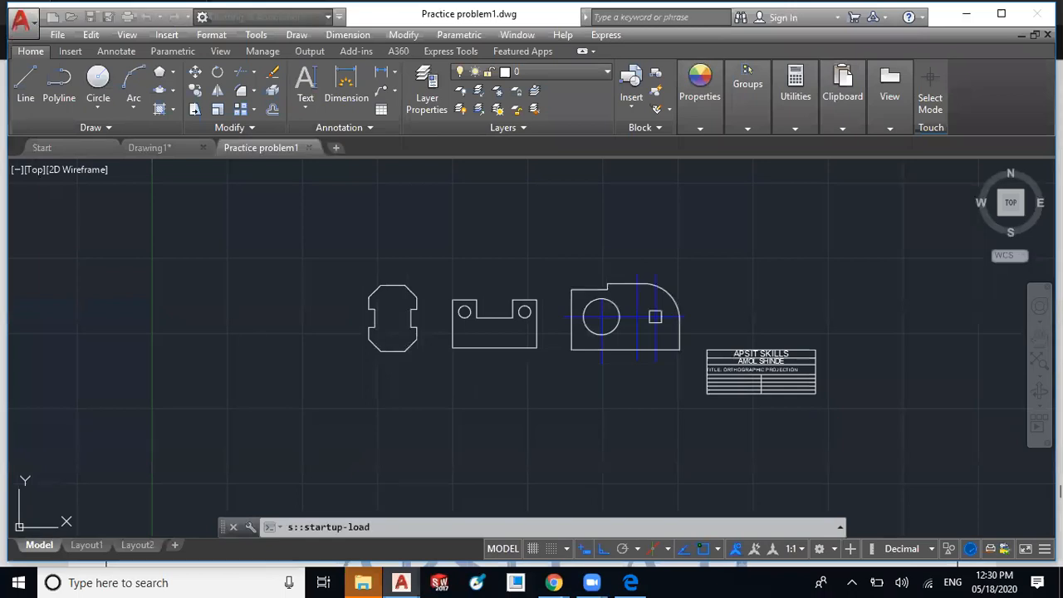
click(847, 332)
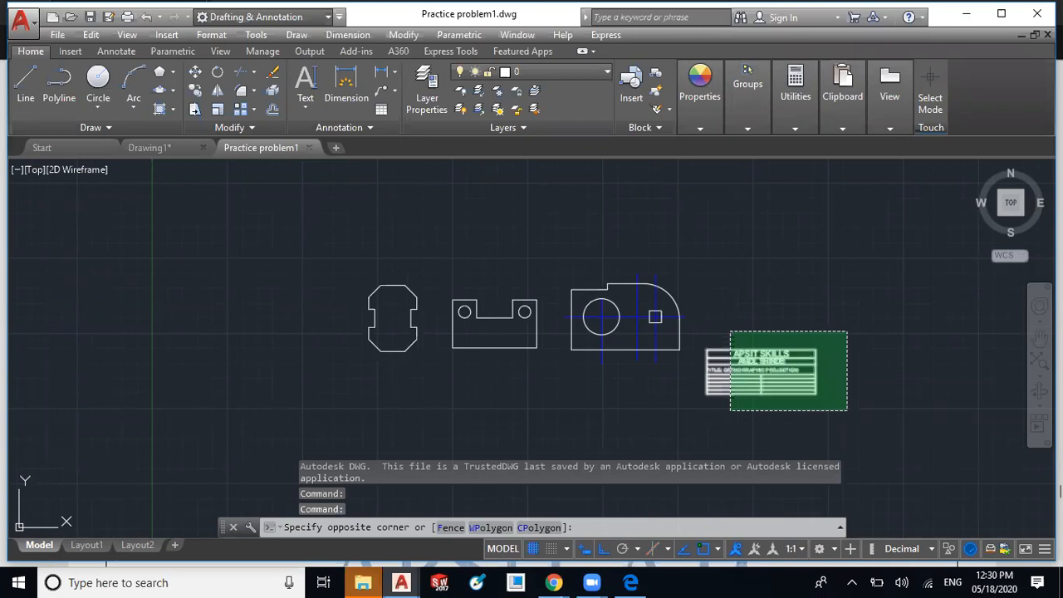
click(730, 410)
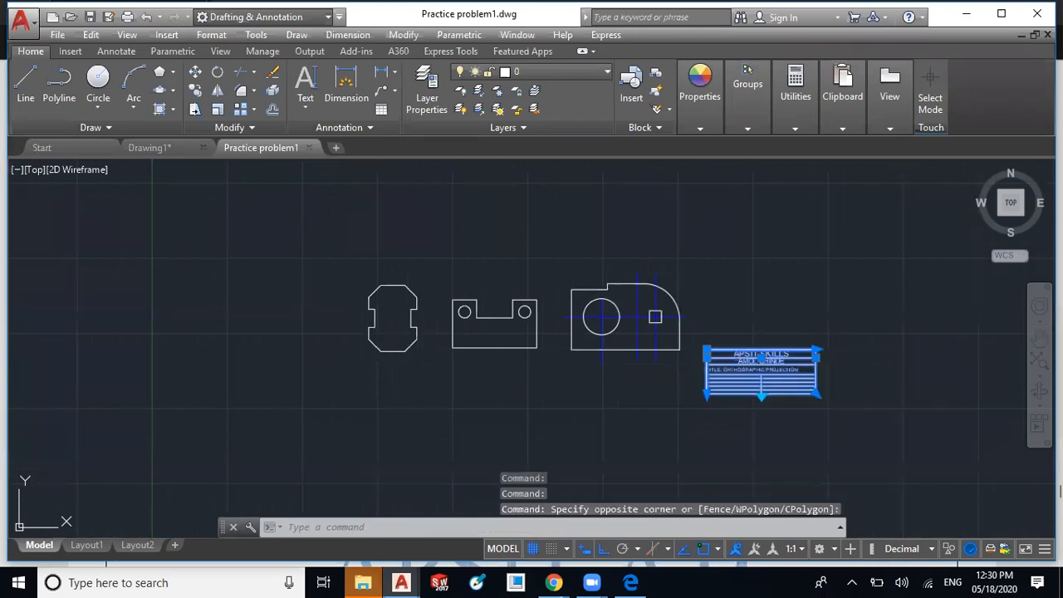
key(ctrl+c)
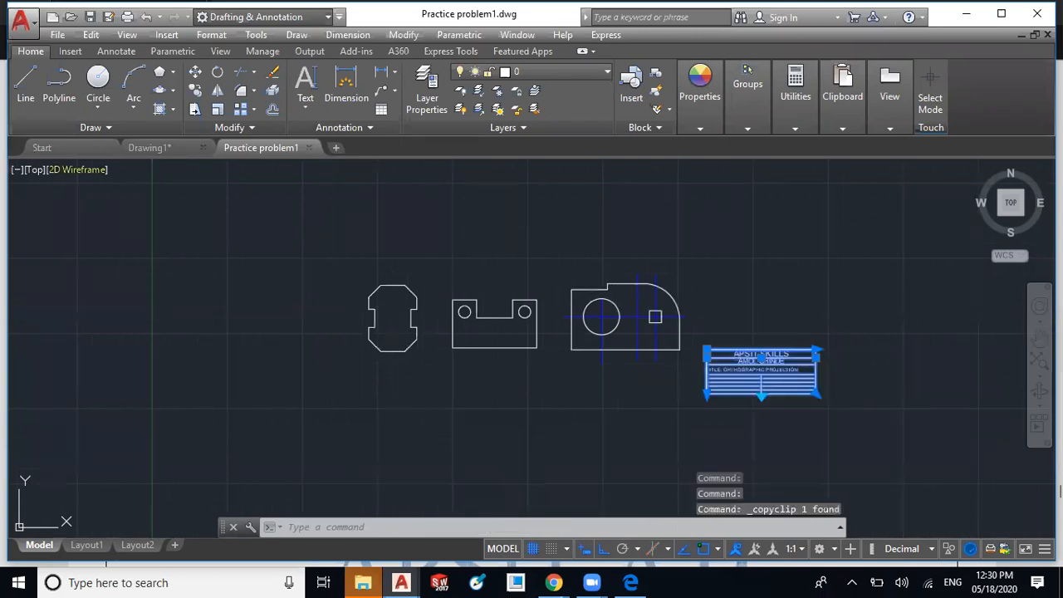
- Return to Drawing1 and paste the title block to the lower right of the isometric view
click(158, 147)
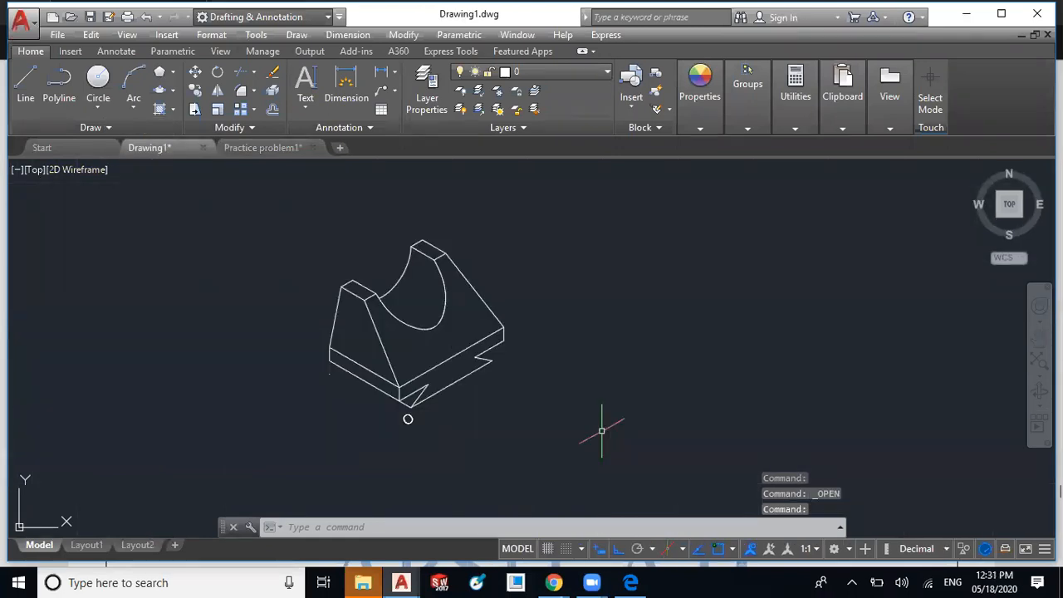
key(ctrl+v)
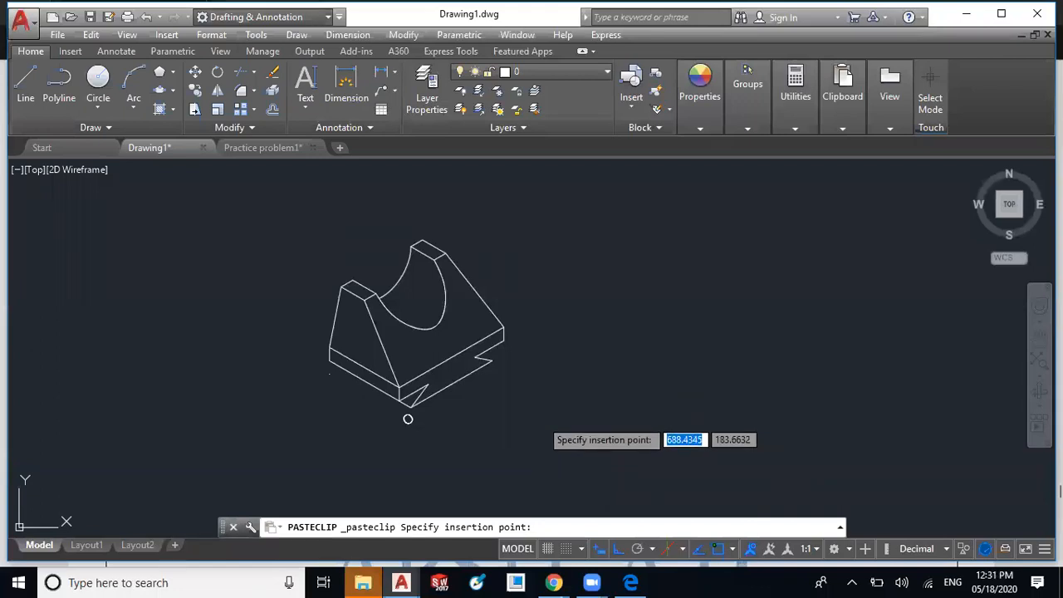
click(543, 420)
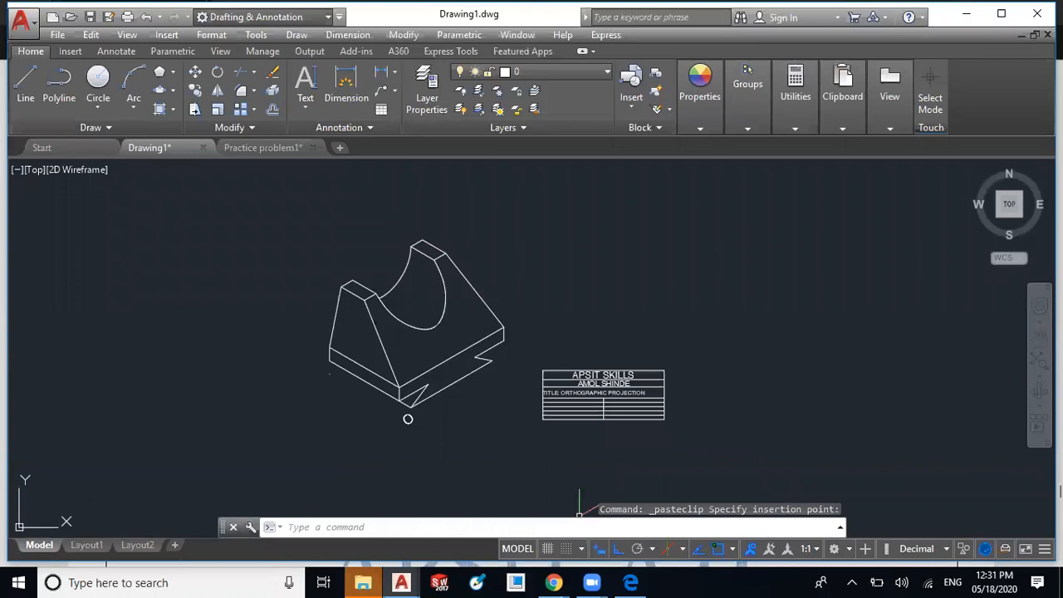
click(310, 376)
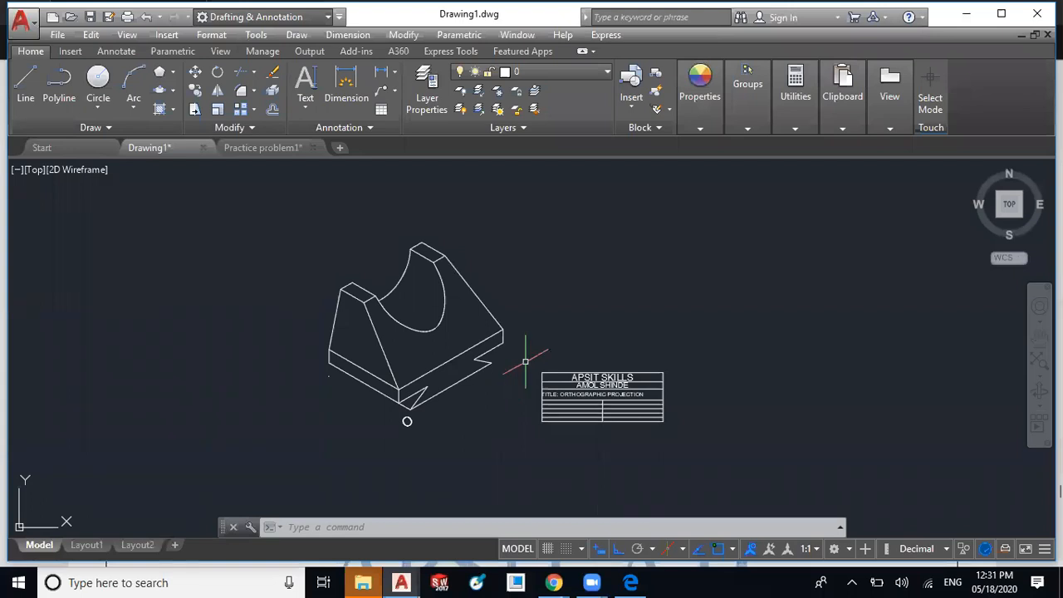
- Start plotting the drawing with CutePDF Writer as the printer and A4 as the paper size
key(ctrl+p)
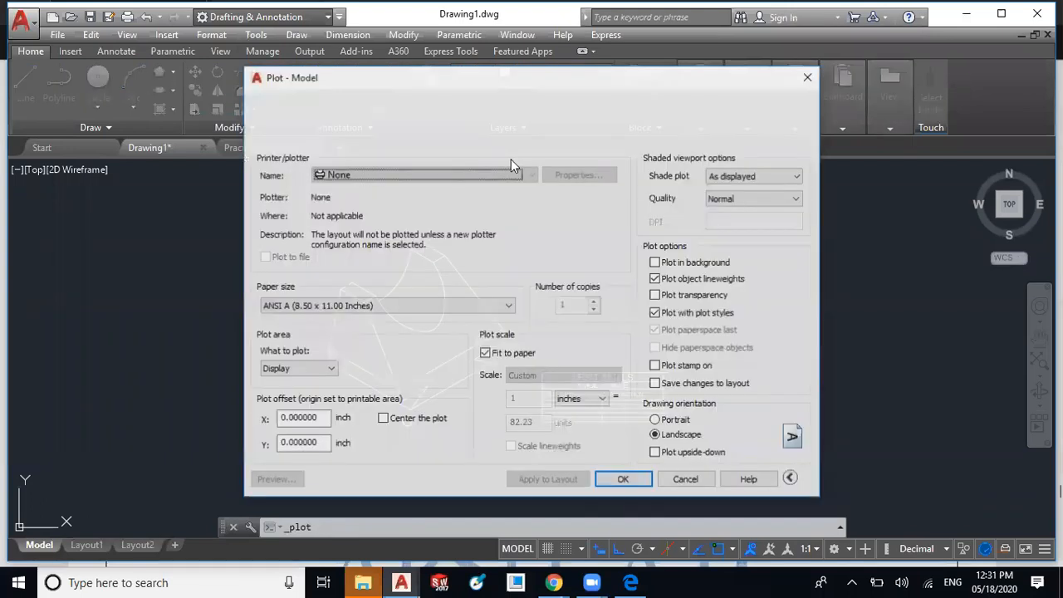
click(495, 174)
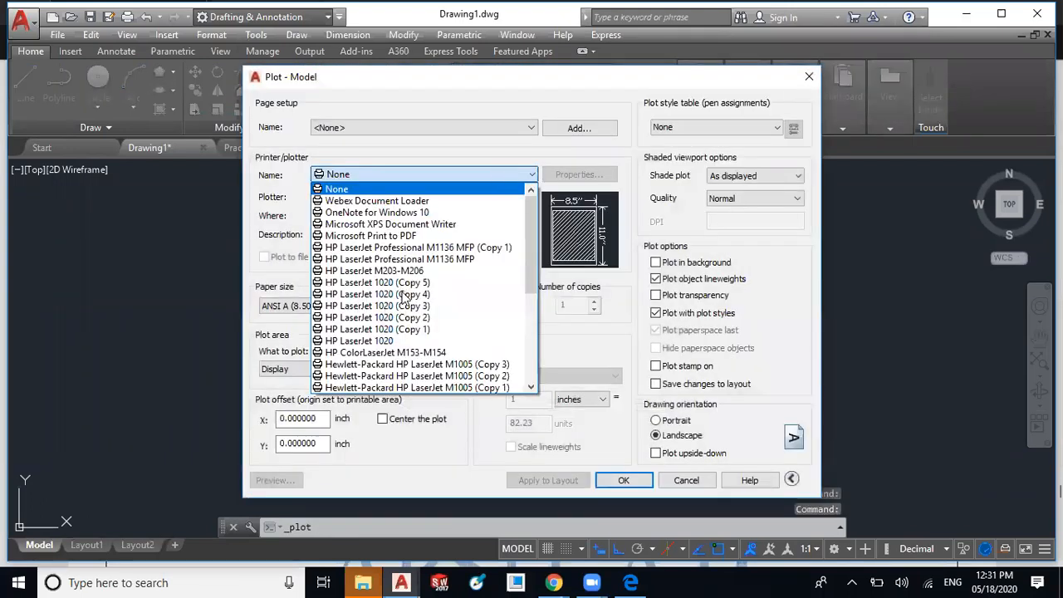
scroll(405, 307, down, 4)
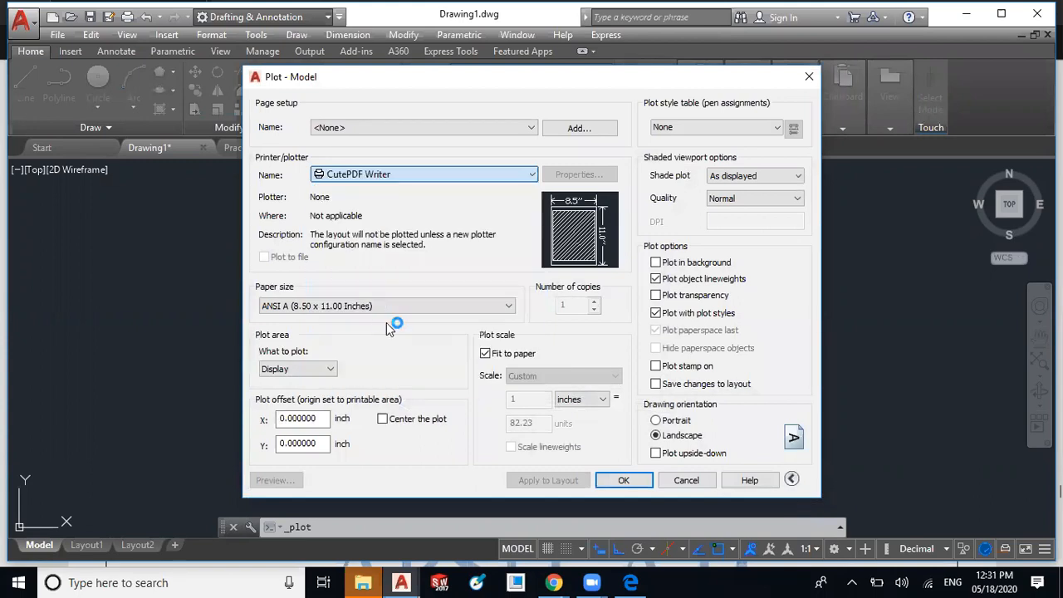
click(311, 305)
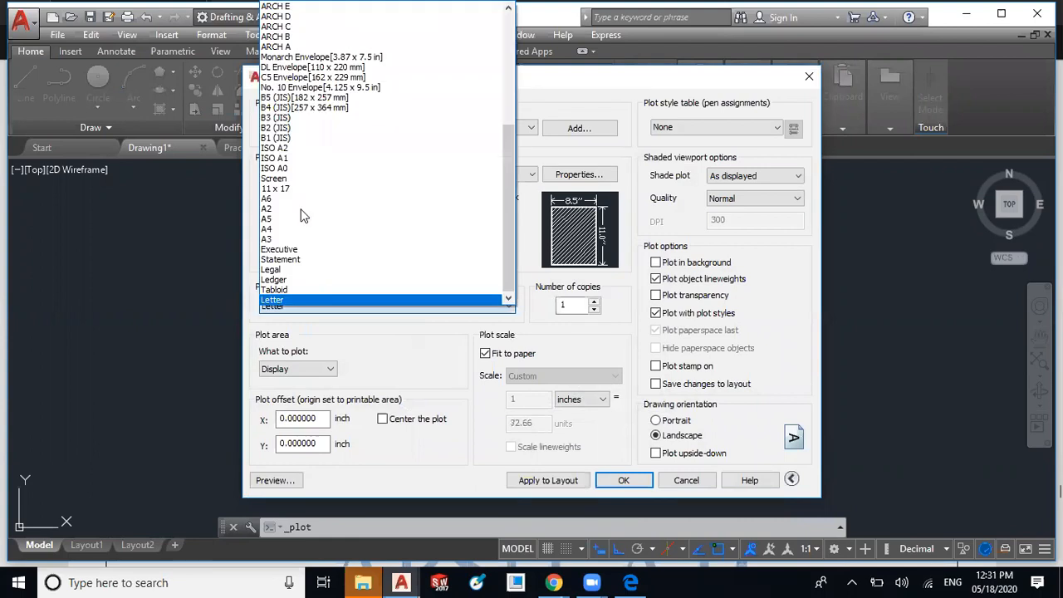
click(306, 229)
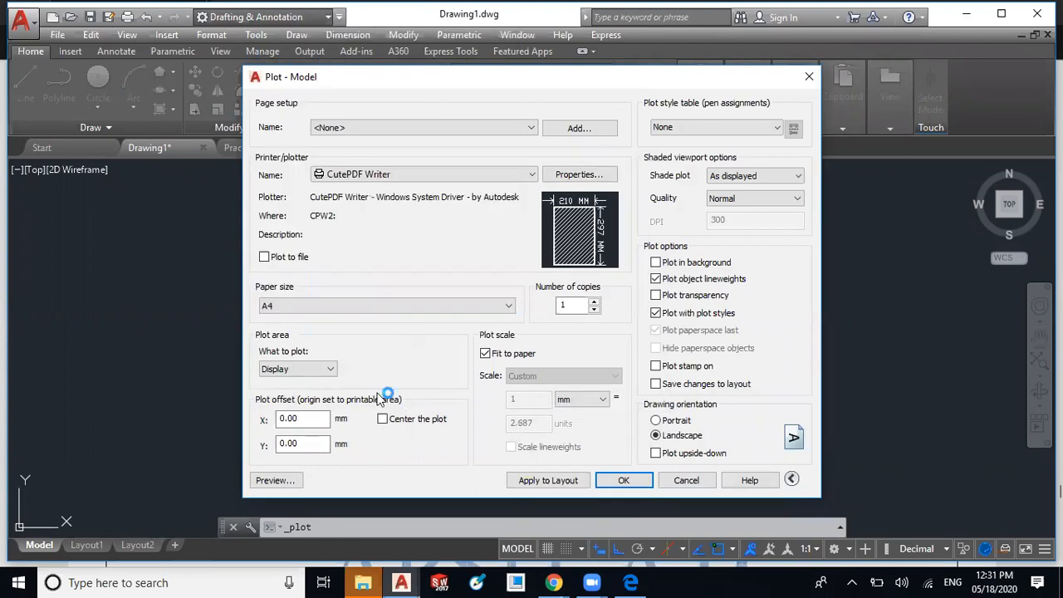
- Set the plot area to a window enclosing the isometric view and title block, and center the plot
click(312, 376)
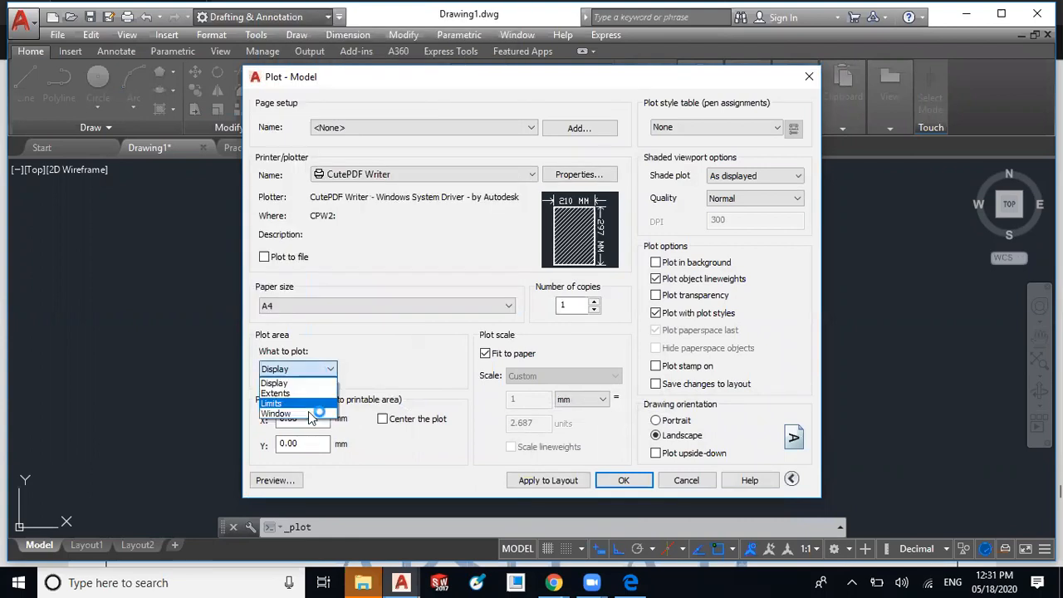
click(309, 413)
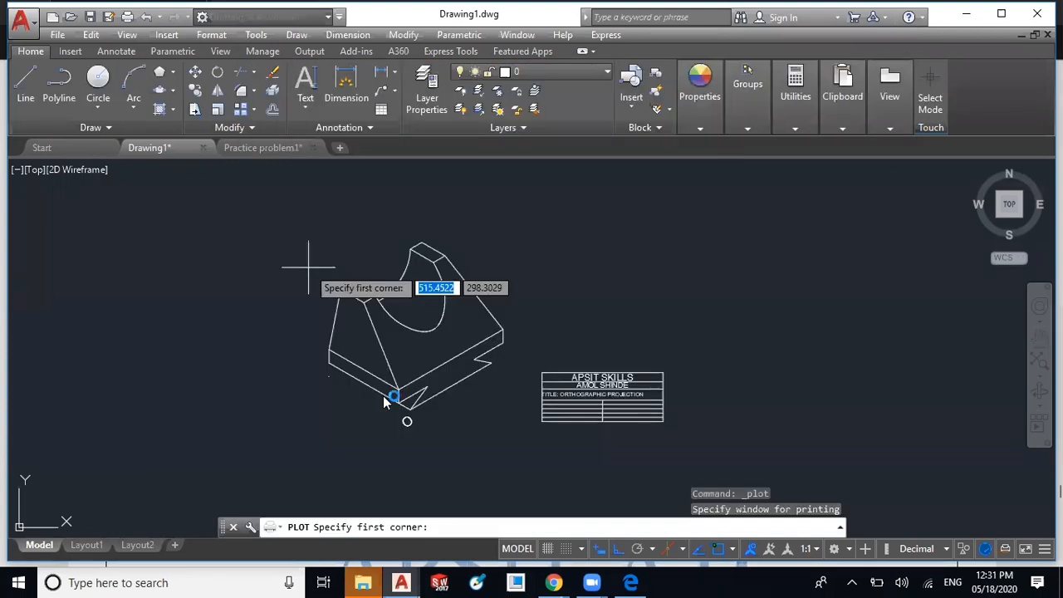
click(276, 217)
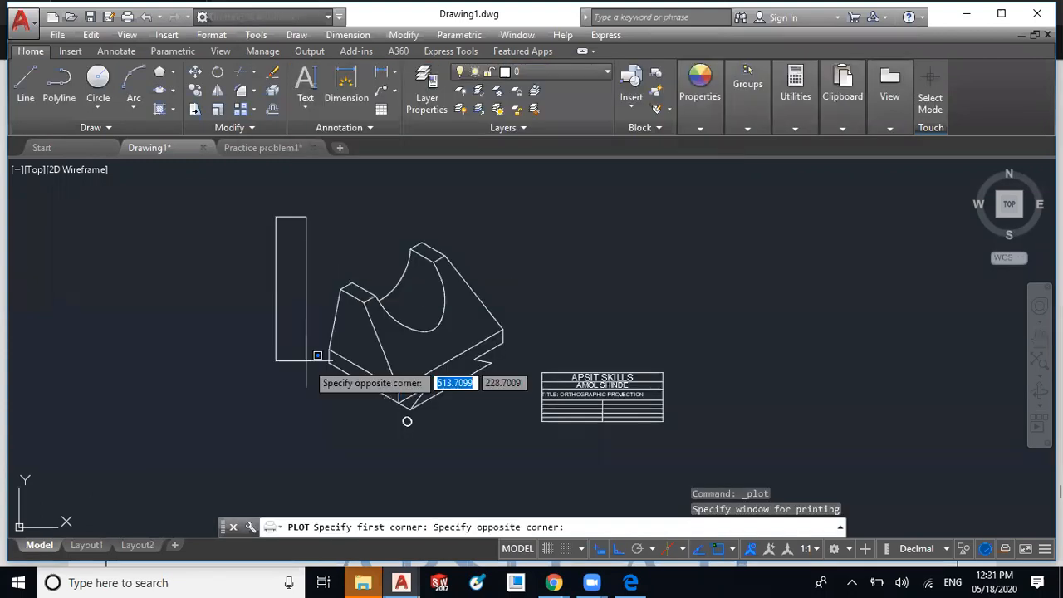
click(697, 445)
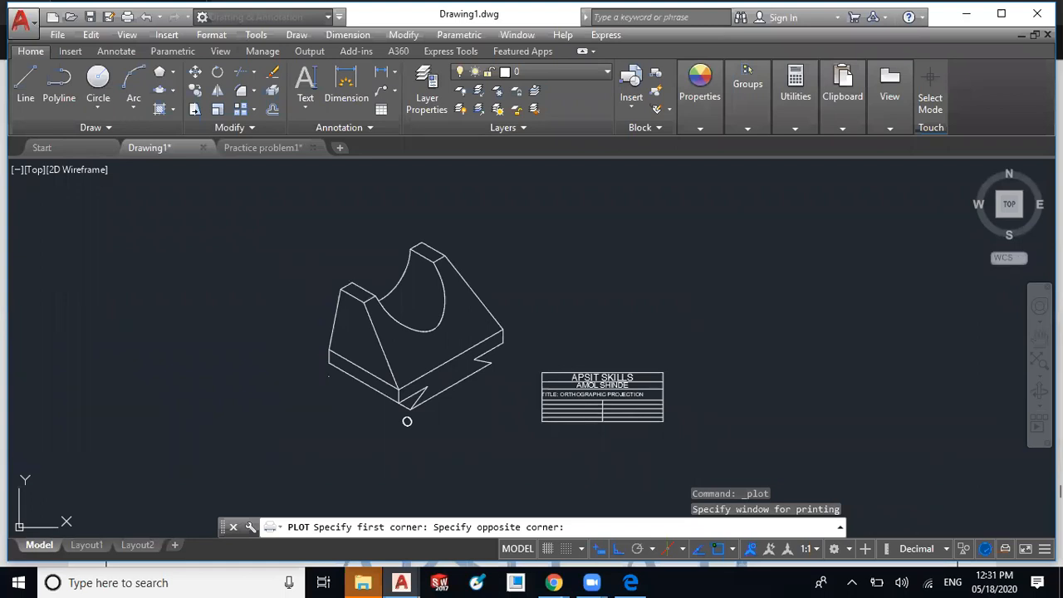
click(383, 419)
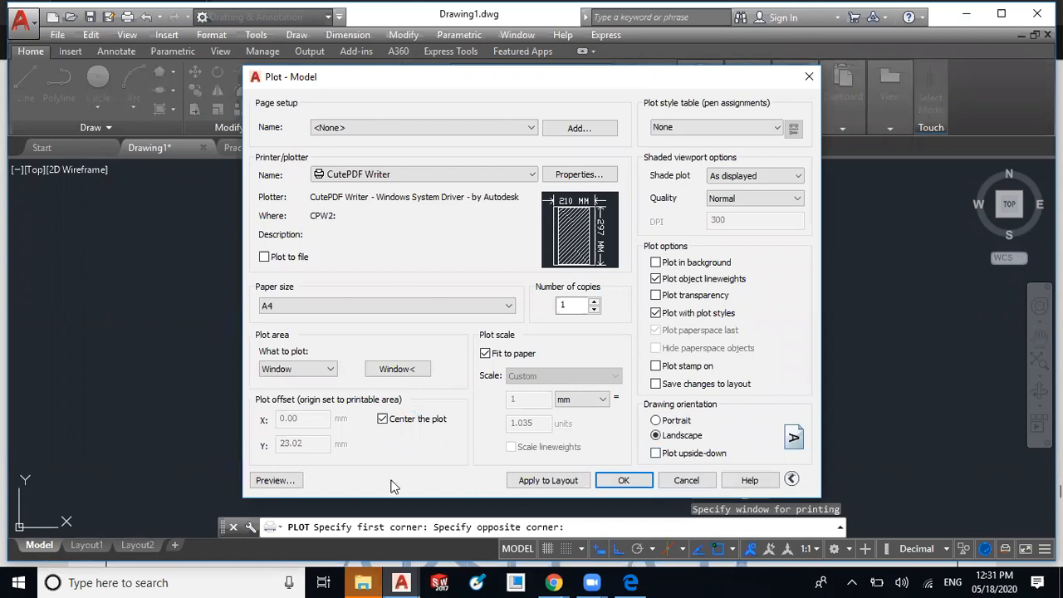
- Preview the plot, print it, and save the PDF under the proposed name in the AutoCAD drawings folder on the desktop
click(282, 482)
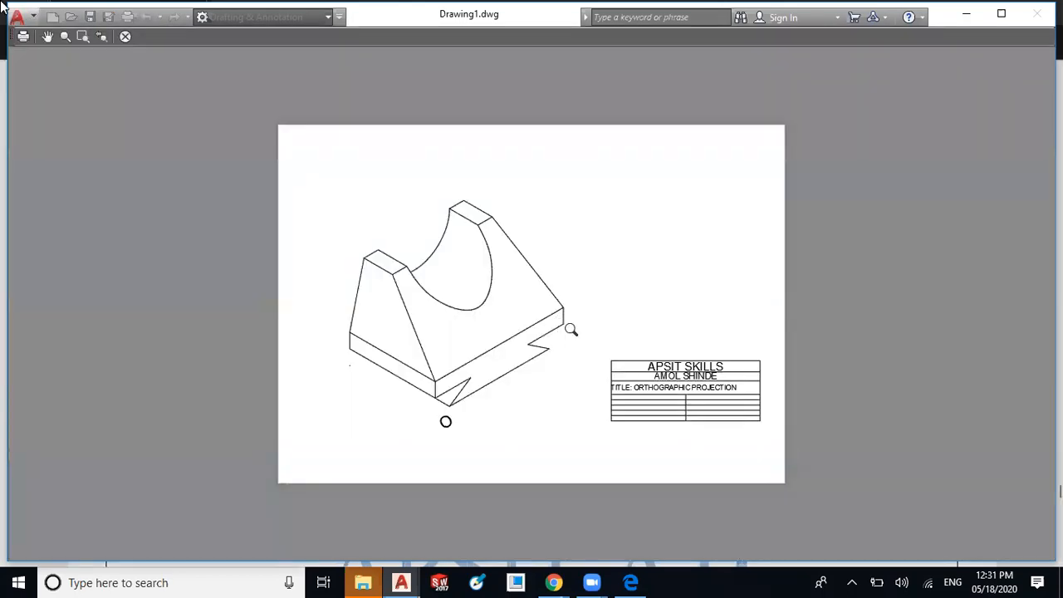
click(23, 37)
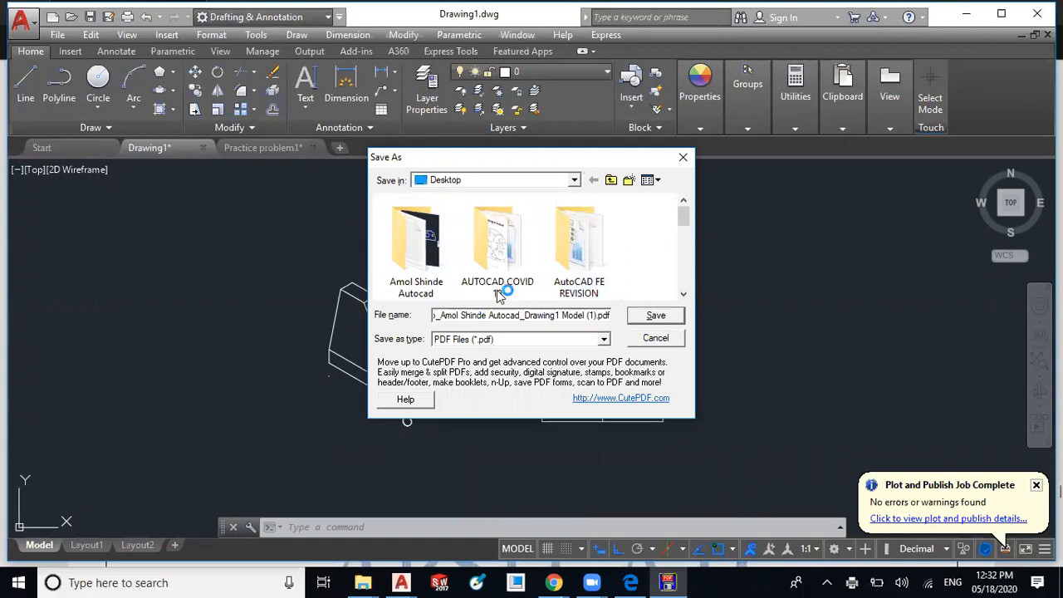
click(438, 285)
double_click(438, 285)
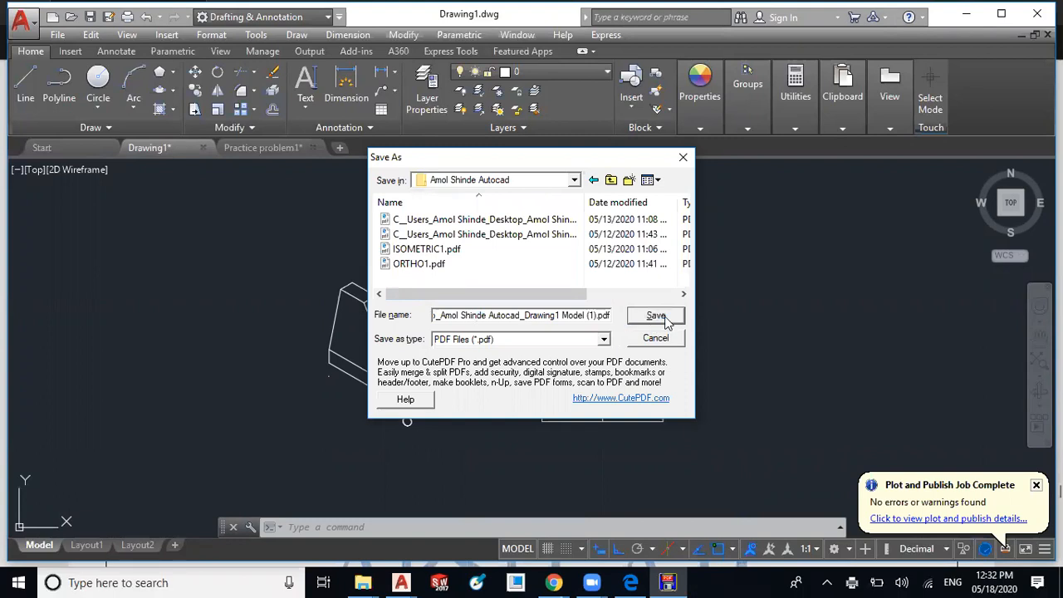
click(667, 319)
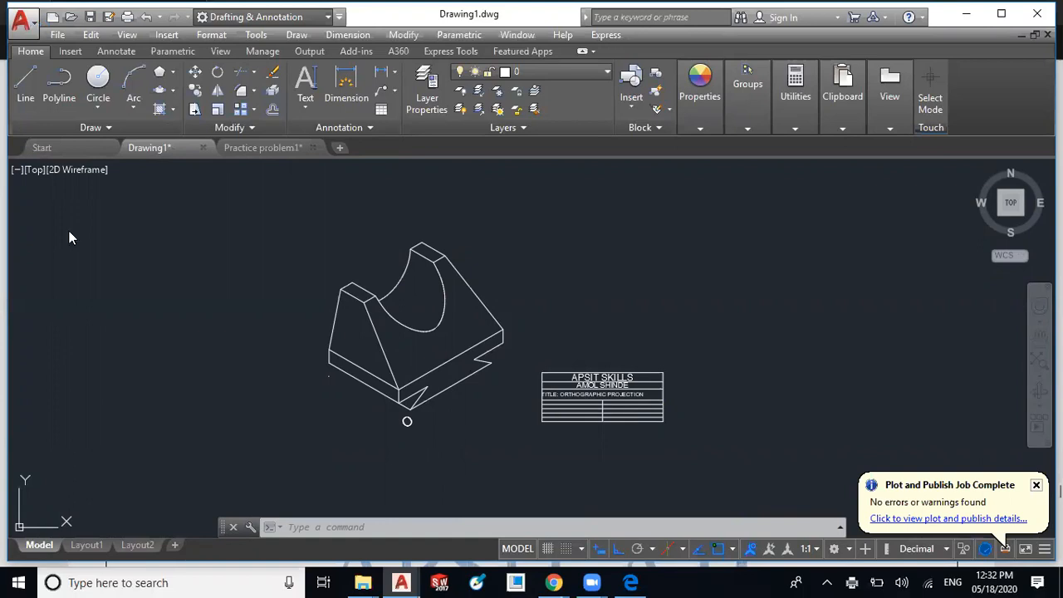
- Save the drawing as ISOMETRIC EX 1 in the AutoCAD drawings folder
click(68, 200)
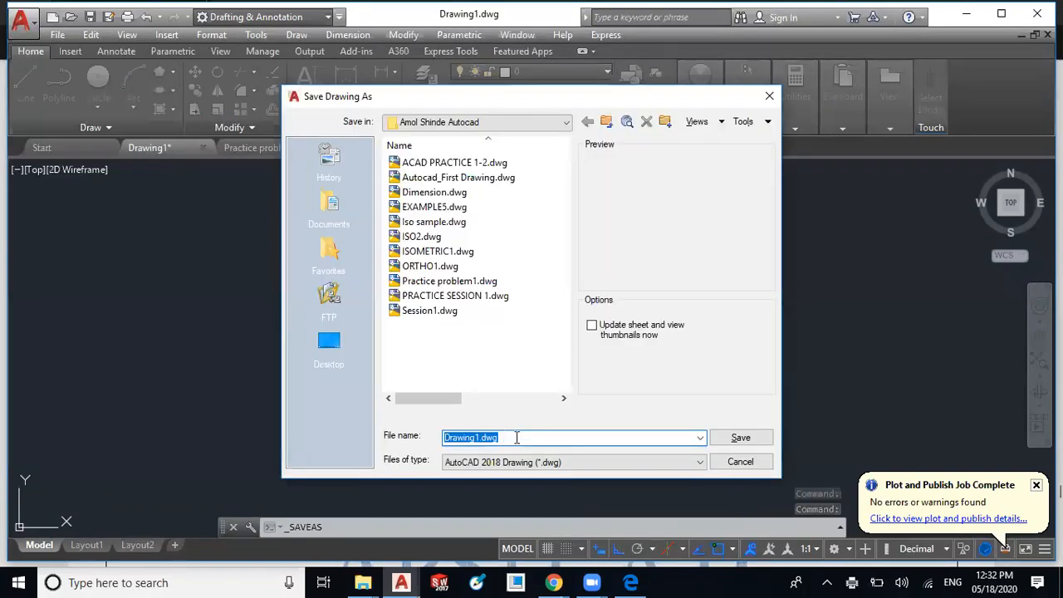
text(ISOMETR)
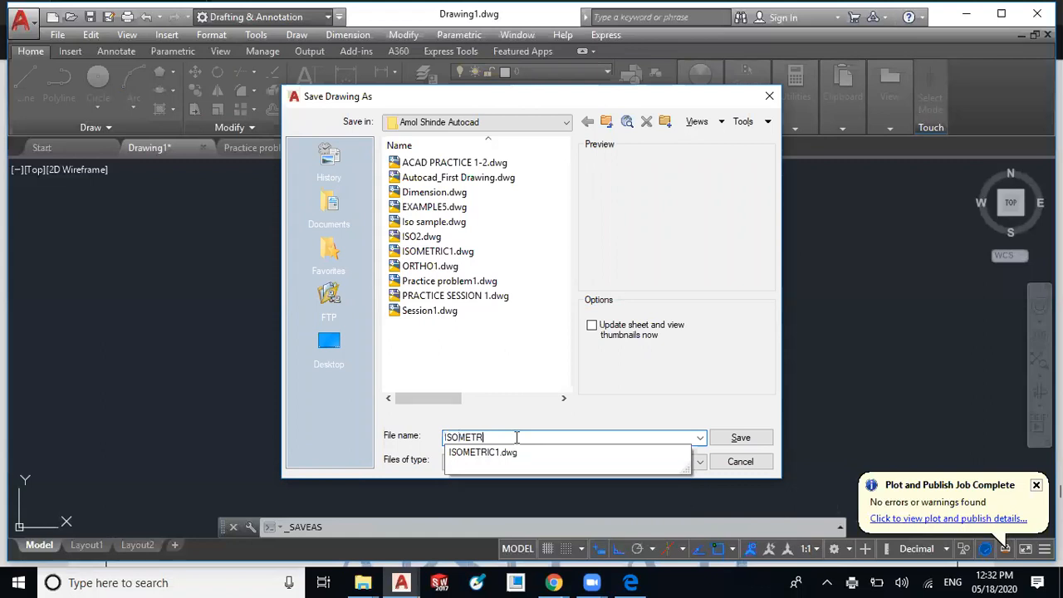
text(IC EX 1)
click(742, 439)
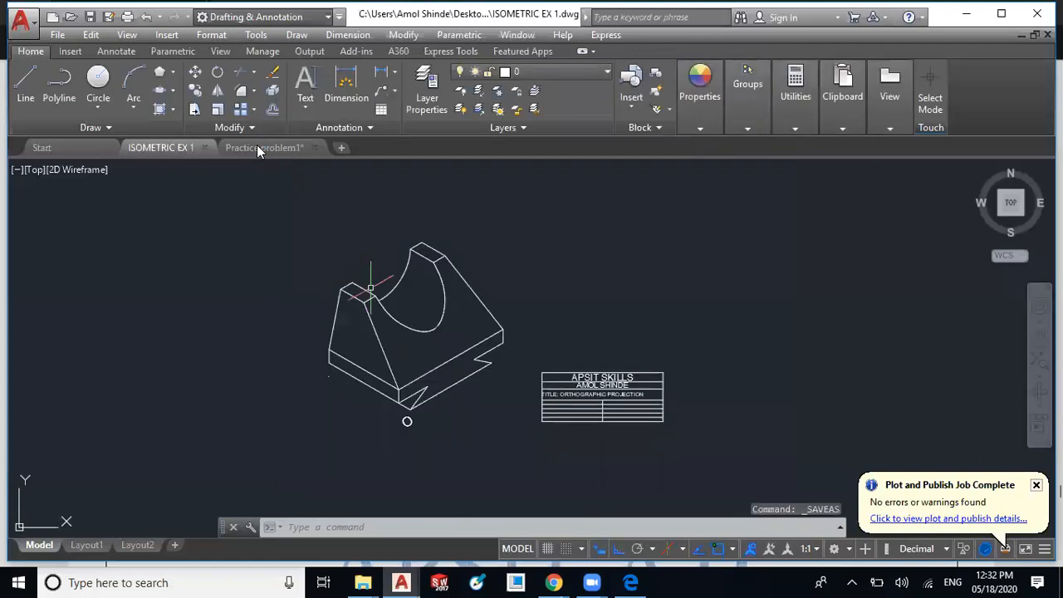
- Close the Practice problem1 drawing
click(315, 147)
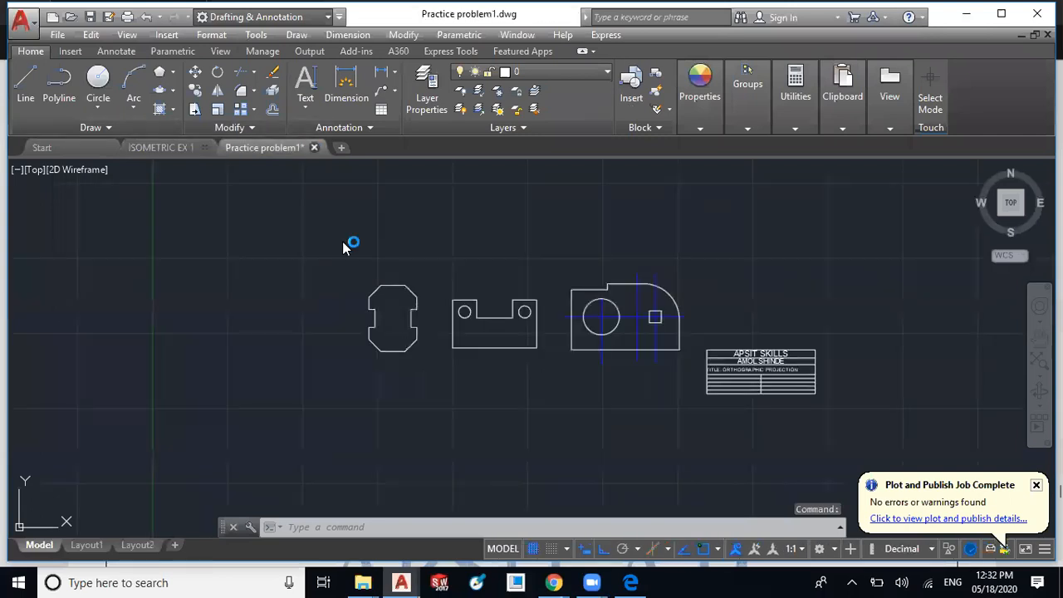
key(Return)
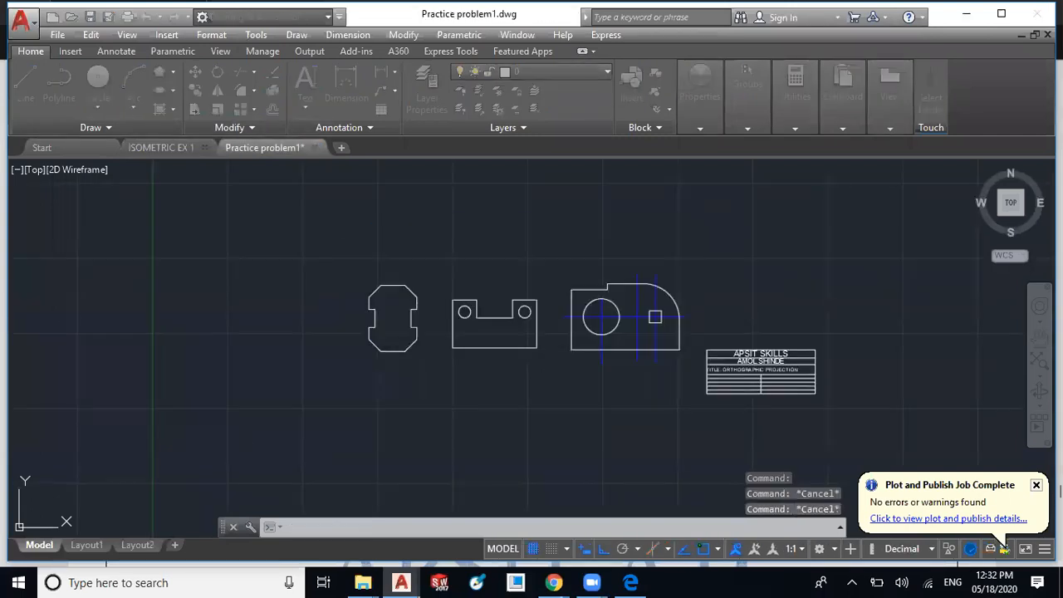